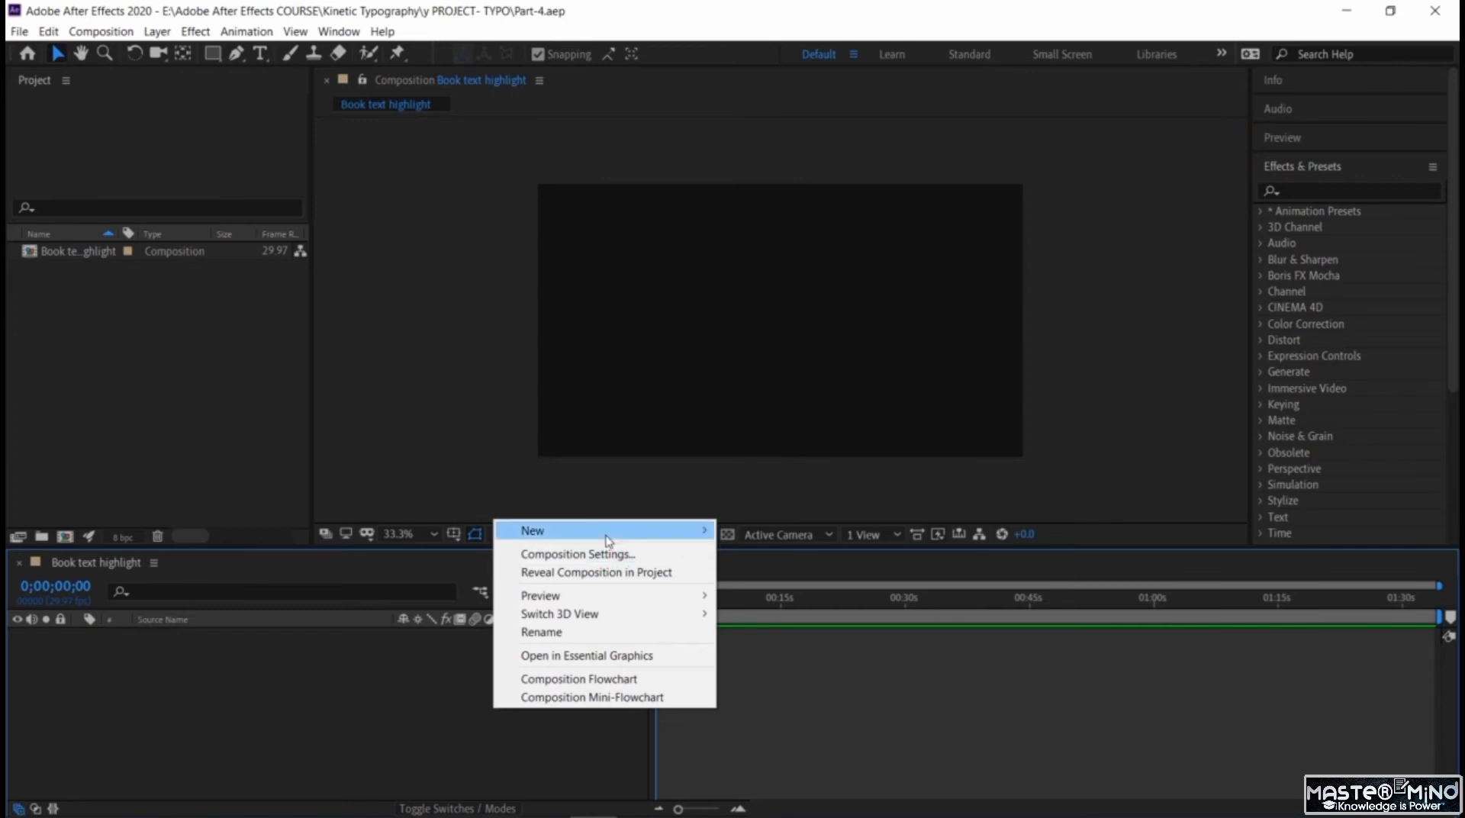
# - Create a 1920 × 1080 solid layer in the Book text highlight composition with the medium purple colour A268F4
pyautogui.moveTo(606, 532)
pyautogui.click(758, 573)
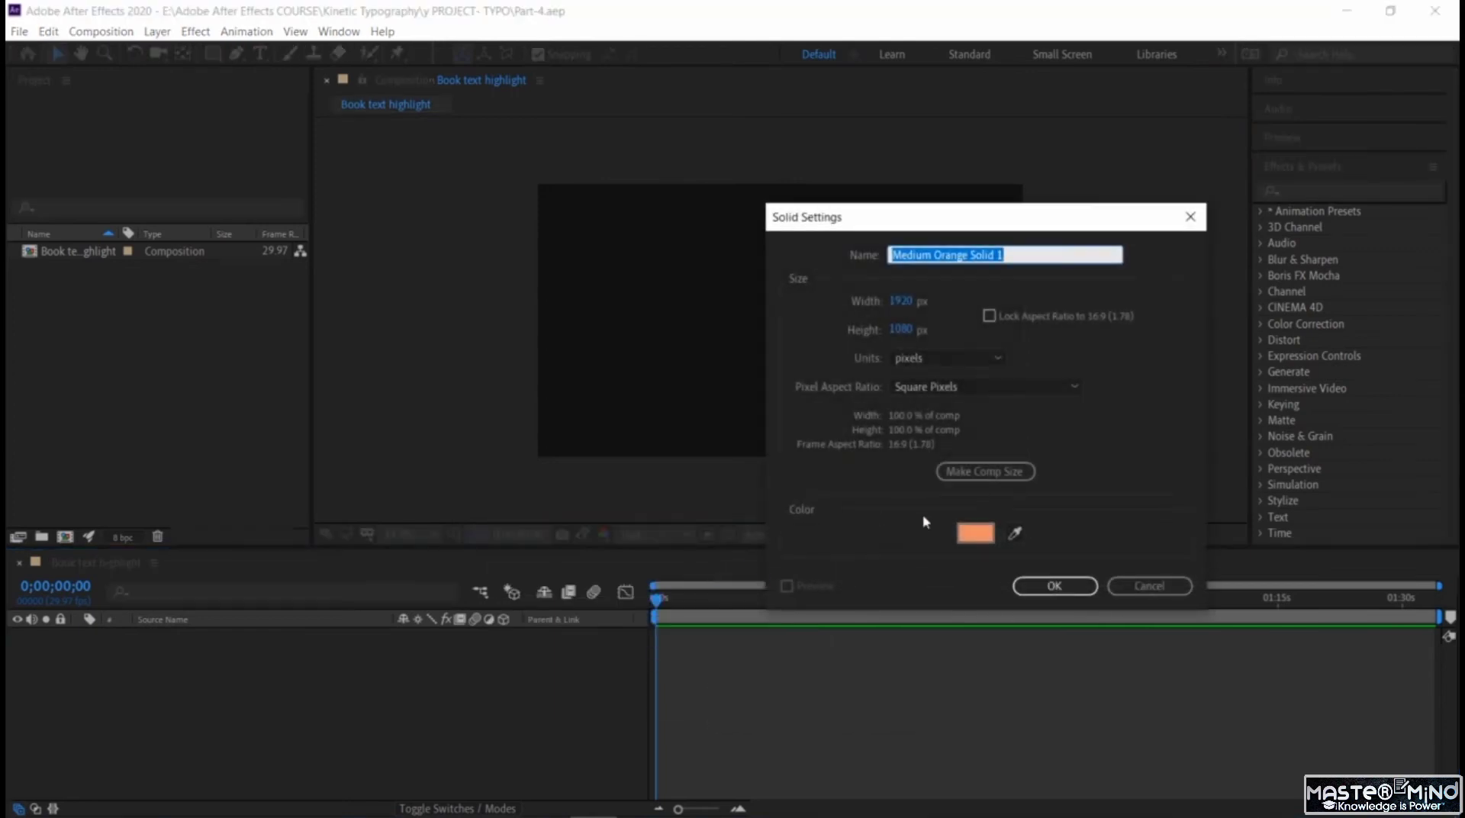
pyautogui.click(976, 532)
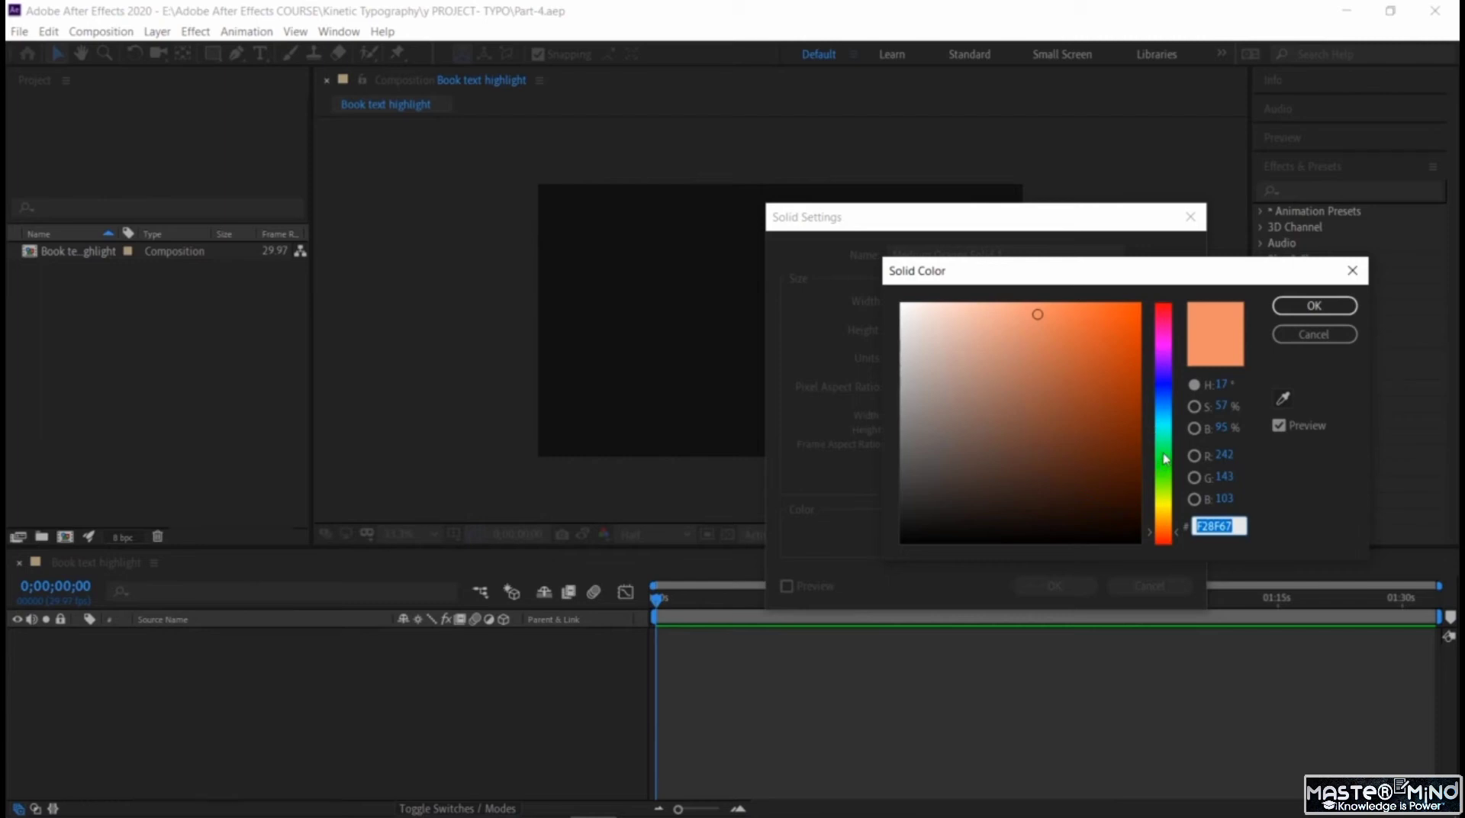
pyautogui.click(1165, 369)
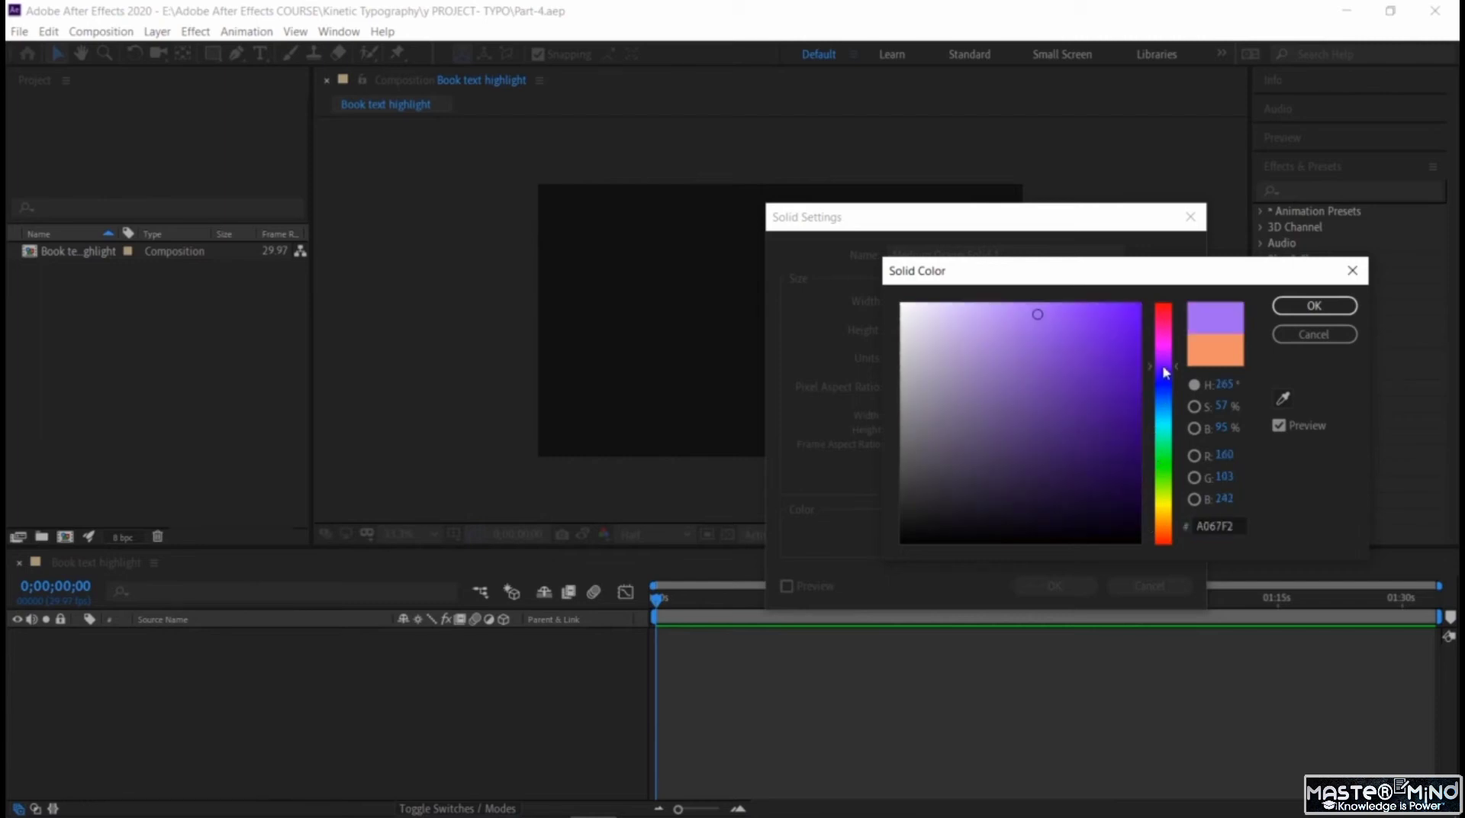
pyautogui.click(1050, 312)
pyautogui.click(1037, 312)
pyautogui.click(1314, 305)
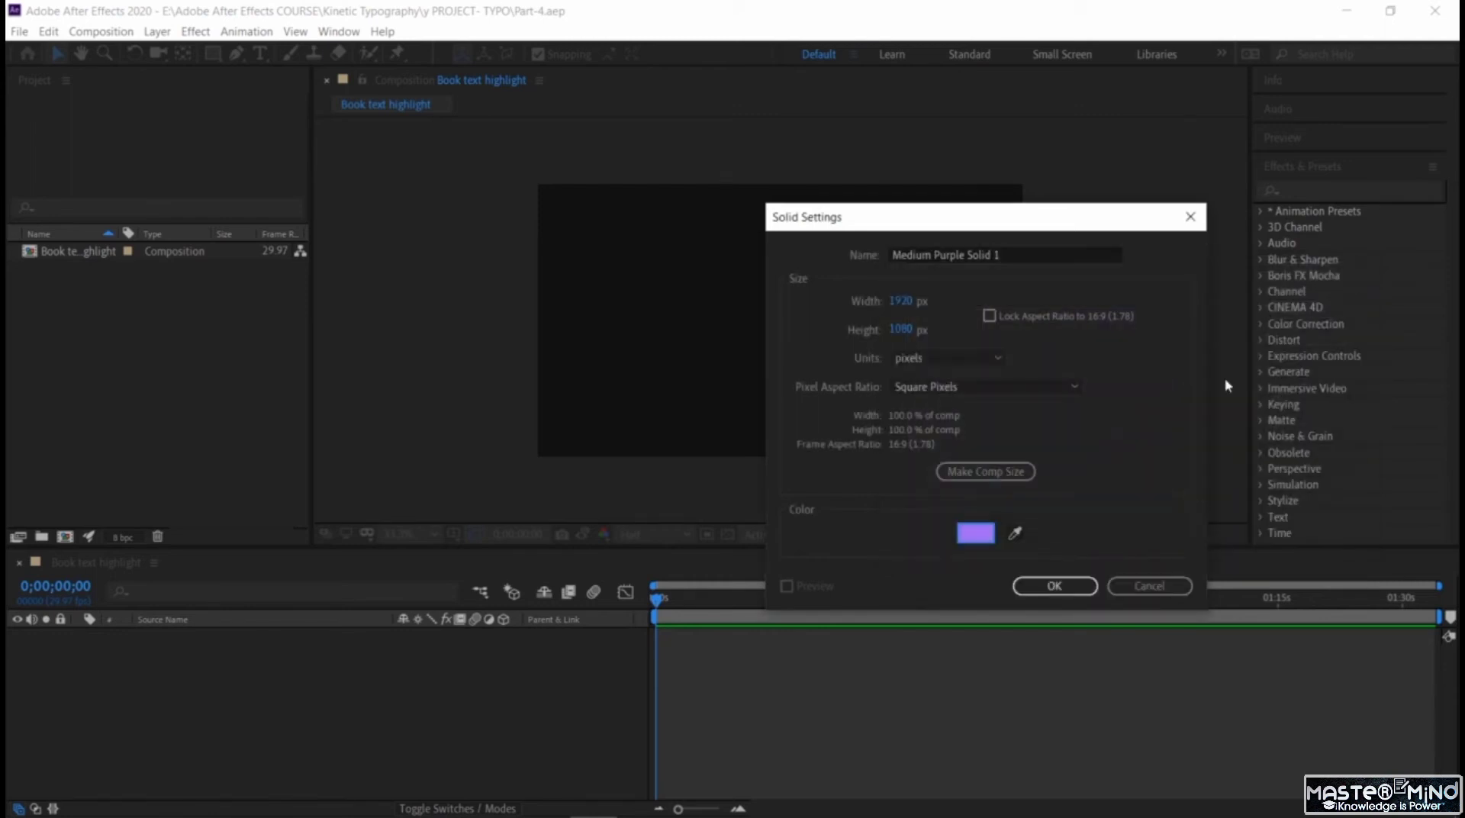
pyautogui.click(1043, 589)
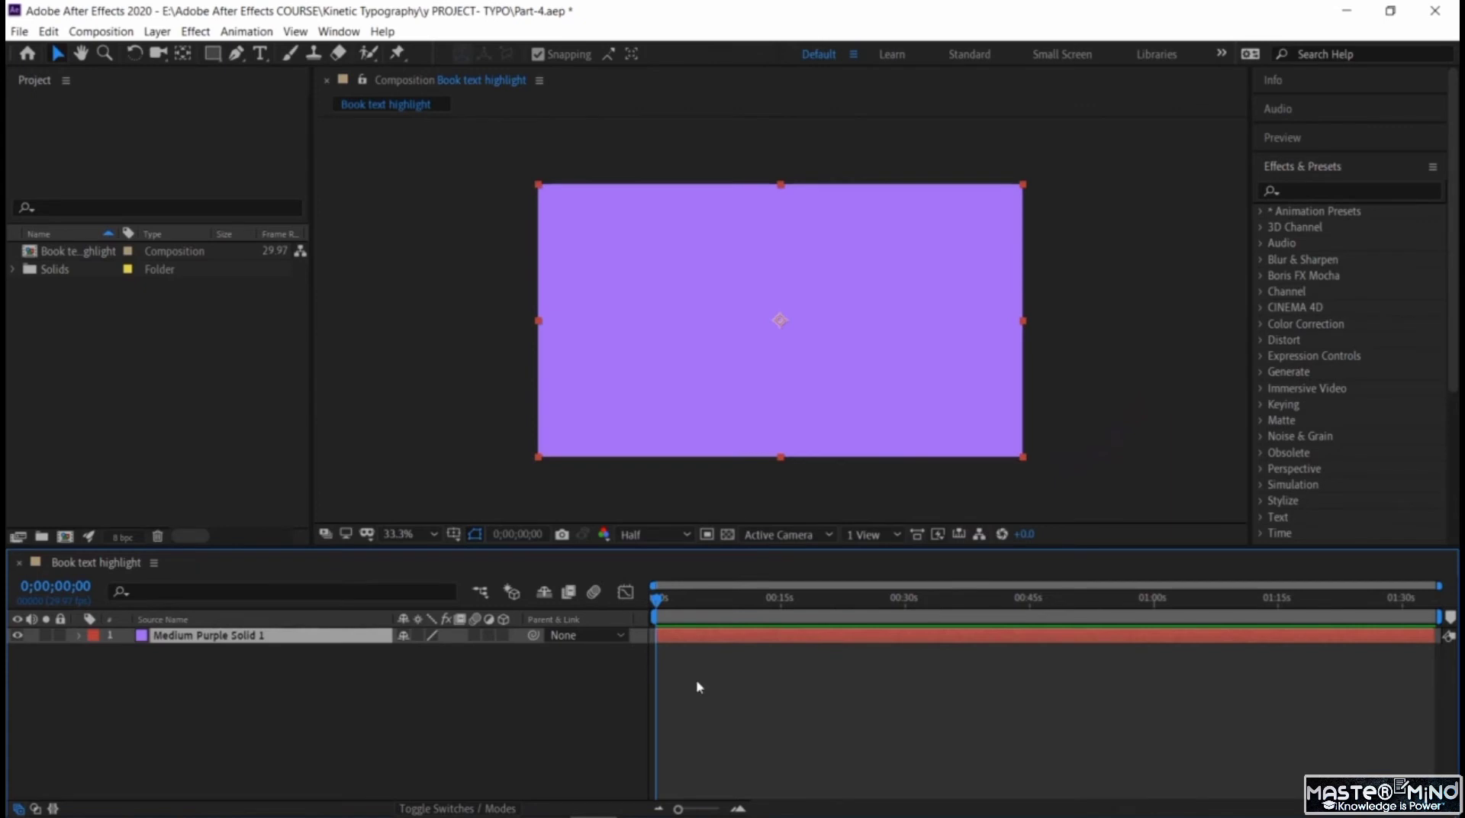
# - Add a second 1920 × 1080 solid layer in a slightly lighter medium purple
pyautogui.click(270, 696)
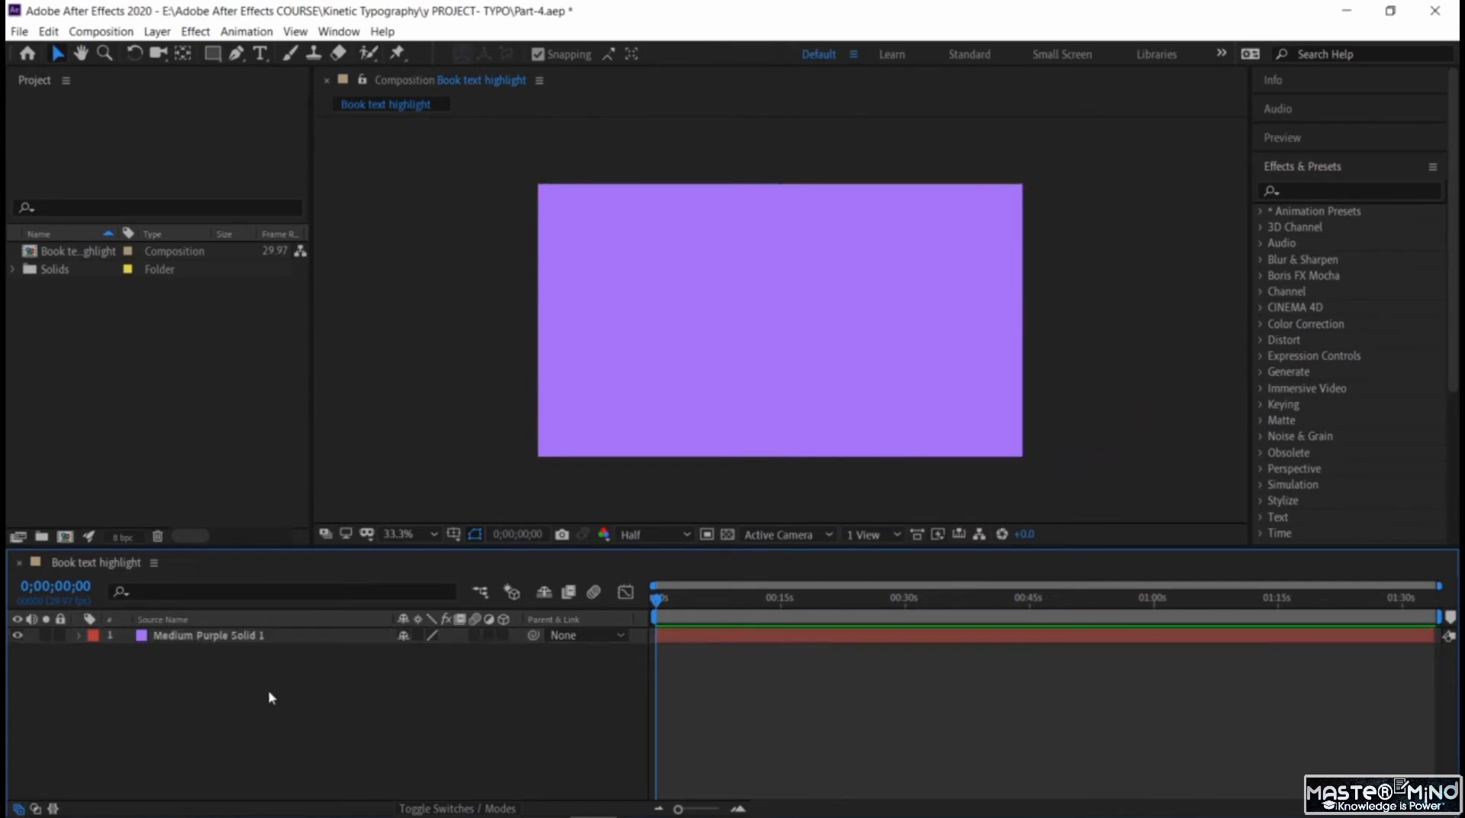
pyautogui.rightClick(291, 717)
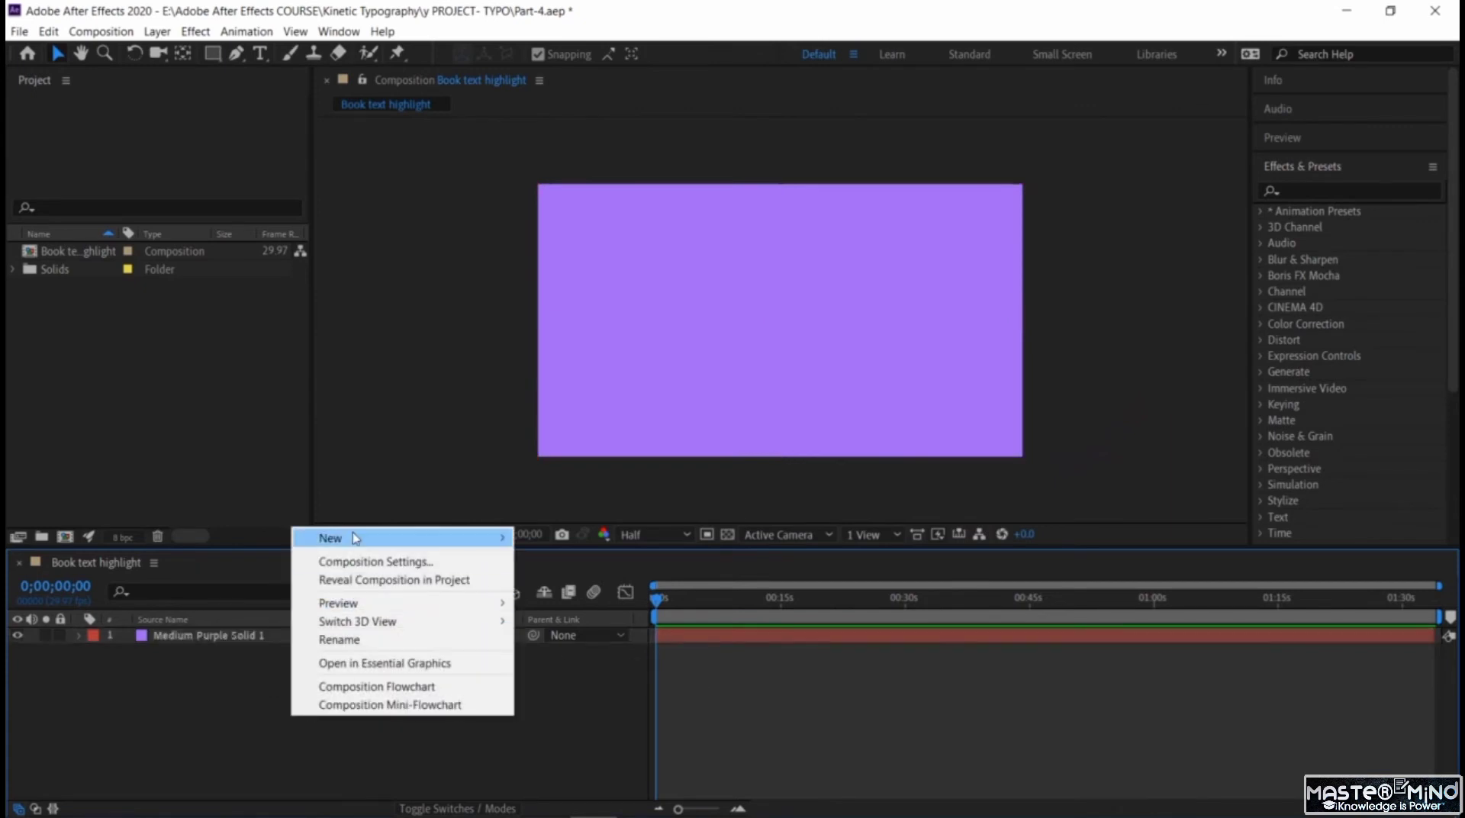
pyautogui.moveTo(355, 538)
pyautogui.click(552, 581)
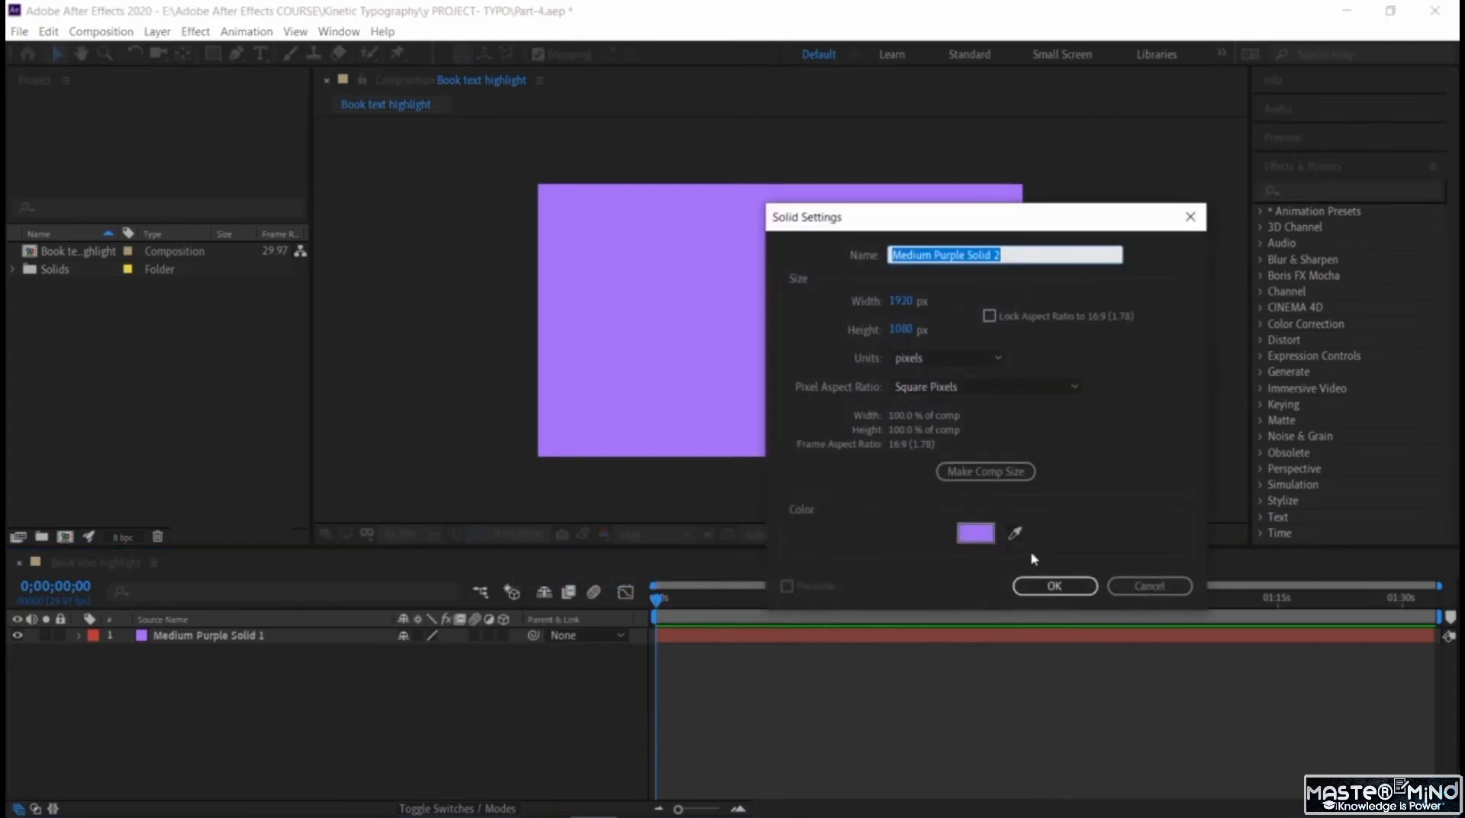
pyautogui.click(976, 534)
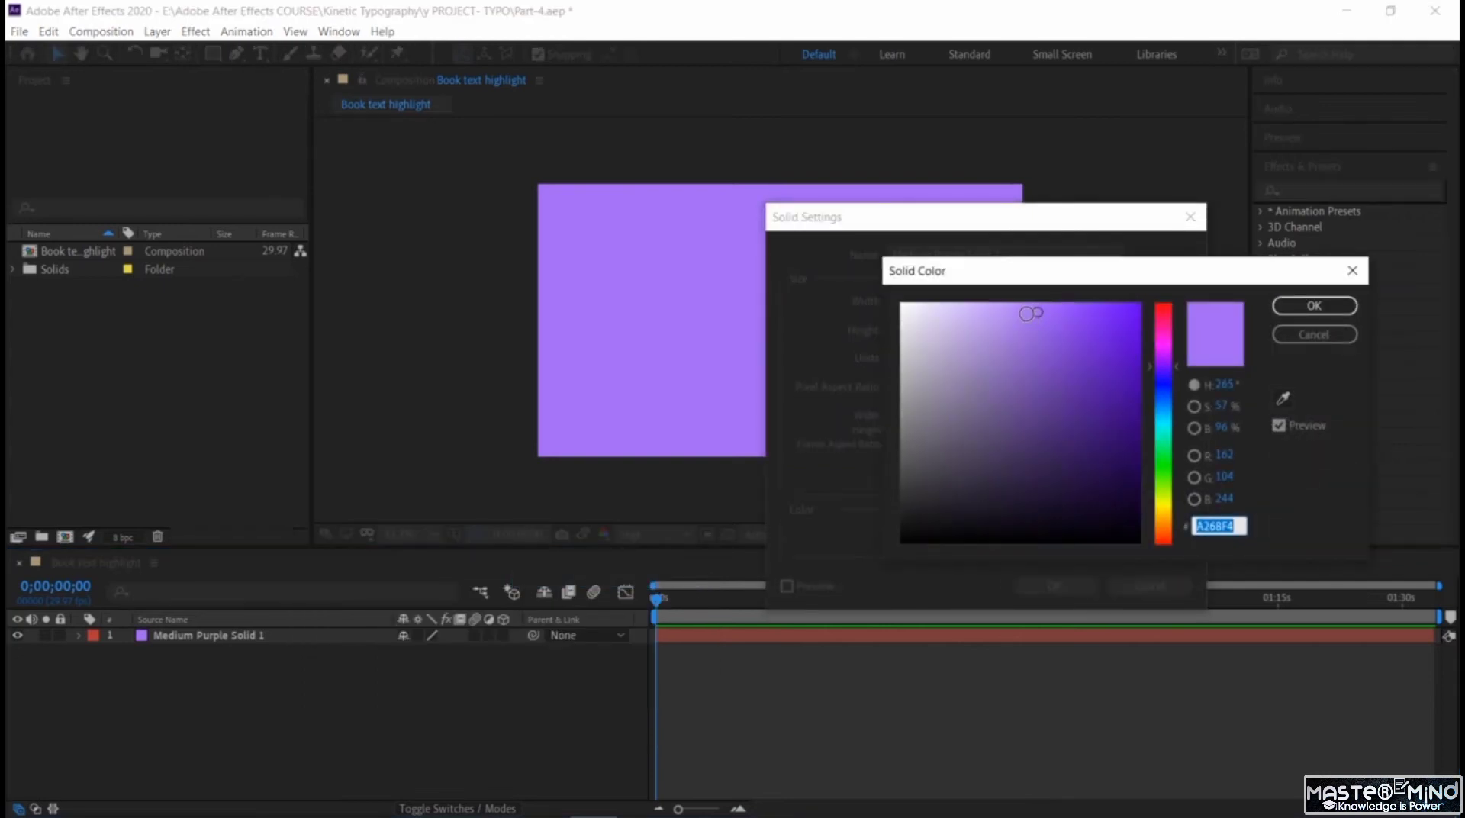
pyautogui.click(1291, 309)
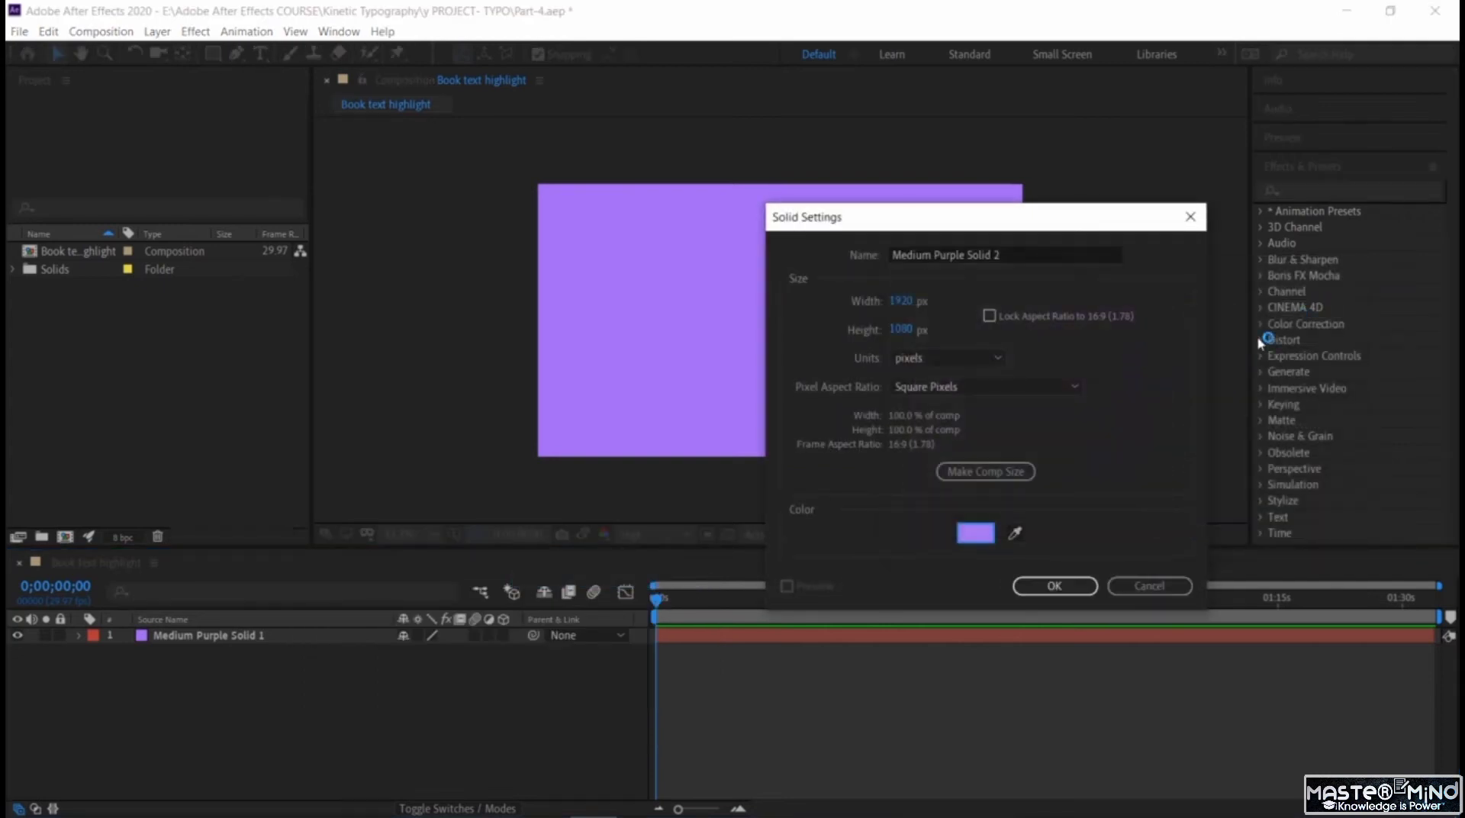
pyautogui.click(1044, 586)
# - Delete the first purple solid, Medium Purple Solid 1, from the composition
pyautogui.click(269, 669)
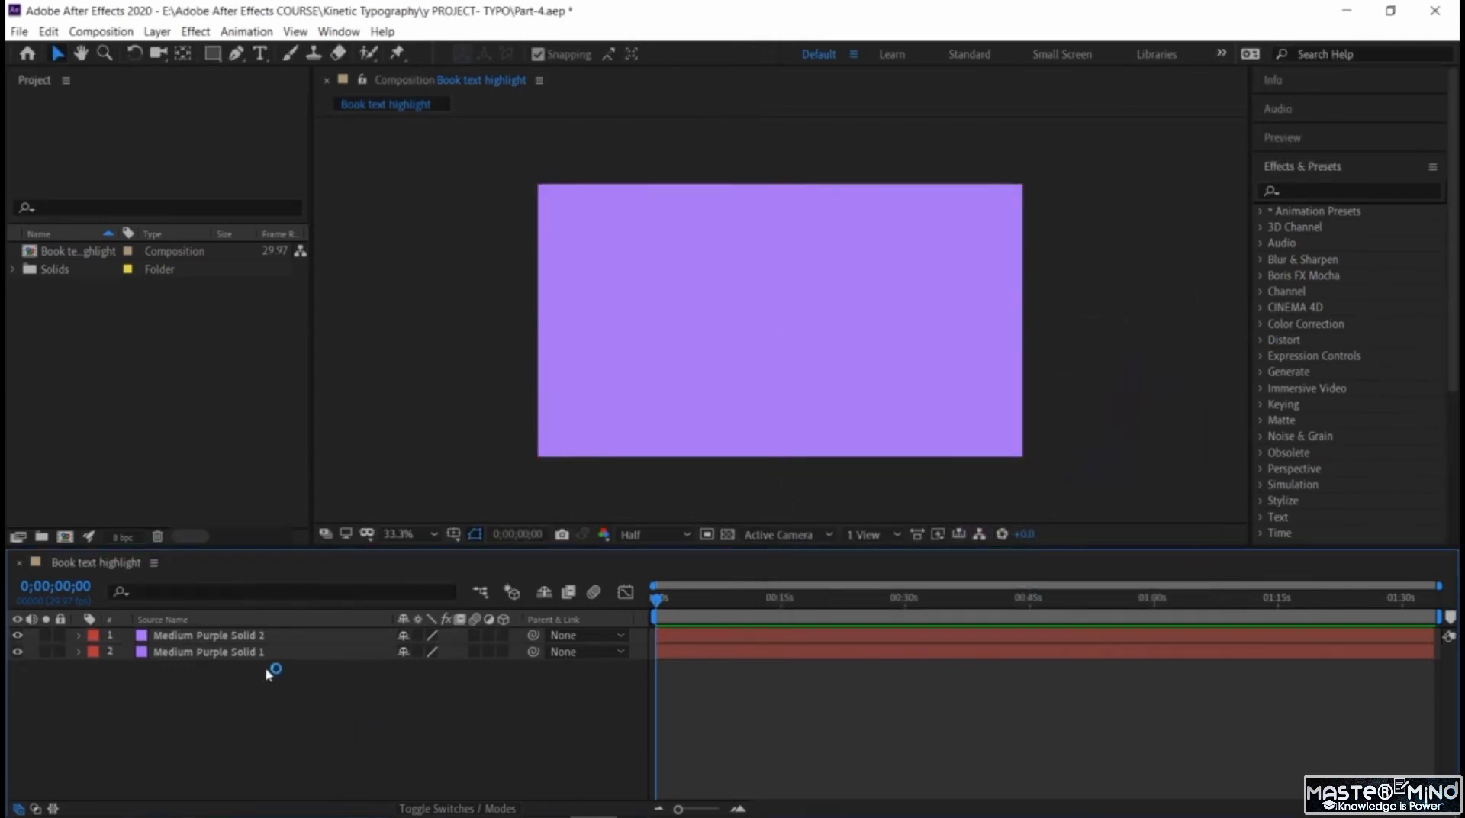
pyautogui.click(255, 654)
pyautogui.press('Delete')
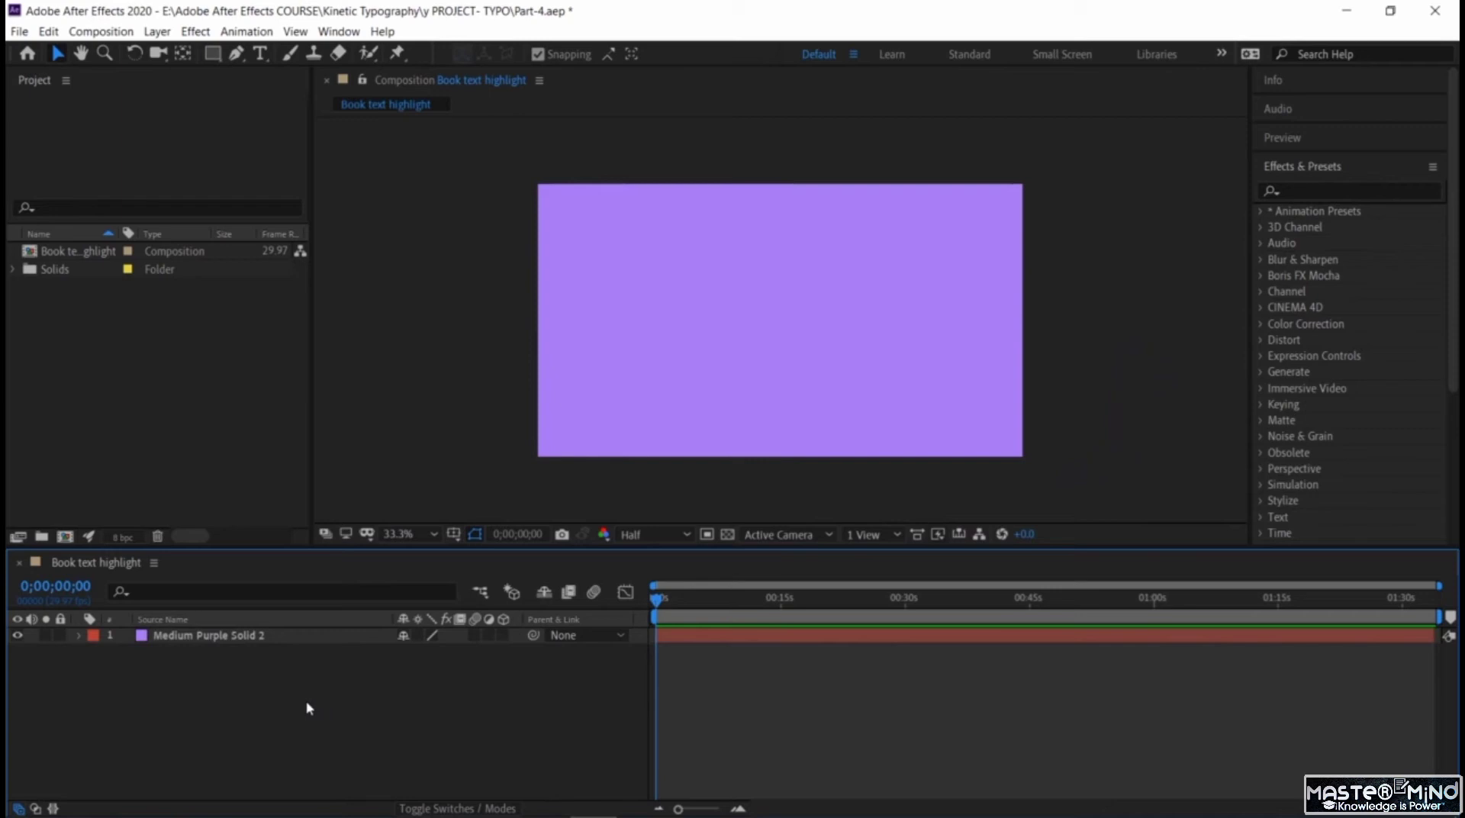
# - Add a text layer reading "Just a few" and position it near the top centre of the frame
pyautogui.click(260, 55)
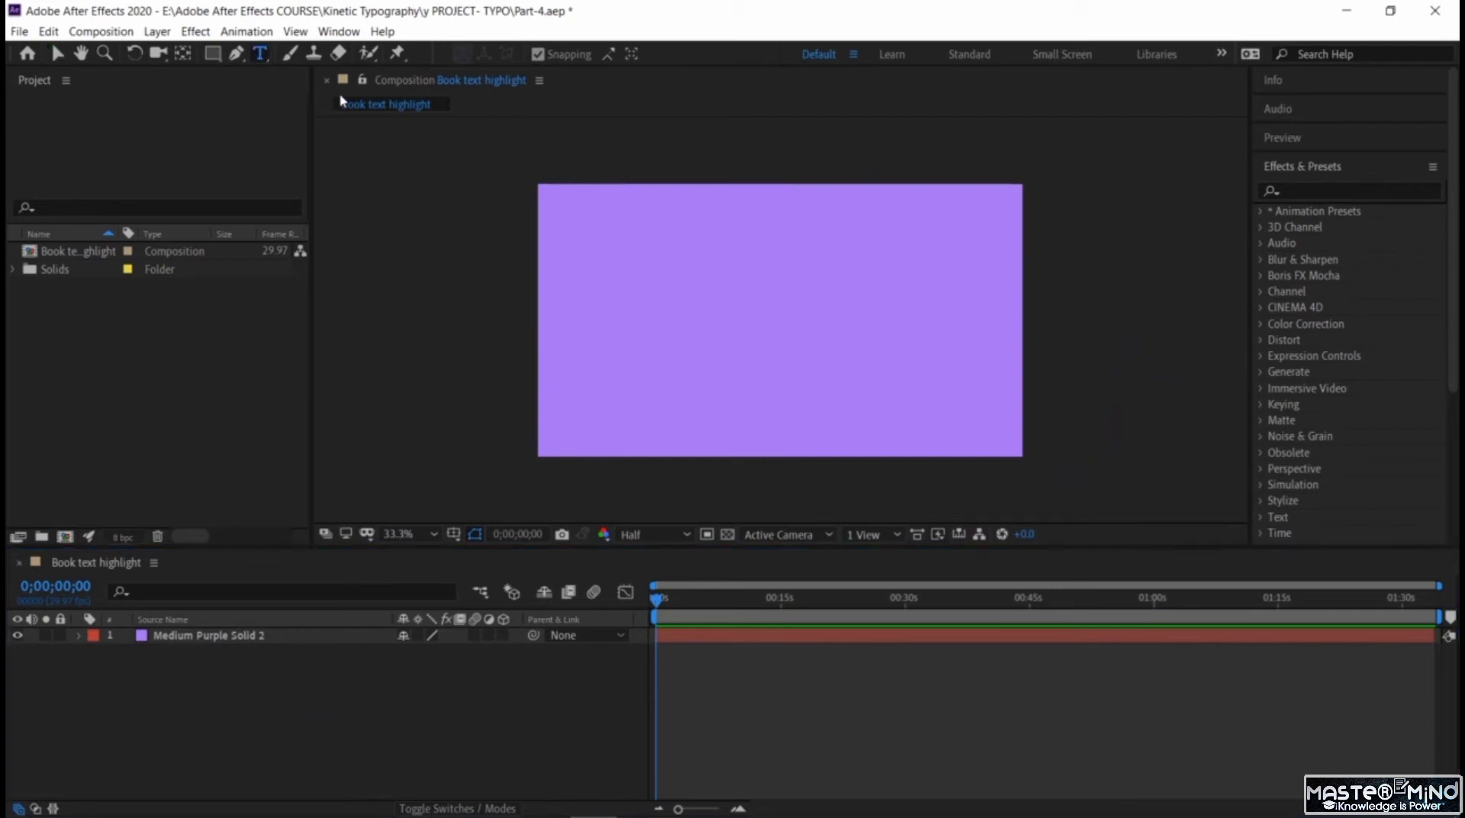
pyautogui.click(645, 221)
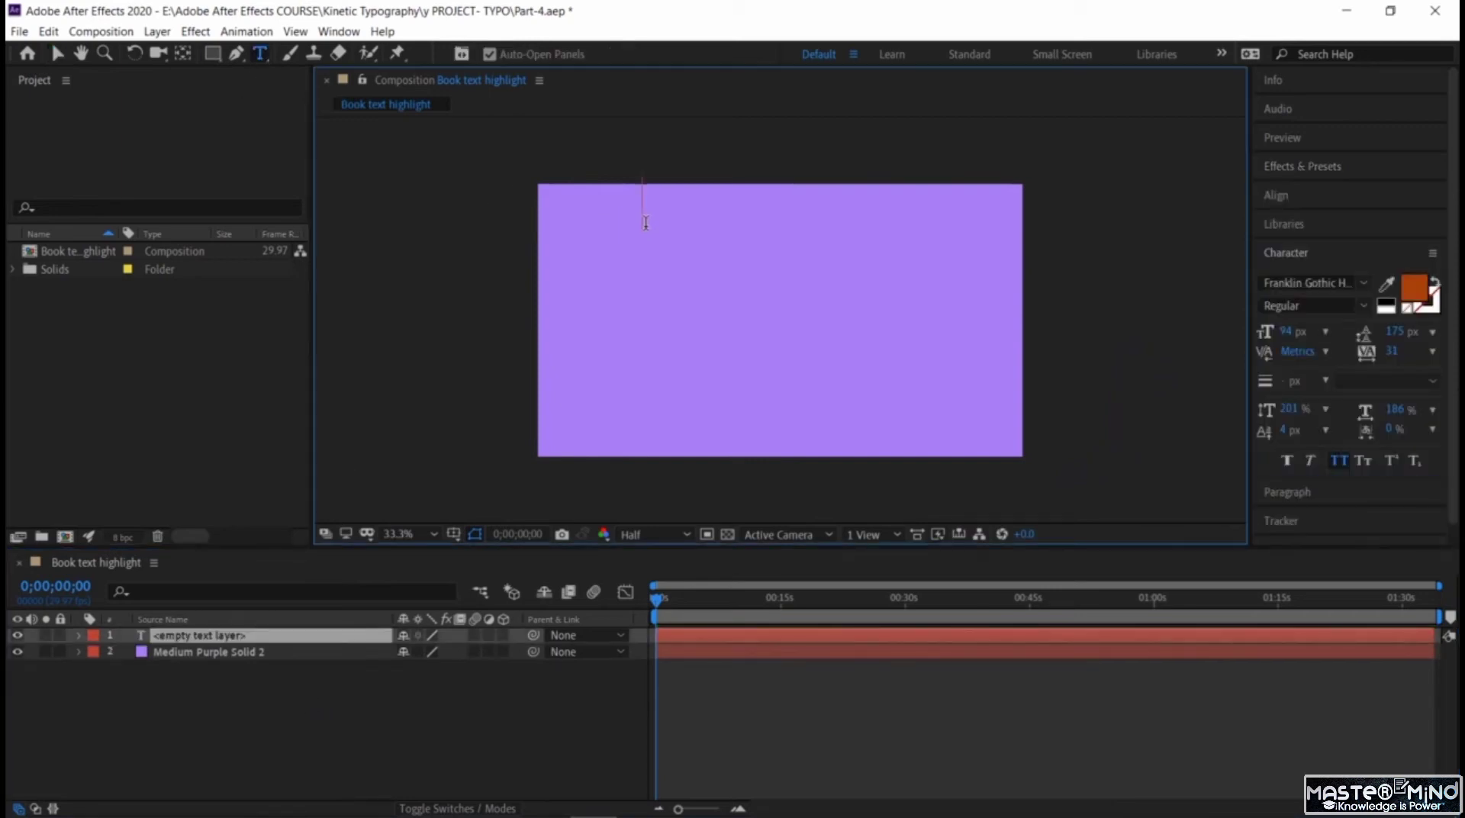
pyautogui.write('Just')
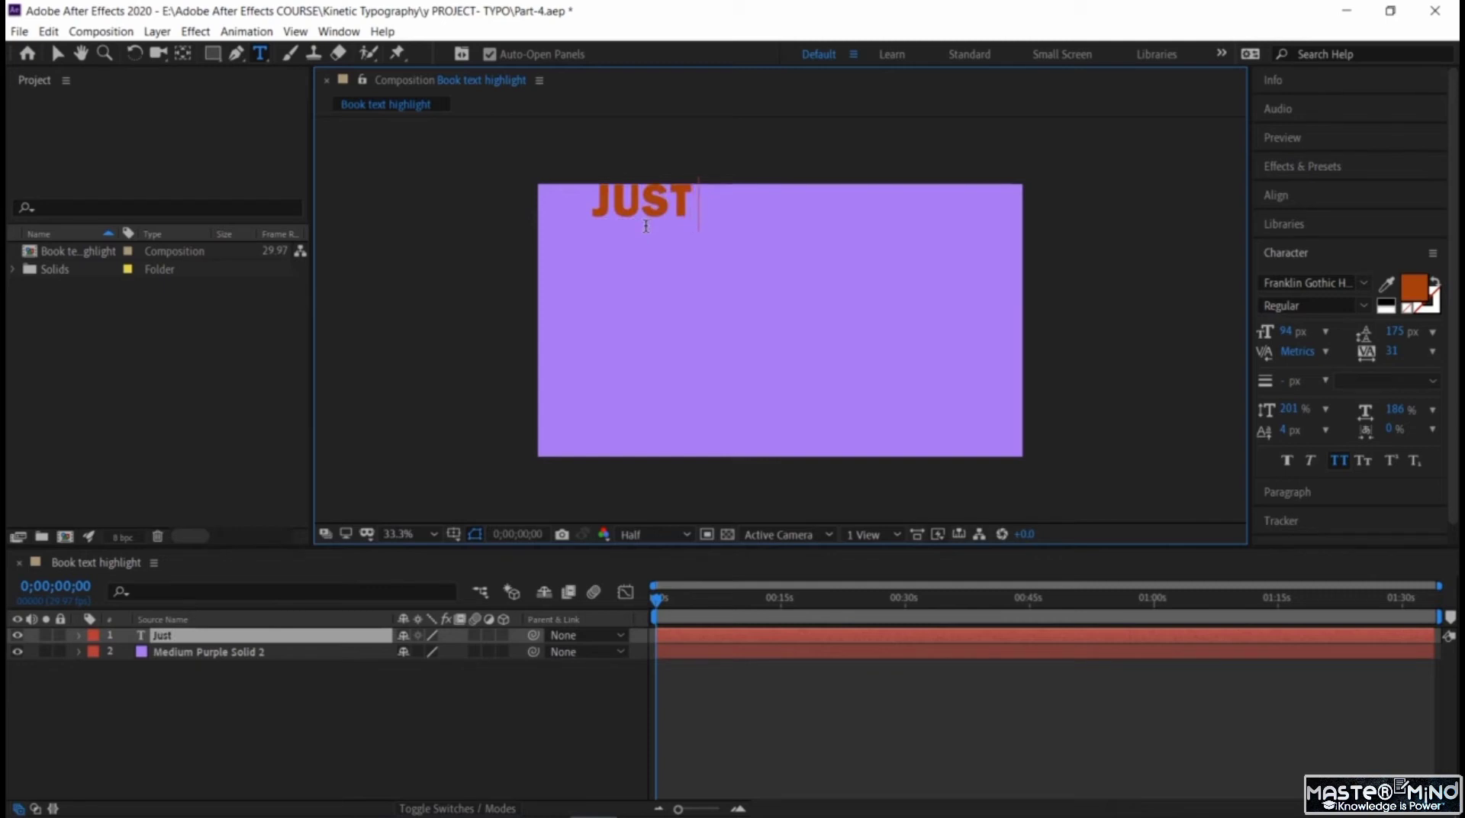
pyautogui.write(' a few')
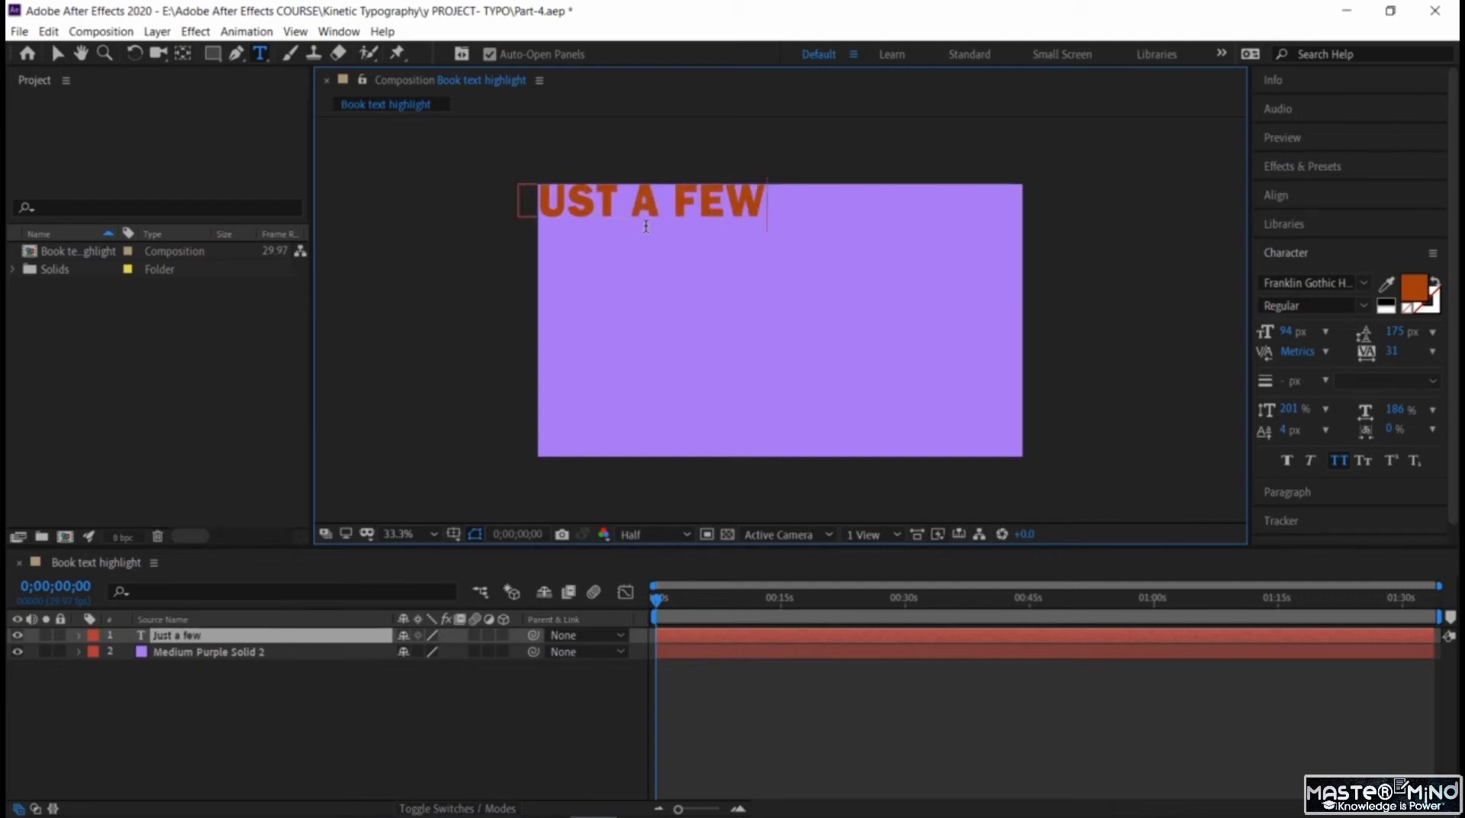
pyautogui.click(58, 54)
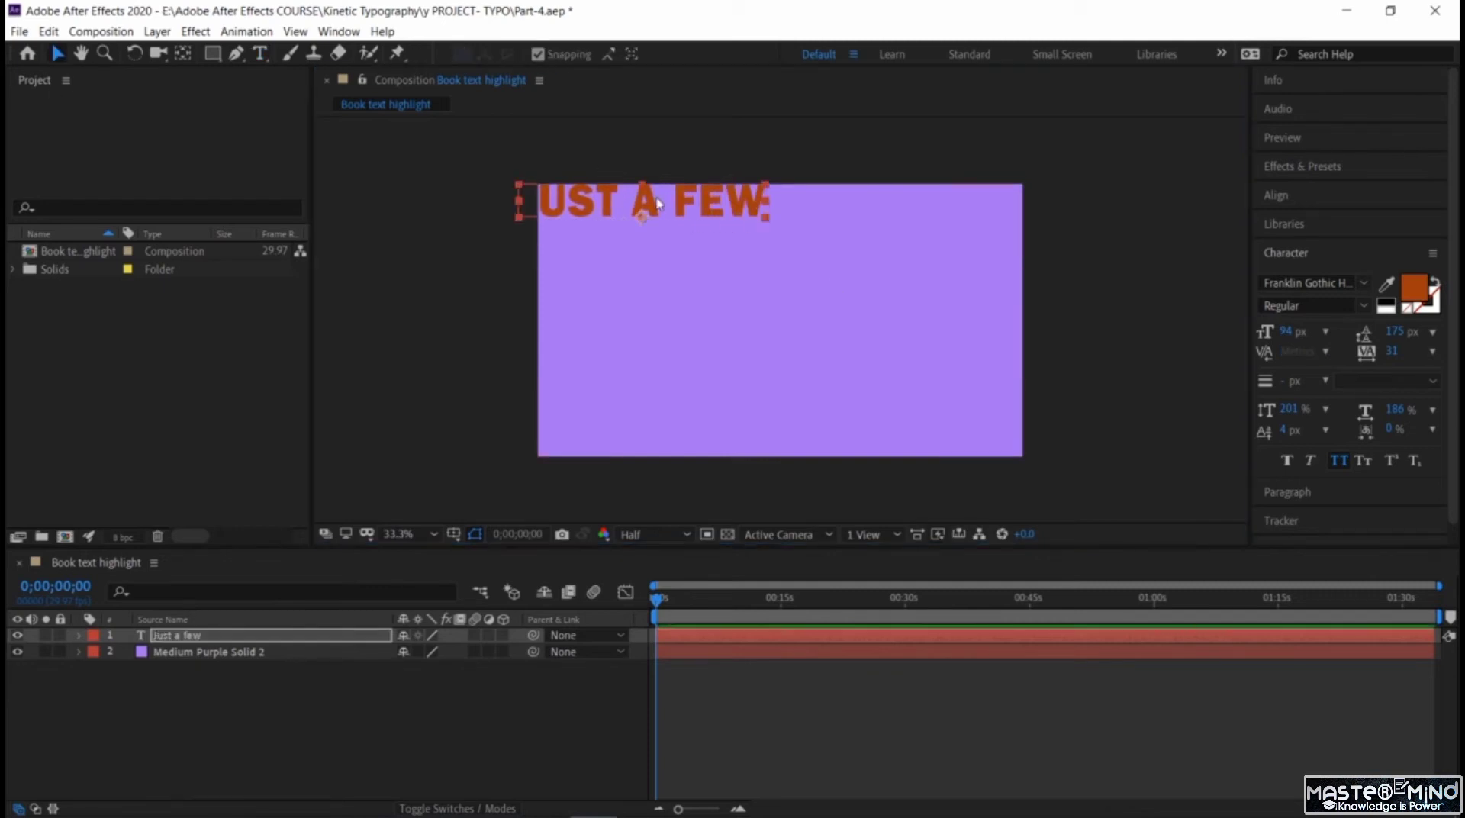
pyautogui.moveTo(649, 196); pyautogui.dragTo(791, 242)
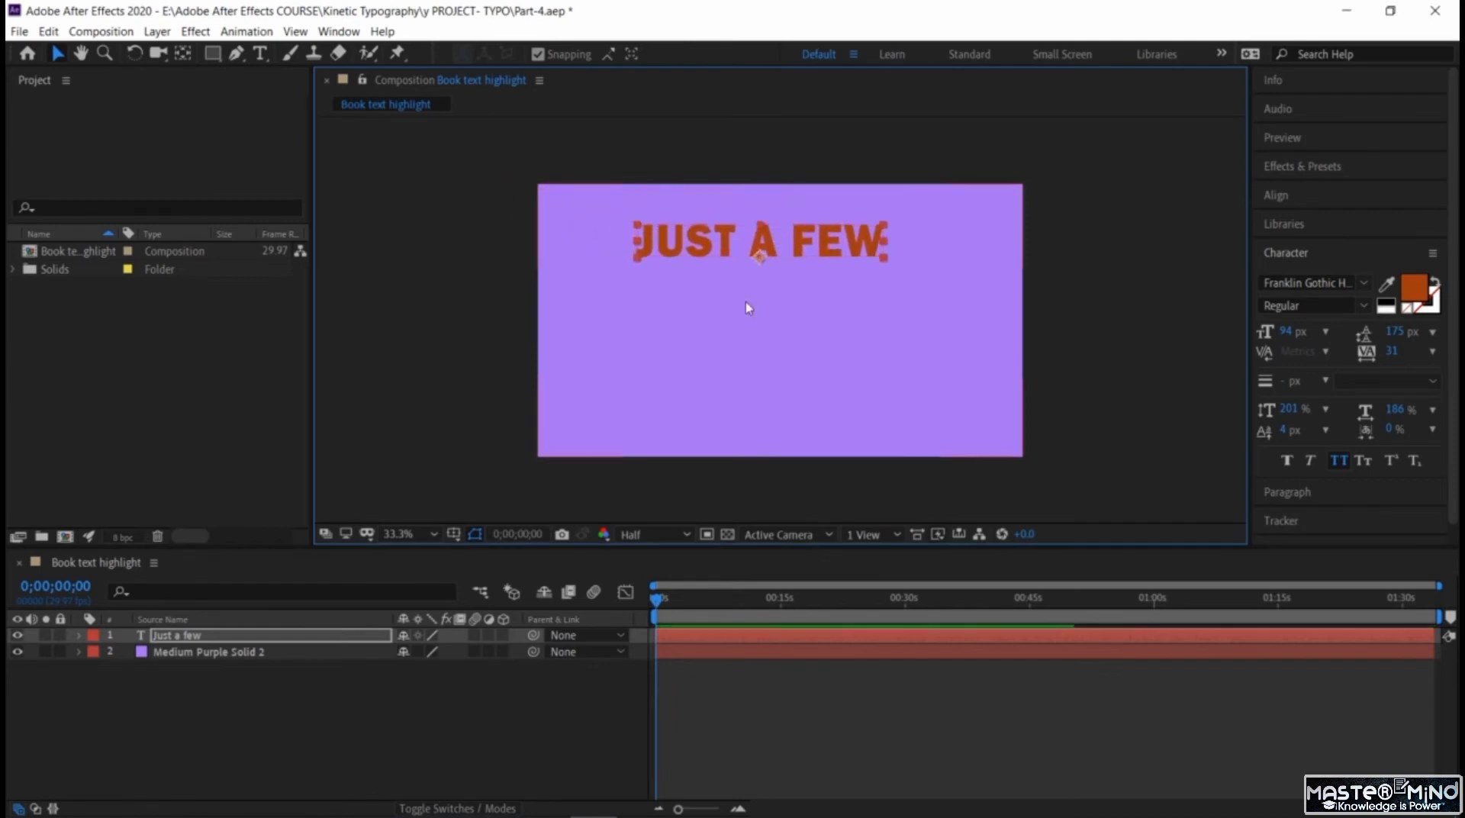
# - Change the fill colour of "Just a few" to a dark magenta purple and nudge the text slightly down and to the right
pyautogui.doubleClick(772, 244)
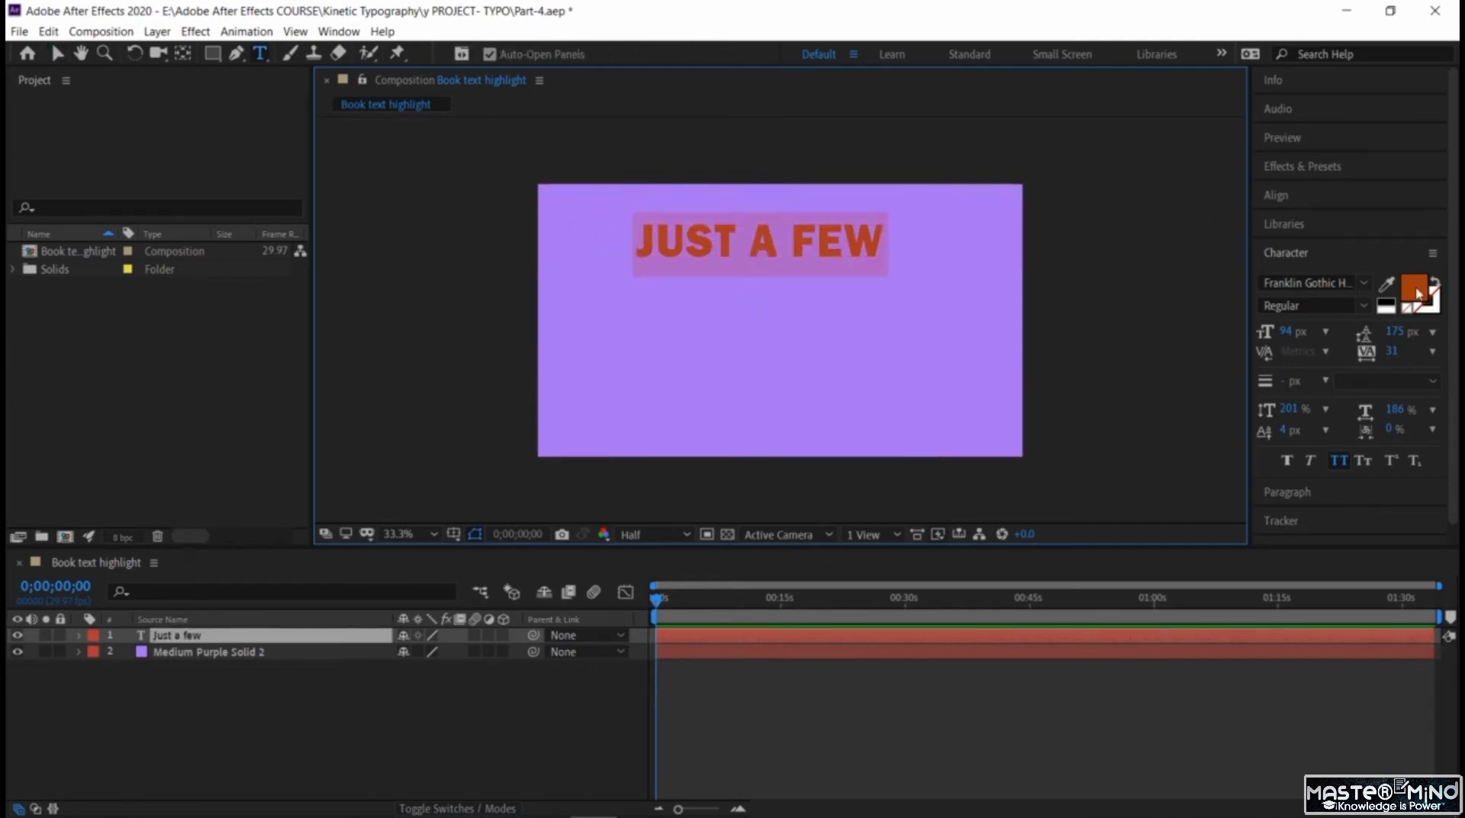
pyautogui.click(1415, 290)
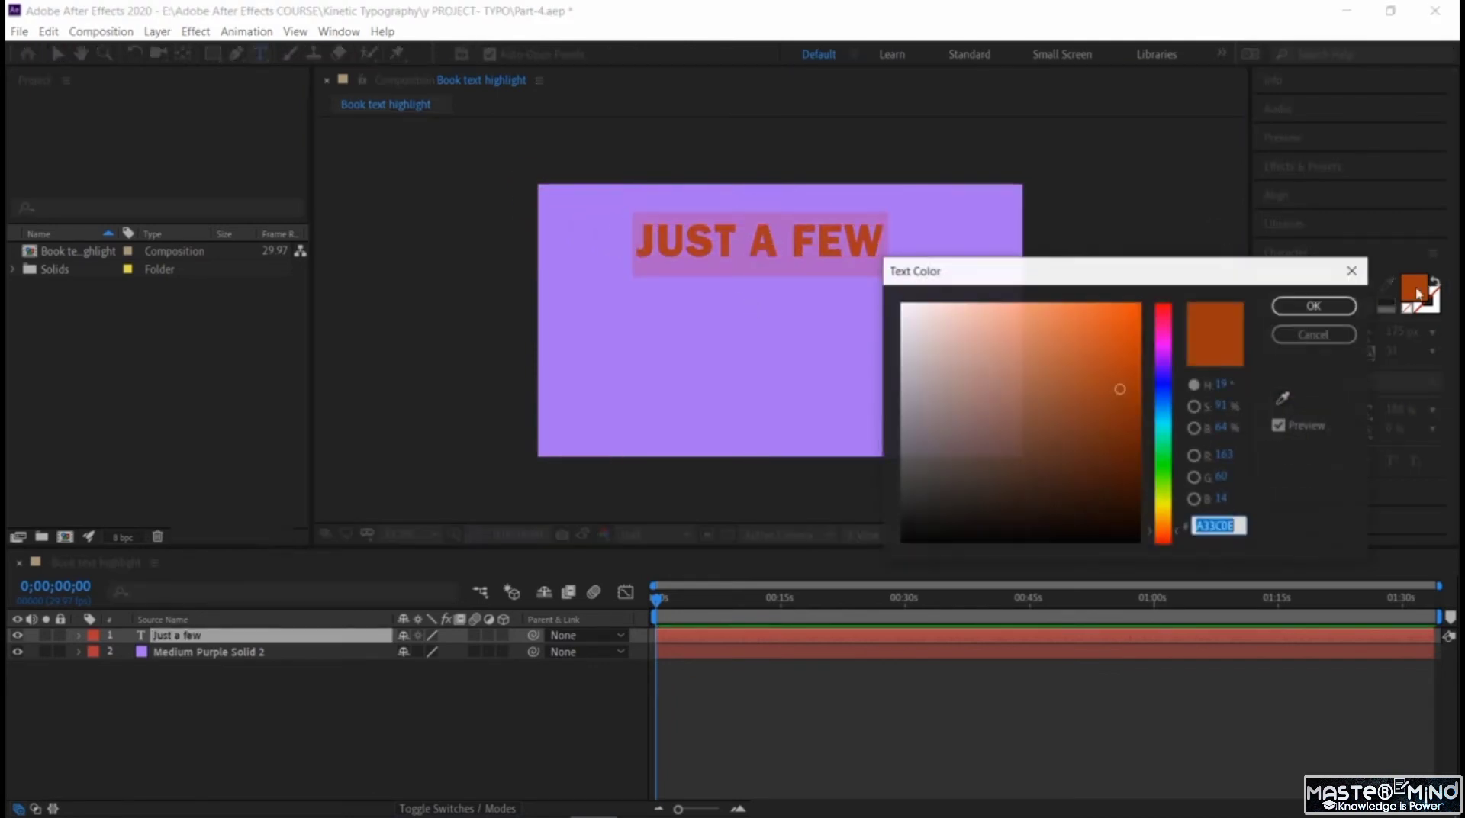
pyautogui.click(1167, 353)
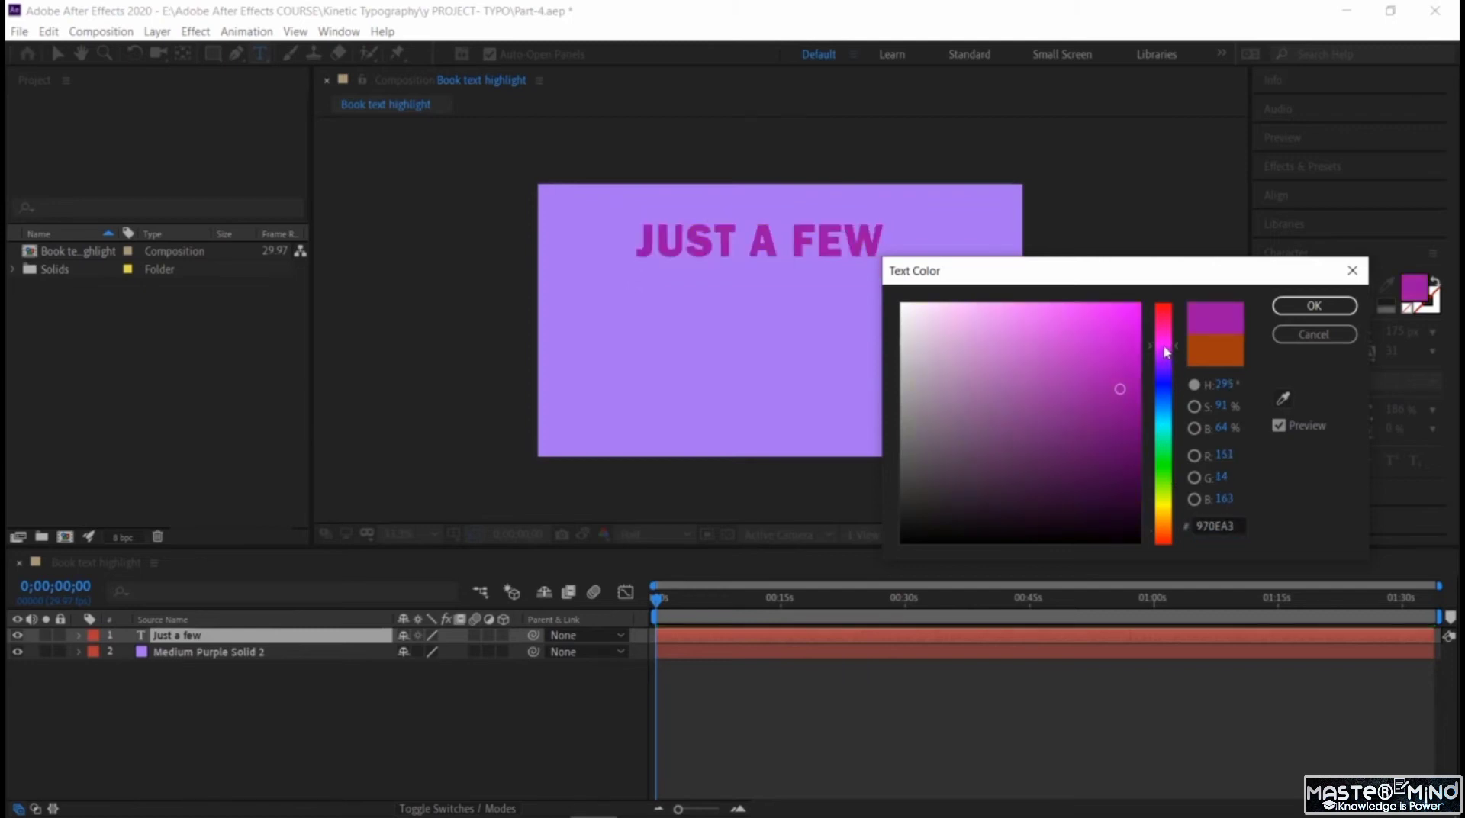
pyautogui.click(1112, 371)
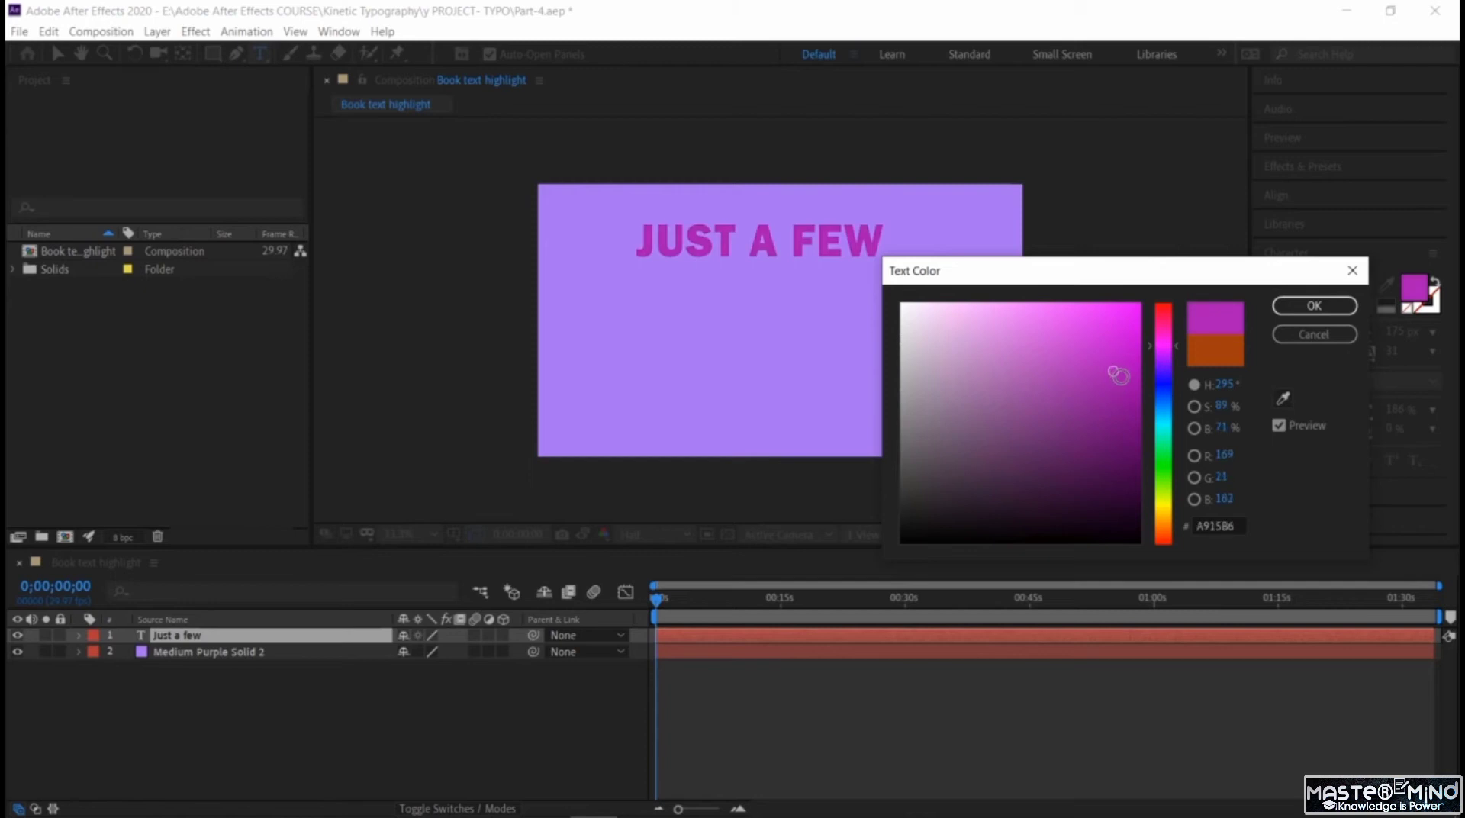
pyautogui.moveTo(1119, 375); pyautogui.dragTo(1123, 381)
pyautogui.click(1095, 398)
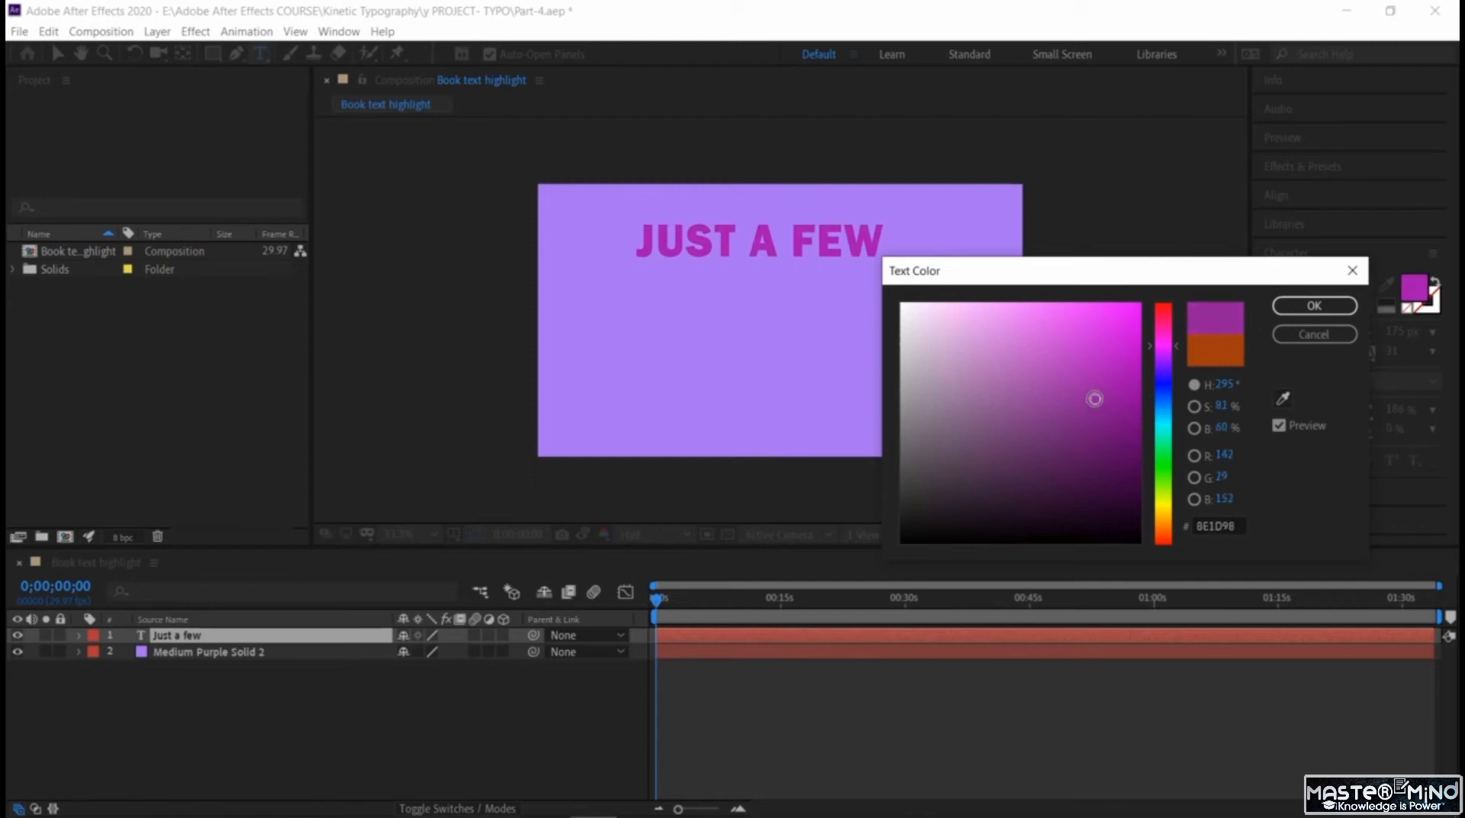
pyautogui.moveTo(1094, 399); pyautogui.dragTo(1105, 404)
pyautogui.click(1092, 375)
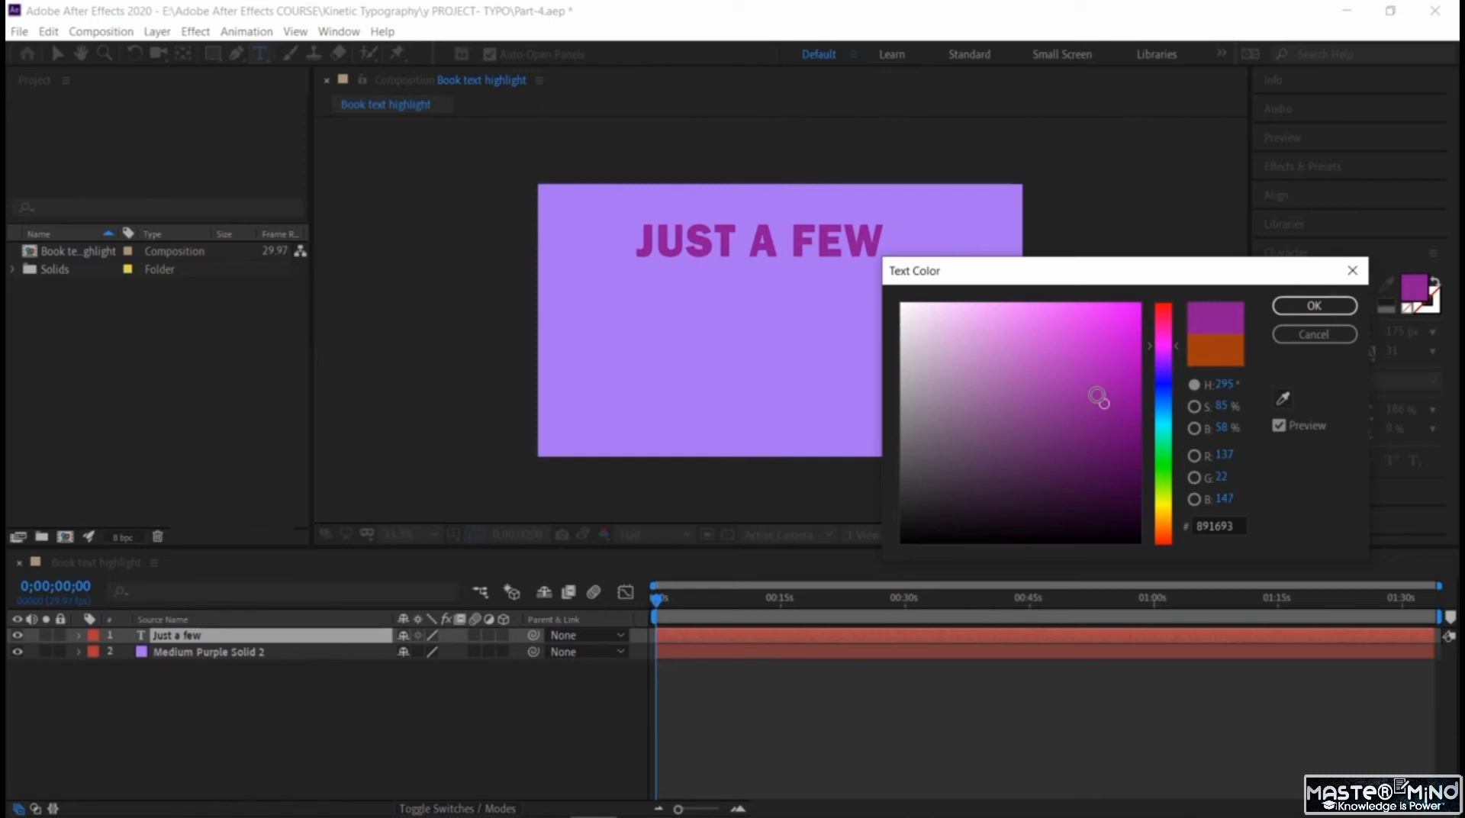
pyautogui.click(1282, 306)
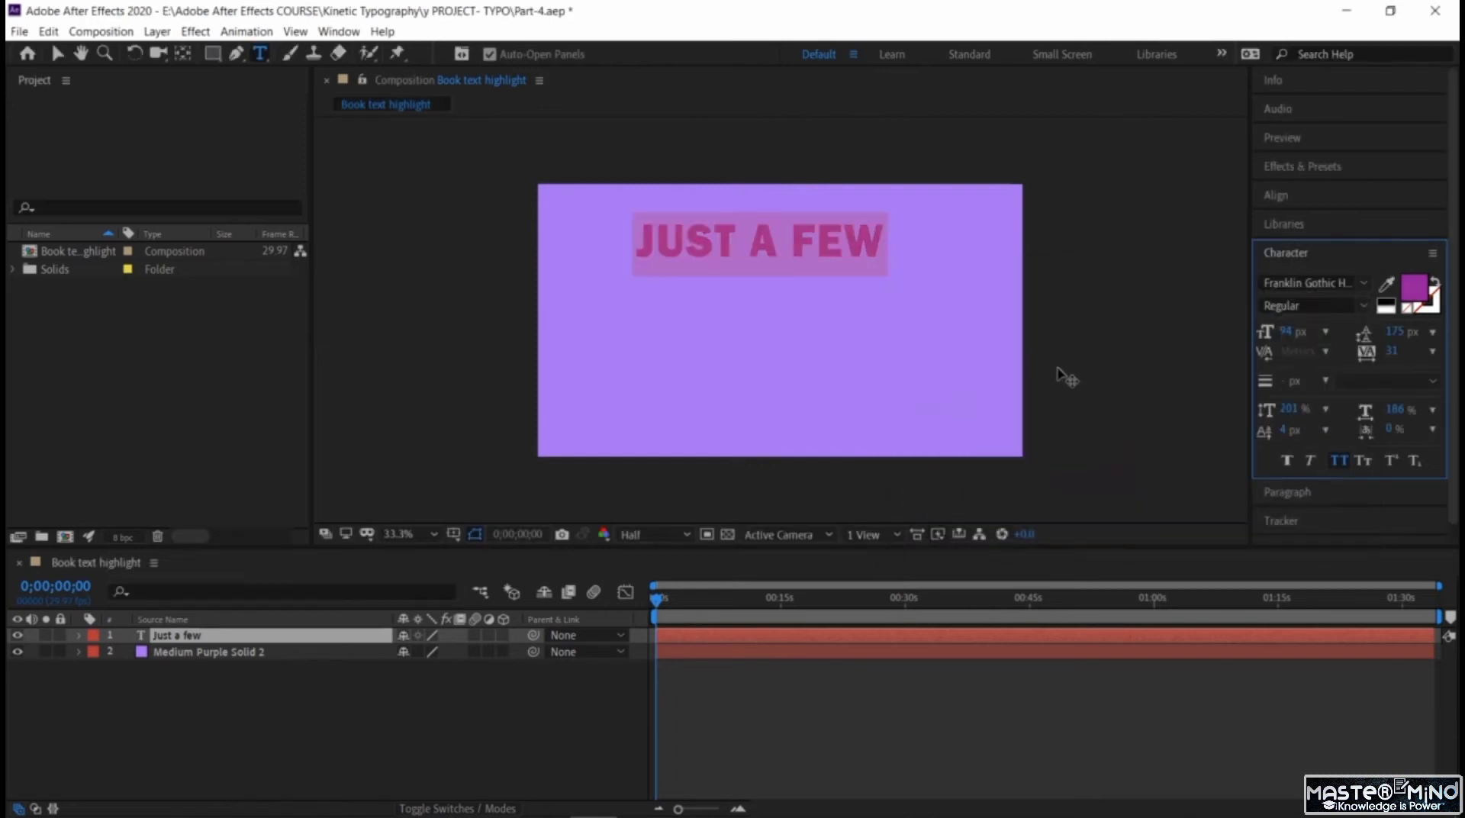
pyautogui.click(752, 229)
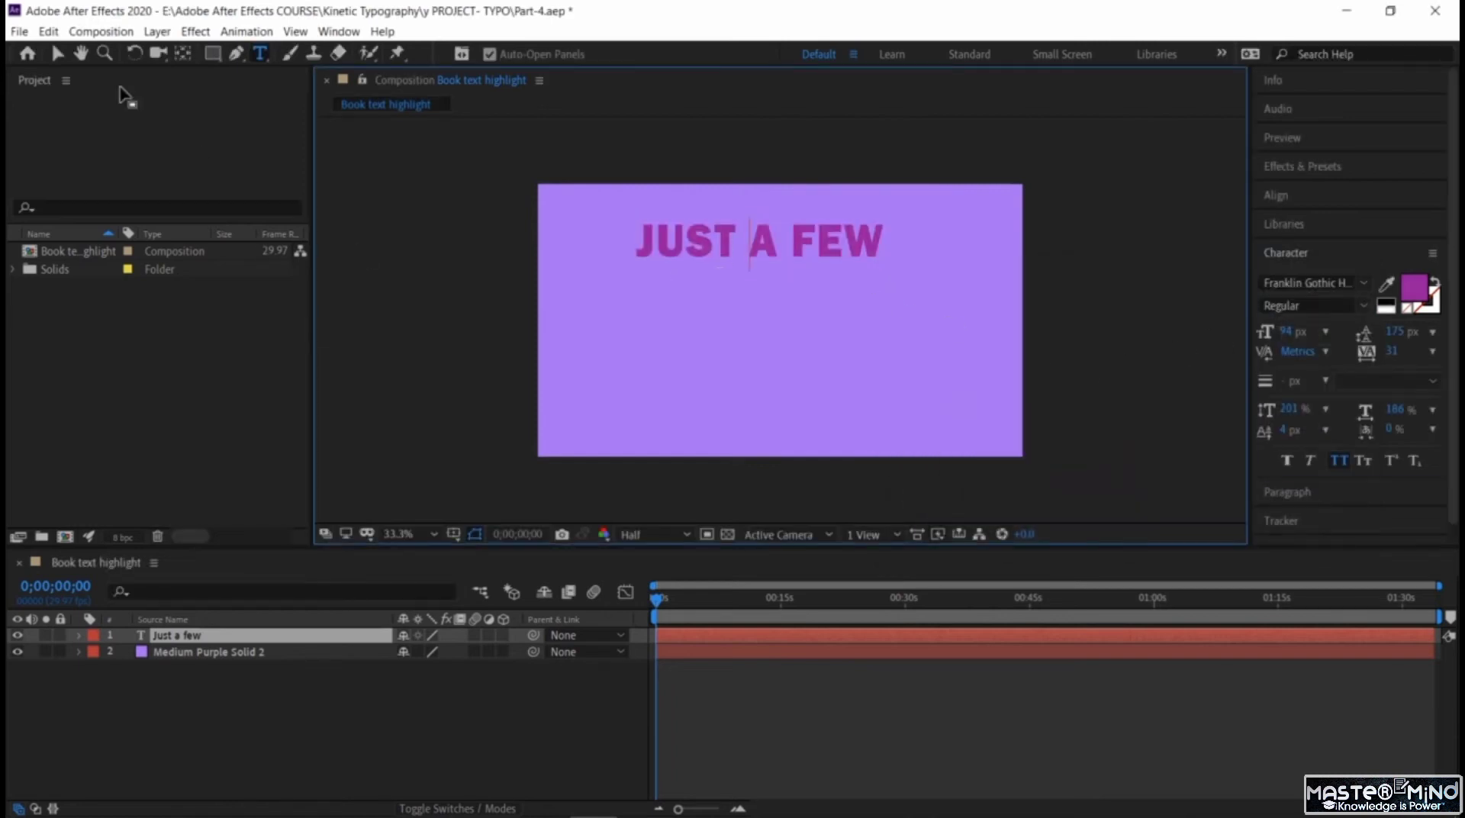
pyautogui.click(57, 52)
pyautogui.moveTo(688, 237)
pyautogui.mouseDown()
pyautogui.moveTo(672, 234)
pyautogui.moveTo(696, 242)
pyautogui.mouseUp()
# - Add a second text layer reading "decades ago.." below the "Just a few" line
pyautogui.click(421, 535)
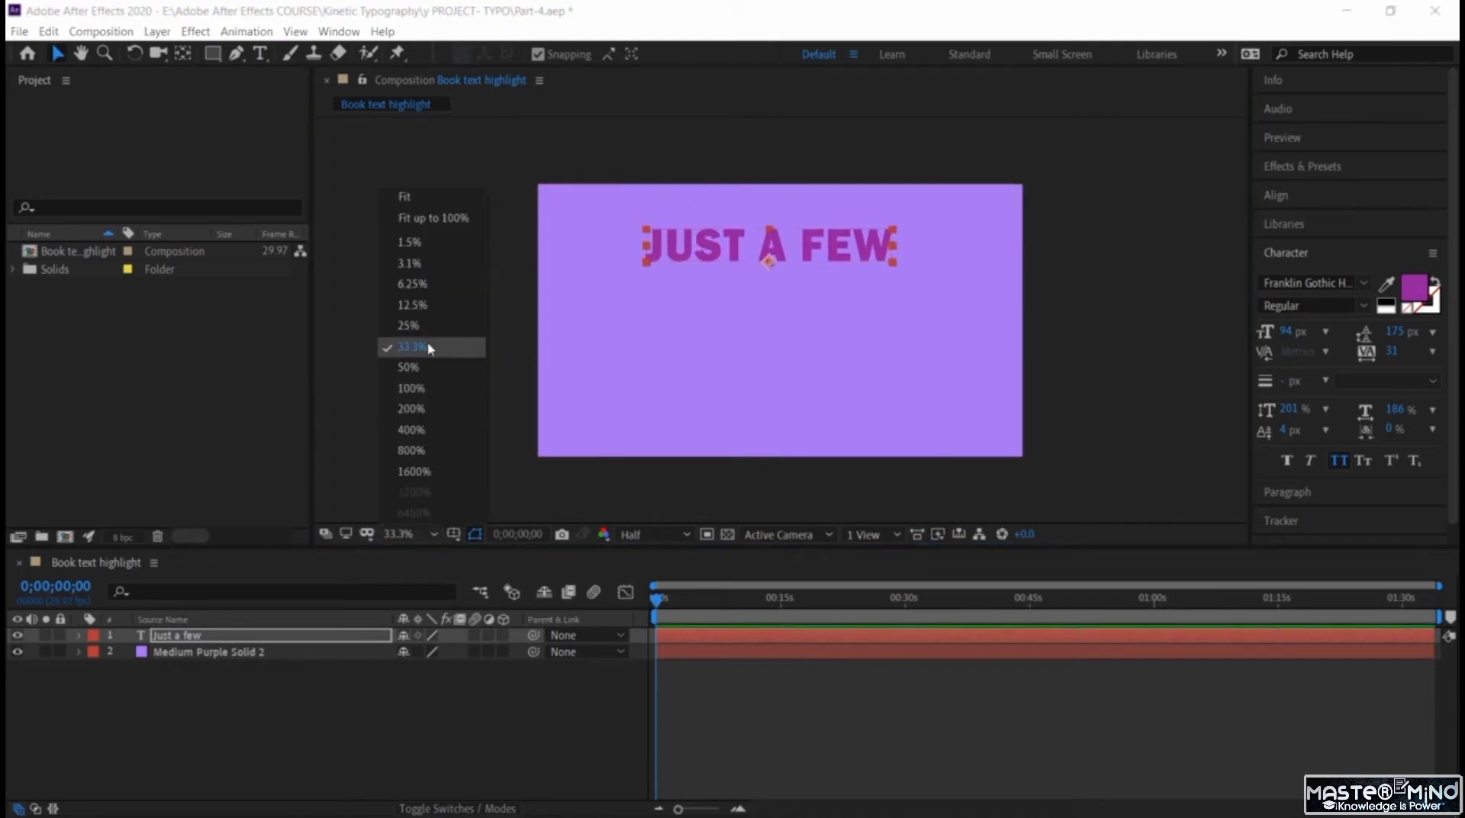
pyautogui.click(431, 370)
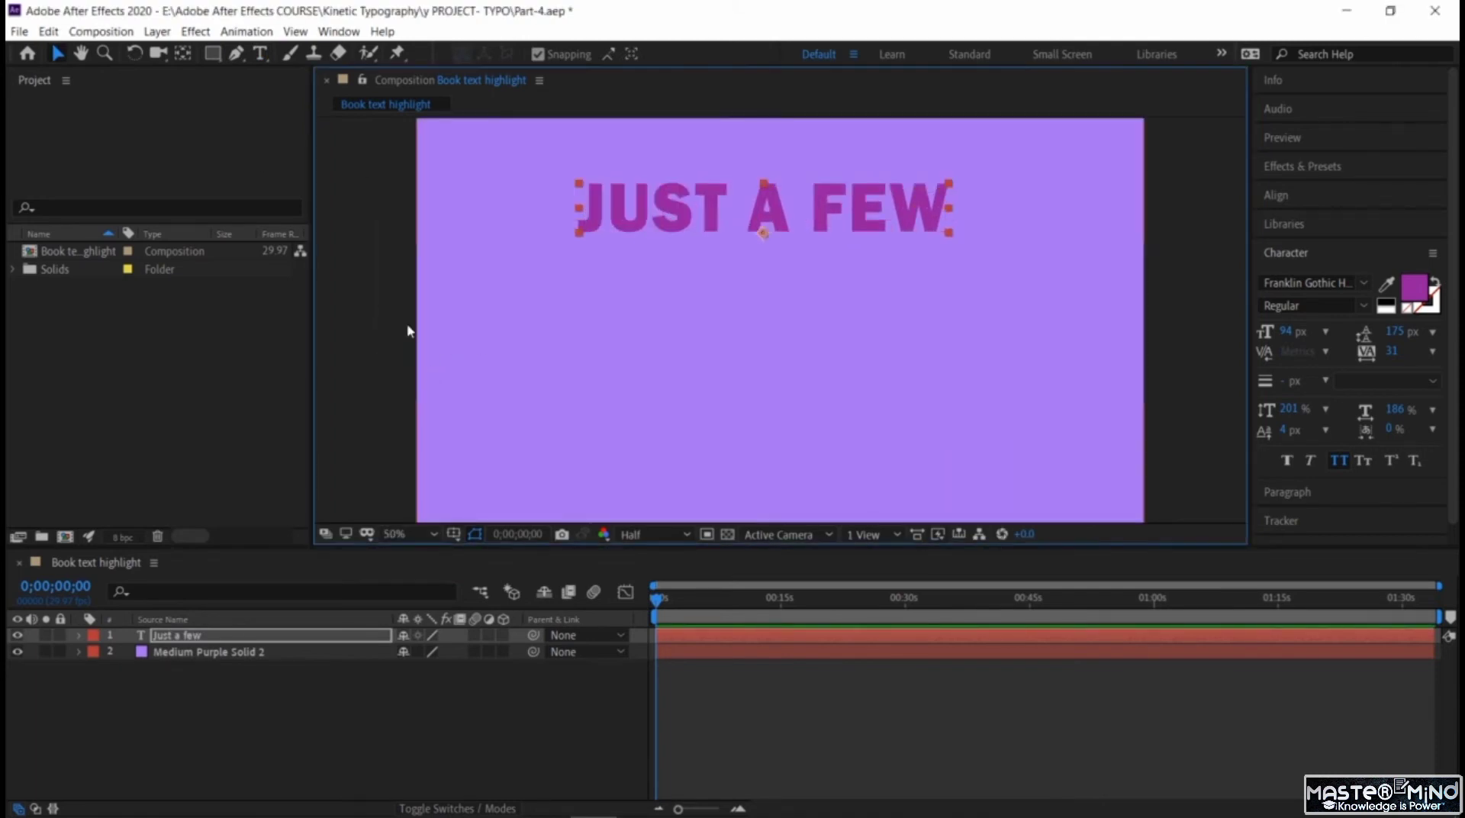
pyautogui.click(383, 324)
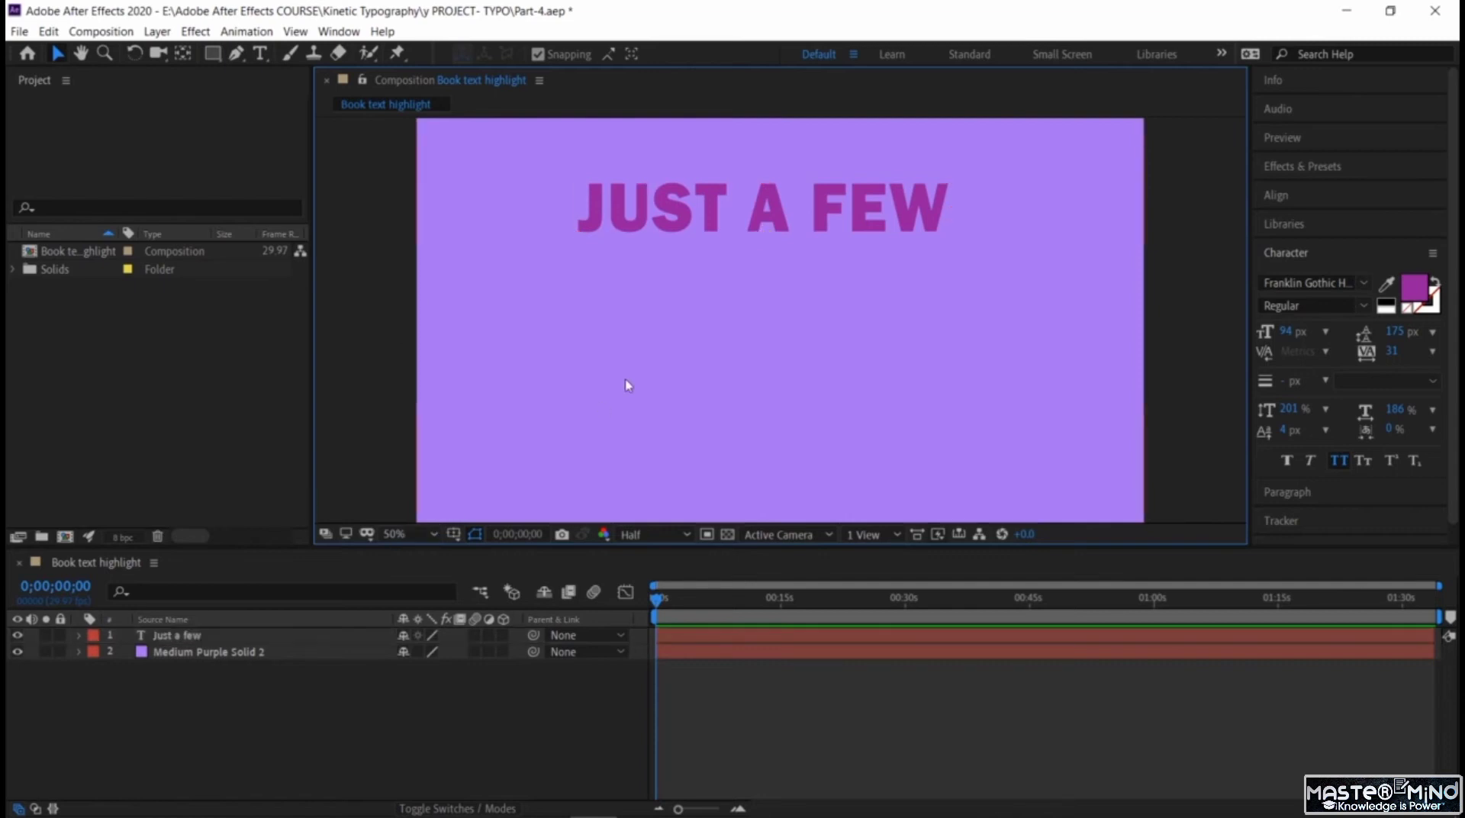
pyautogui.click(687, 223)
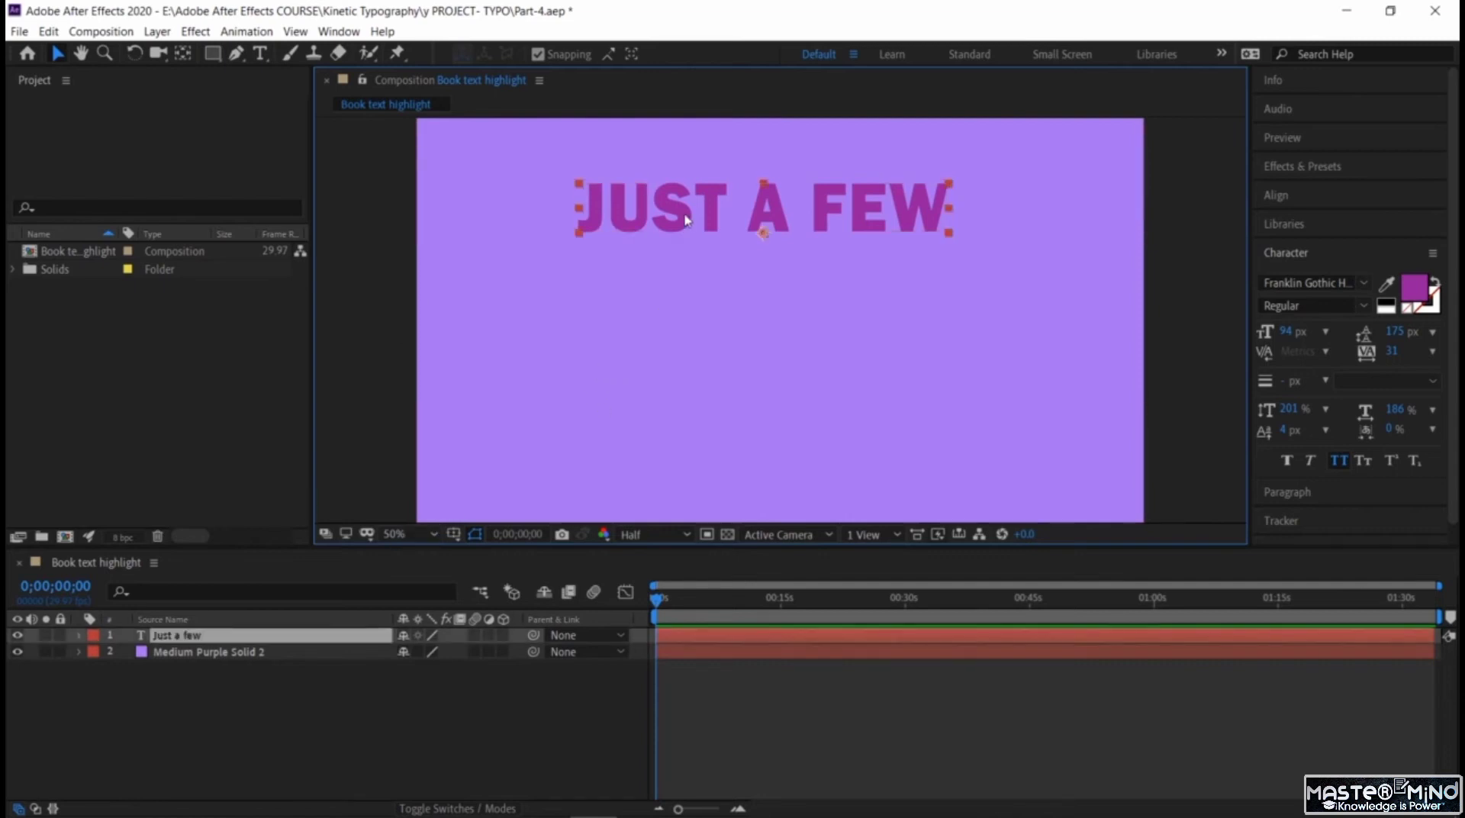
pyautogui.click(260, 53)
pyautogui.click(523, 324)
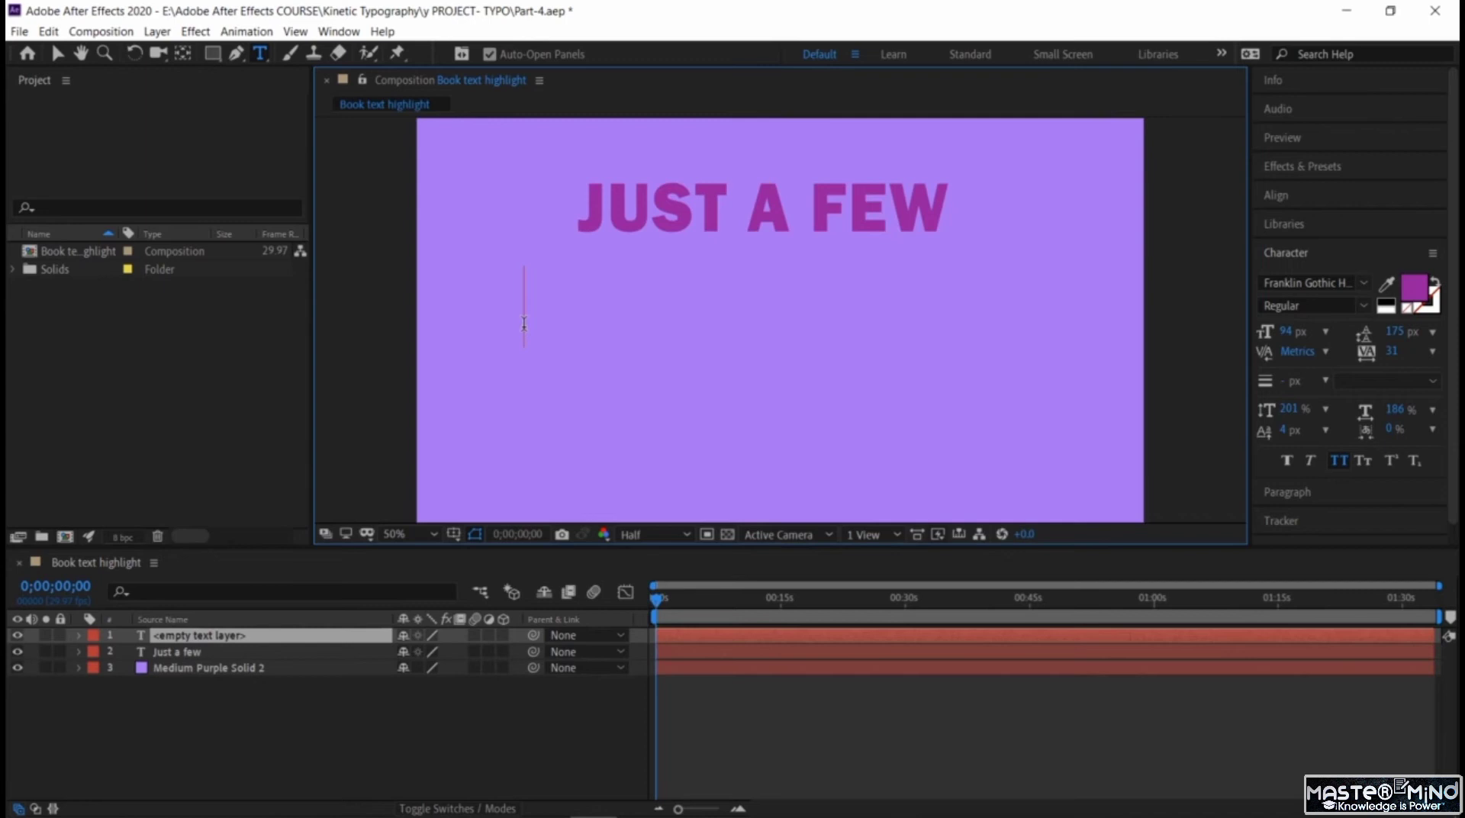
pyautogui.write('decat')
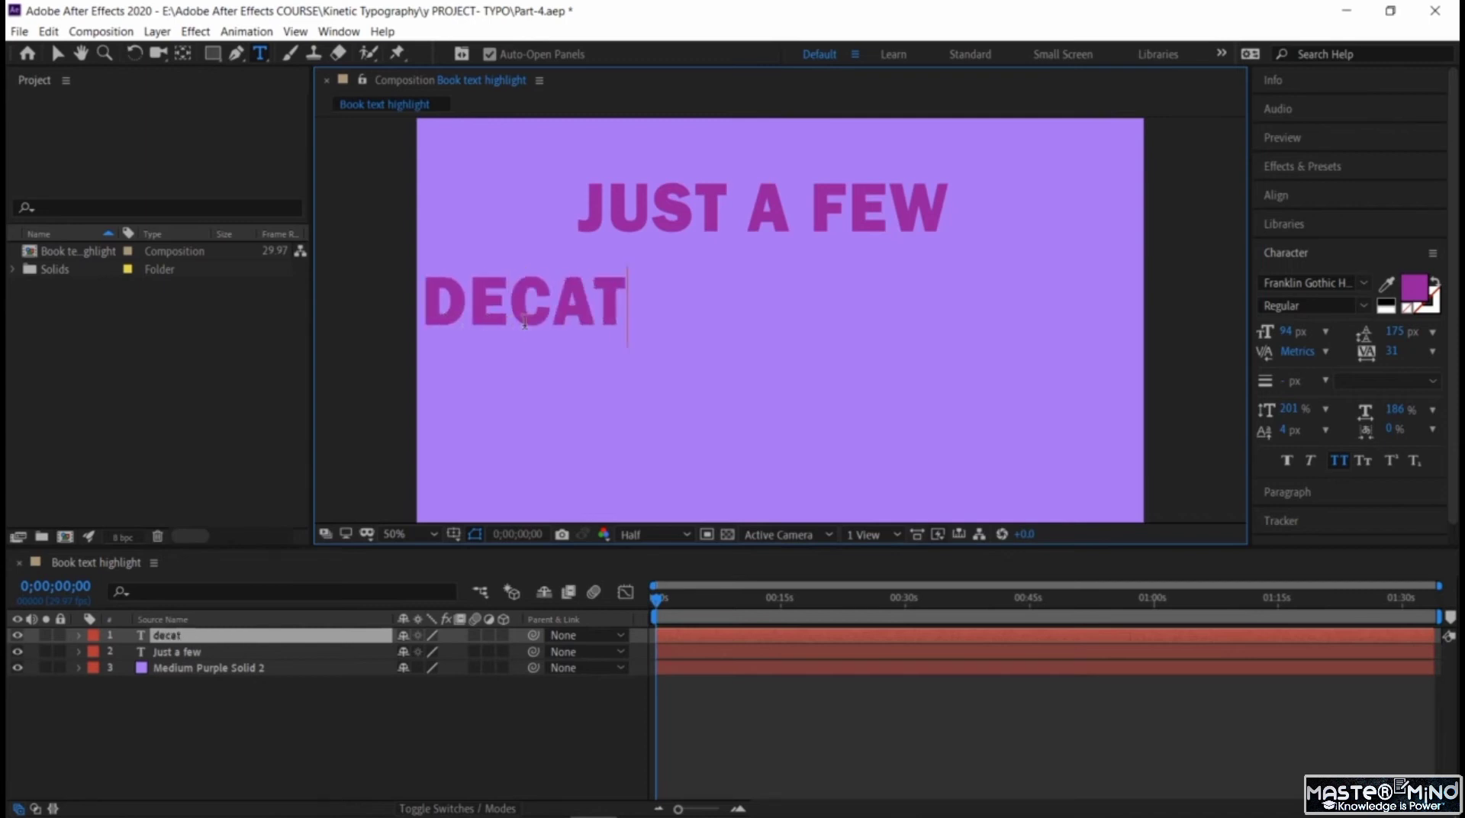
pyautogui.press('BackSpace')
pyautogui.press('BackSpace')
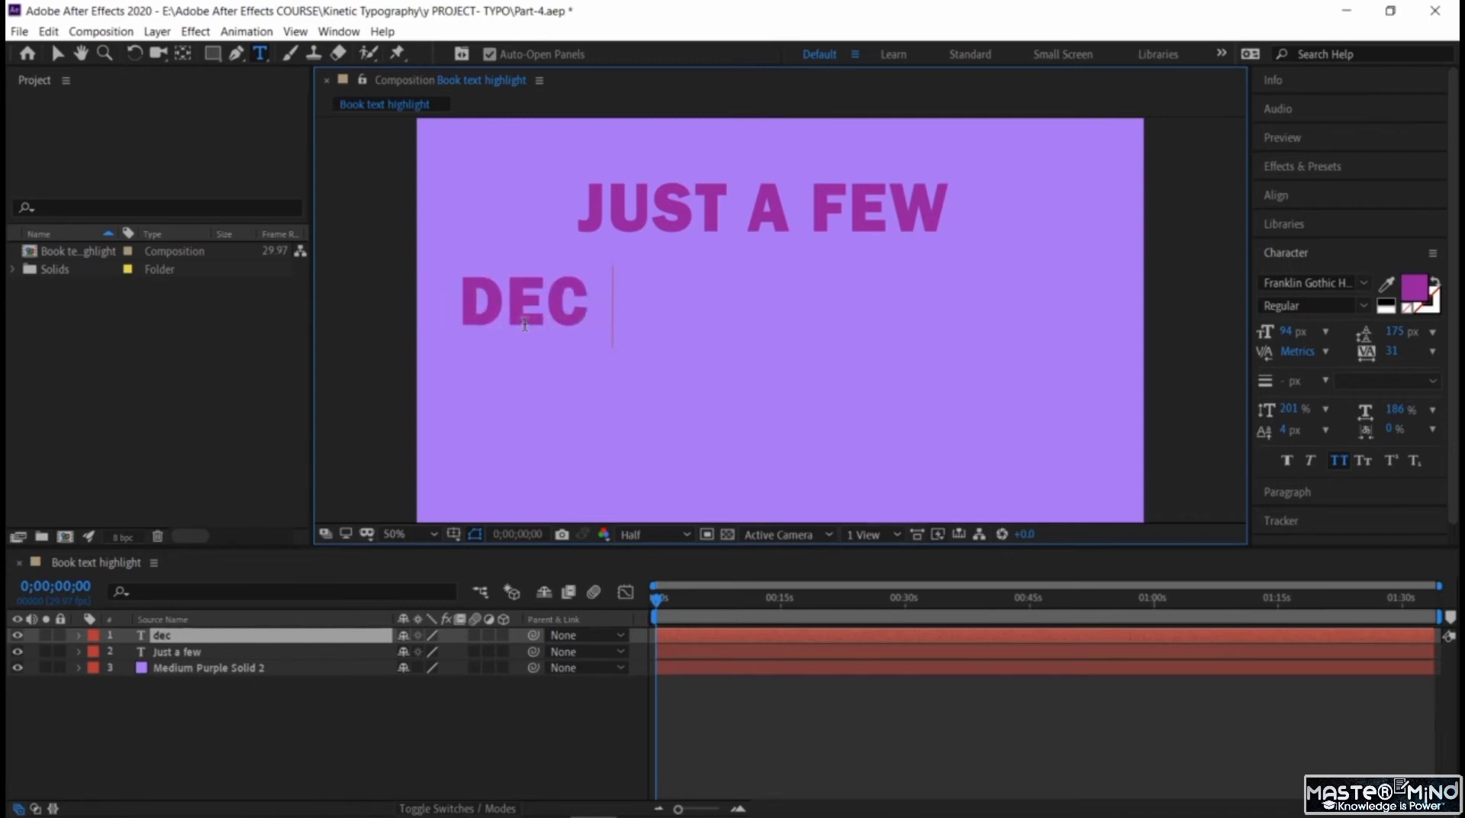
pyautogui.write('ades a')
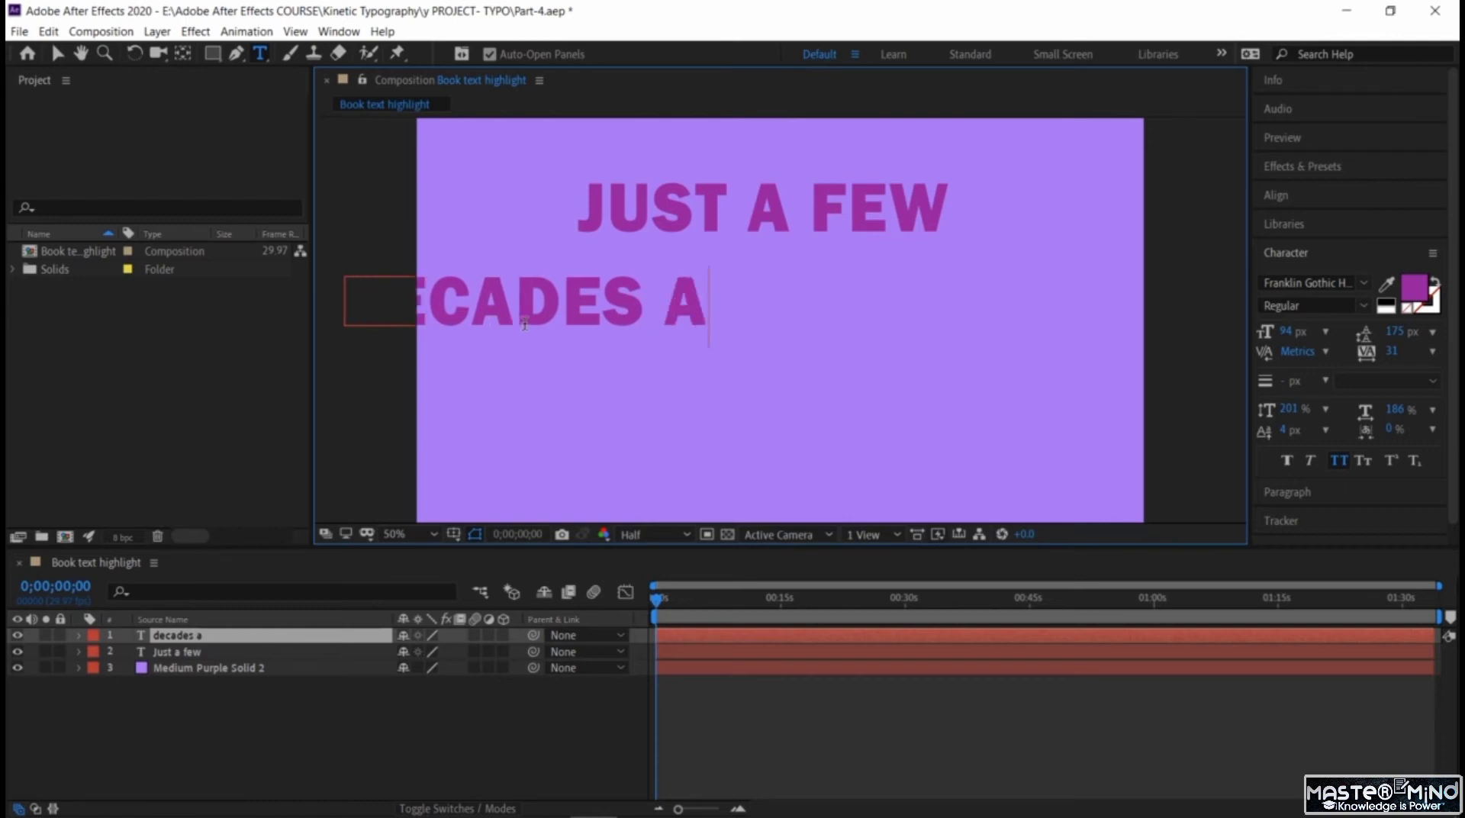
pyautogui.write('go..')
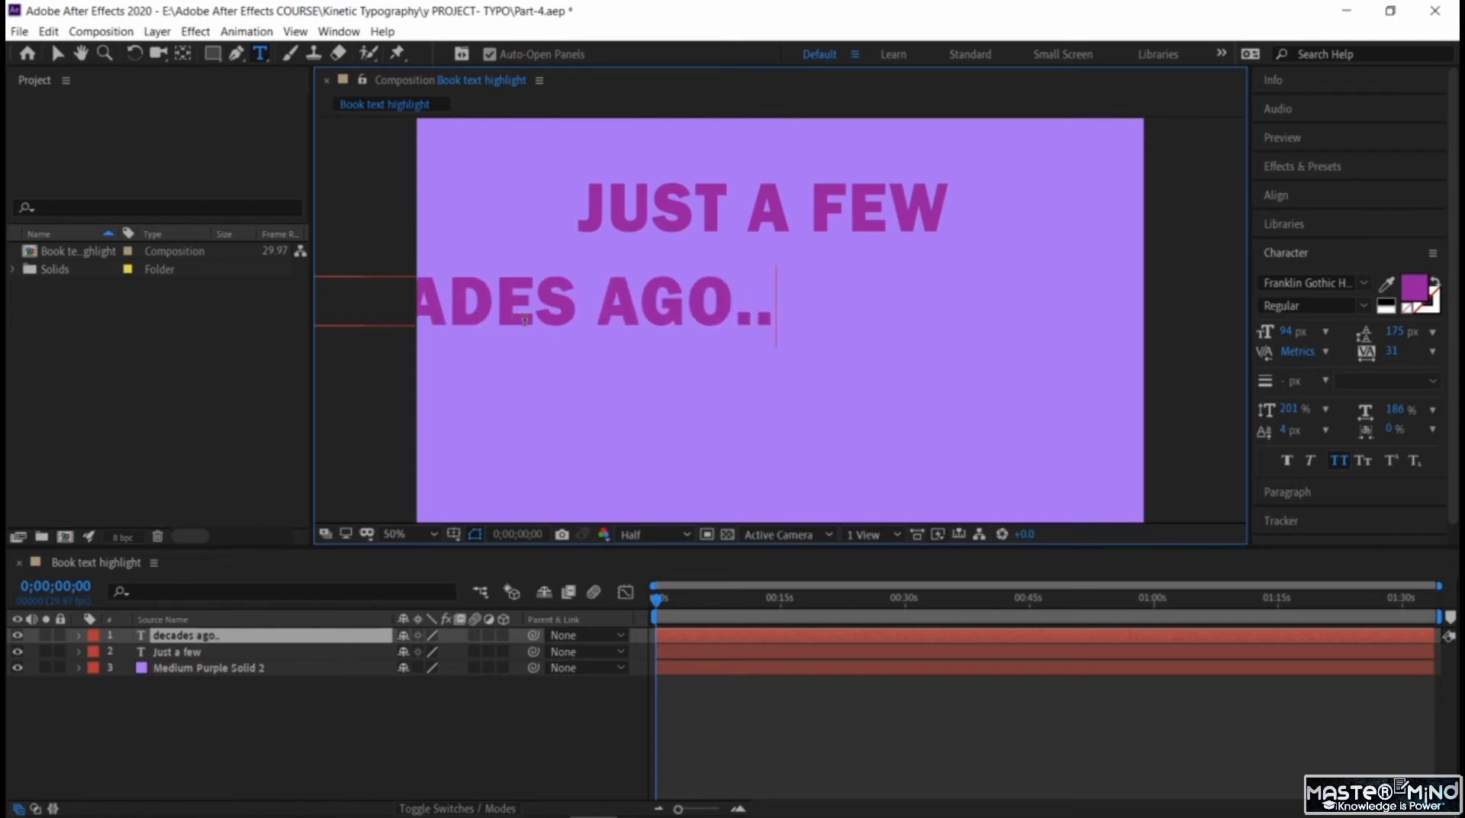
# - Centre the "decades ago.." text in the frame directly beneath "Just a few" and switch it from all caps to small caps
pyautogui.click(57, 53)
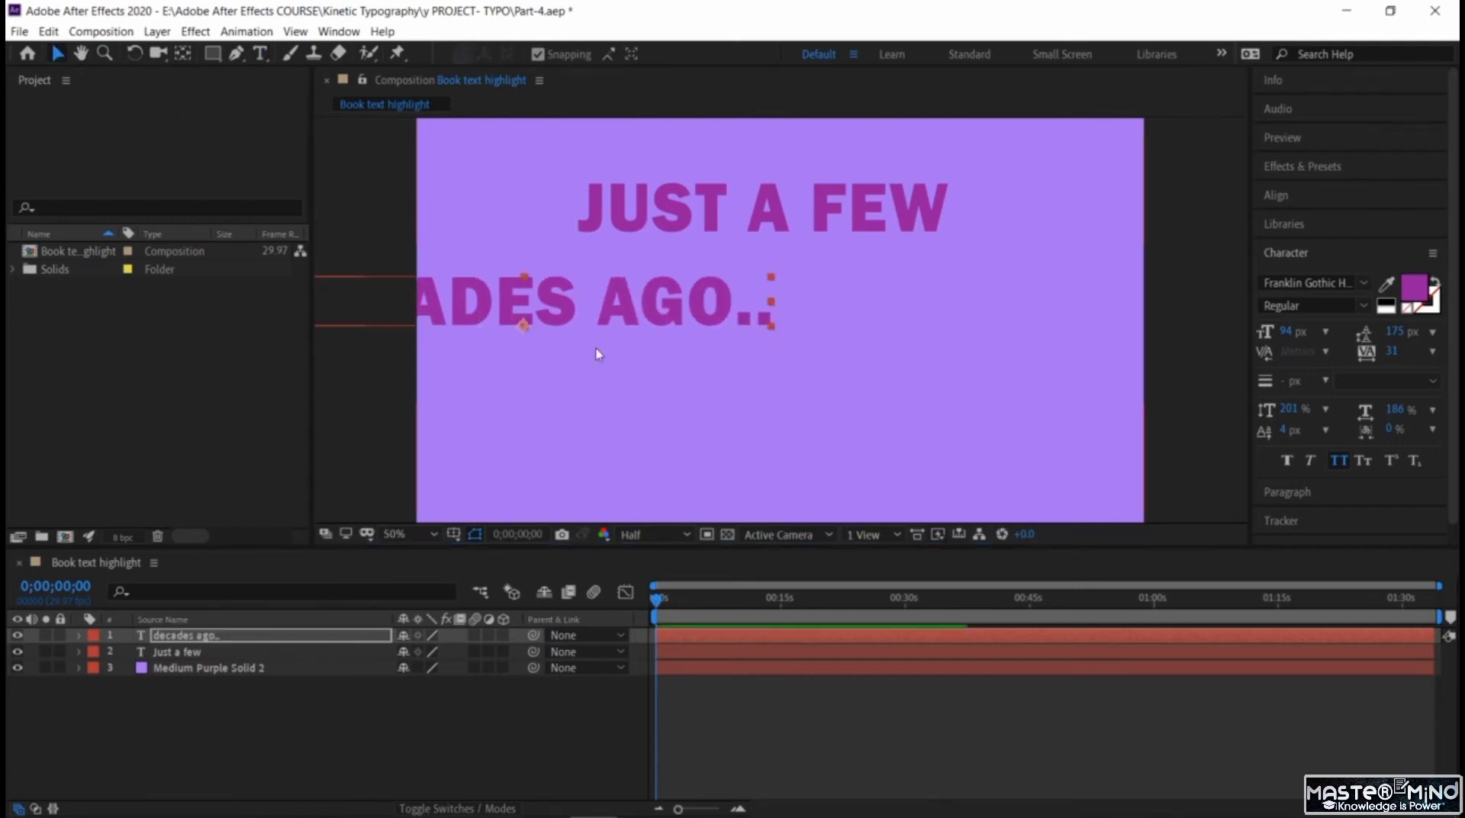
pyautogui.moveTo(611, 316); pyautogui.dragTo(798, 303)
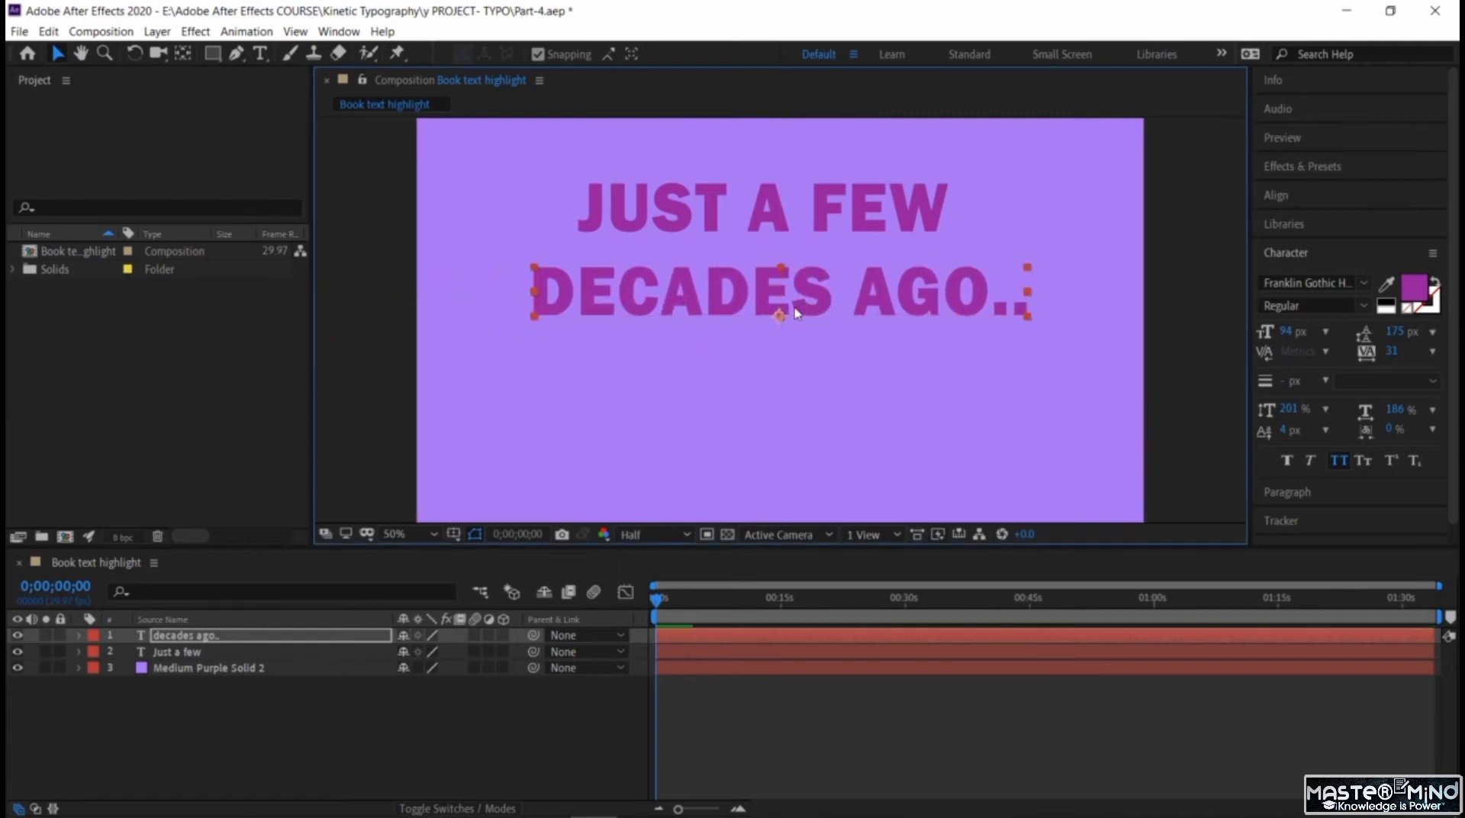
pyautogui.doubleClick(786, 297)
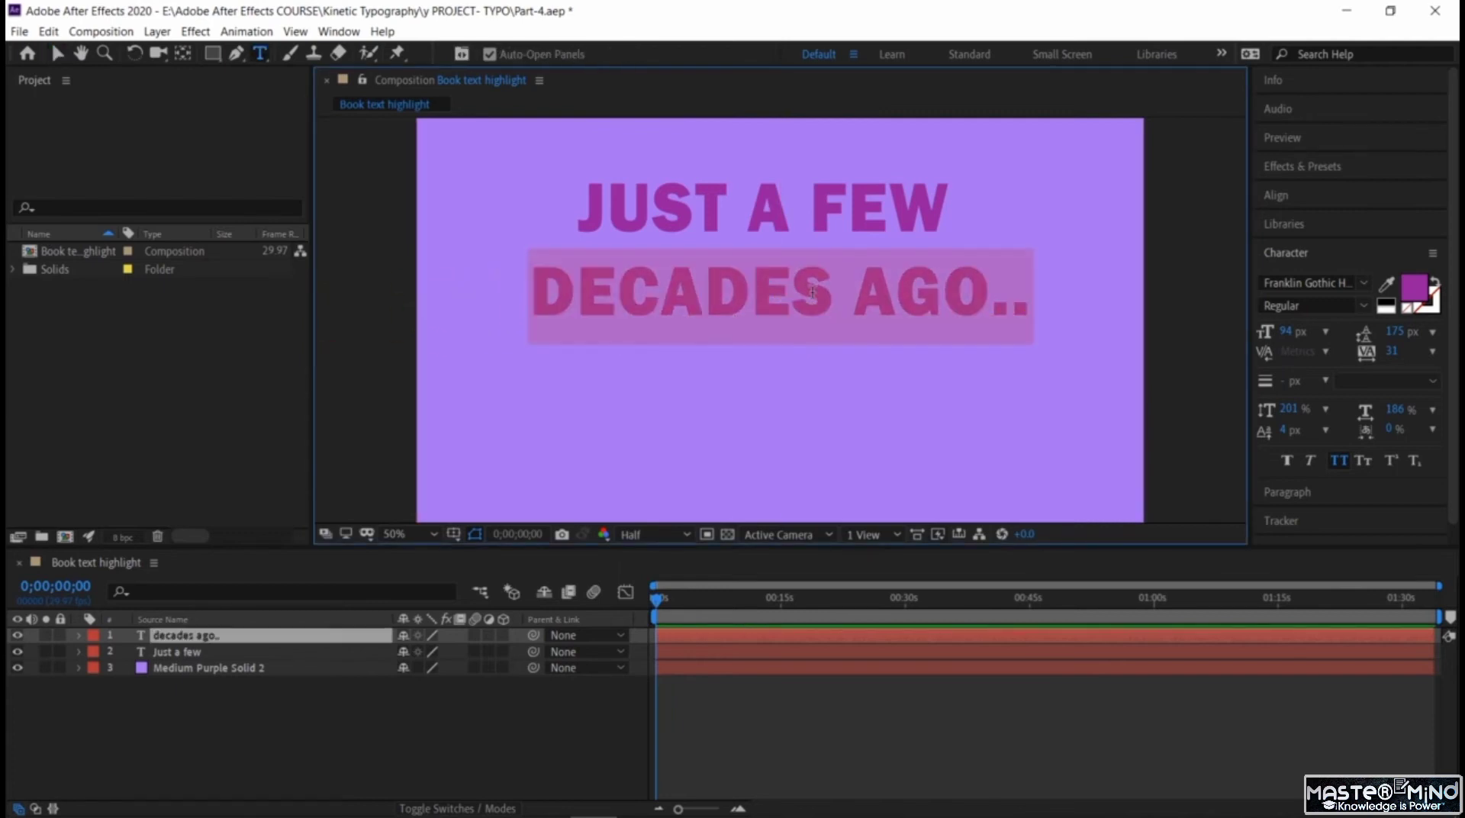
pyautogui.click(1366, 462)
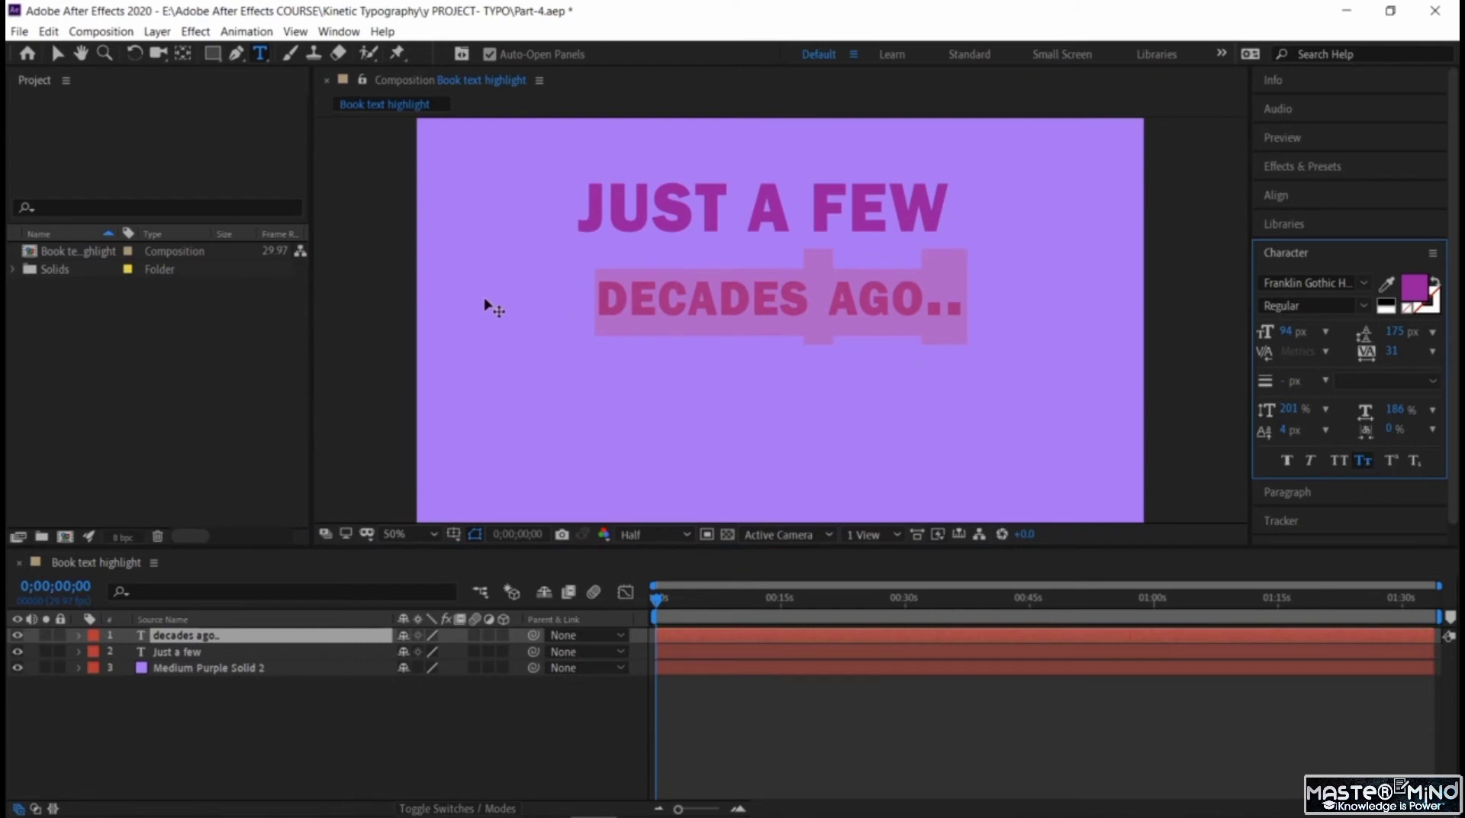
pyautogui.click(384, 289)
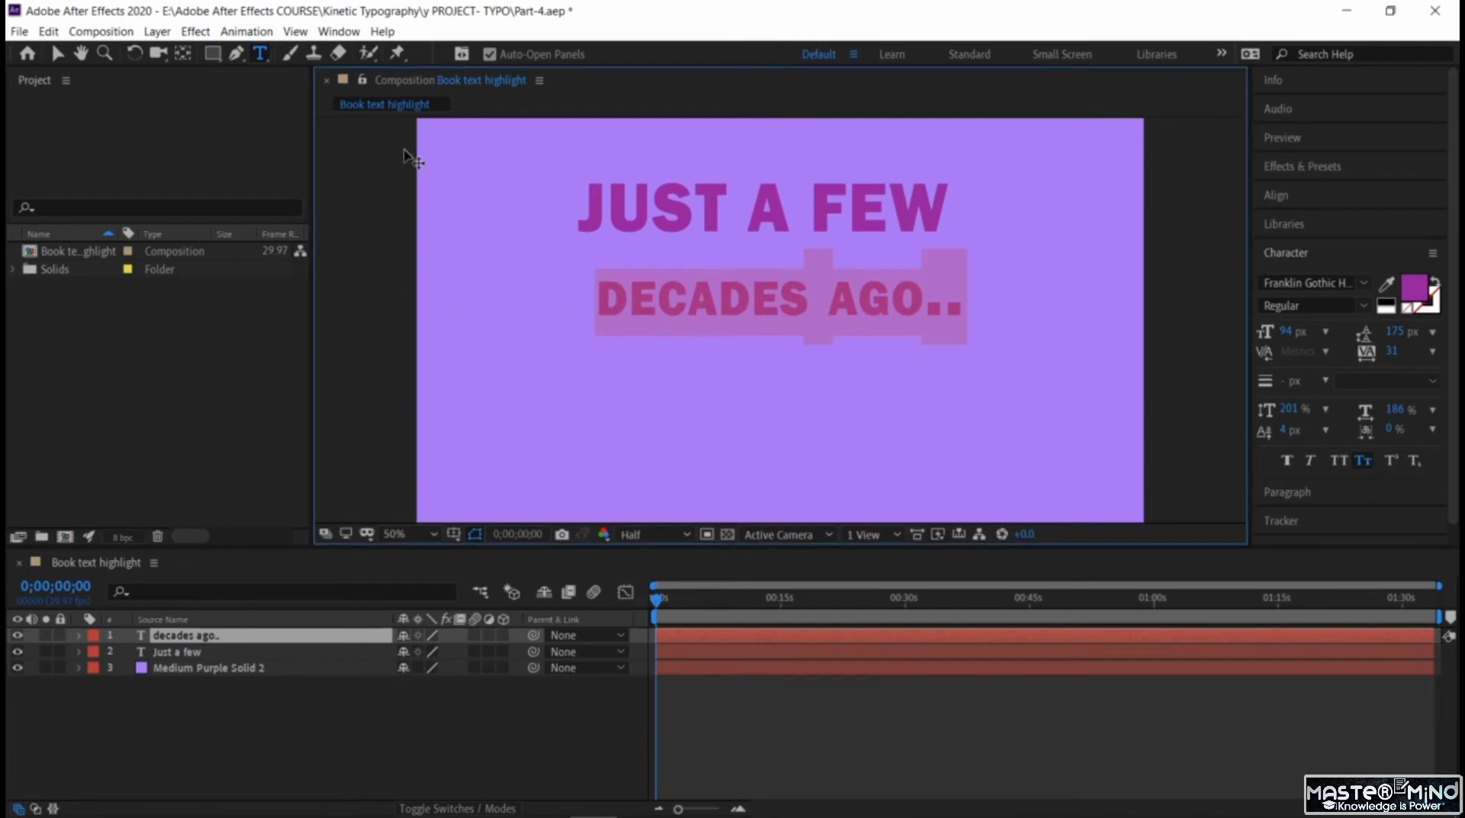
pyautogui.click(58, 52)
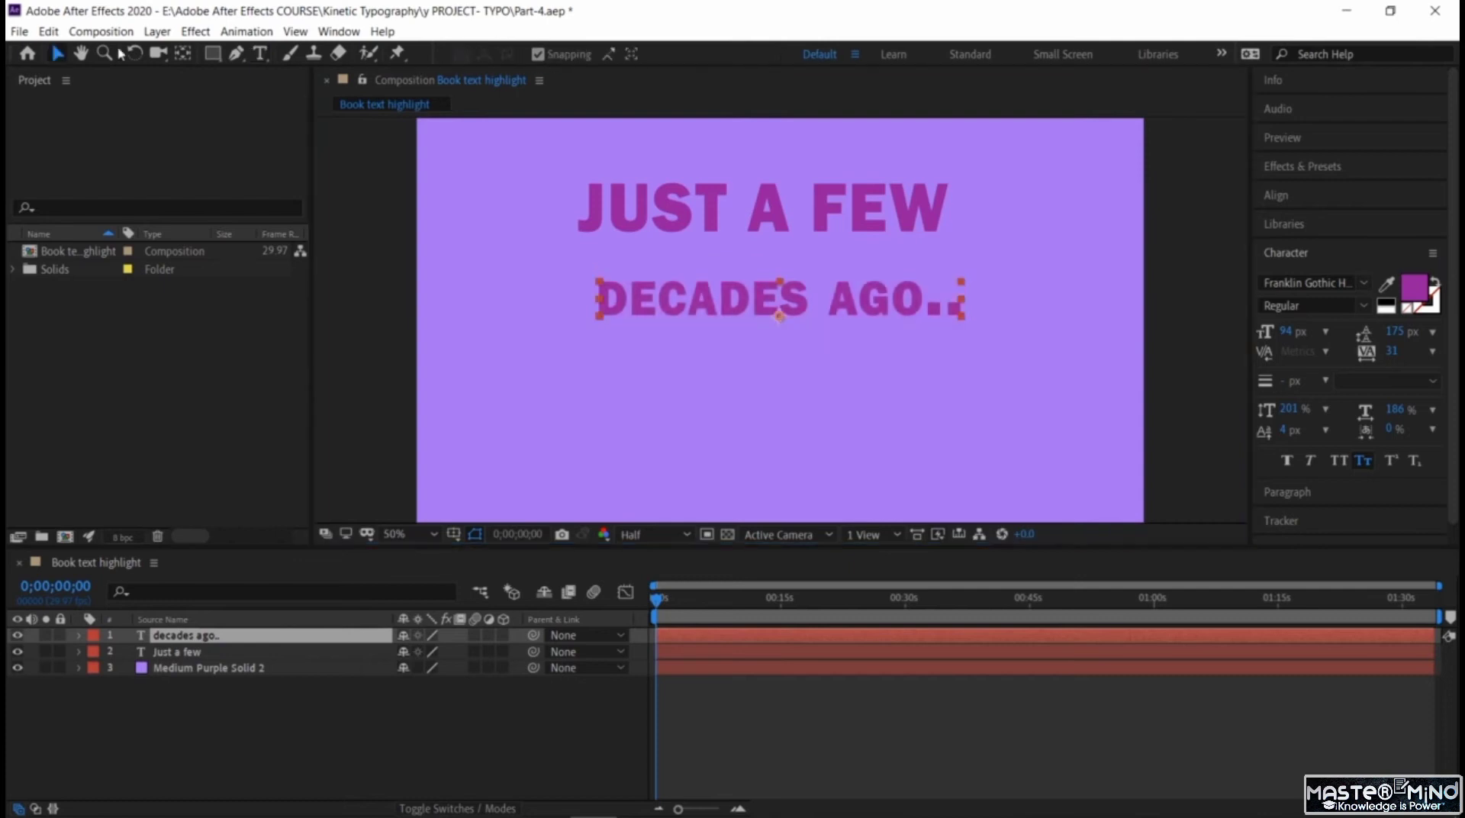
# - Add a third text layer reading "we got" and place it below the "decades ago.." line, right of centre
pyautogui.click(260, 54)
pyautogui.click(512, 395)
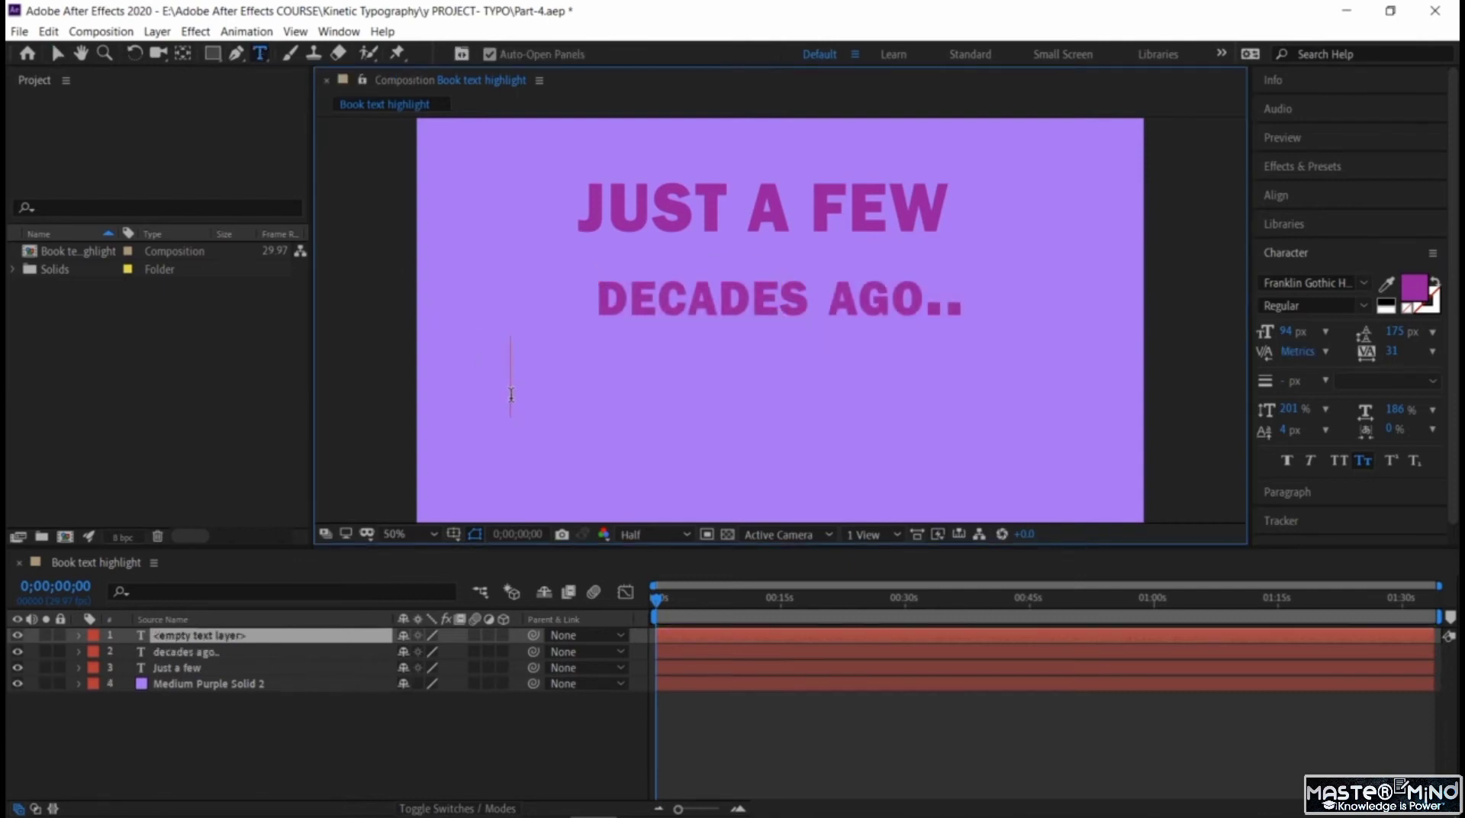
pyautogui.write('we got')
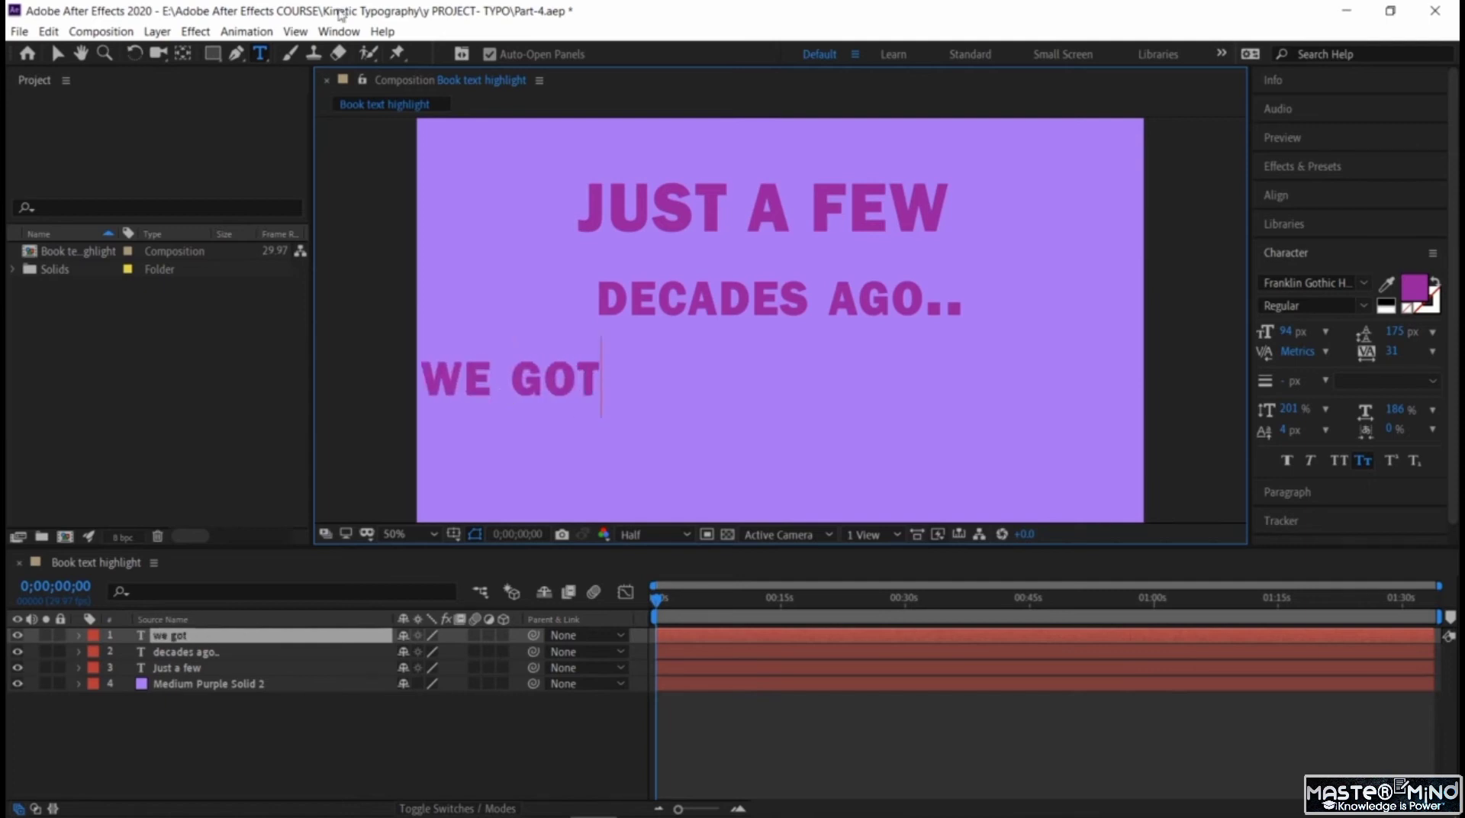
pyautogui.click(57, 53)
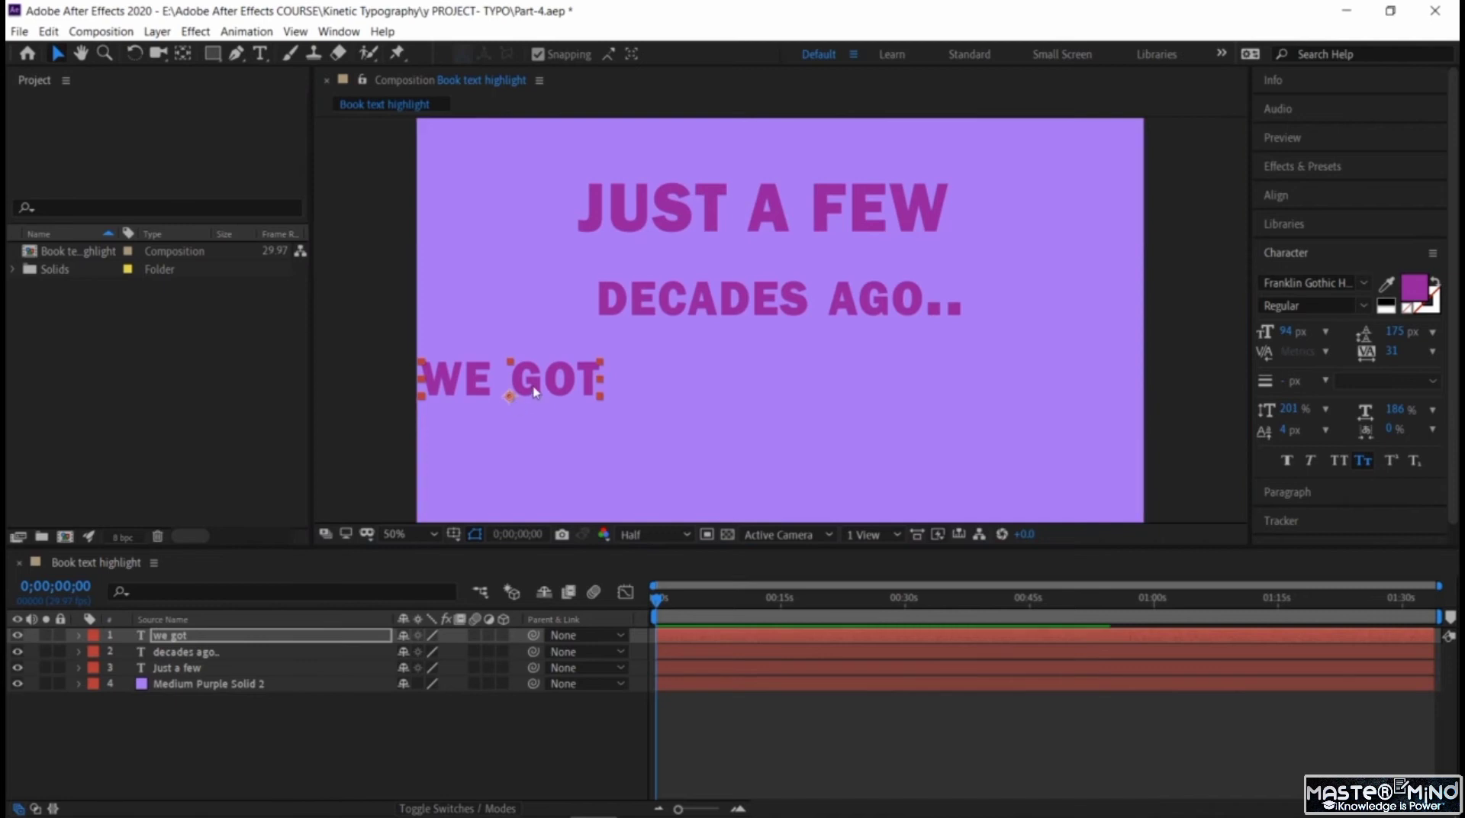
pyautogui.moveTo(537, 404); pyautogui.dragTo(856, 393)
pyautogui.click(370, 368)
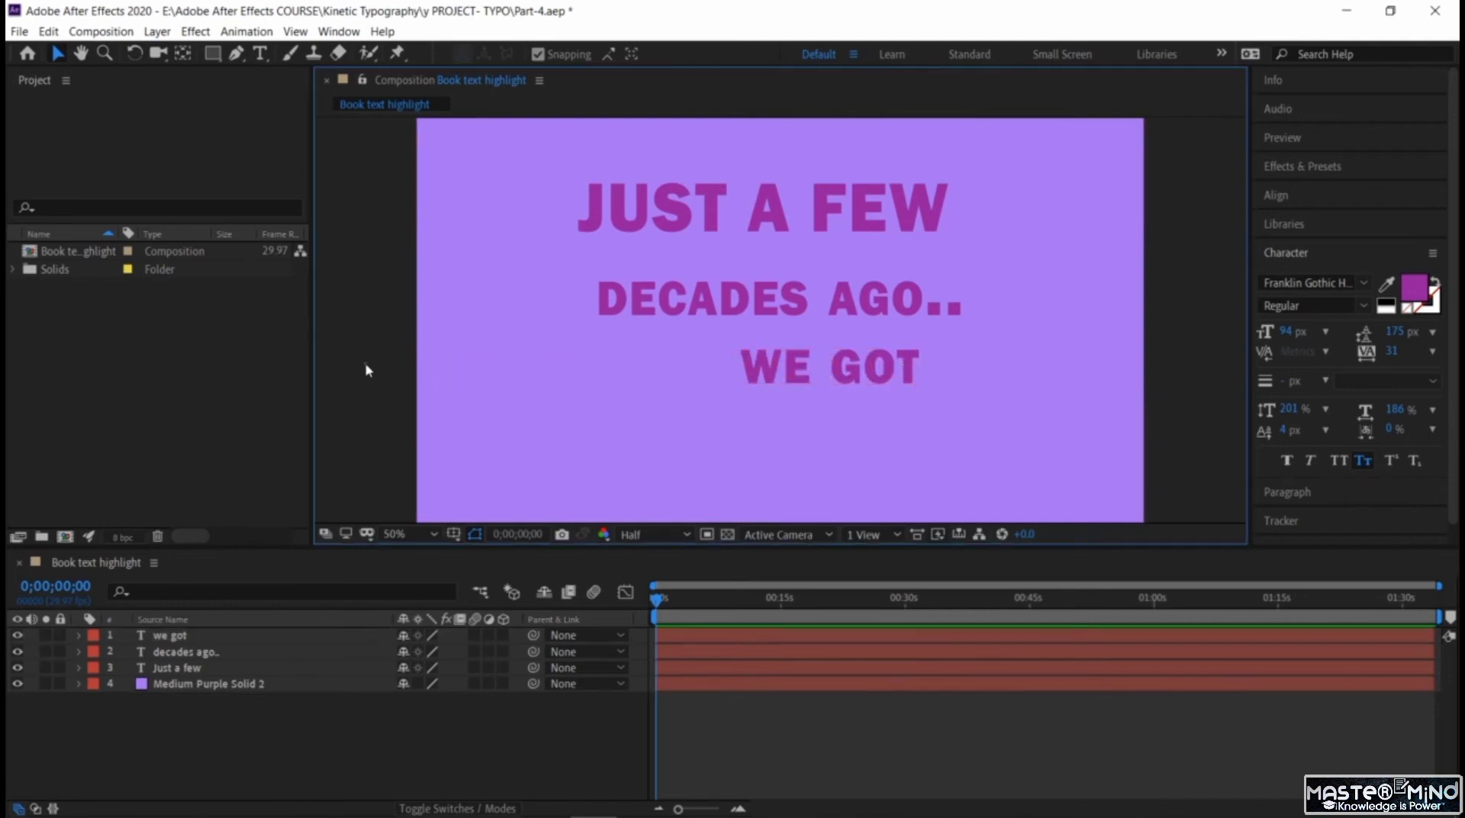
# - Add a fourth text layer reading "plastic money" and centre it horizontally below the "we got" line
pyautogui.click(260, 53)
pyautogui.click(596, 412)
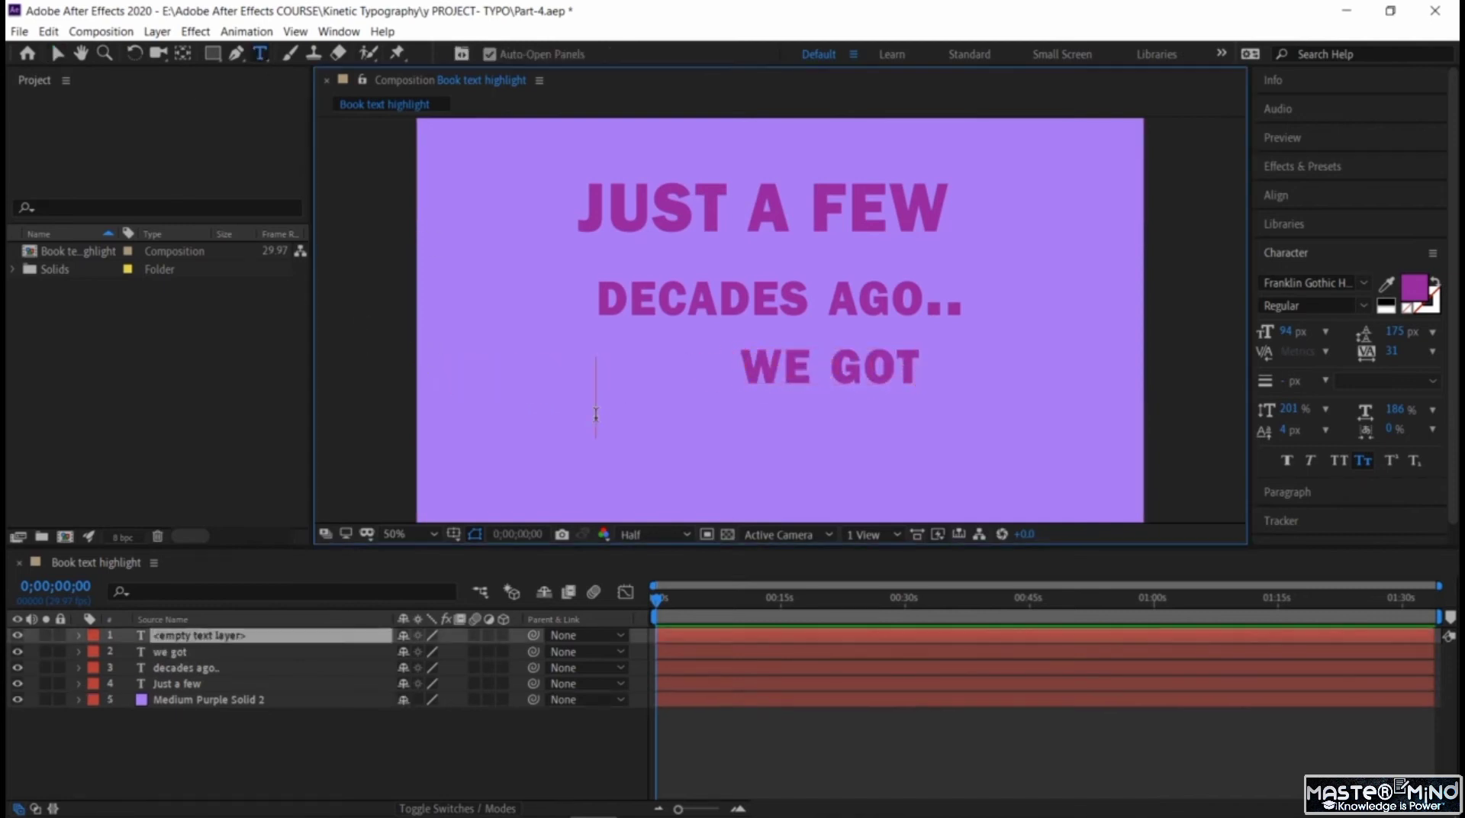
pyautogui.write('pla')
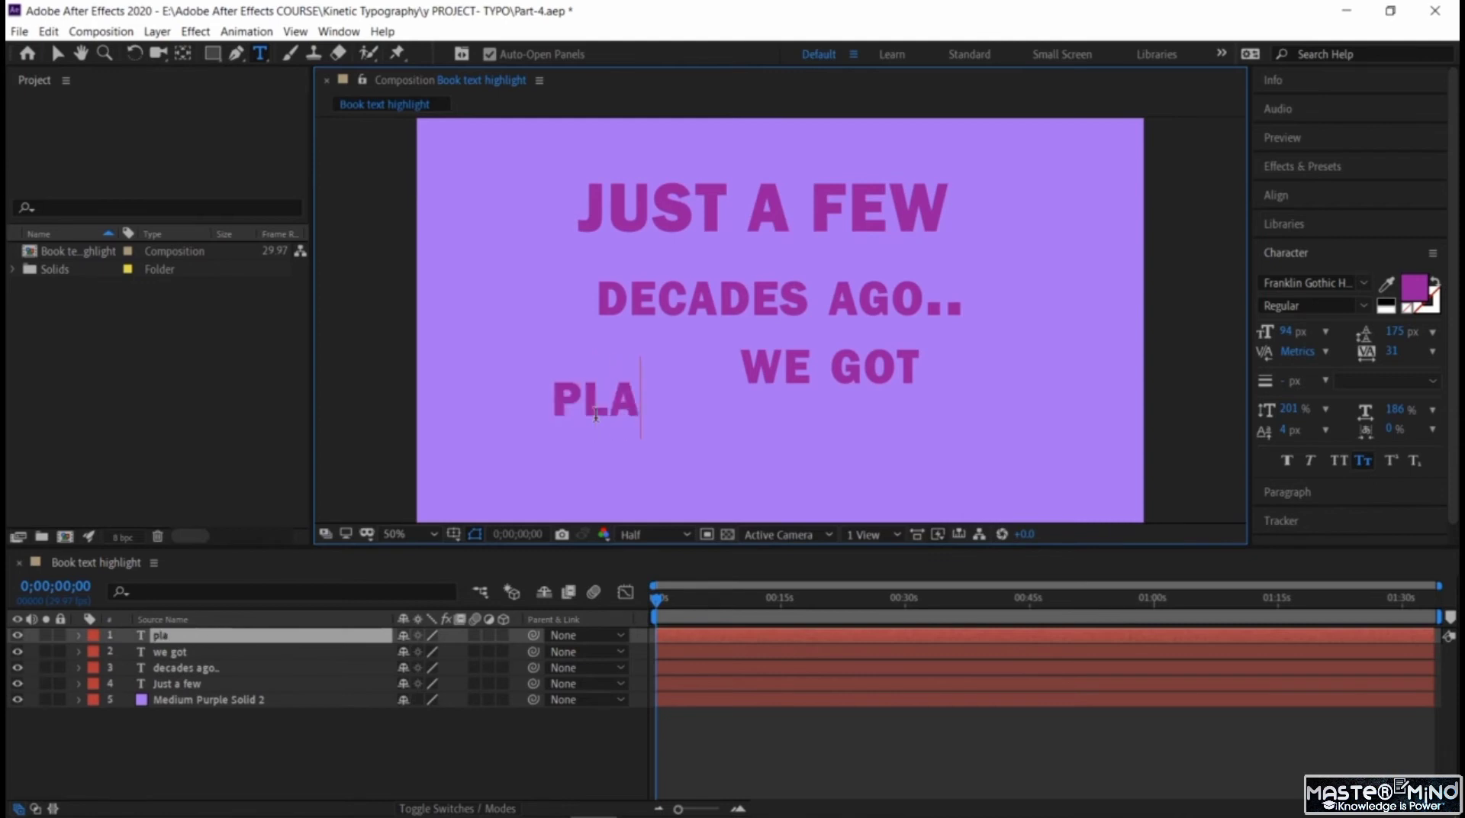
pyautogui.write('stic money')
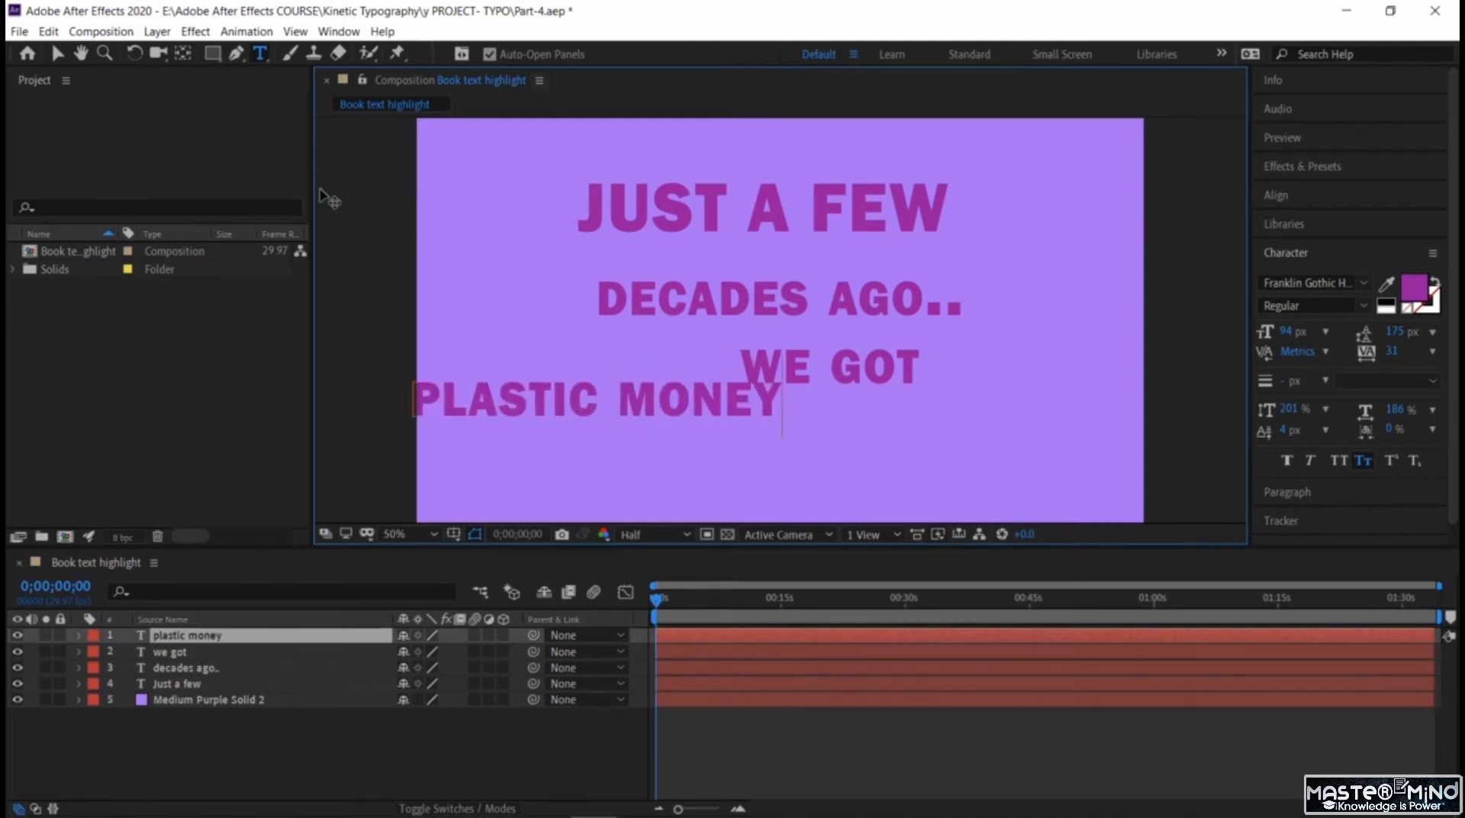
pyautogui.click(58, 53)
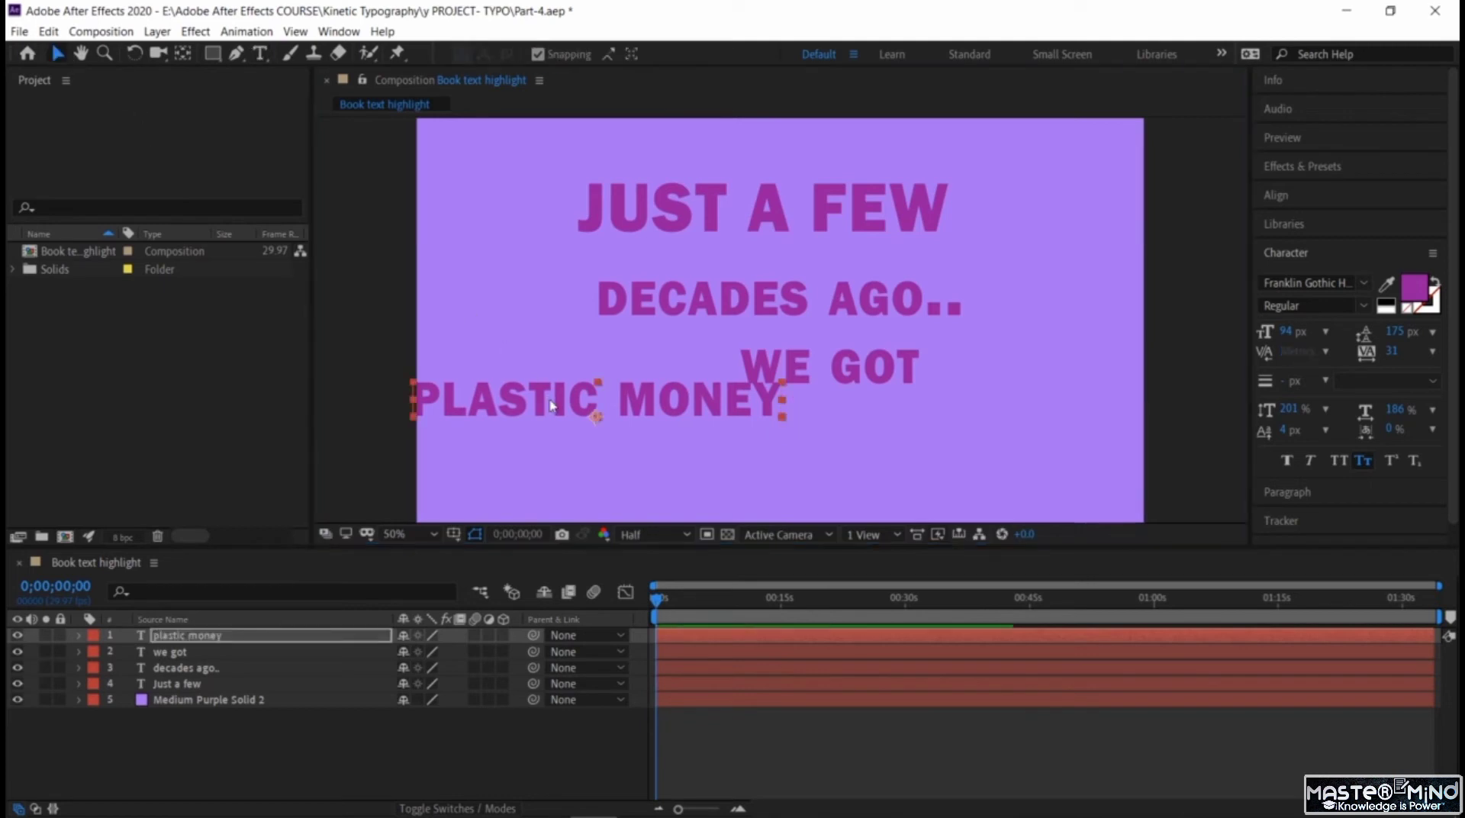
pyautogui.moveTo(548, 393); pyautogui.dragTo(729, 438)
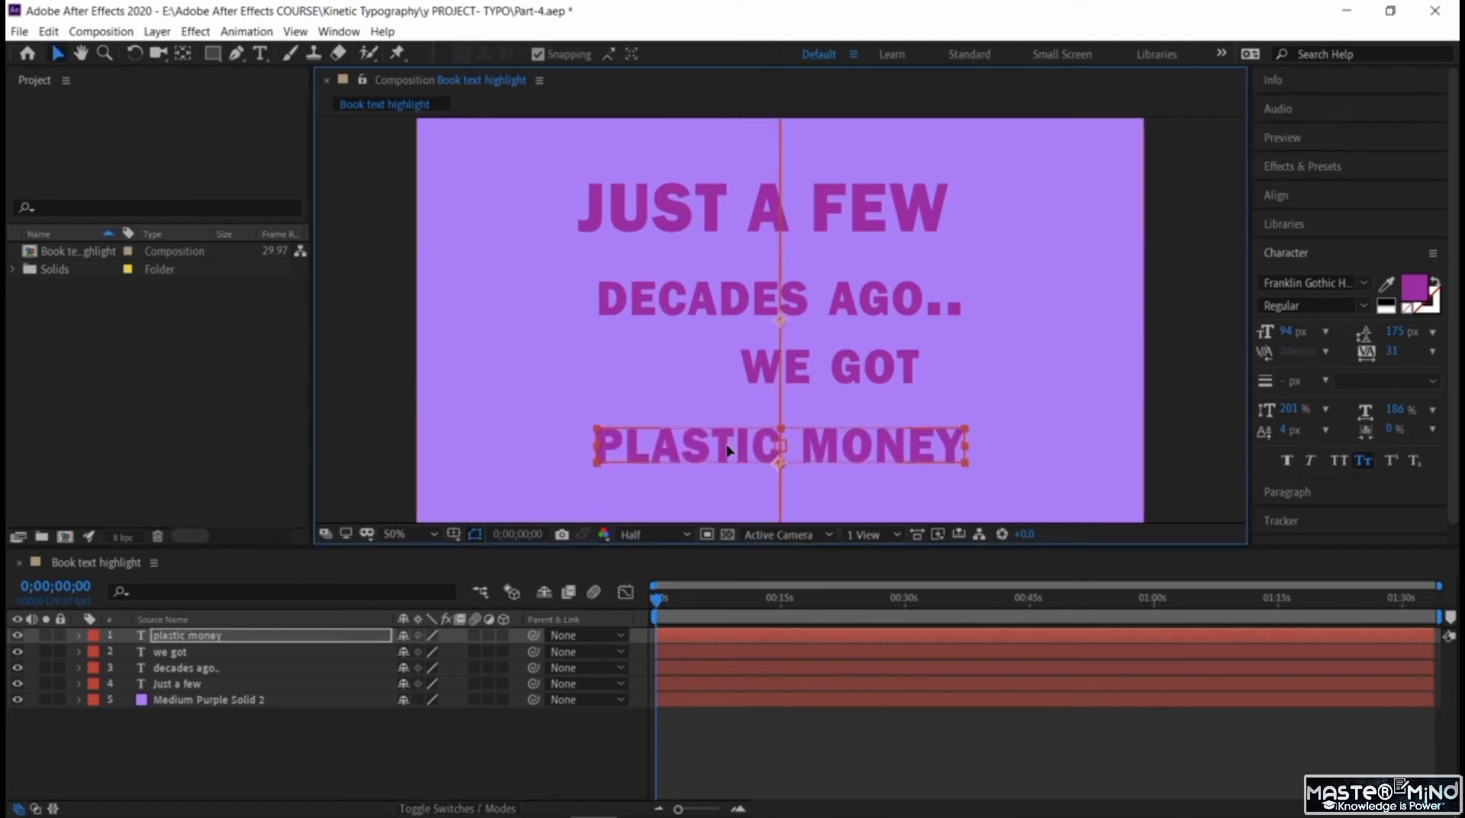
# - Set the font size of "we got" to 150 px, shifting it right, and that of "plastic money" to 140 px
pyautogui.click(802, 225)
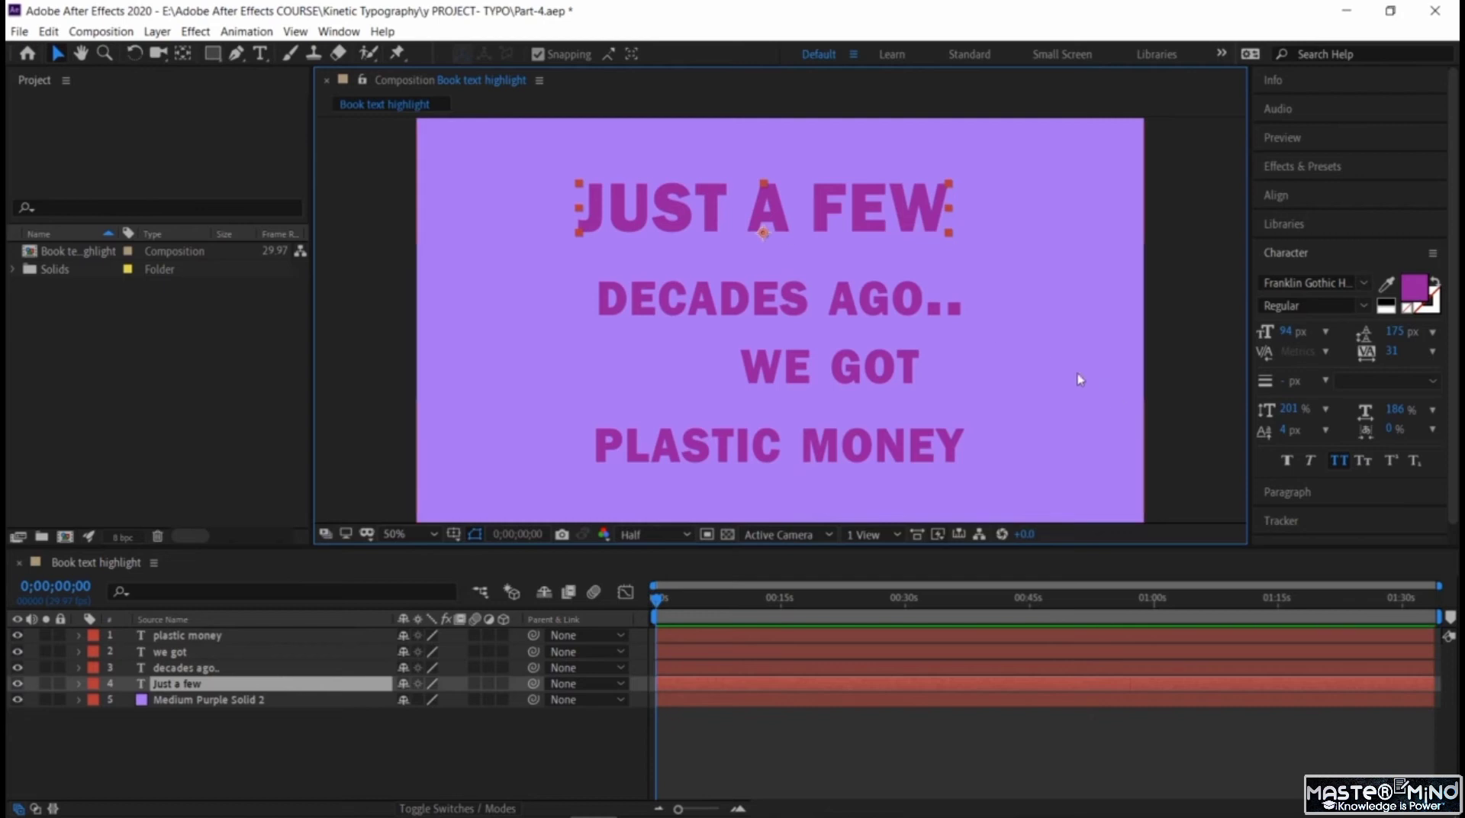
pyautogui.click(676, 307)
pyautogui.click(826, 376)
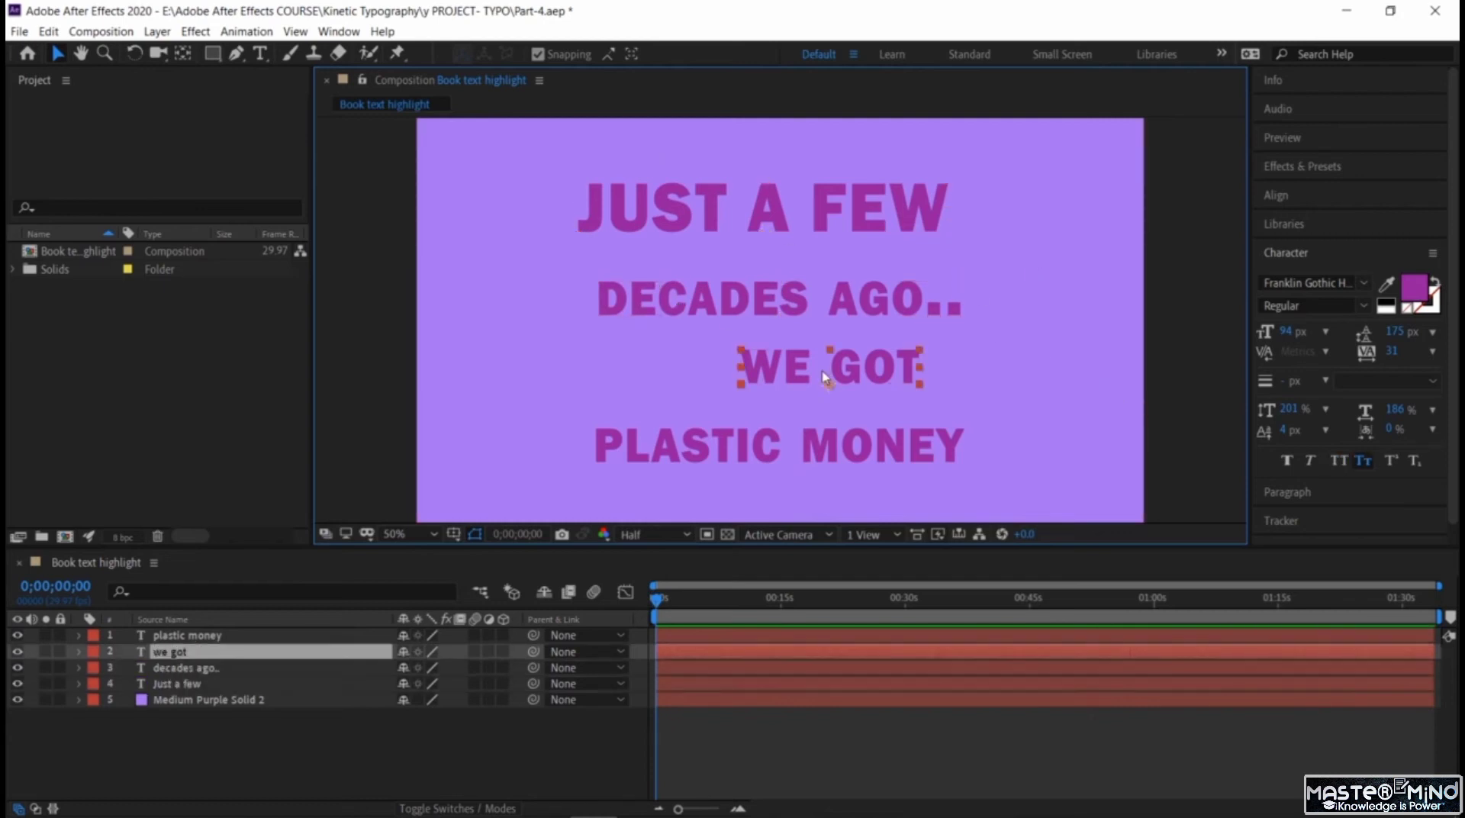
pyautogui.moveTo(1286, 334); pyautogui.dragTo(1331, 333)
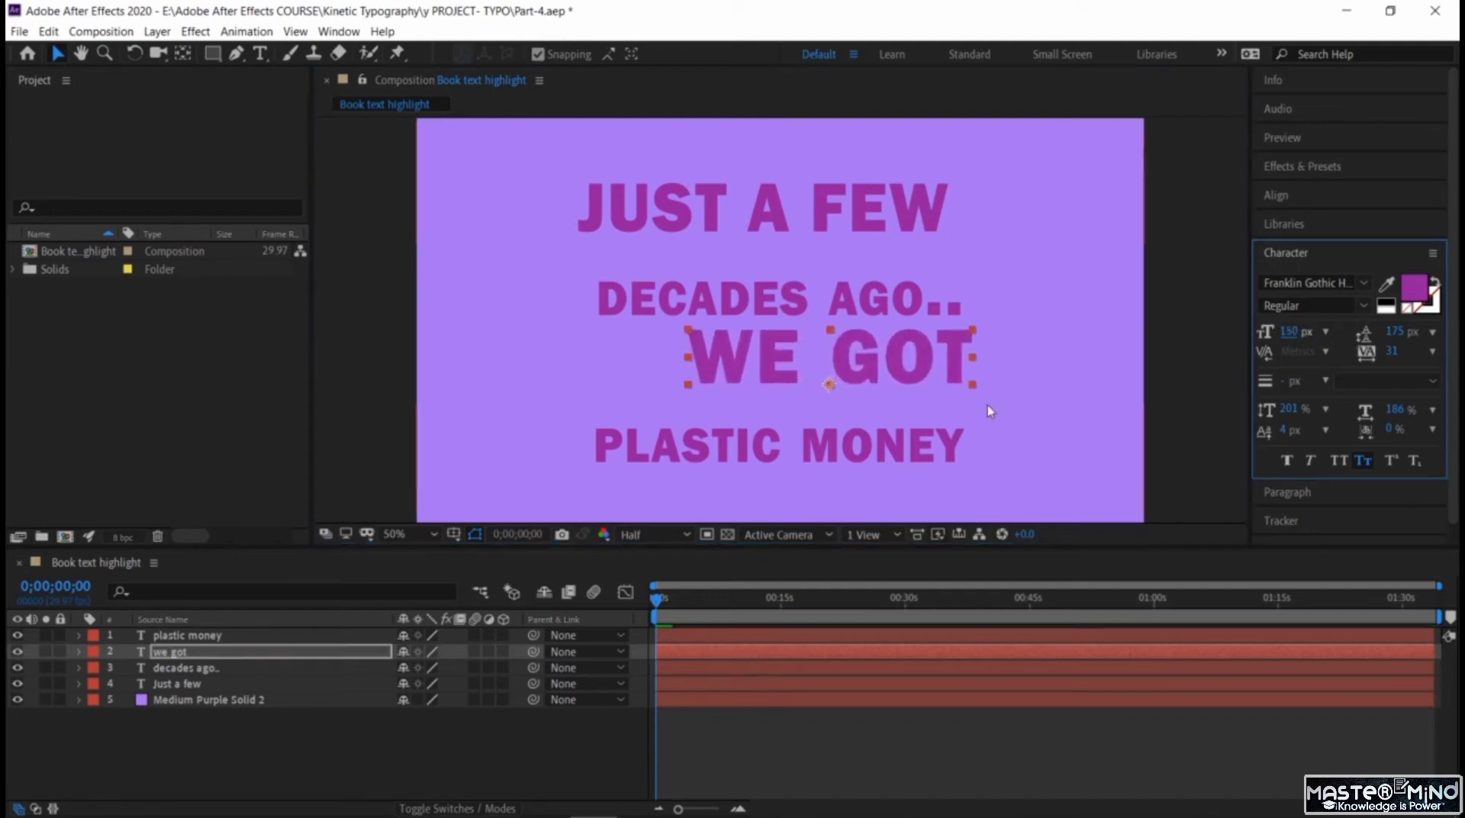
pyautogui.moveTo(858, 376); pyautogui.dragTo(942, 379)
pyautogui.click(931, 446)
pyautogui.moveTo(1302, 336); pyautogui.dragTo(1349, 345)
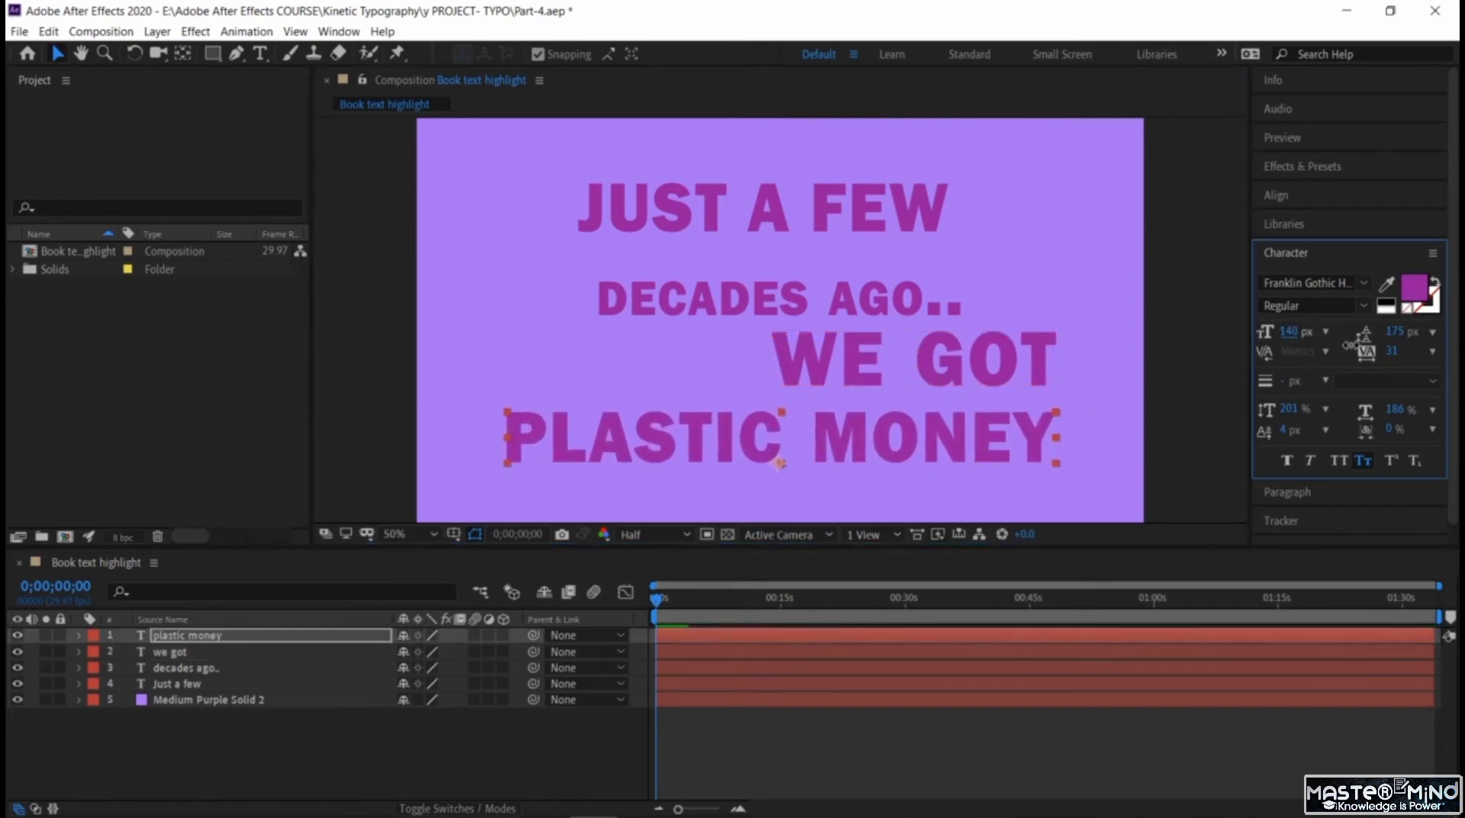
# - Stagger the lines with "Just a few" at the upper left, "decades ago.." and "we got" stacked closely to its lower right, and "plastic money" slightly raised
pyautogui.moveTo(741, 296); pyautogui.dragTo(742, 271)
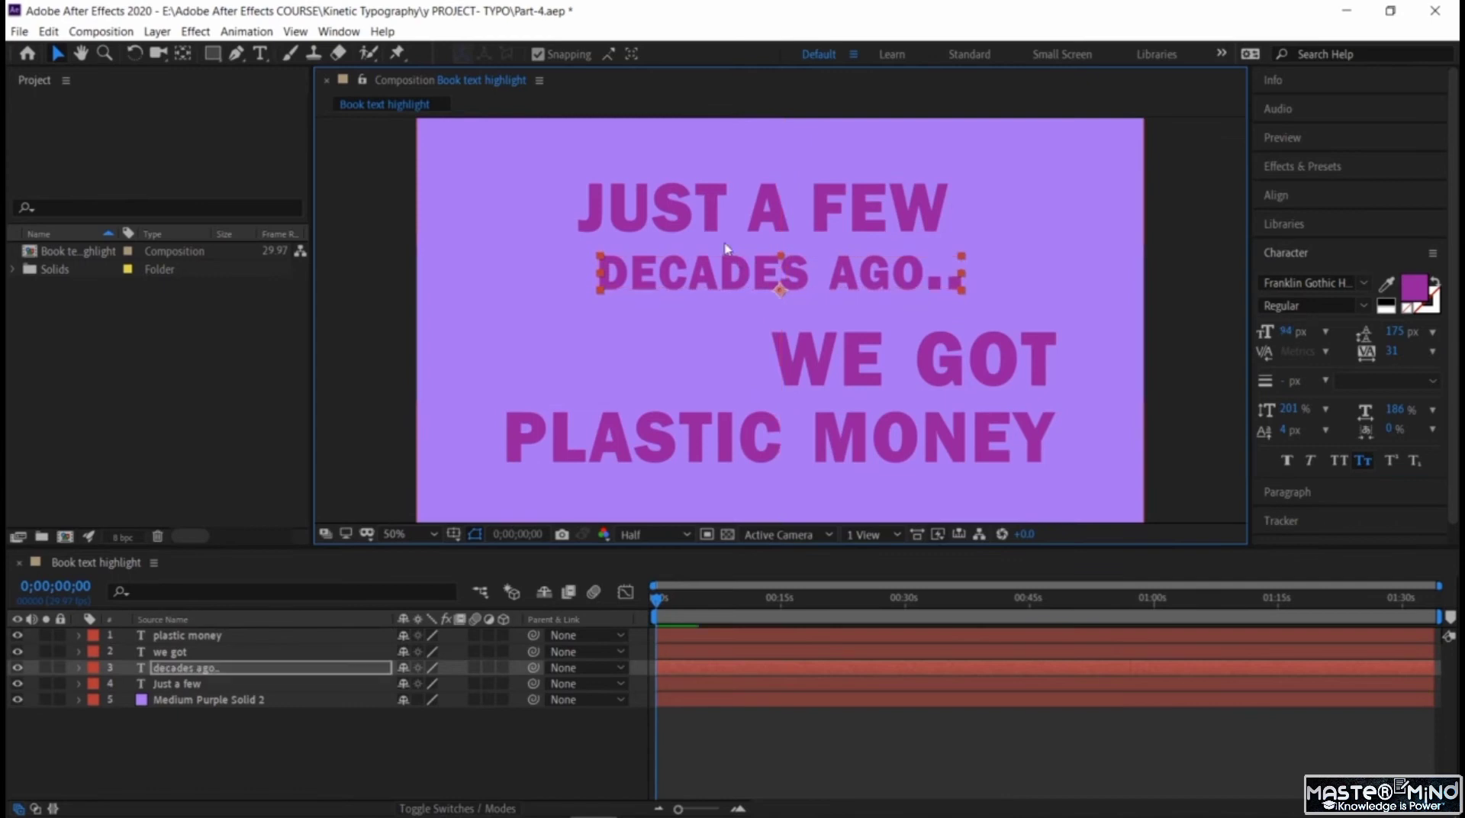
pyautogui.moveTo(707, 222); pyautogui.dragTo(626, 200)
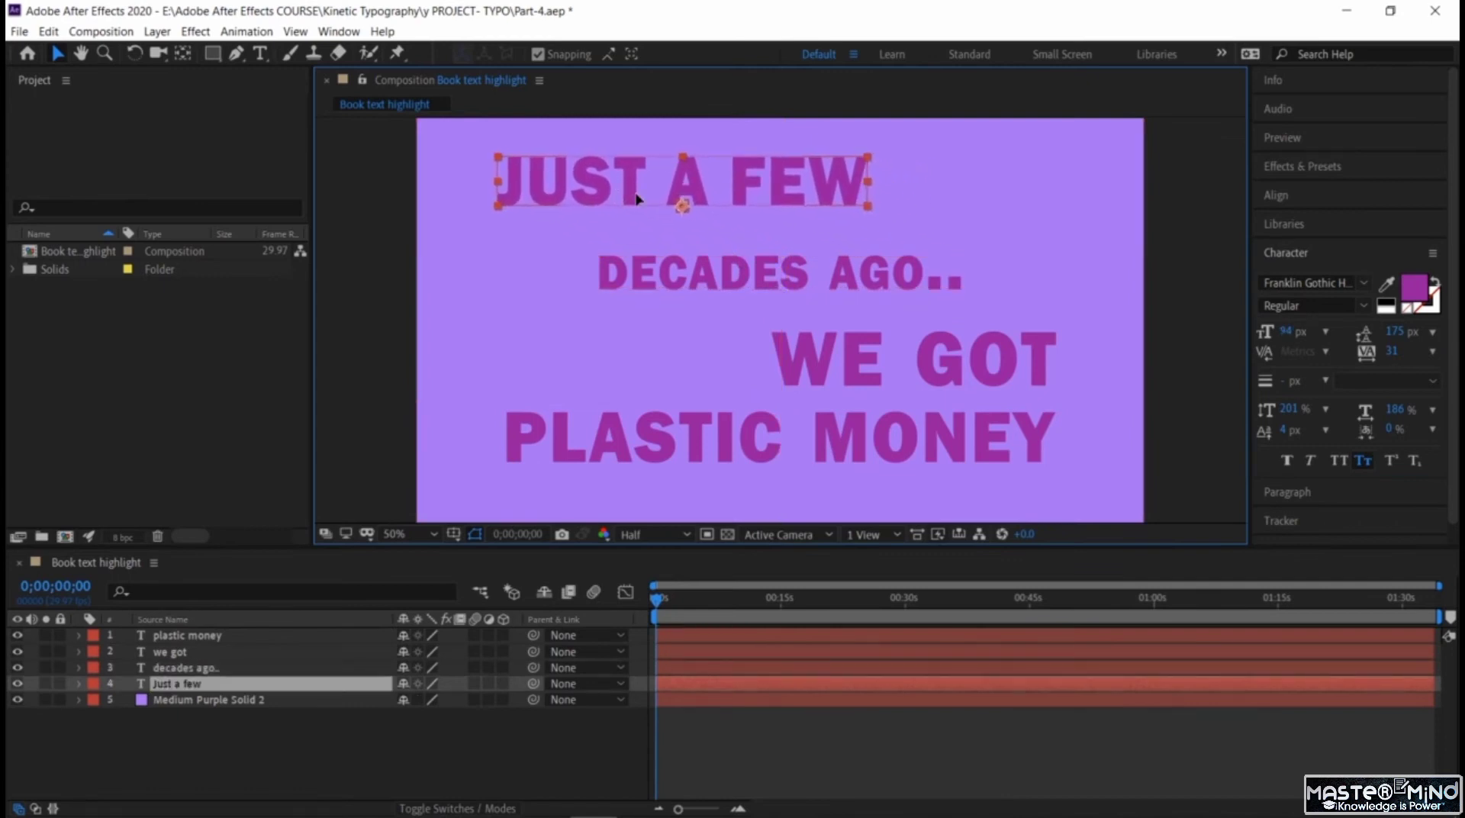
pyautogui.moveTo(737, 278); pyautogui.dragTo(813, 249)
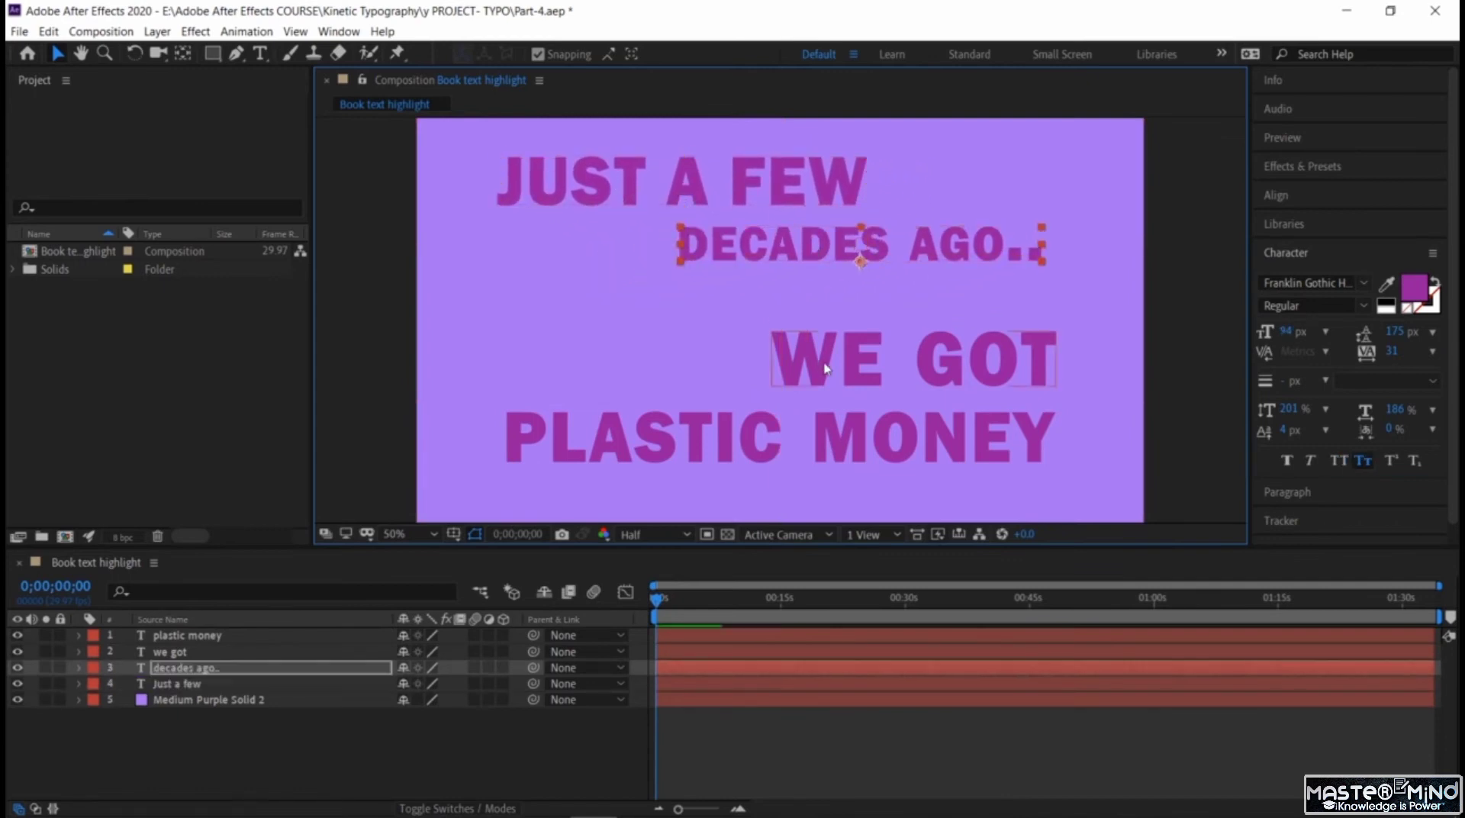
pyautogui.moveTo(815, 360); pyautogui.dragTo(821, 284)
pyautogui.moveTo(811, 447); pyautogui.dragTo(853, 416)
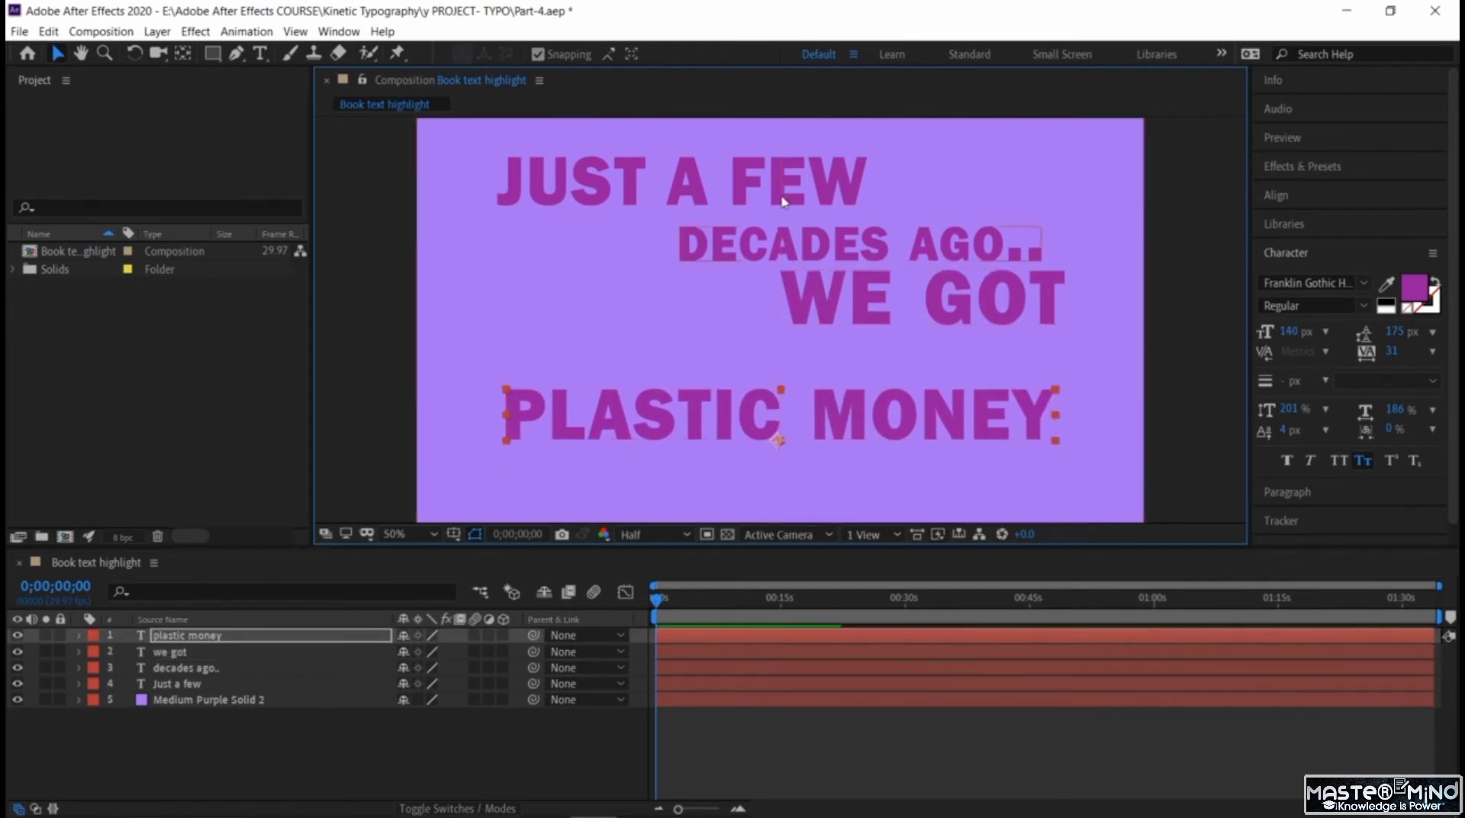
pyautogui.click(786, 191)
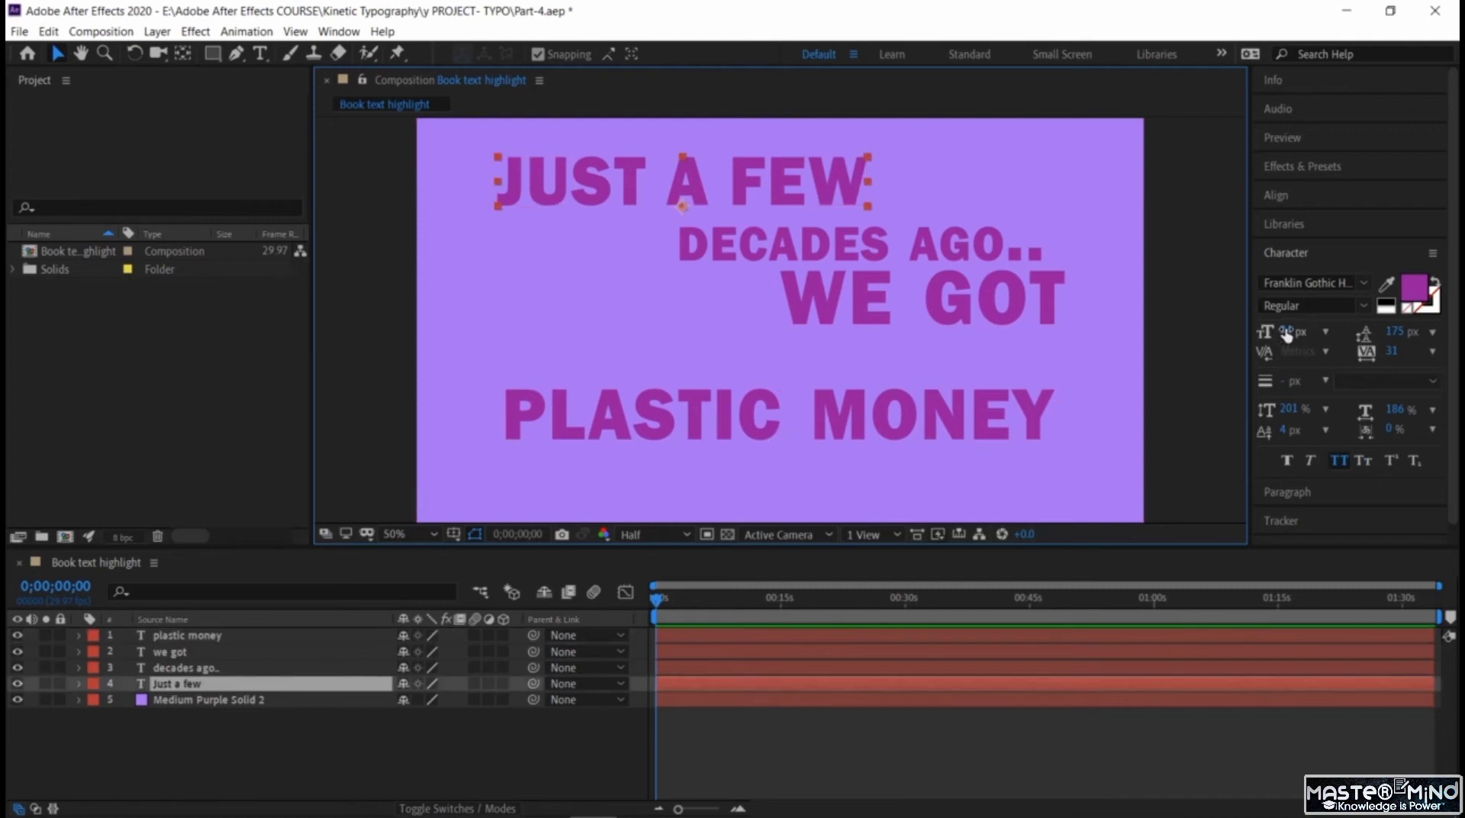
pyautogui.moveTo(1286, 334); pyautogui.dragTo(1286, 331)
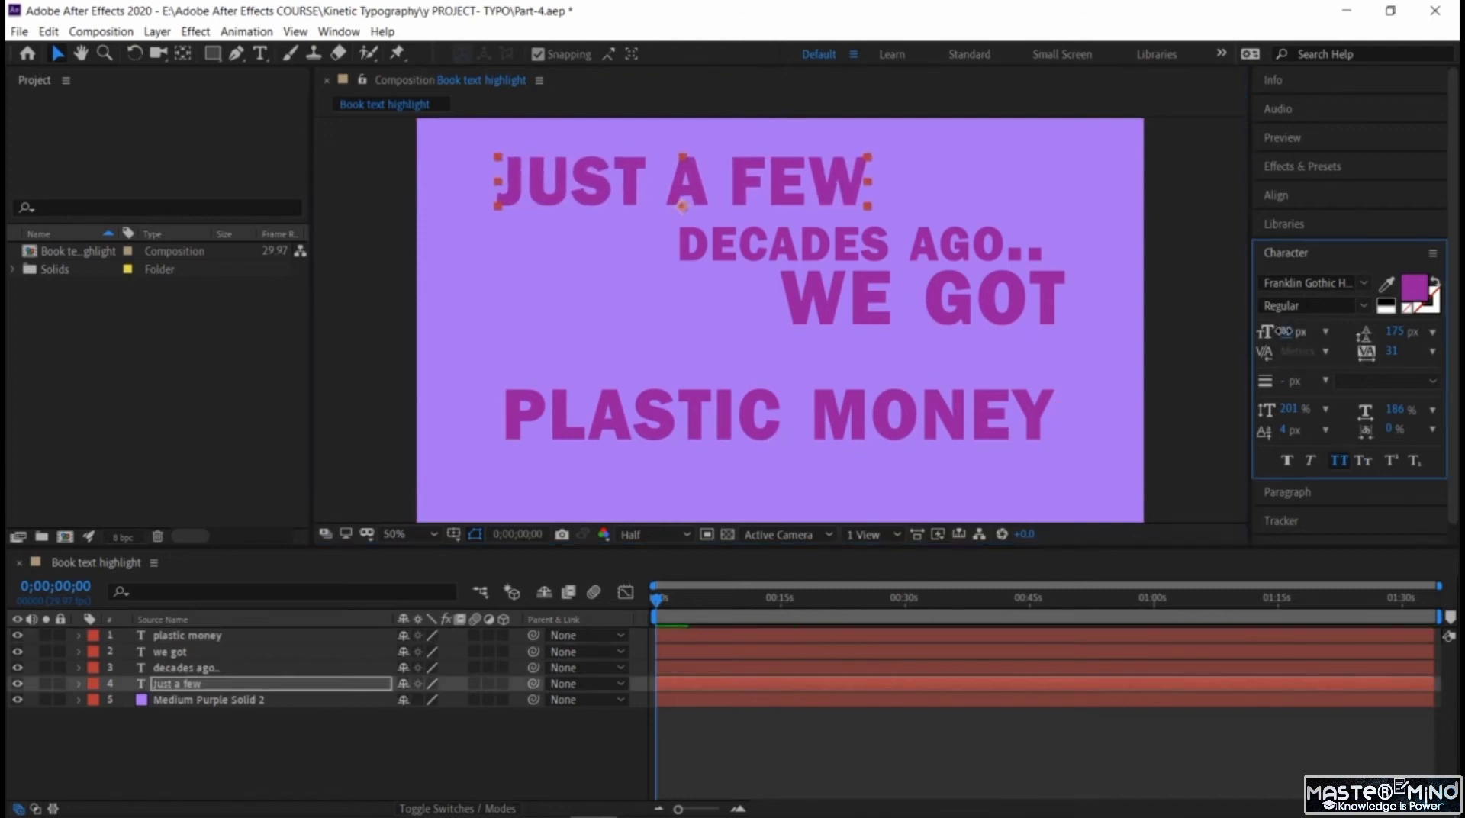
pyautogui.click(750, 184)
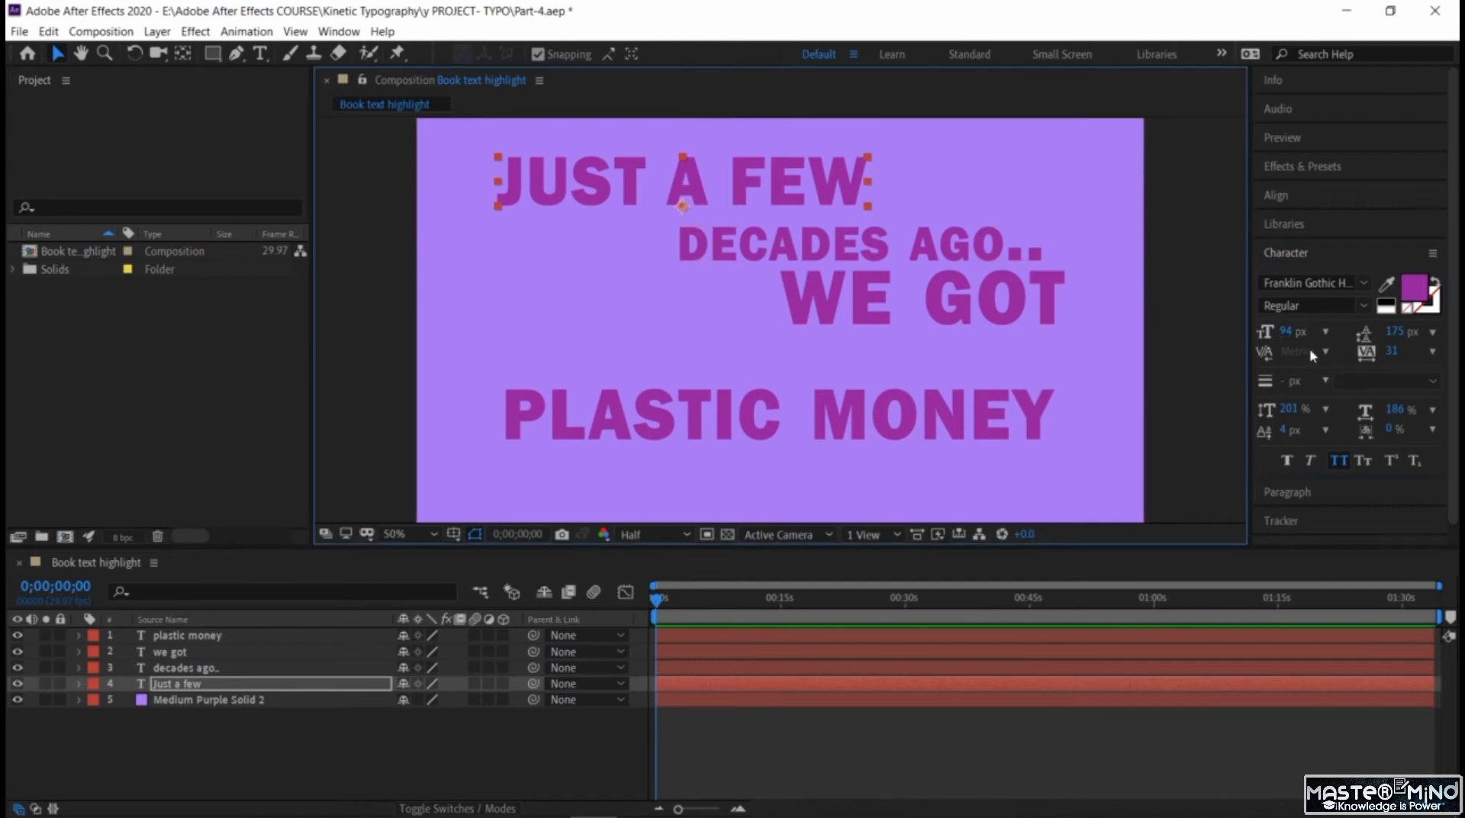
# - Change the fill colour of the "plastic money" text to a darker purple of the same hue
pyautogui.click(843, 412)
pyautogui.doubleClick(844, 412)
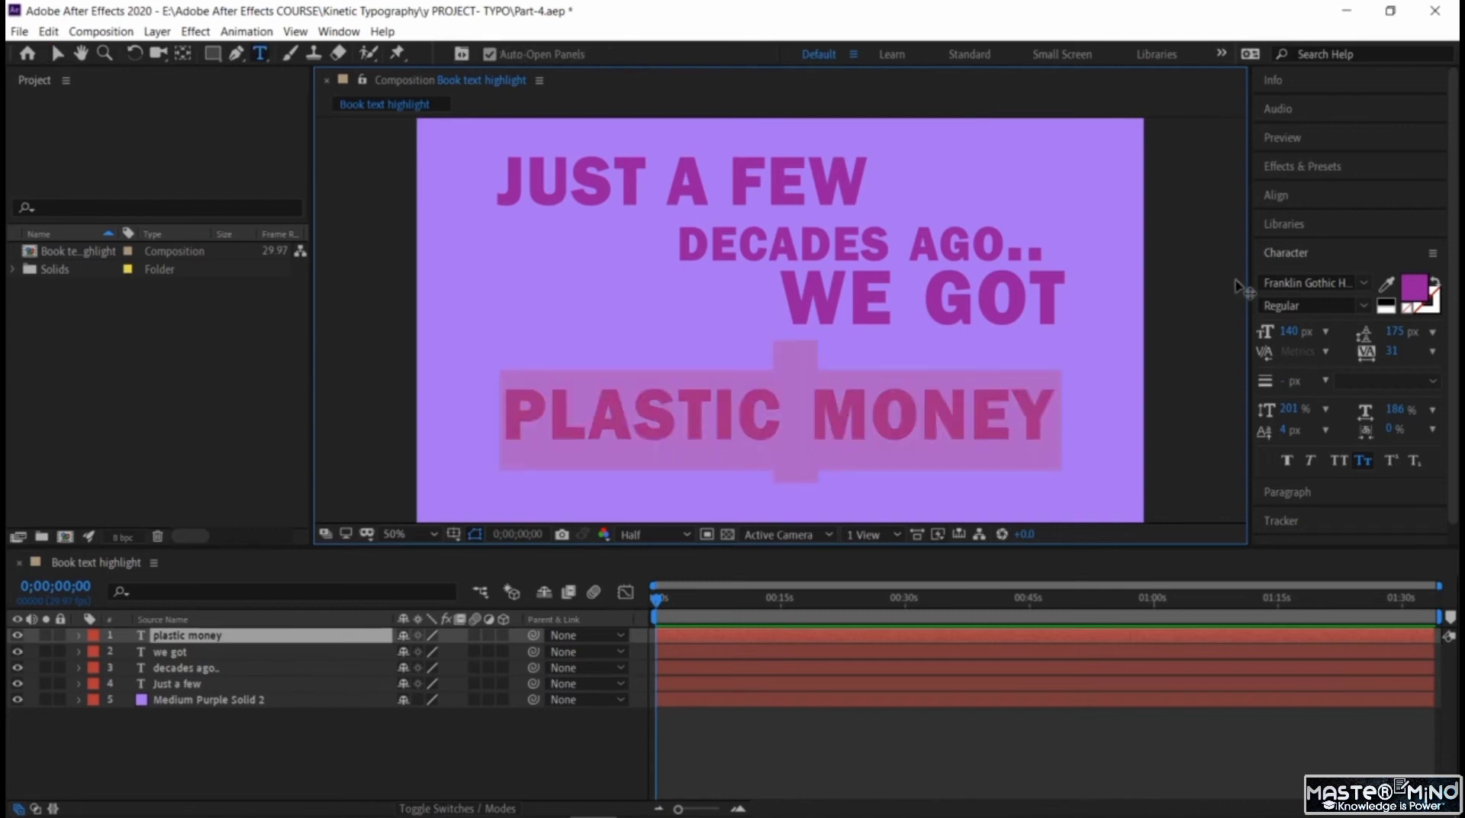
pyautogui.click(1416, 292)
pyautogui.click(1096, 342)
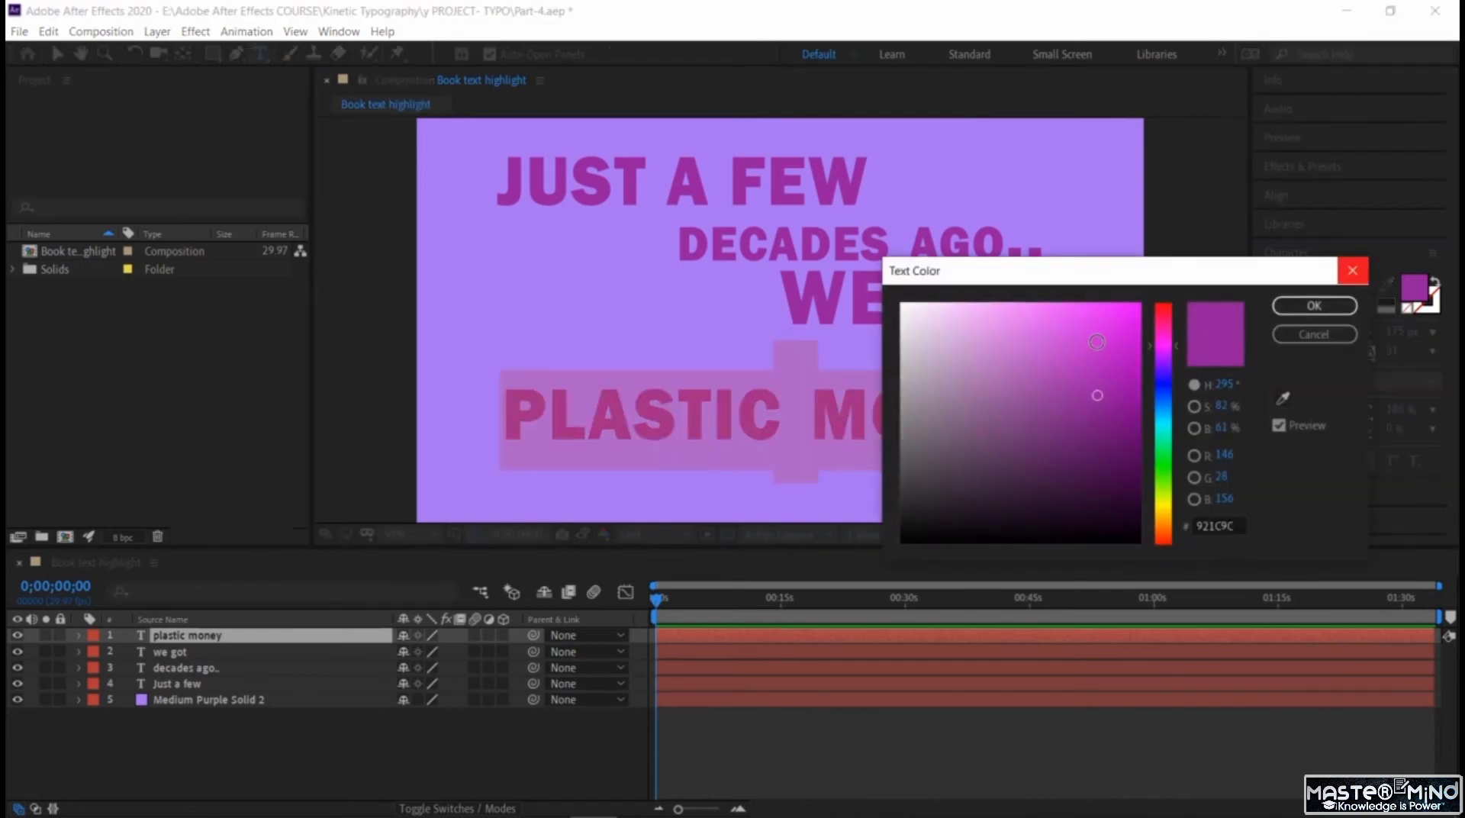
pyautogui.click(1098, 420)
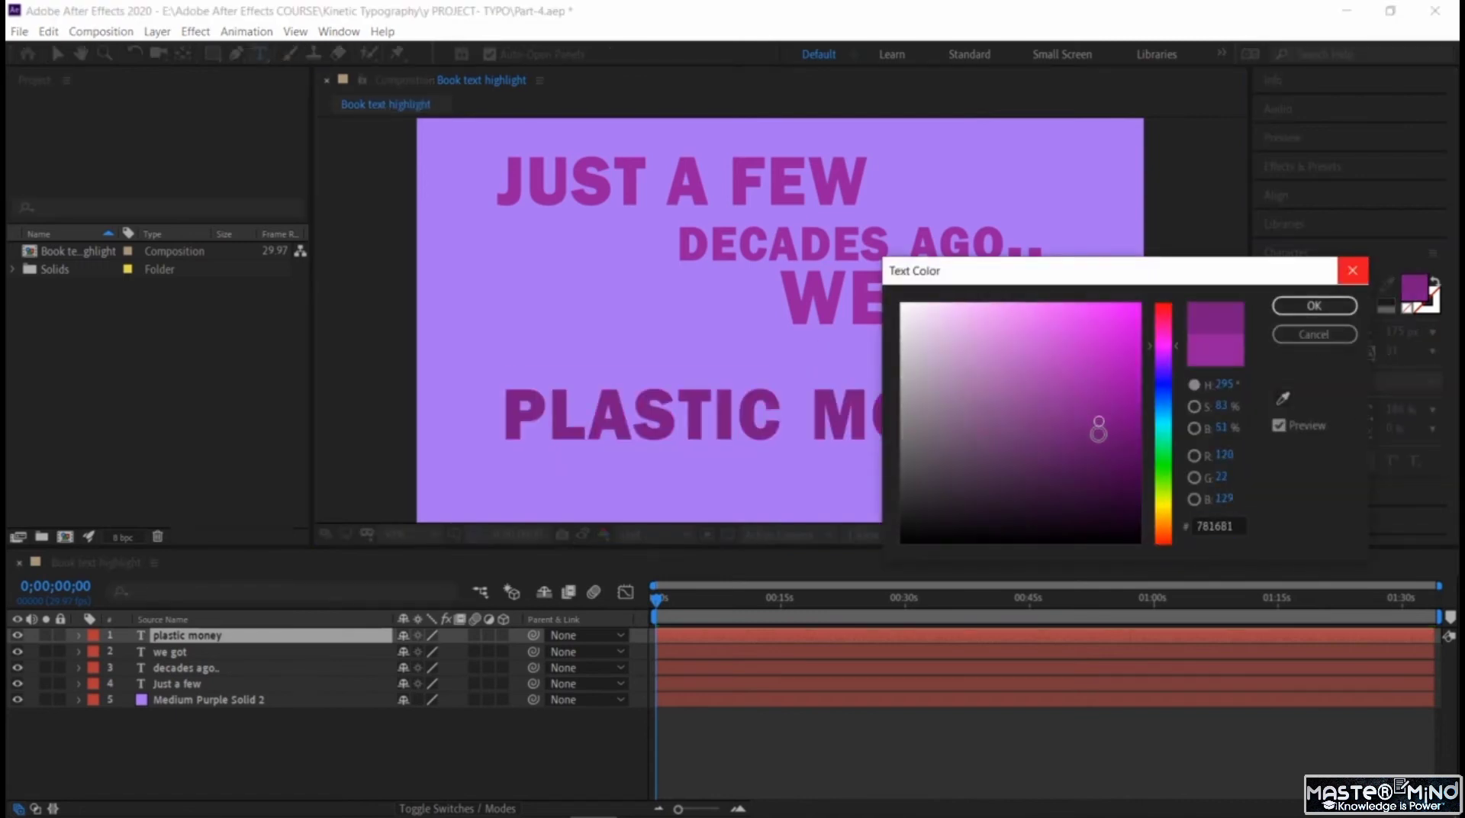
pyautogui.moveTo(1098, 429); pyautogui.dragTo(1097, 428)
pyautogui.click(1313, 305)
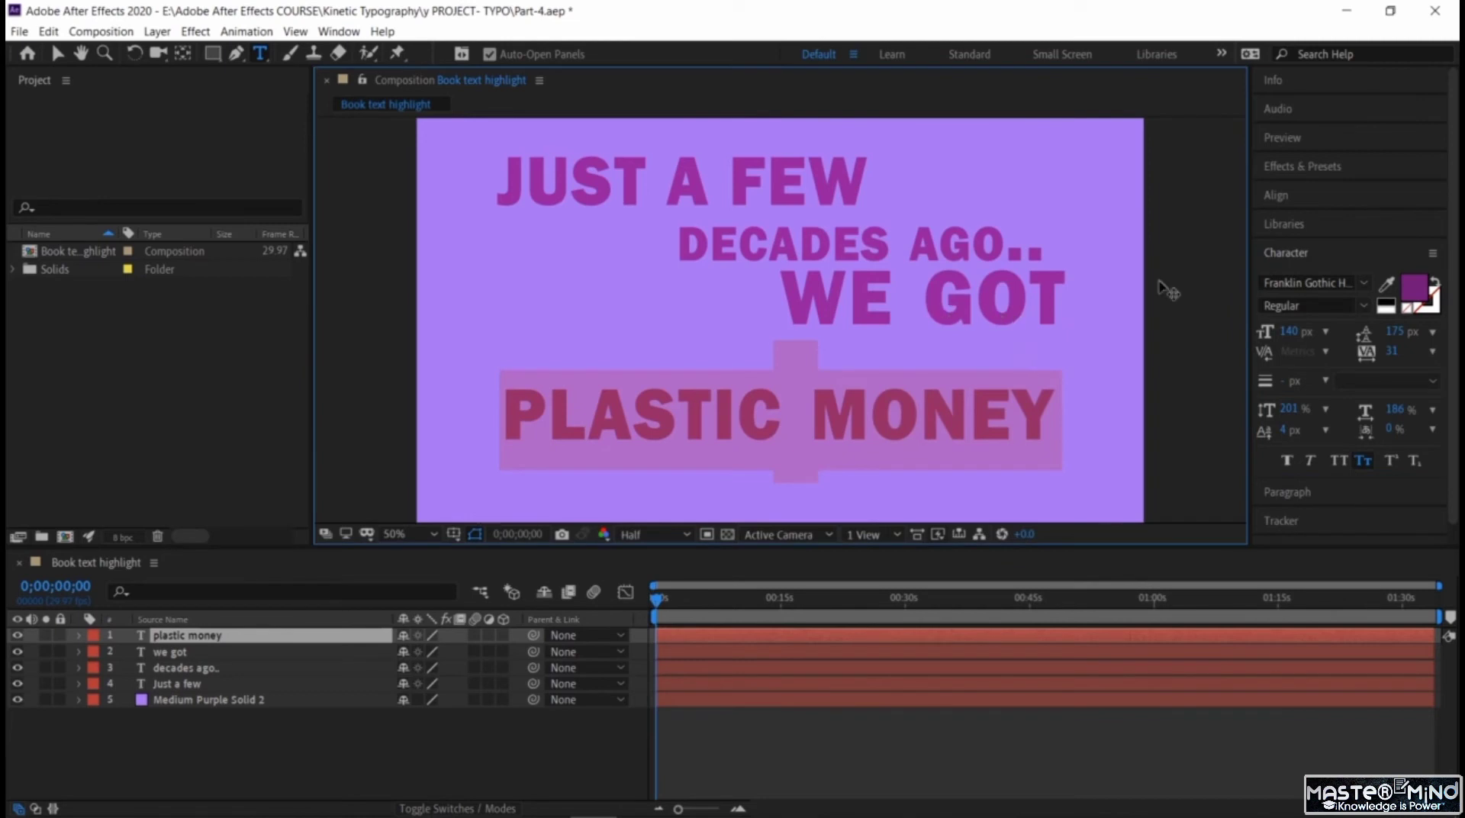
pyautogui.click(57, 53)
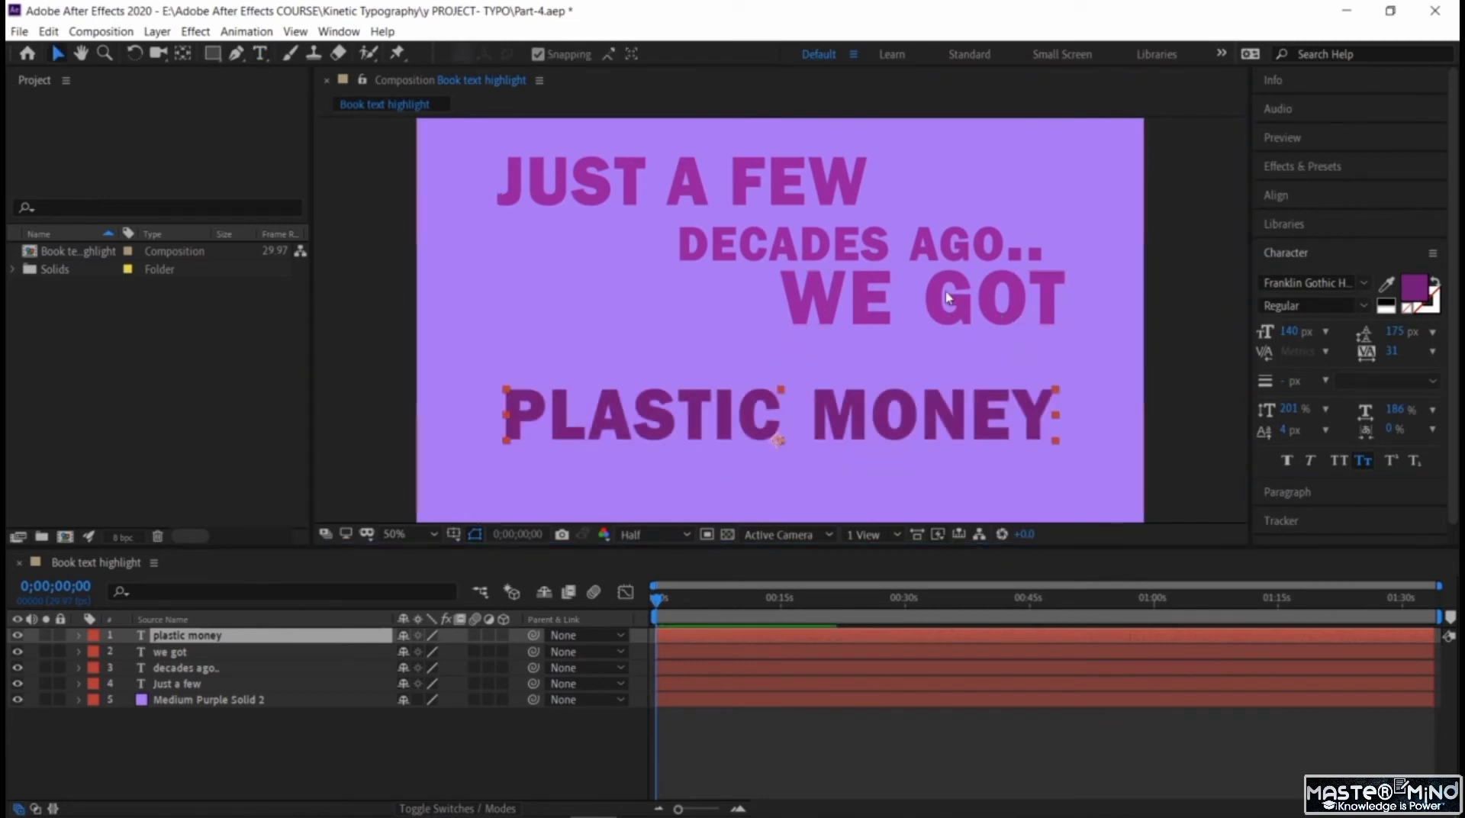
# - Change the fill colour of the "decades ago.." text to the pale pink F6D1F9
pyautogui.click(923, 256)
pyautogui.doubleClick(923, 256)
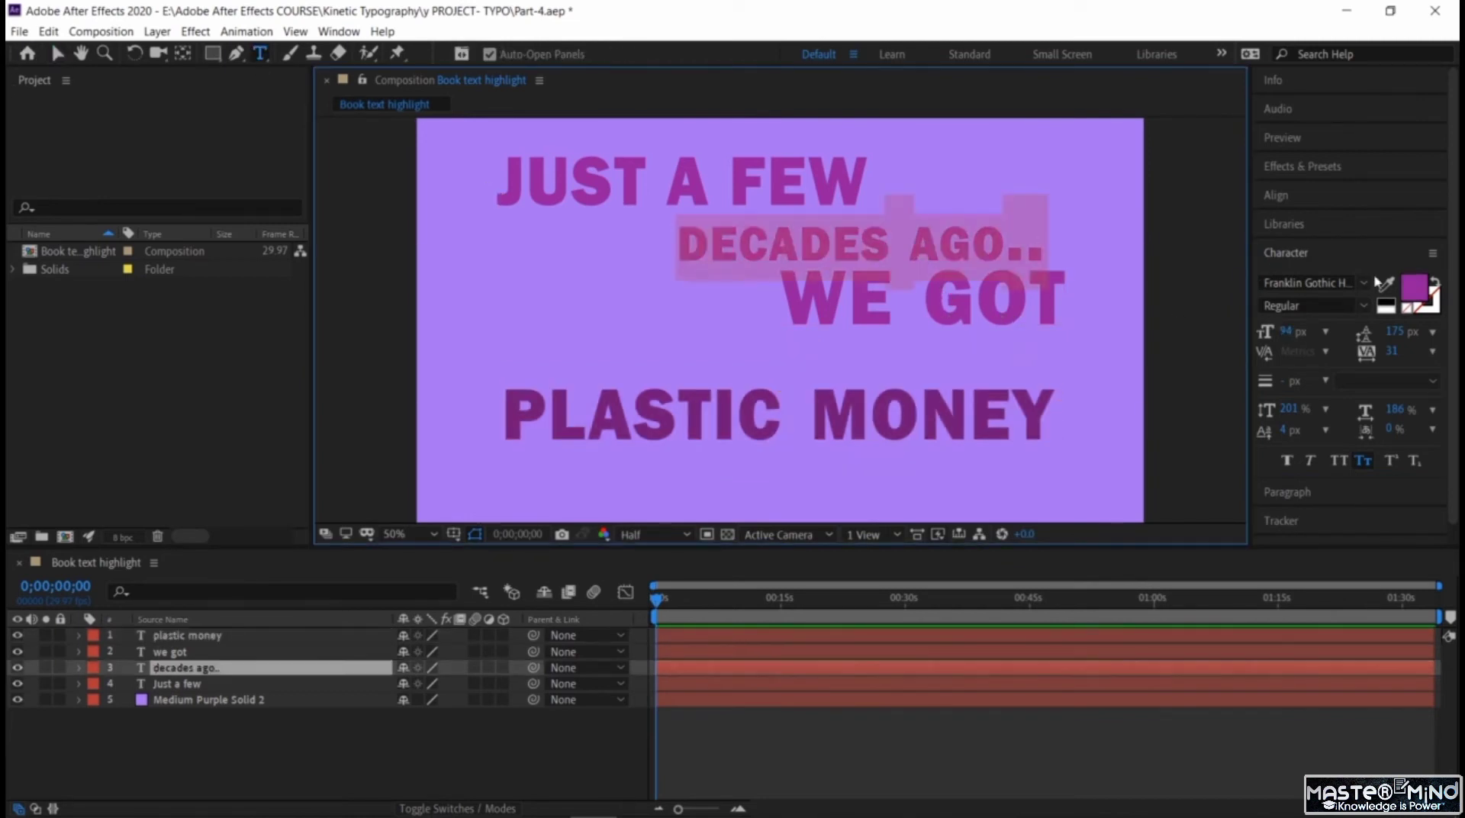
pyautogui.click(1414, 288)
pyautogui.moveTo(1056, 335); pyautogui.dragTo(1068, 372)
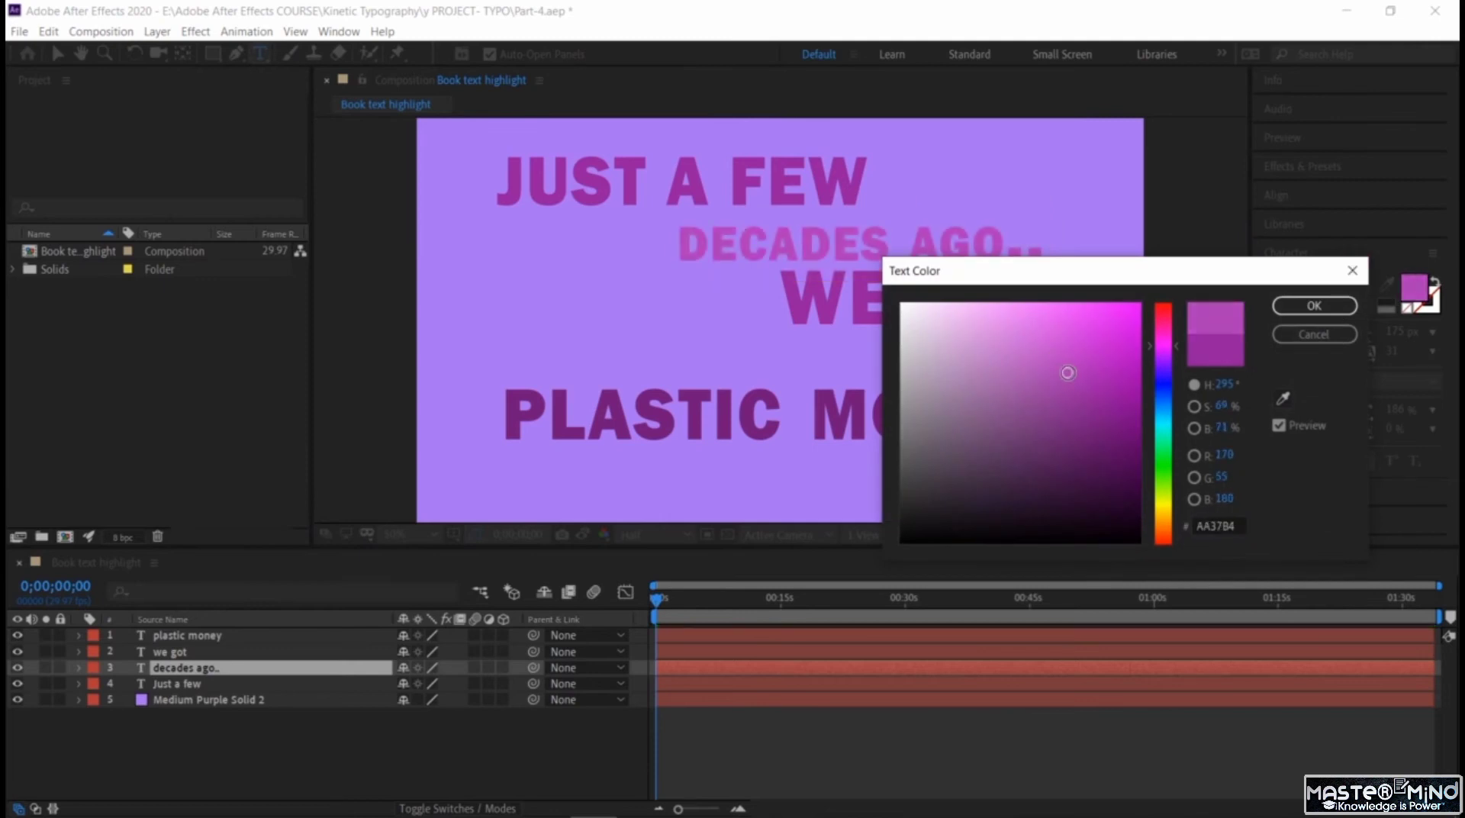
pyautogui.moveTo(964, 311)
pyautogui.mouseDown()
pyautogui.moveTo(938, 316)
pyautogui.moveTo(1020, 310)
pyautogui.mouseUp()
pyautogui.click(1096, 311)
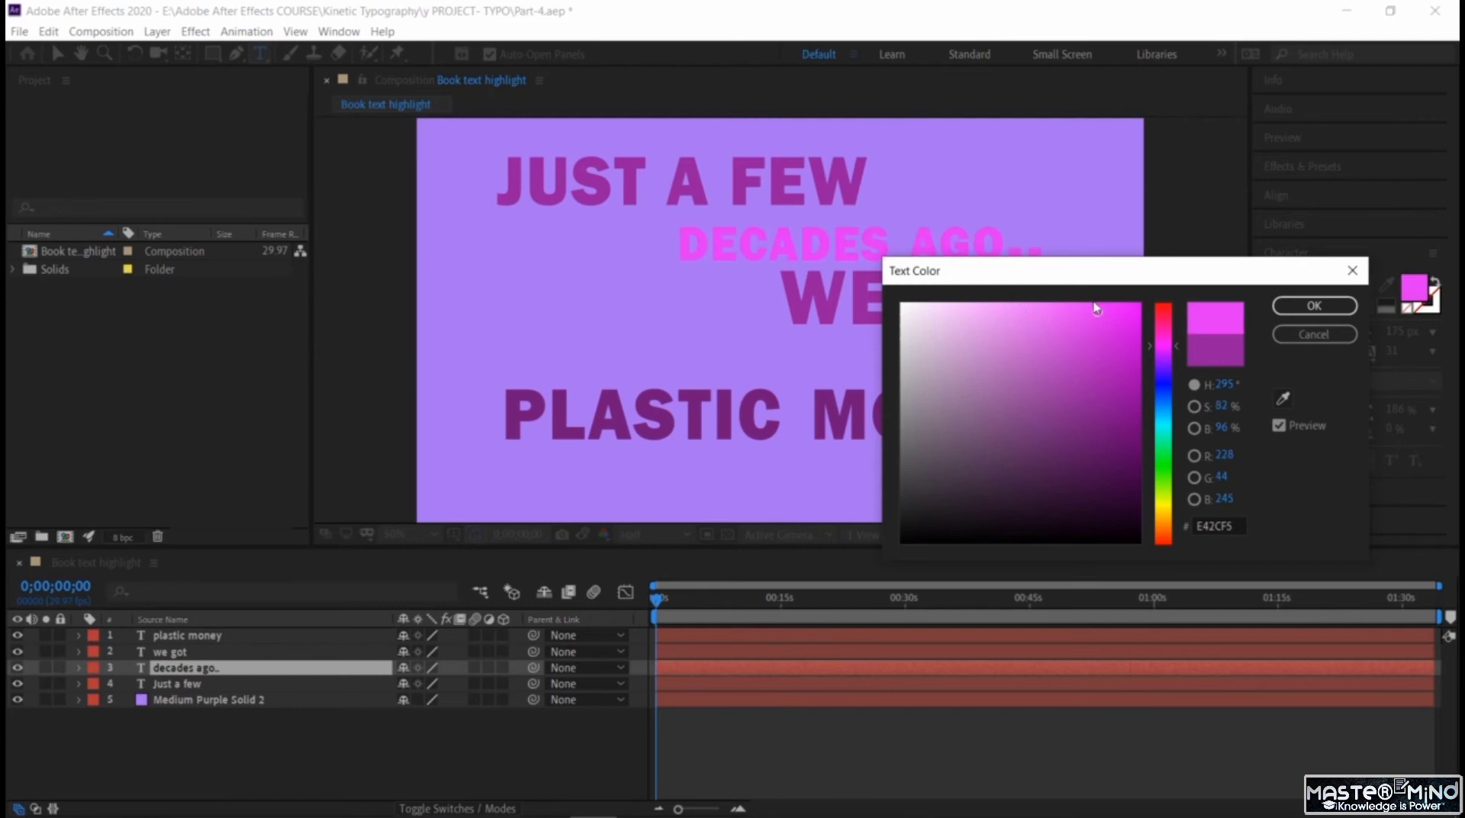
pyautogui.click(1088, 357)
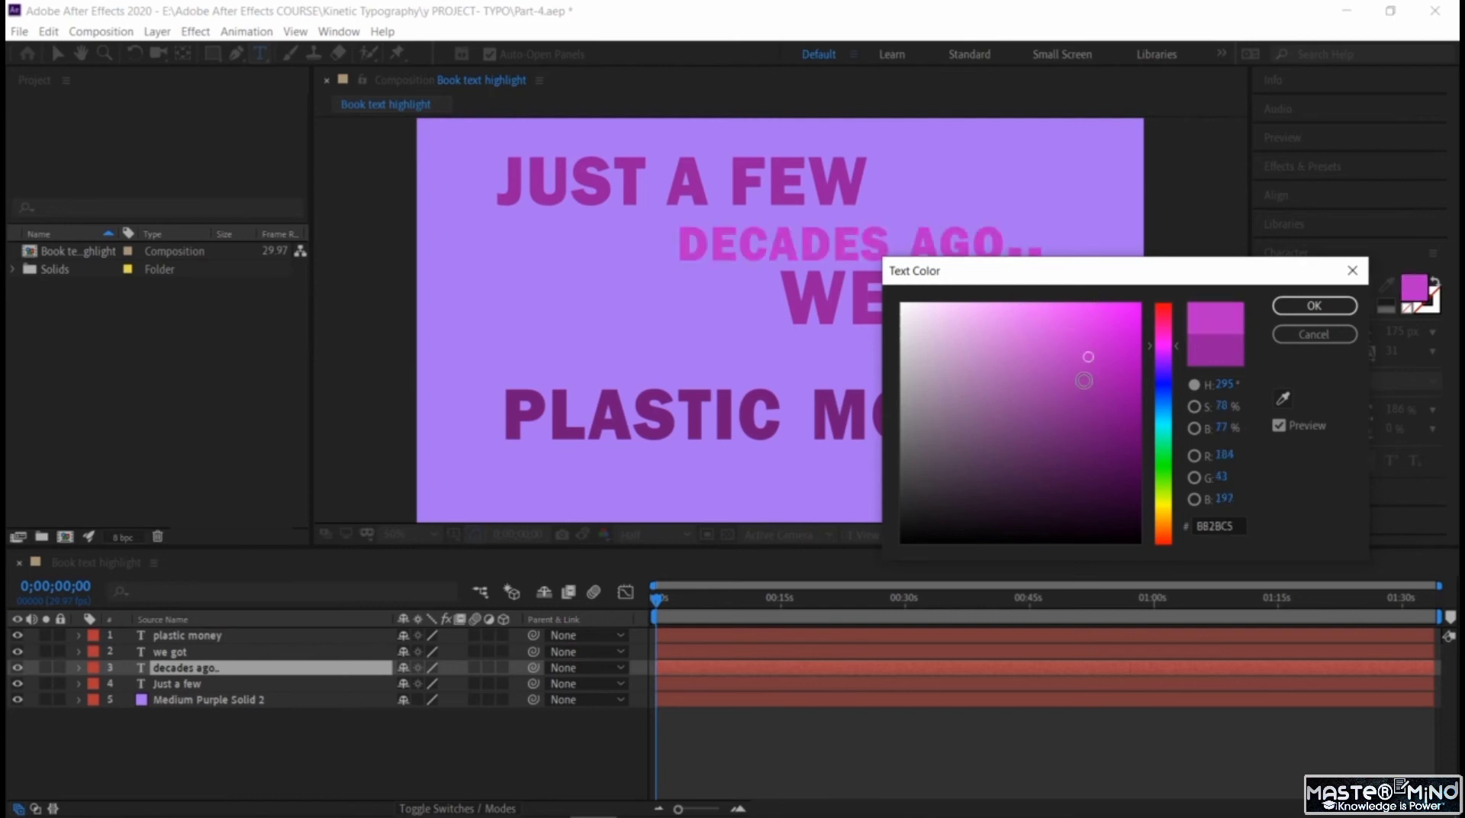
pyautogui.click(1082, 379)
pyautogui.click(952, 384)
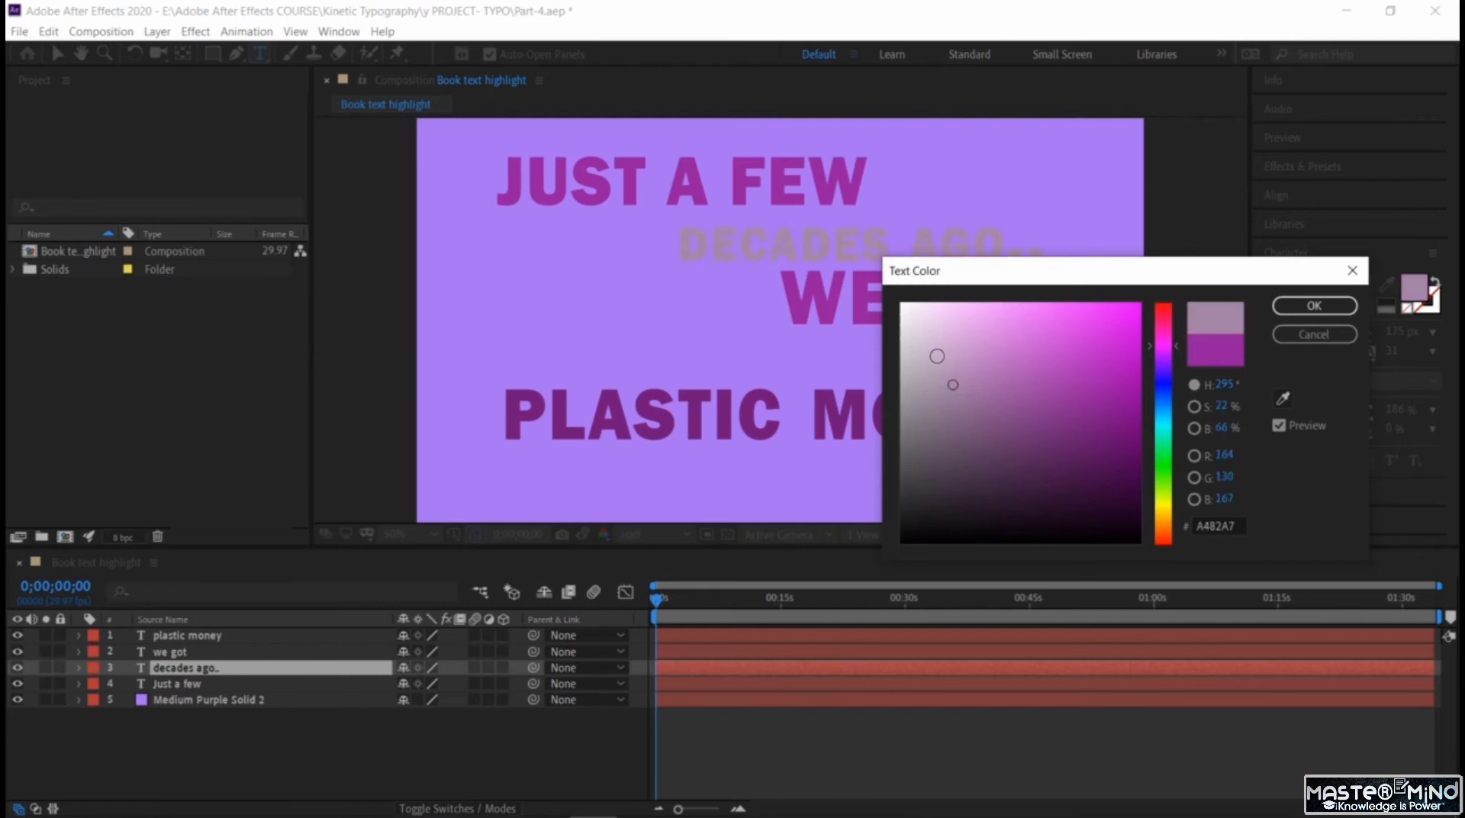
pyautogui.click(934, 346)
pyautogui.click(934, 305)
pyautogui.click(938, 306)
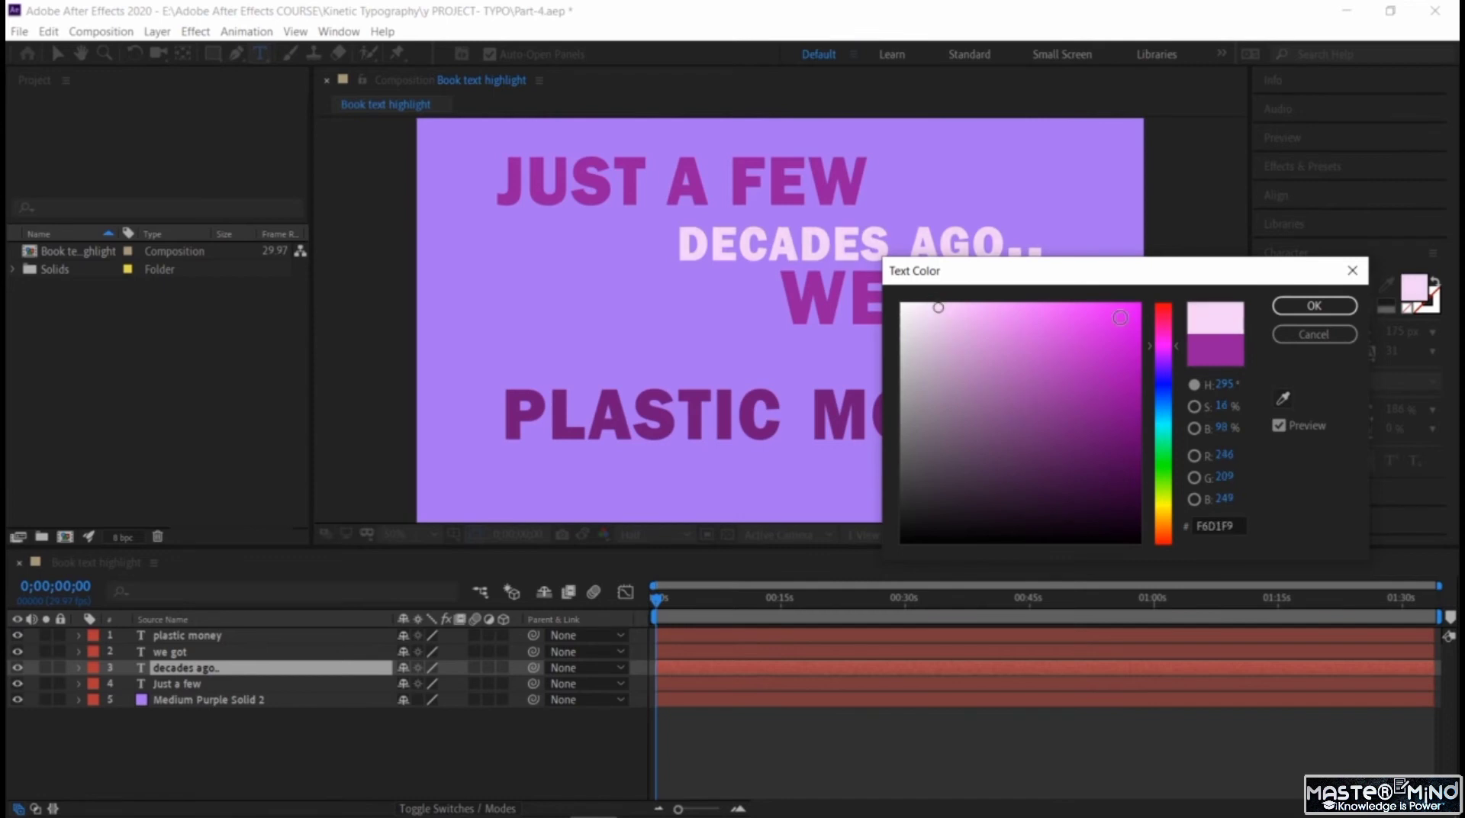
pyautogui.click(1345, 311)
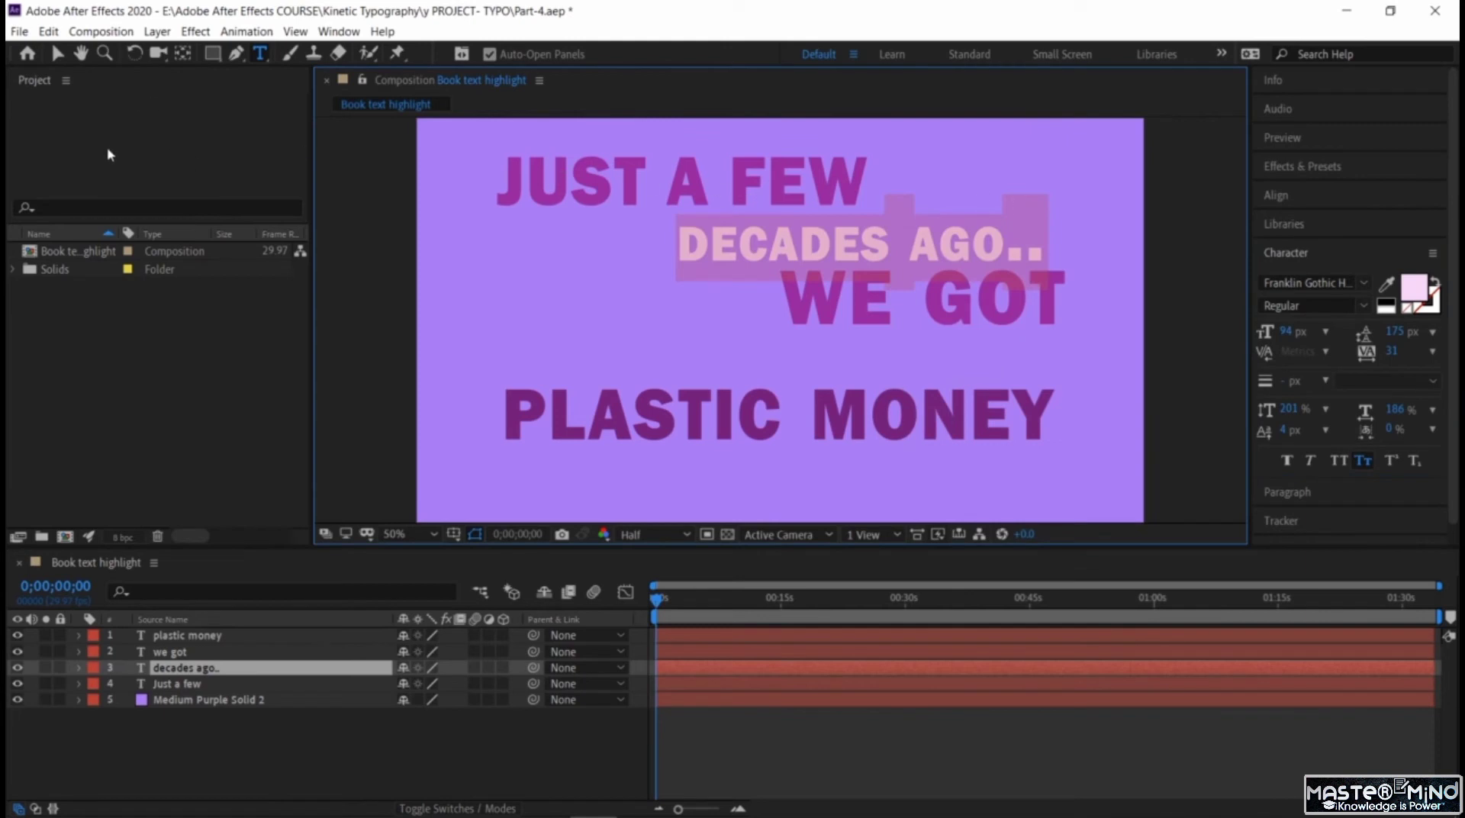
# - Lower the "we got" line slightly so it sits midway between "decades ago.." and "plastic money"
pyautogui.click(57, 53)
pyautogui.click(689, 178)
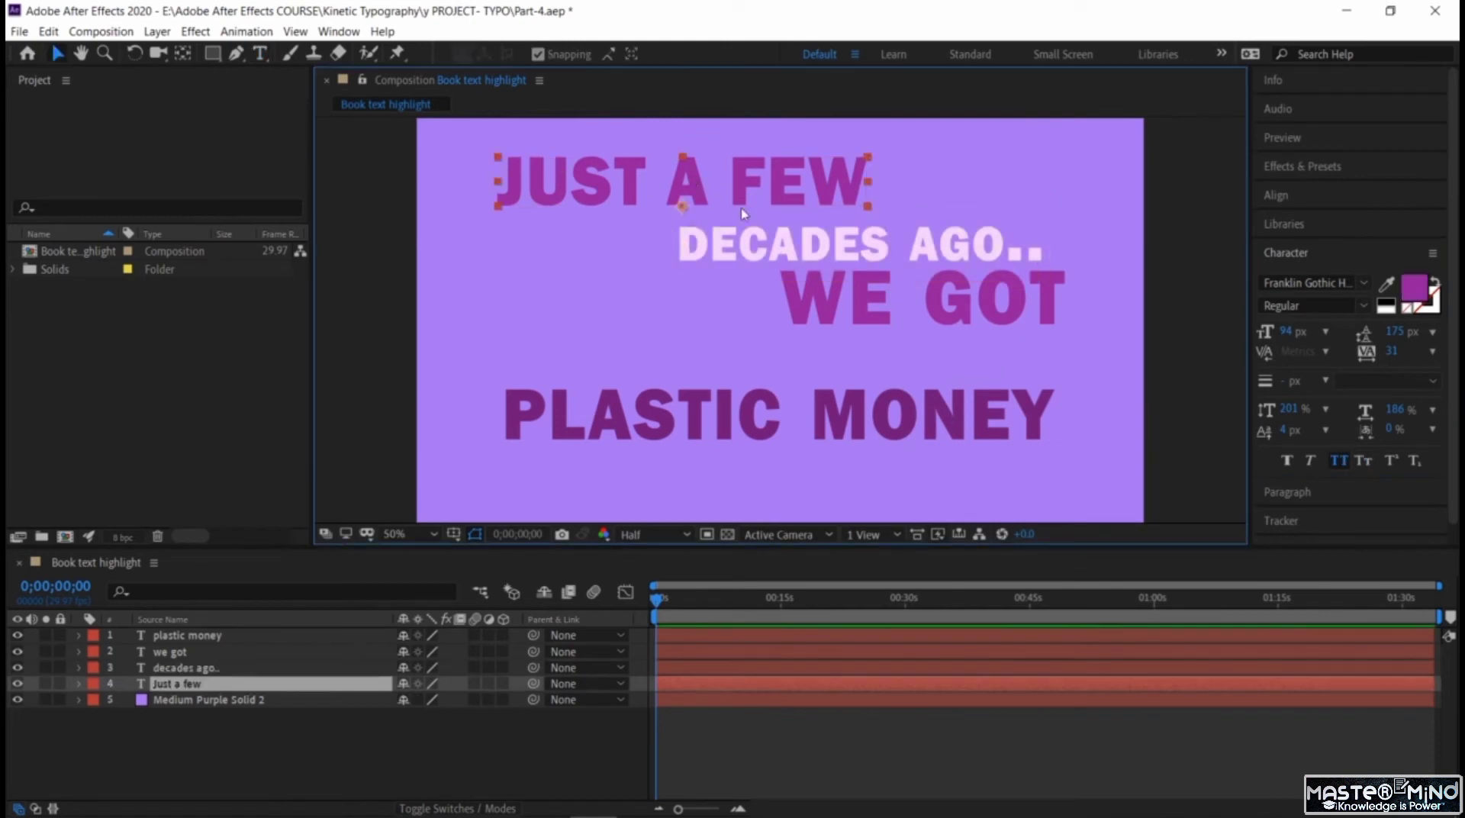
pyautogui.moveTo(861, 300); pyautogui.dragTo(865, 319)
# - Change the fill colour of the "Just a few" text to a slightly lighter, less saturated purple of the same hue
pyautogui.click(628, 184)
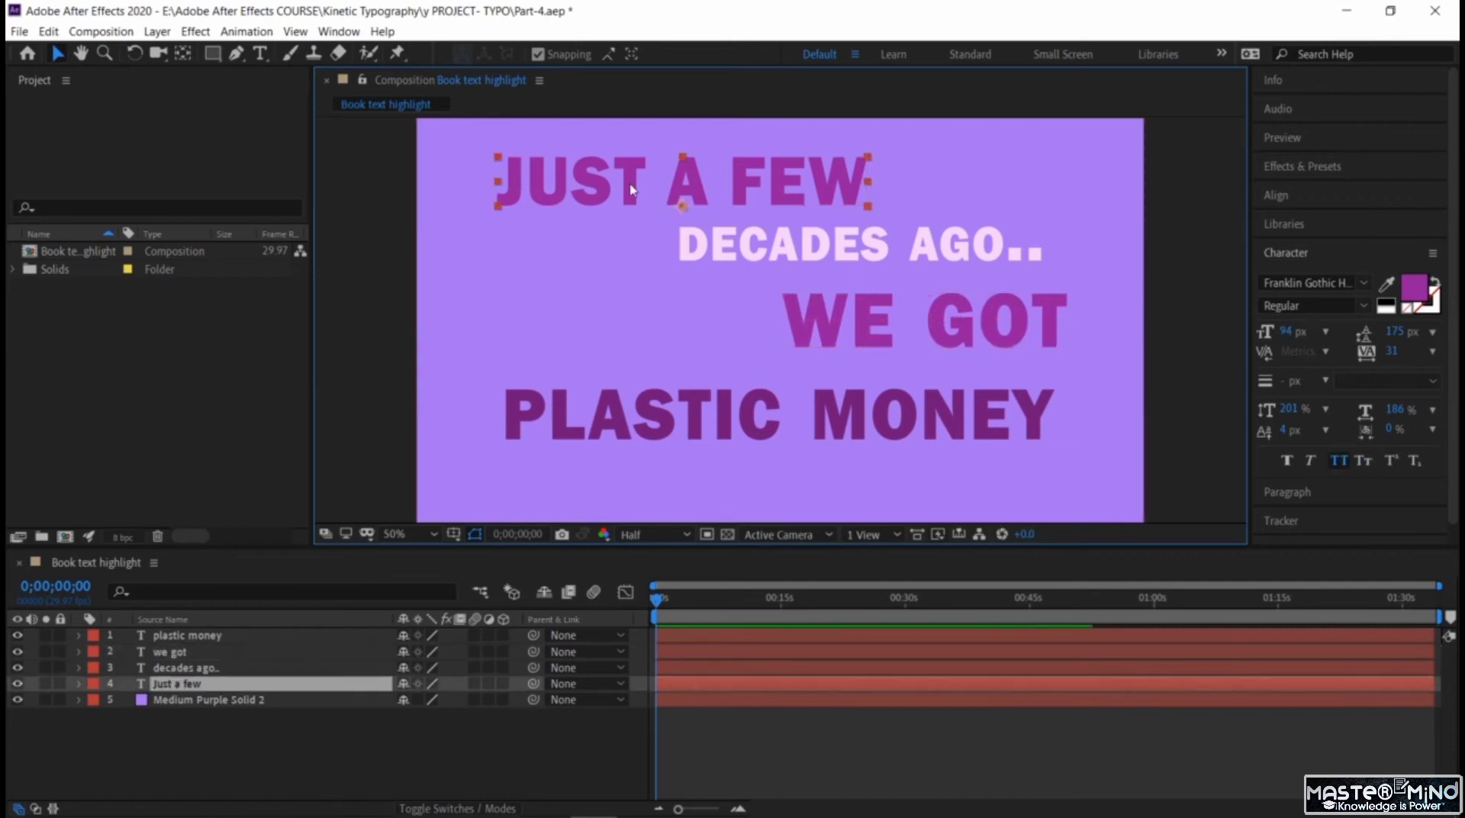
pyautogui.doubleClick(616, 183)
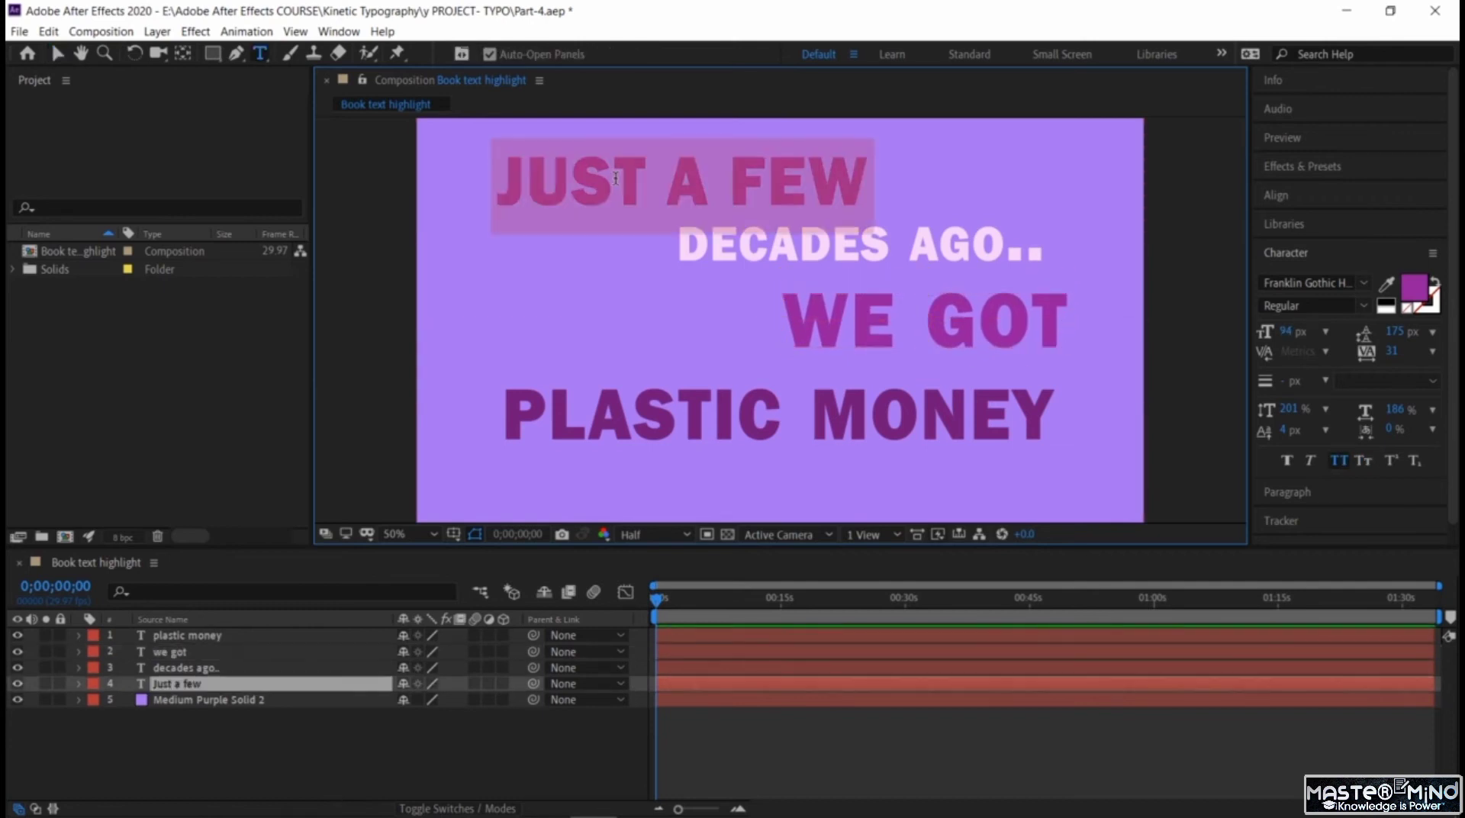
pyautogui.click(1413, 288)
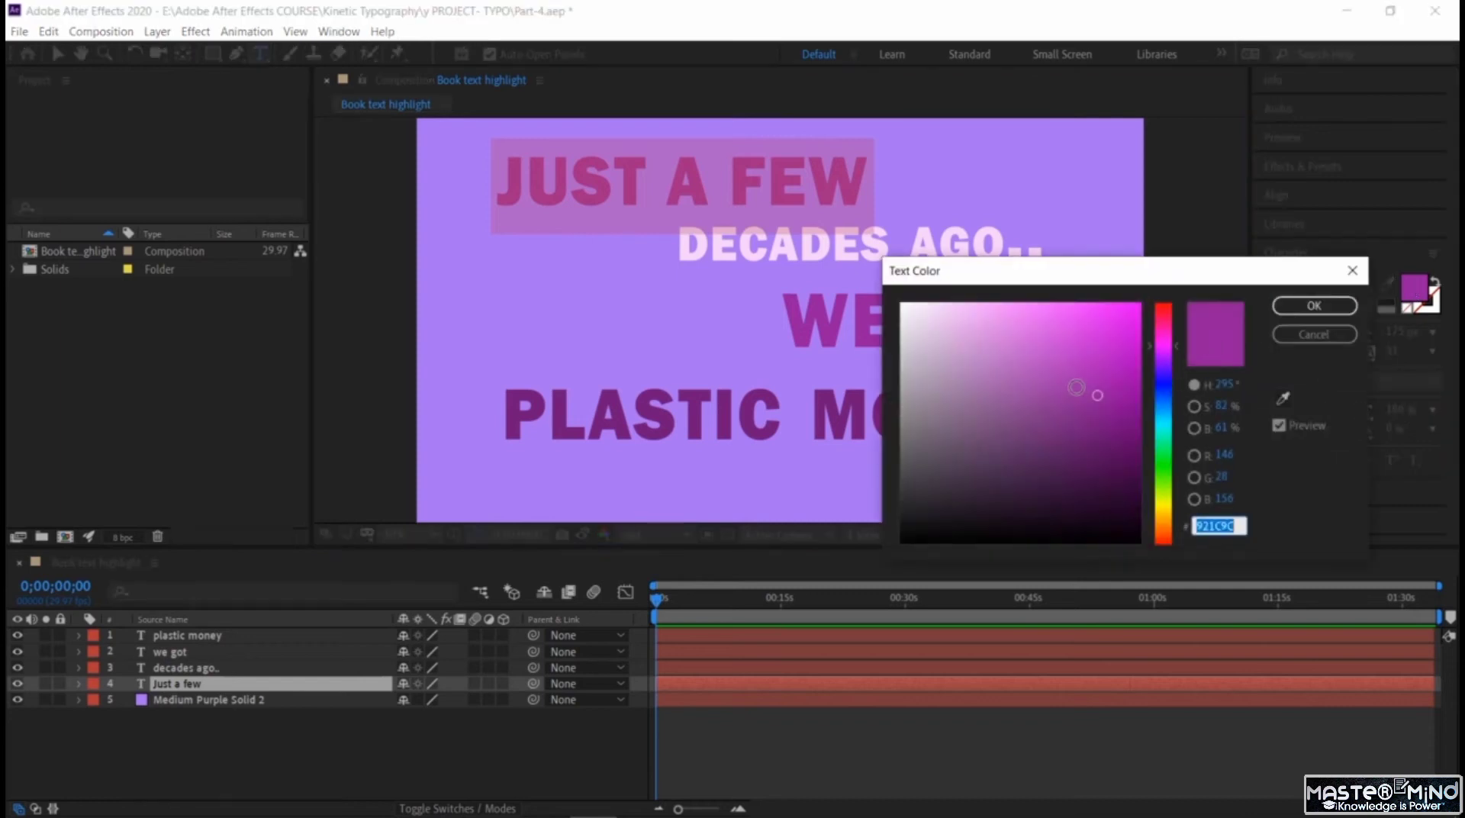
pyautogui.moveTo(1082, 385)
pyautogui.mouseDown()
pyautogui.moveTo(1083, 412)
pyautogui.moveTo(1075, 373)
pyautogui.moveTo(1074, 389)
pyautogui.mouseUp()
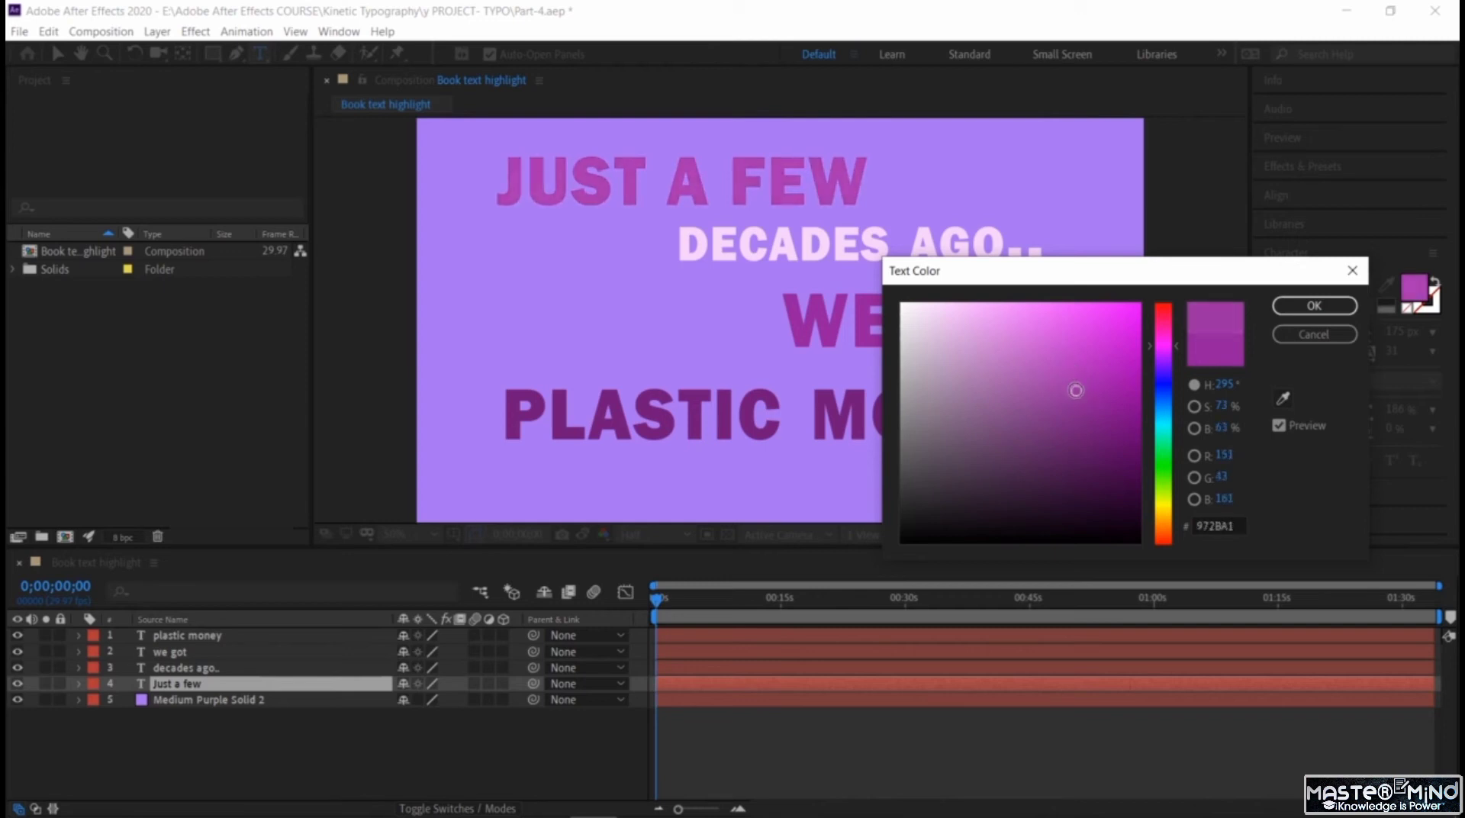
pyautogui.click(1302, 306)
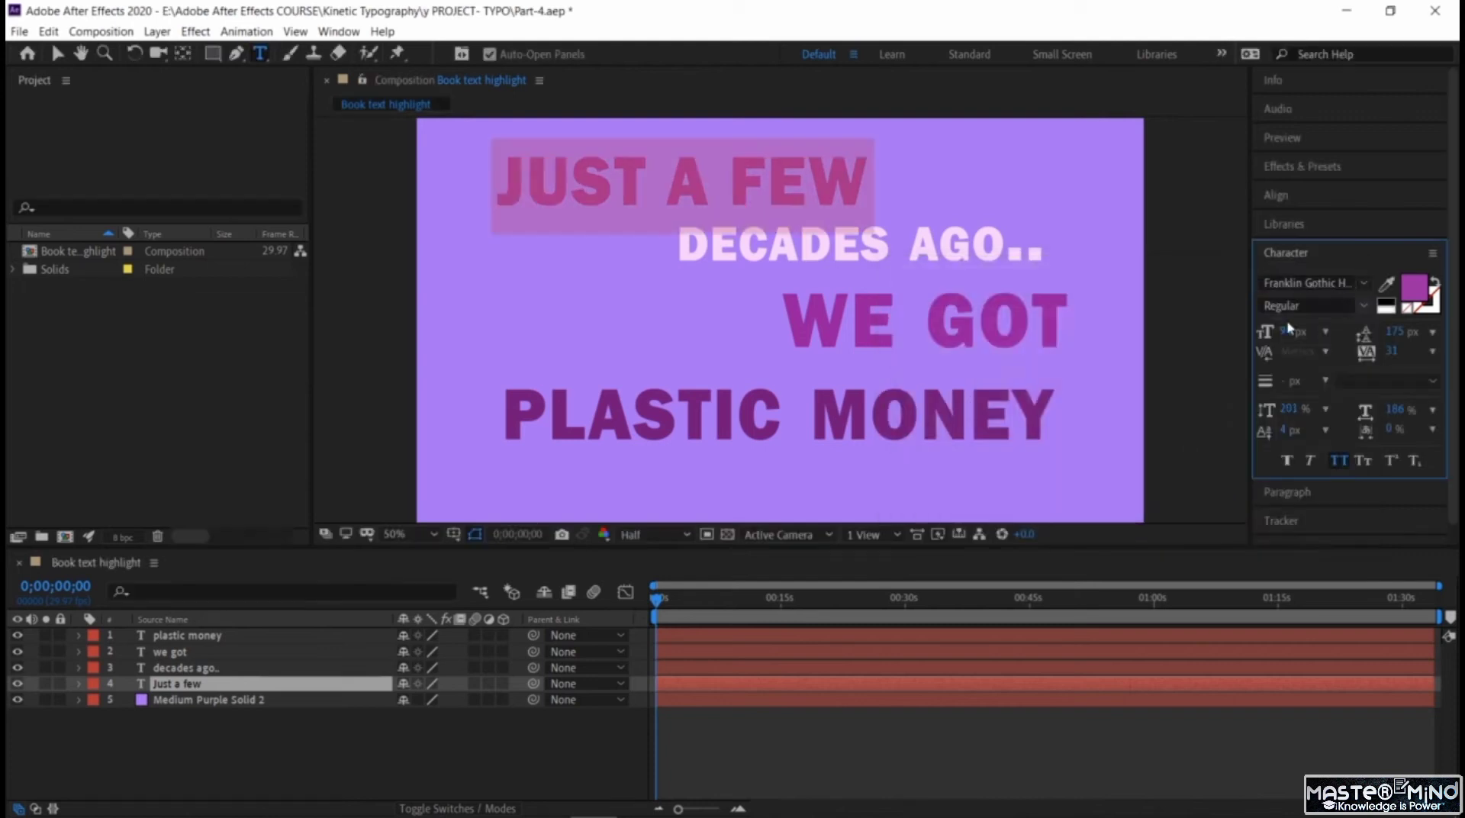
pyautogui.click(57, 53)
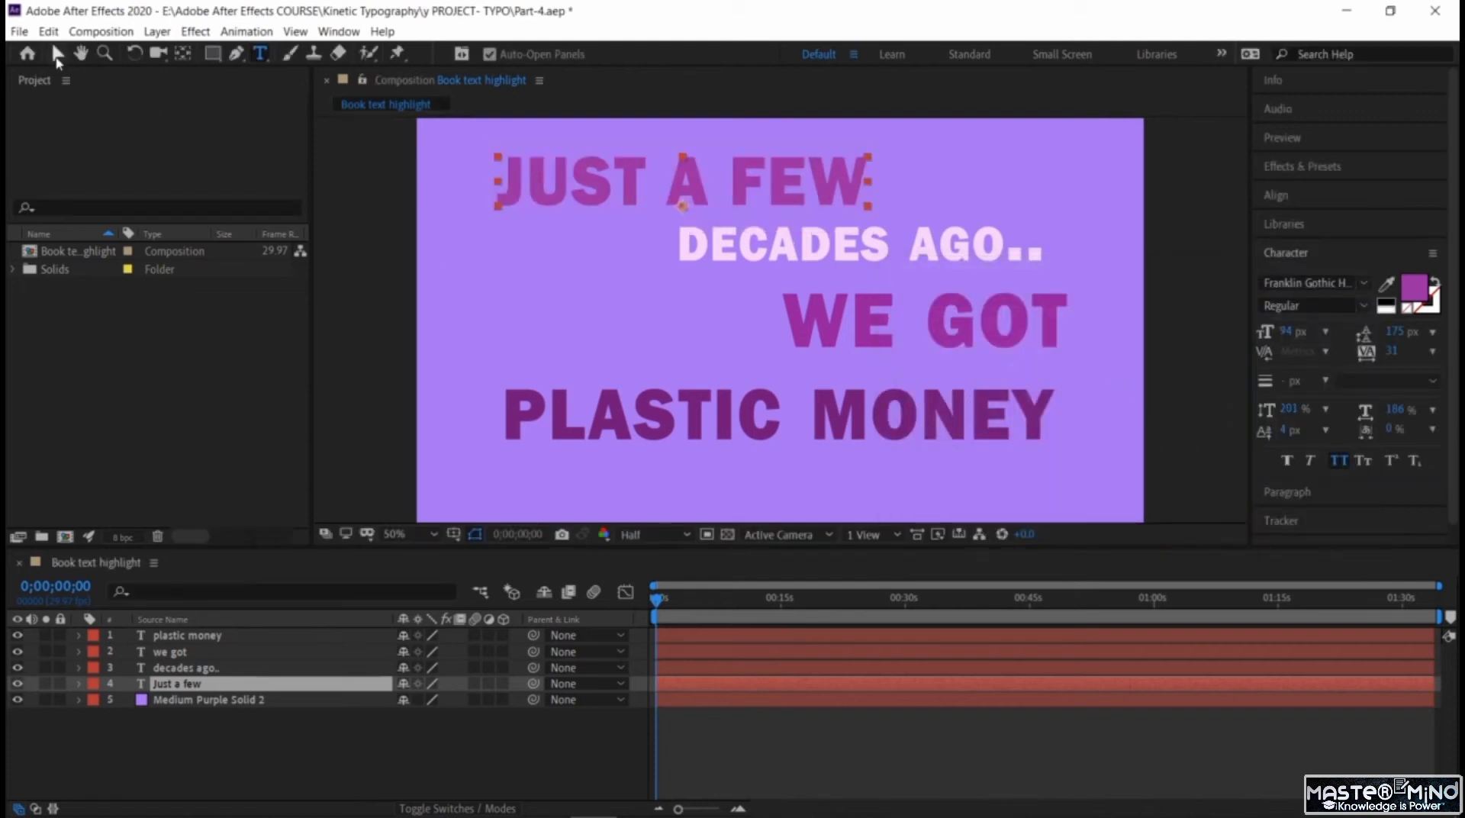
pyautogui.click(401, 271)
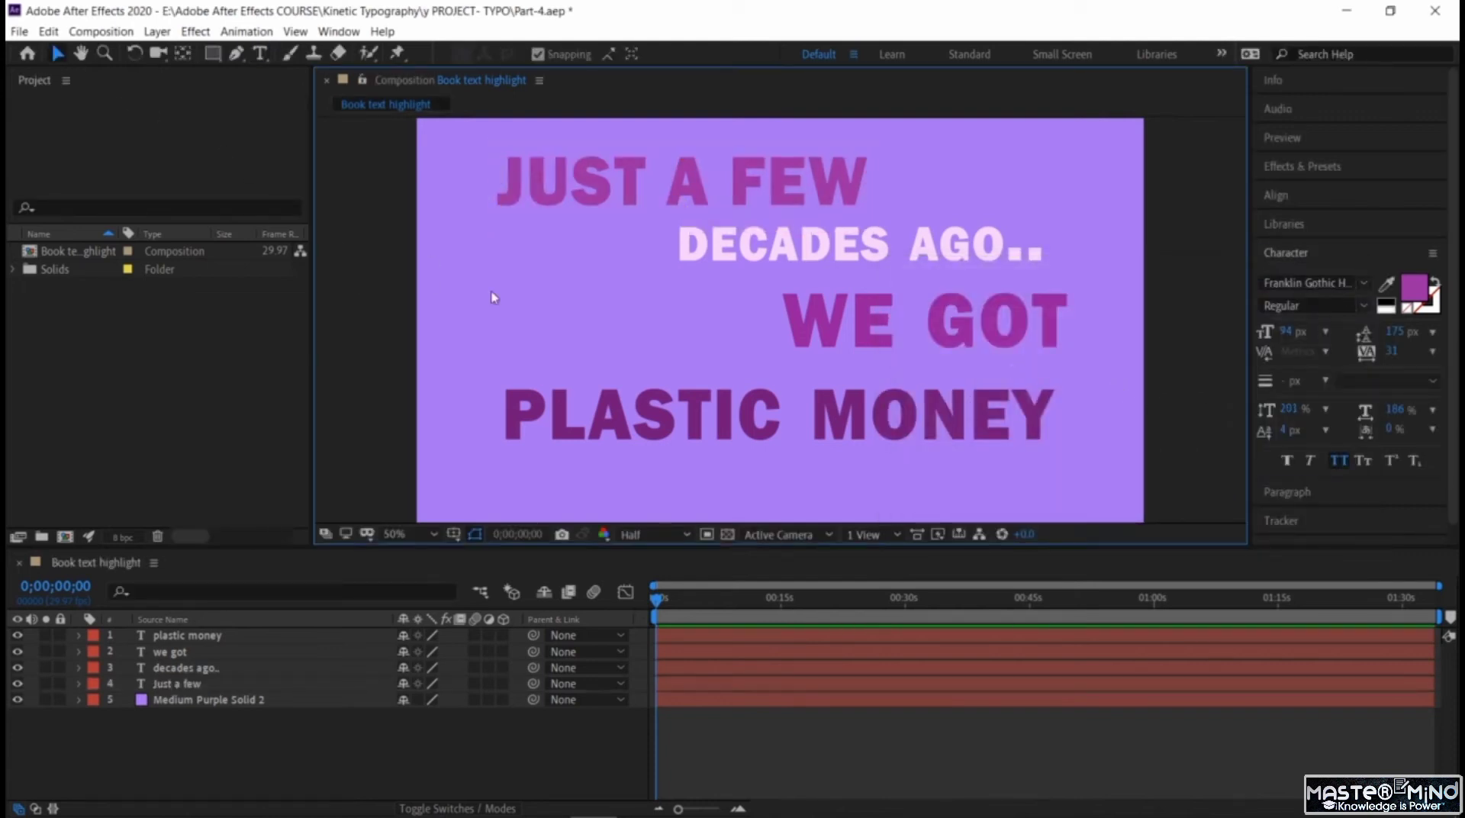
pyautogui.click(646, 178)
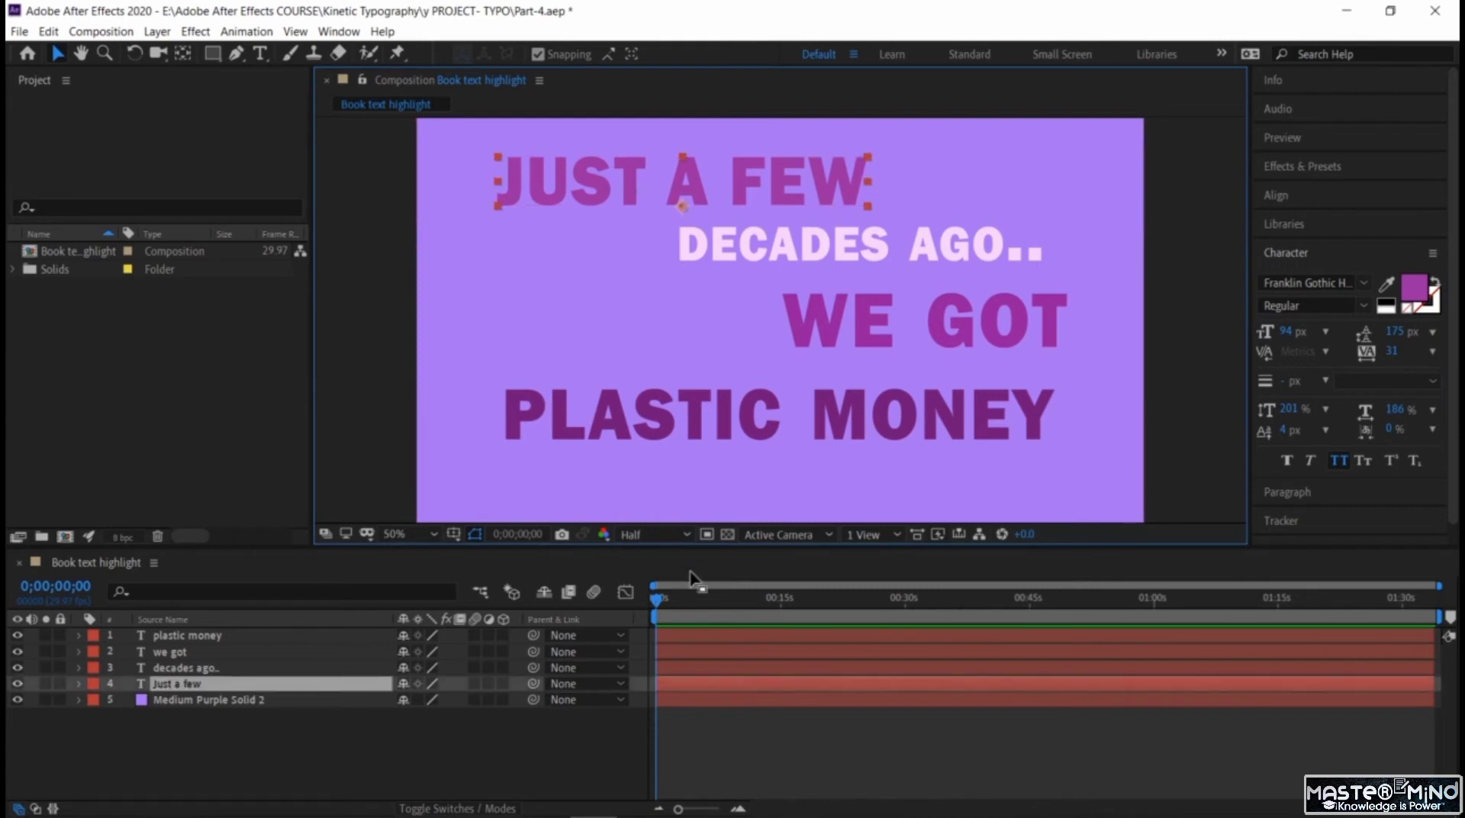
pyautogui.click(652, 602)
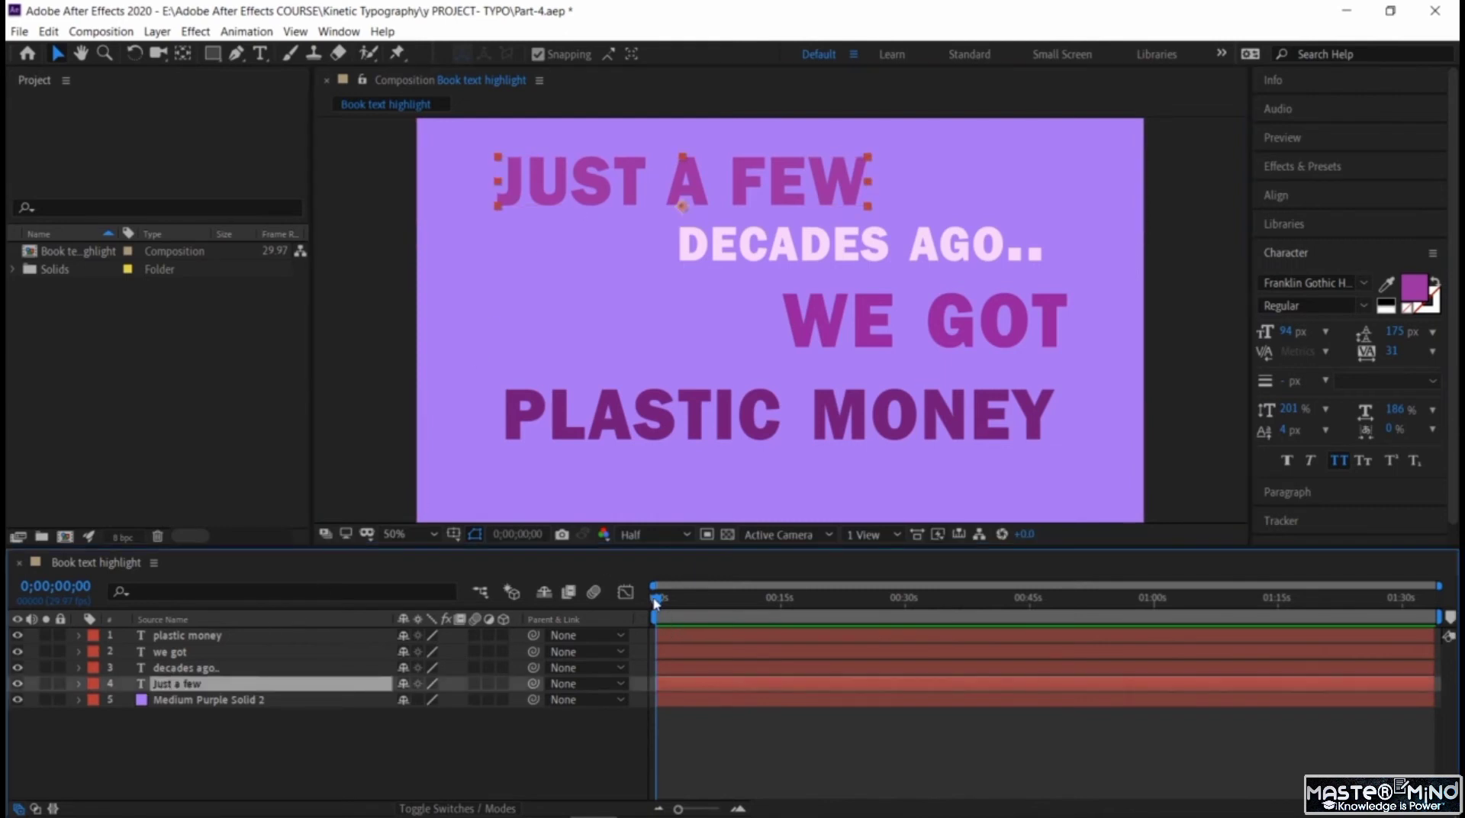
pyautogui.click(725, 745)
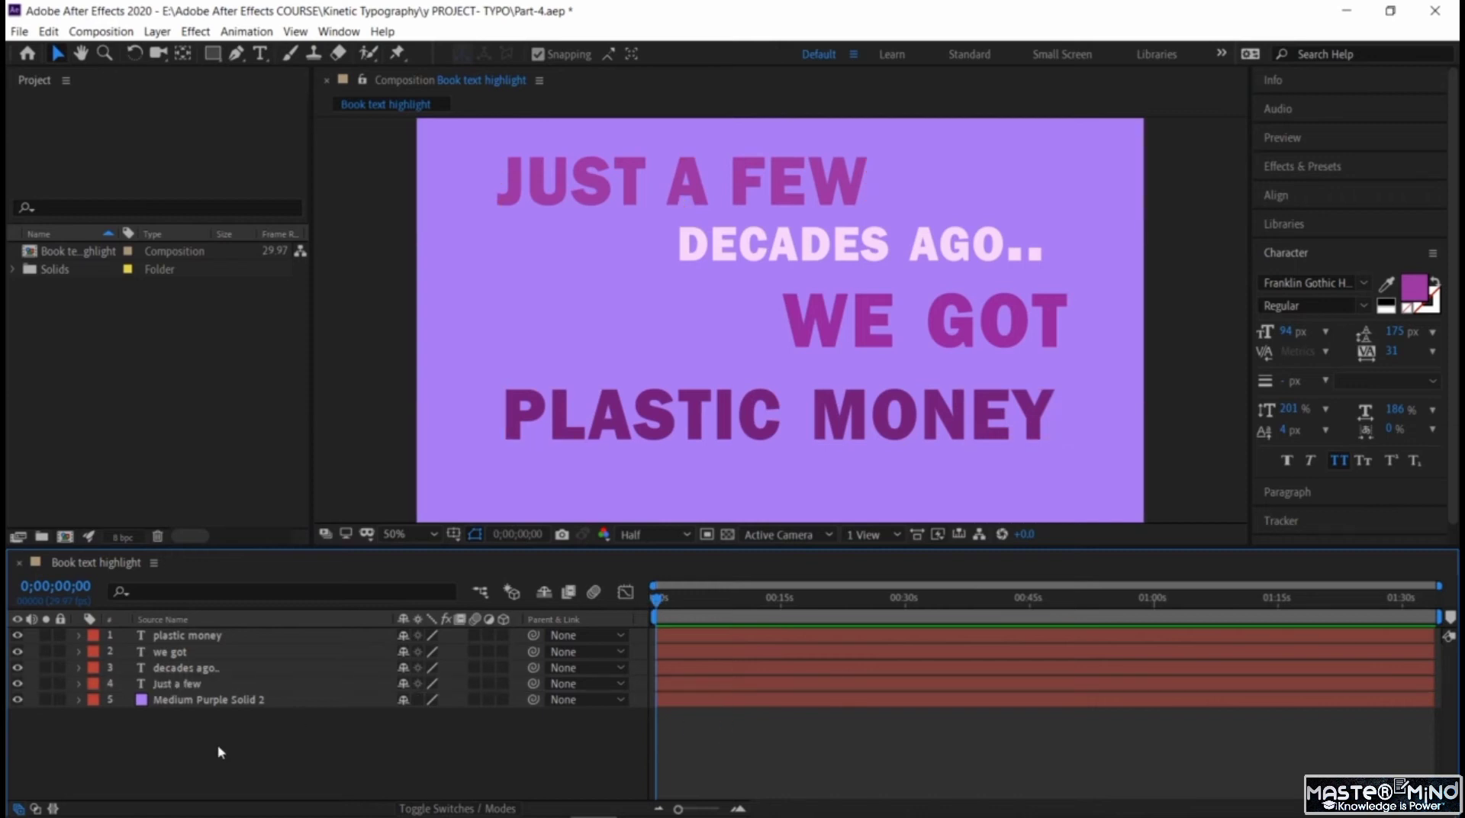
# - Trim the start of all four text layers to 0;00;02;00 and return the playhead to the composition's start
pyautogui.click(690, 635)
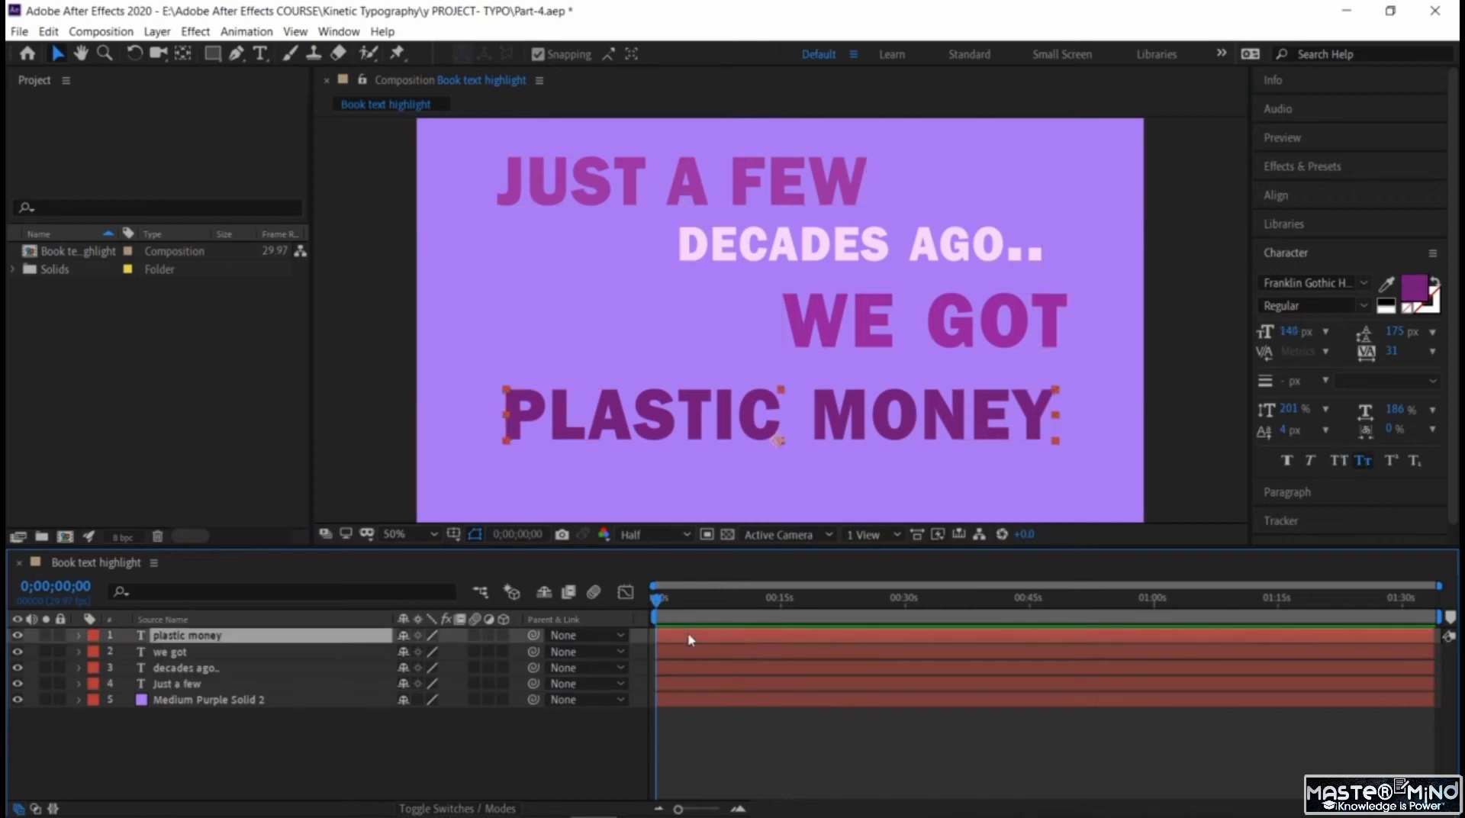
pyautogui.keyDown('shift'); pyautogui.click(696, 653); pyautogui.keyUp('shift')
pyautogui.keyDown('shift'); pyautogui.click(701, 668); pyautogui.keyUp('shift')
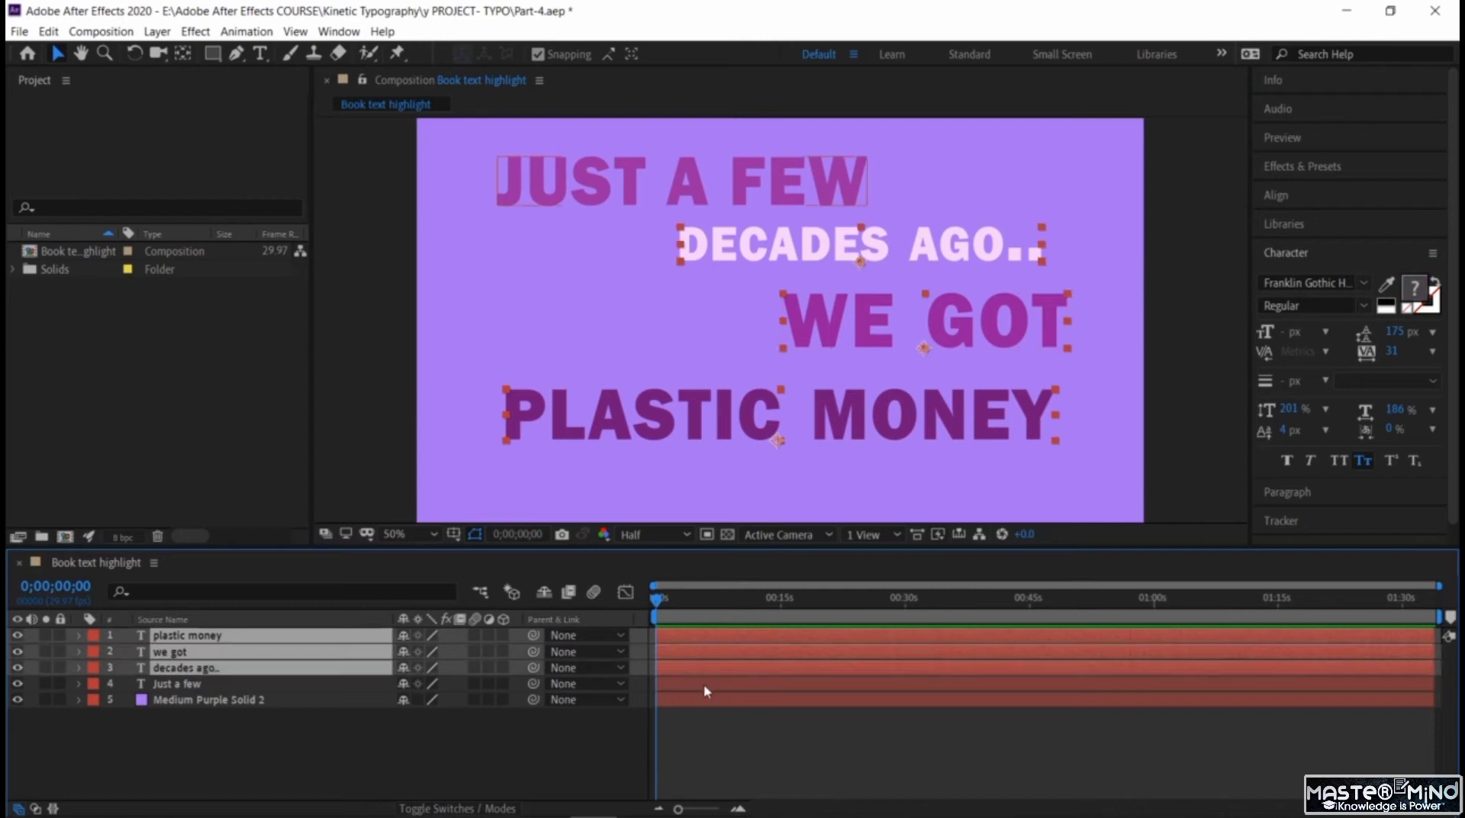
pyautogui.keyDown('shift'); pyautogui.click(704, 684); pyautogui.keyUp('shift')
pyautogui.moveTo(661, 600); pyautogui.dragTo(693, 599)
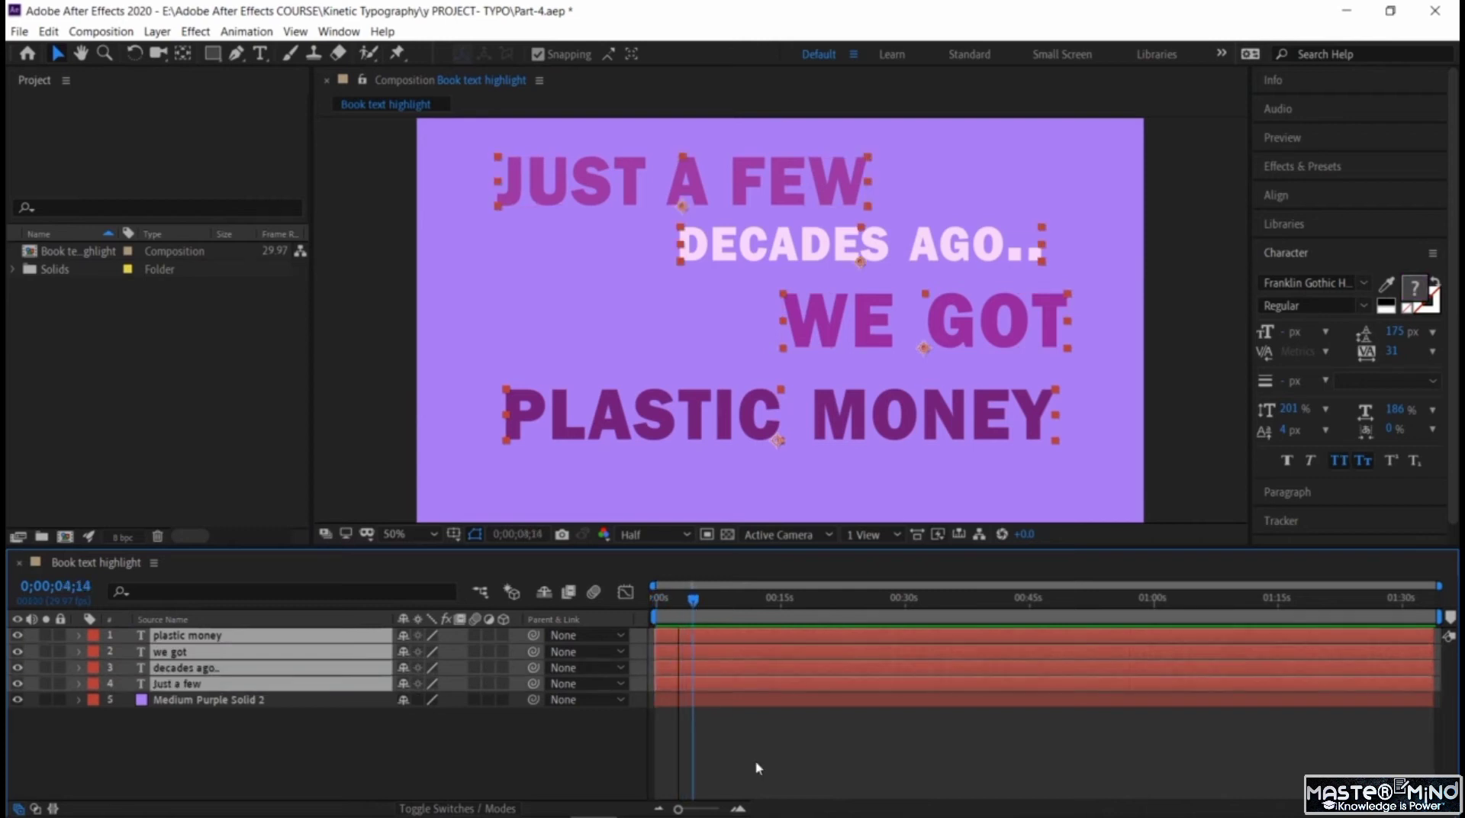
pyautogui.click(739, 809)
pyautogui.click(739, 809)
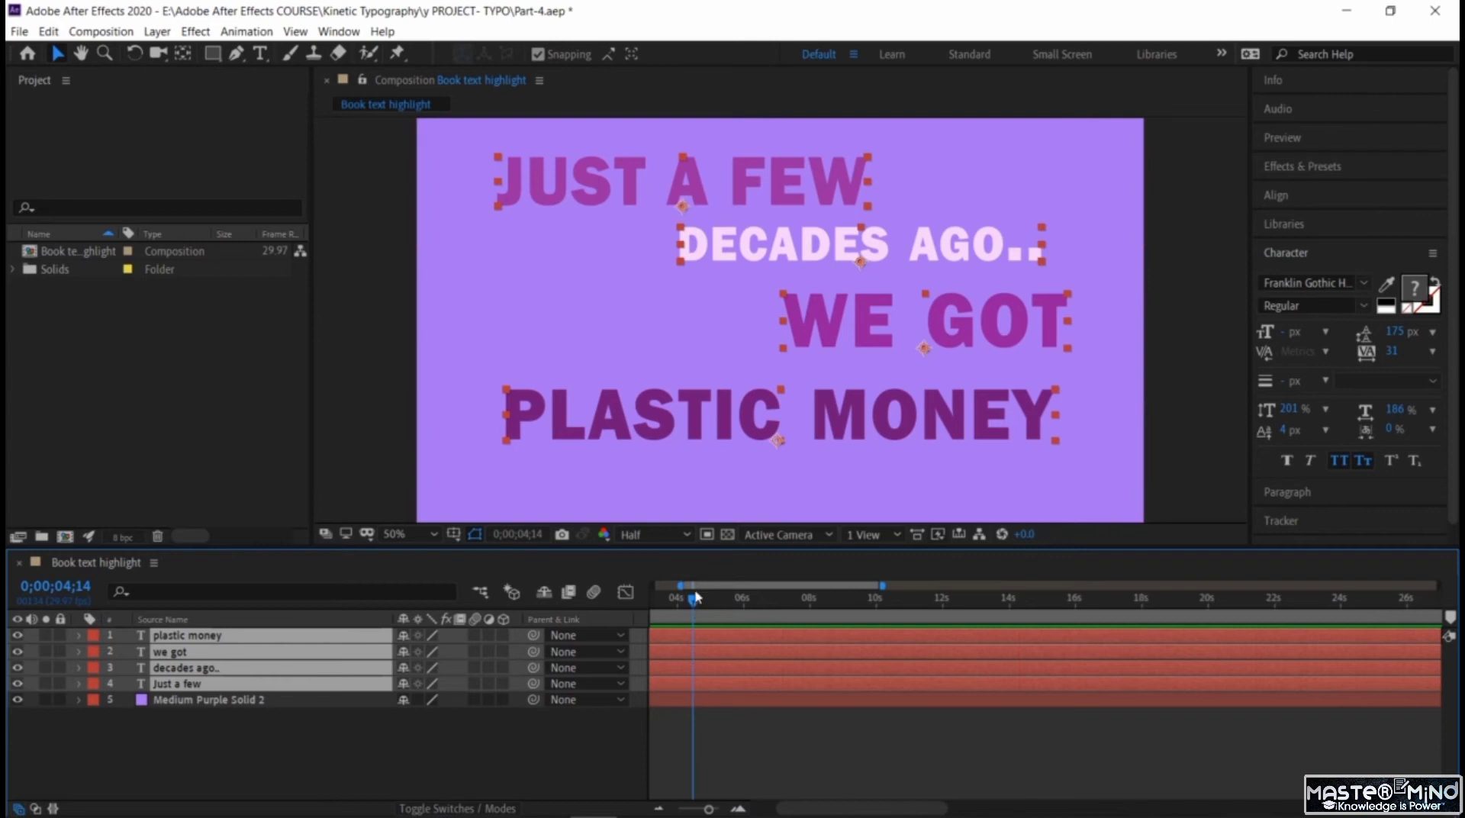
pyautogui.moveTo(695, 589); pyautogui.dragTo(644, 599)
pyautogui.moveTo(796, 604); pyautogui.dragTo(730, 599)
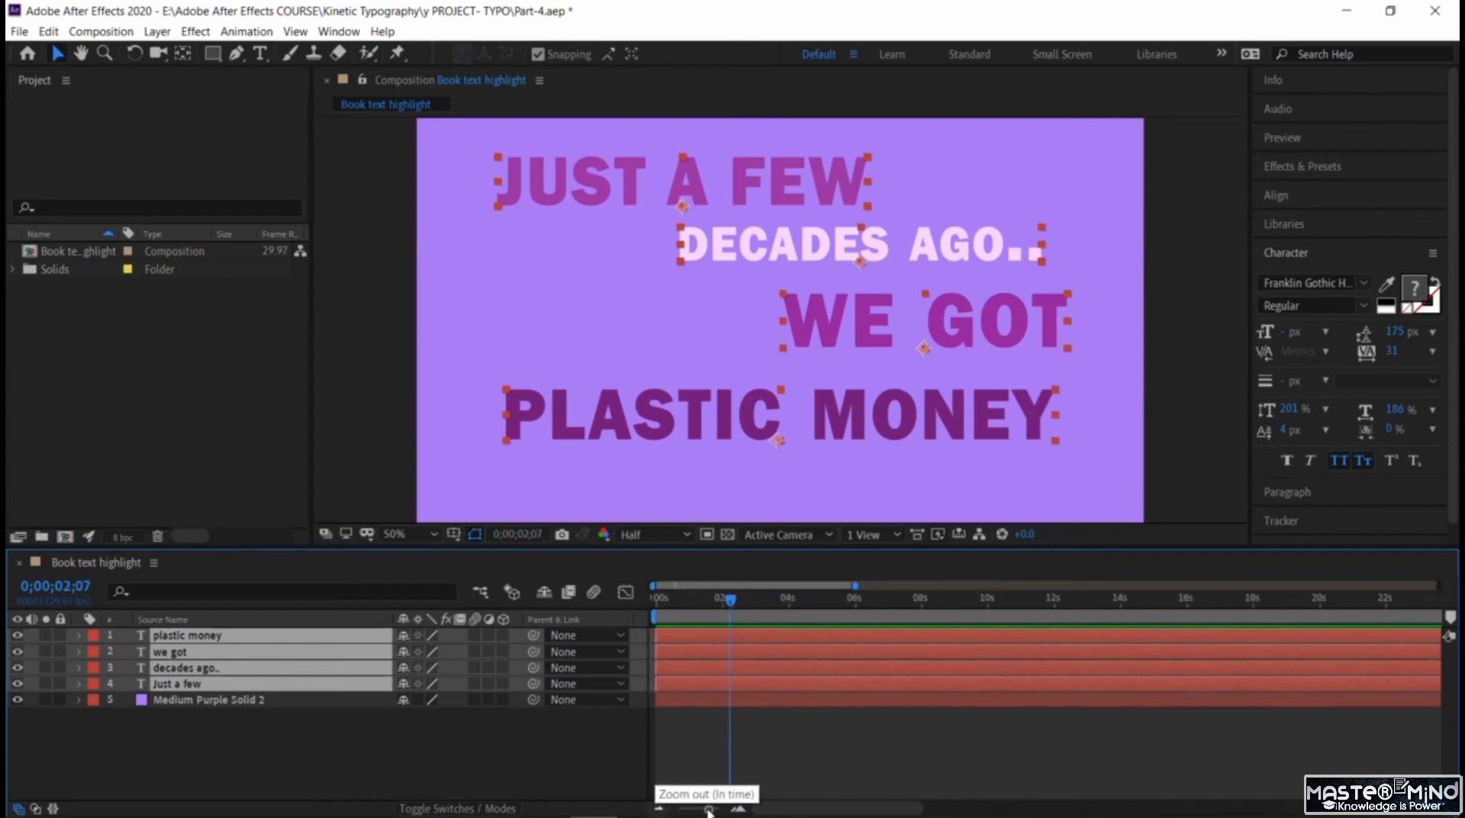
pyautogui.click(739, 810)
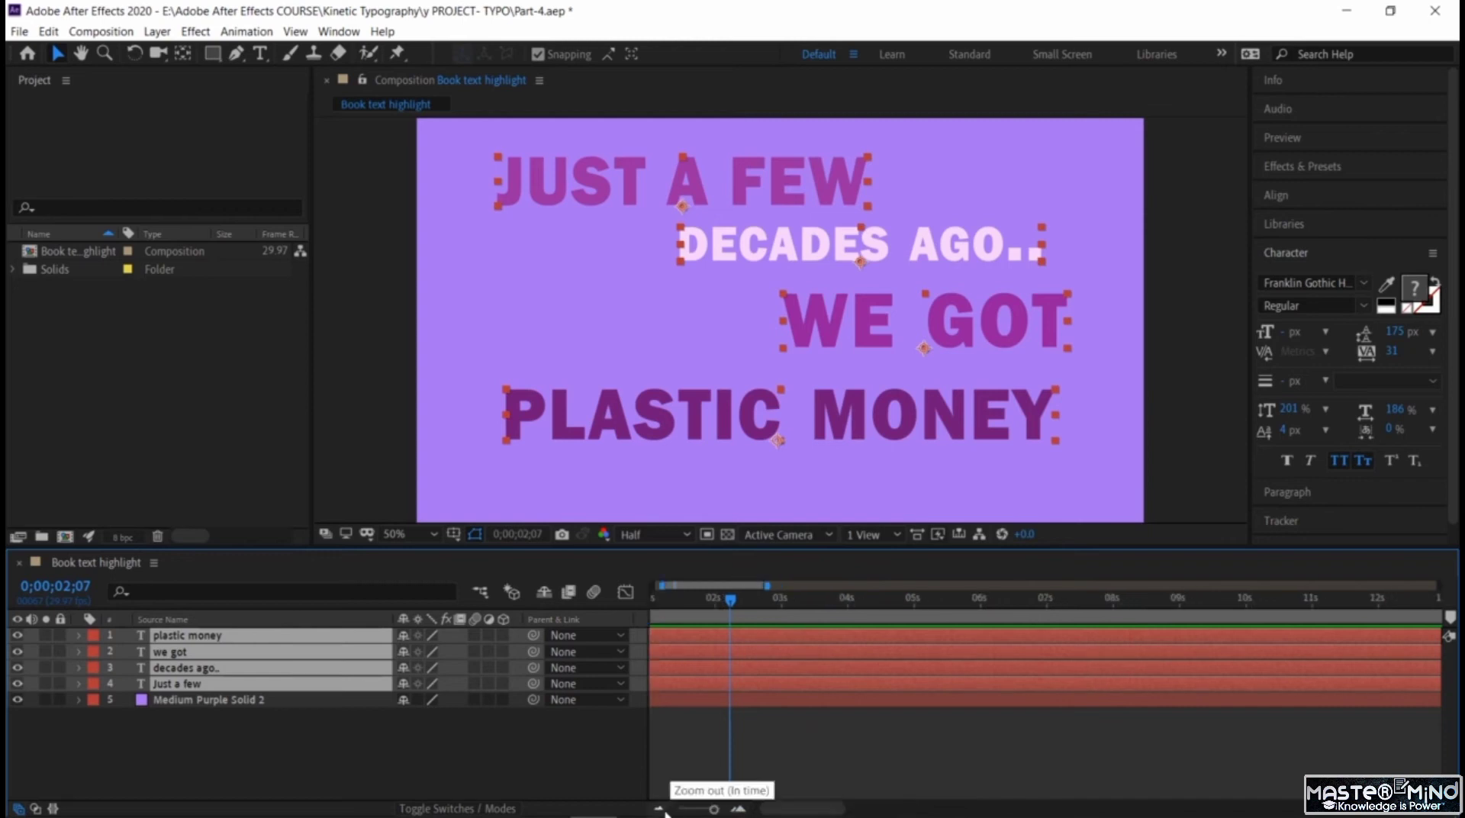
pyautogui.moveTo(725, 585); pyautogui.dragTo(699, 590)
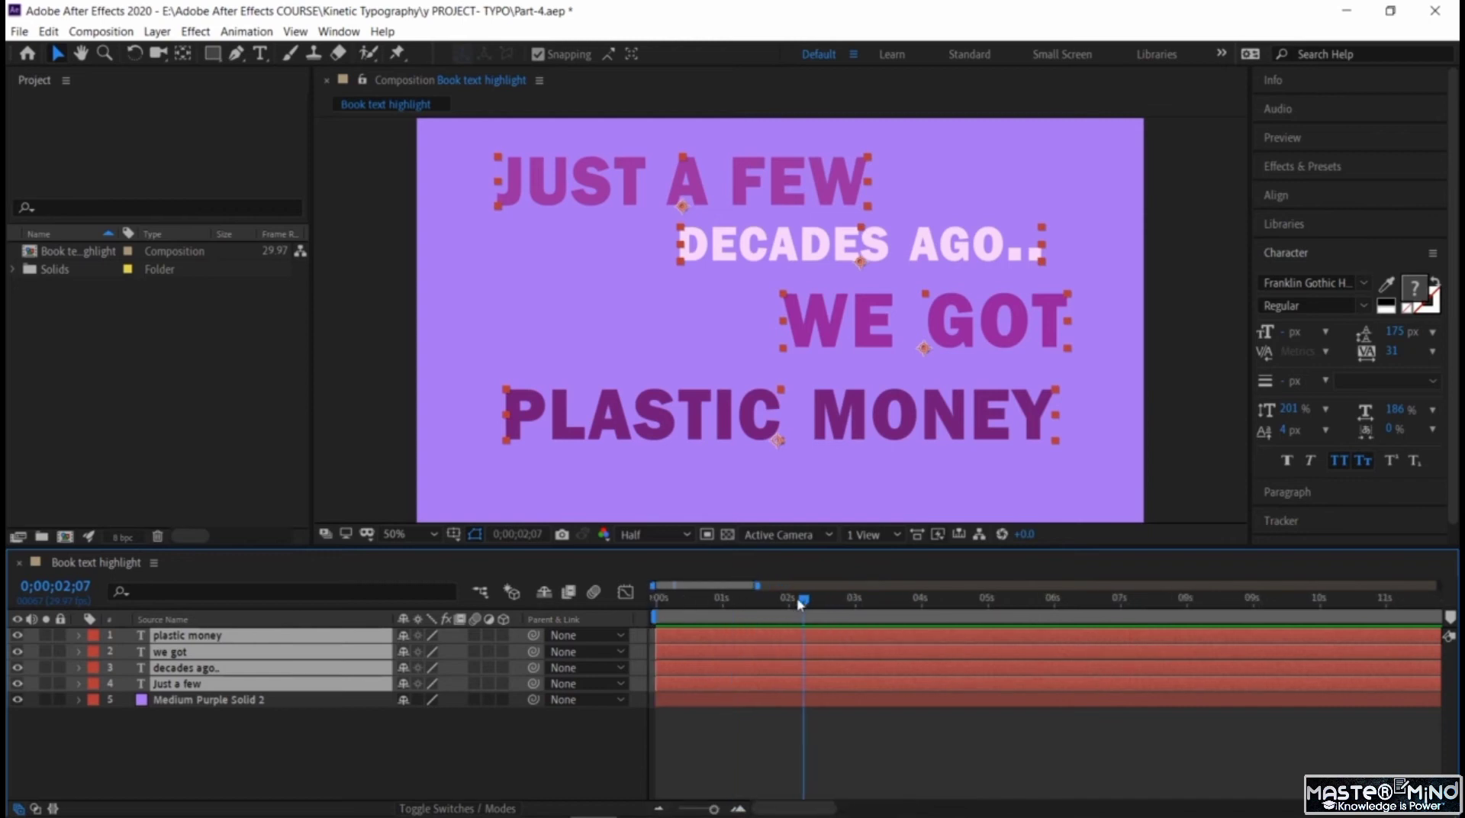
pyautogui.moveTo(802, 603); pyautogui.dragTo(789, 601)
pyautogui.hotkey('alt', '[')
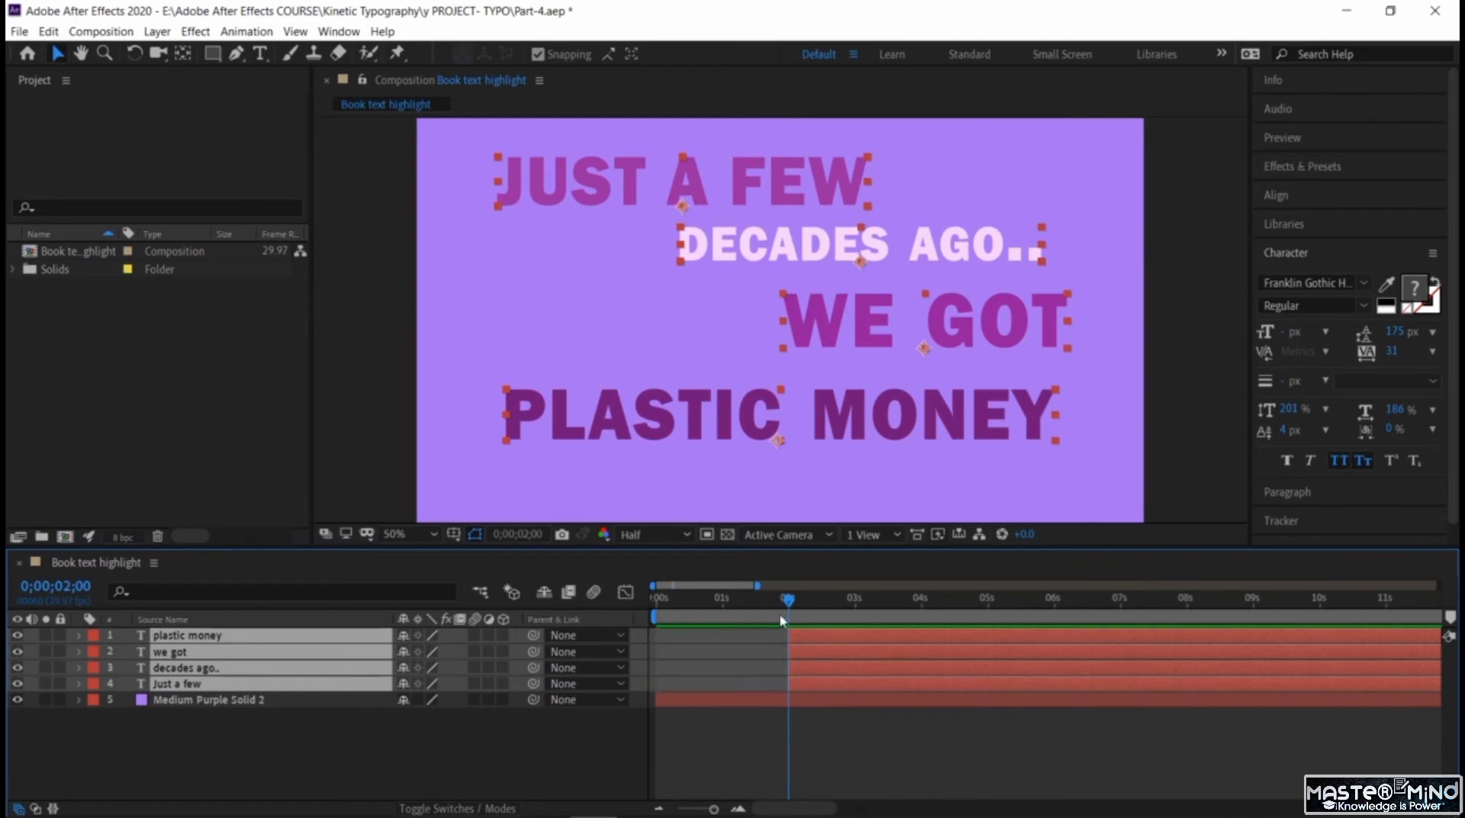
pyautogui.moveTo(790, 600); pyautogui.dragTo(774, 600)
pyautogui.press('Home')
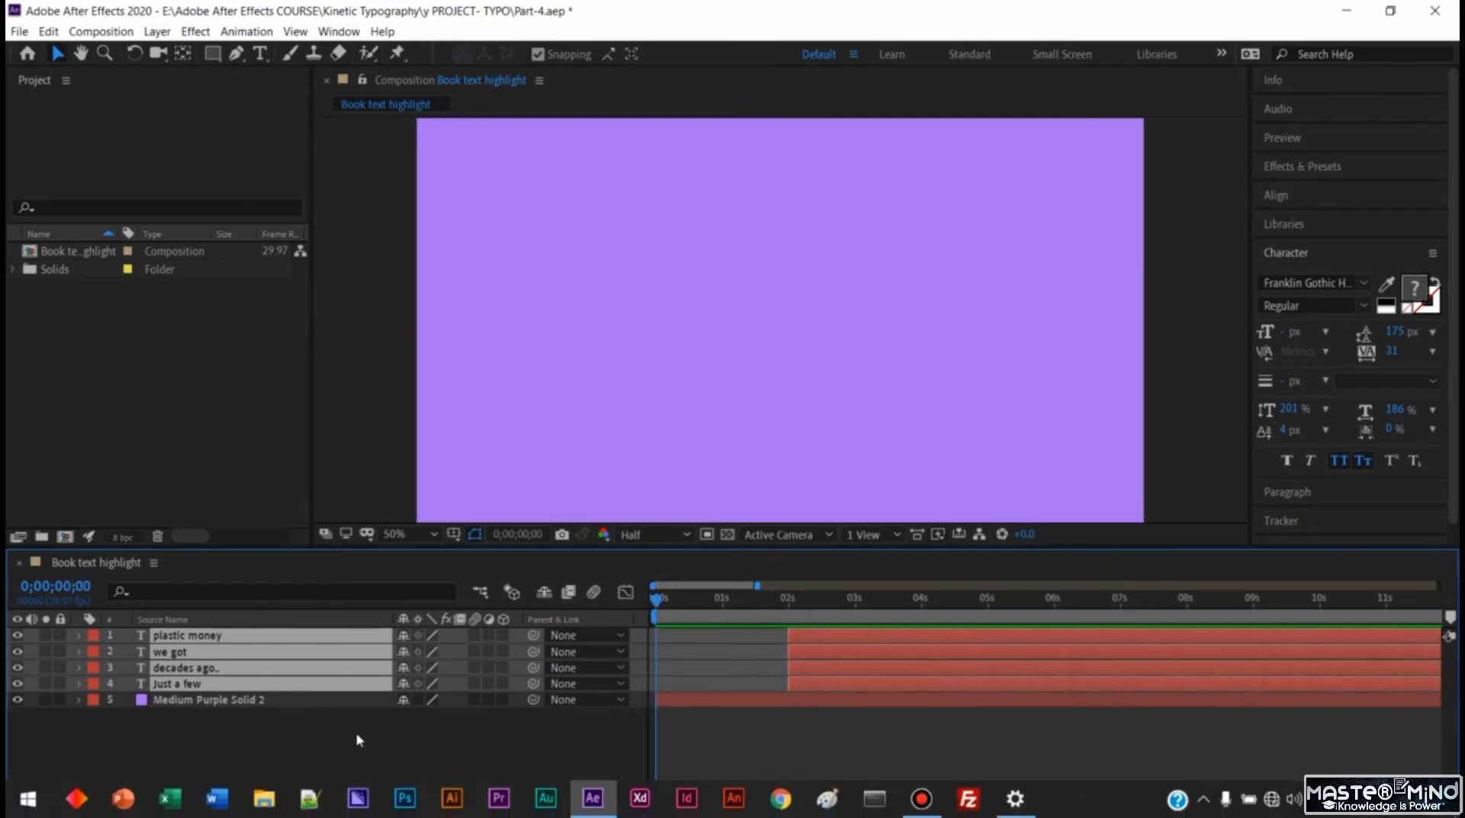
pyautogui.rightClick(357, 733)
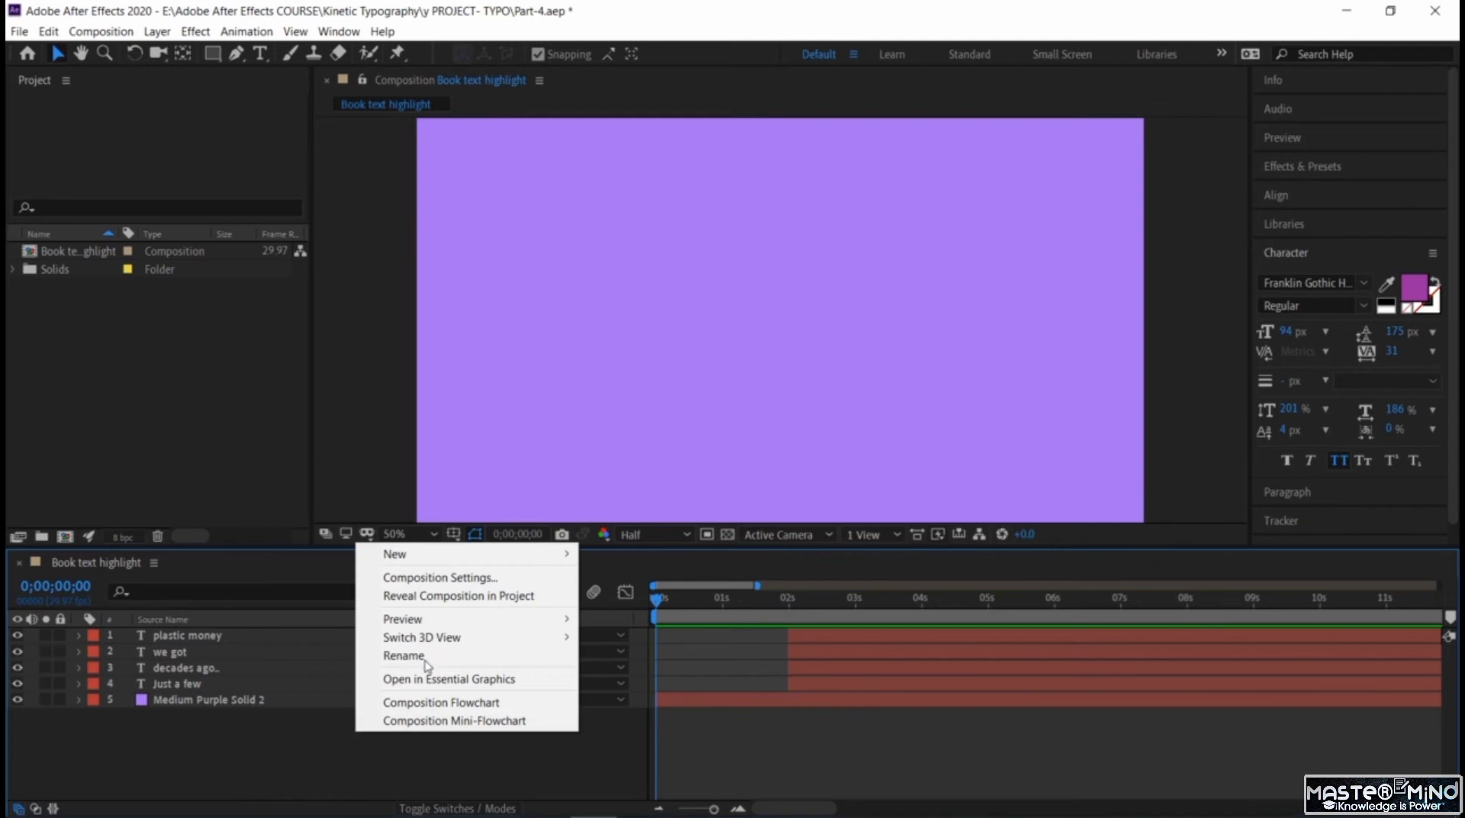
pyautogui.moveTo(474, 555)
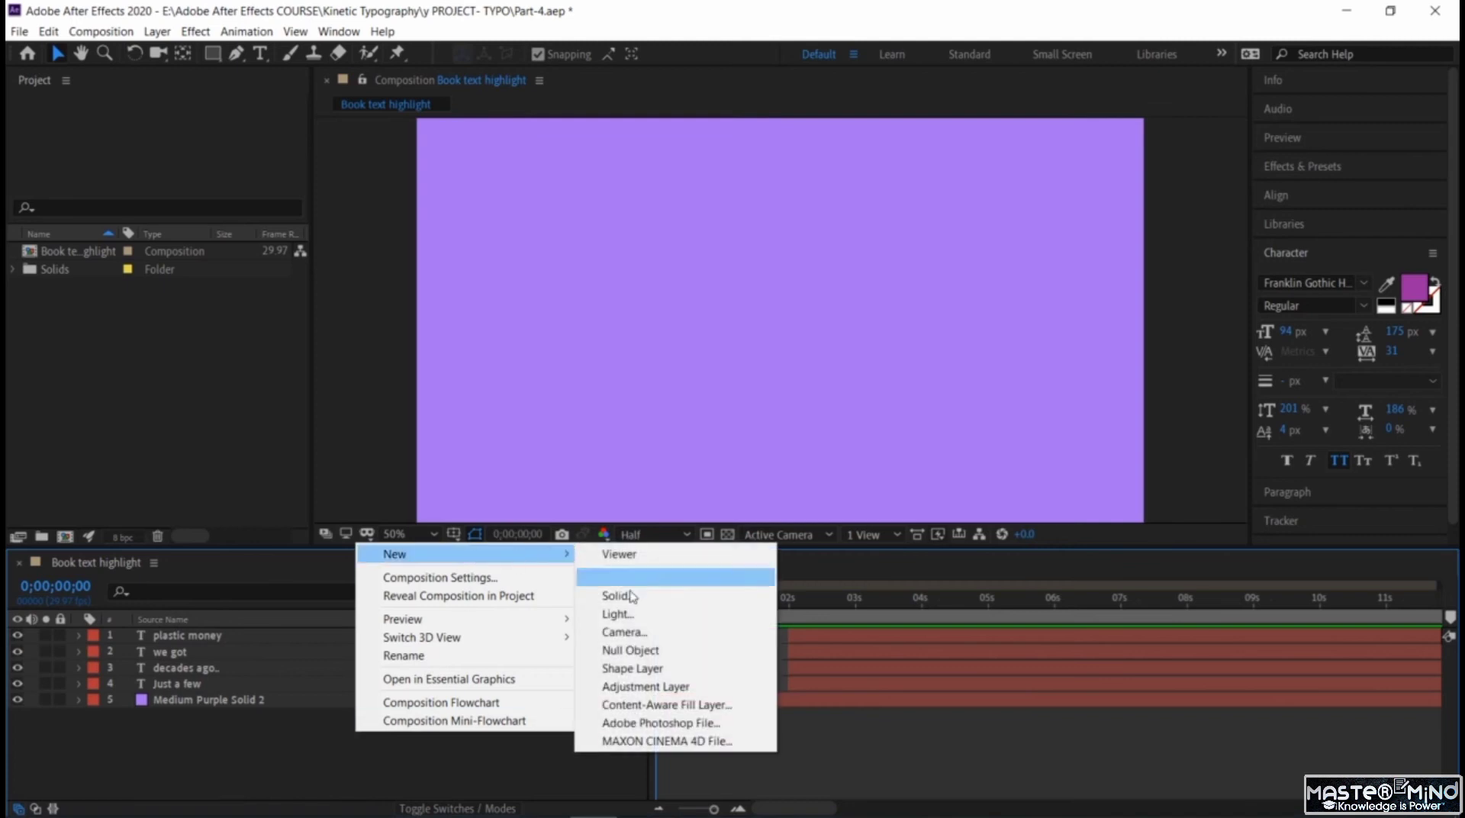
pyautogui.click(320, 748)
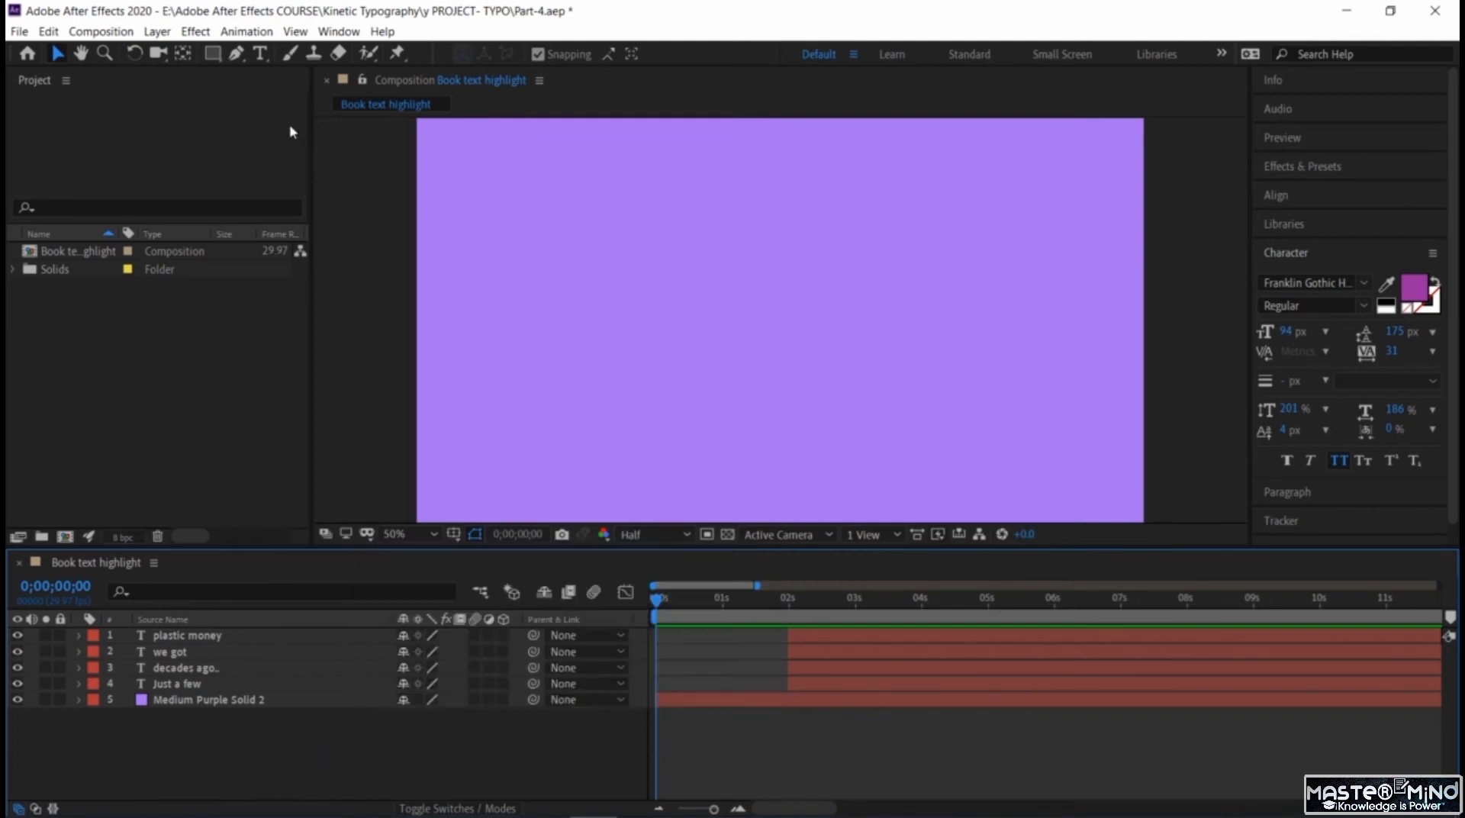
# - Draw a near-black rectangle on a new shape layer, larger than the frame, and shift it to cover the whole composition
pyautogui.click(212, 52)
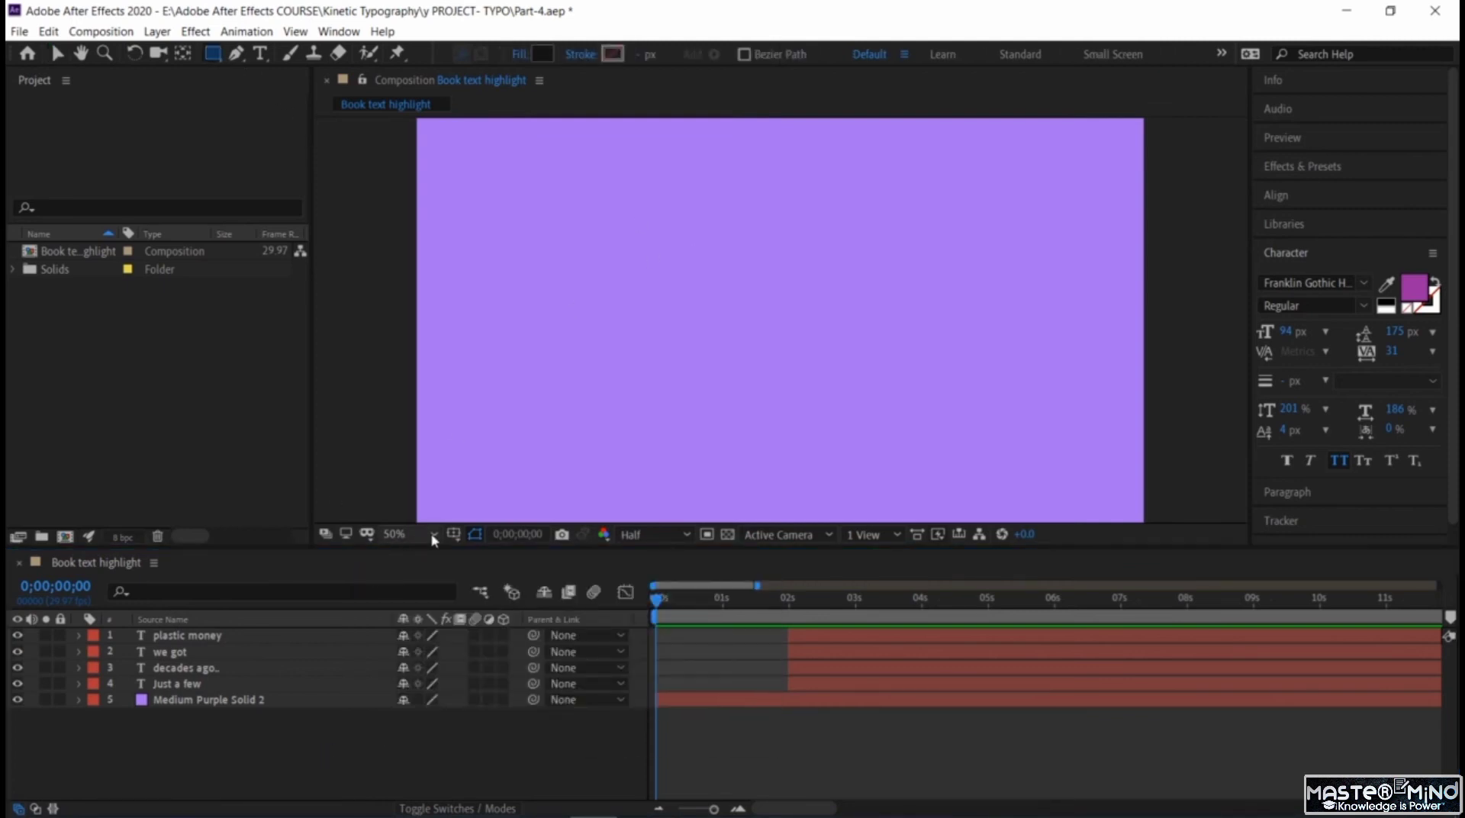
pyautogui.click(428, 534)
pyautogui.click(429, 325)
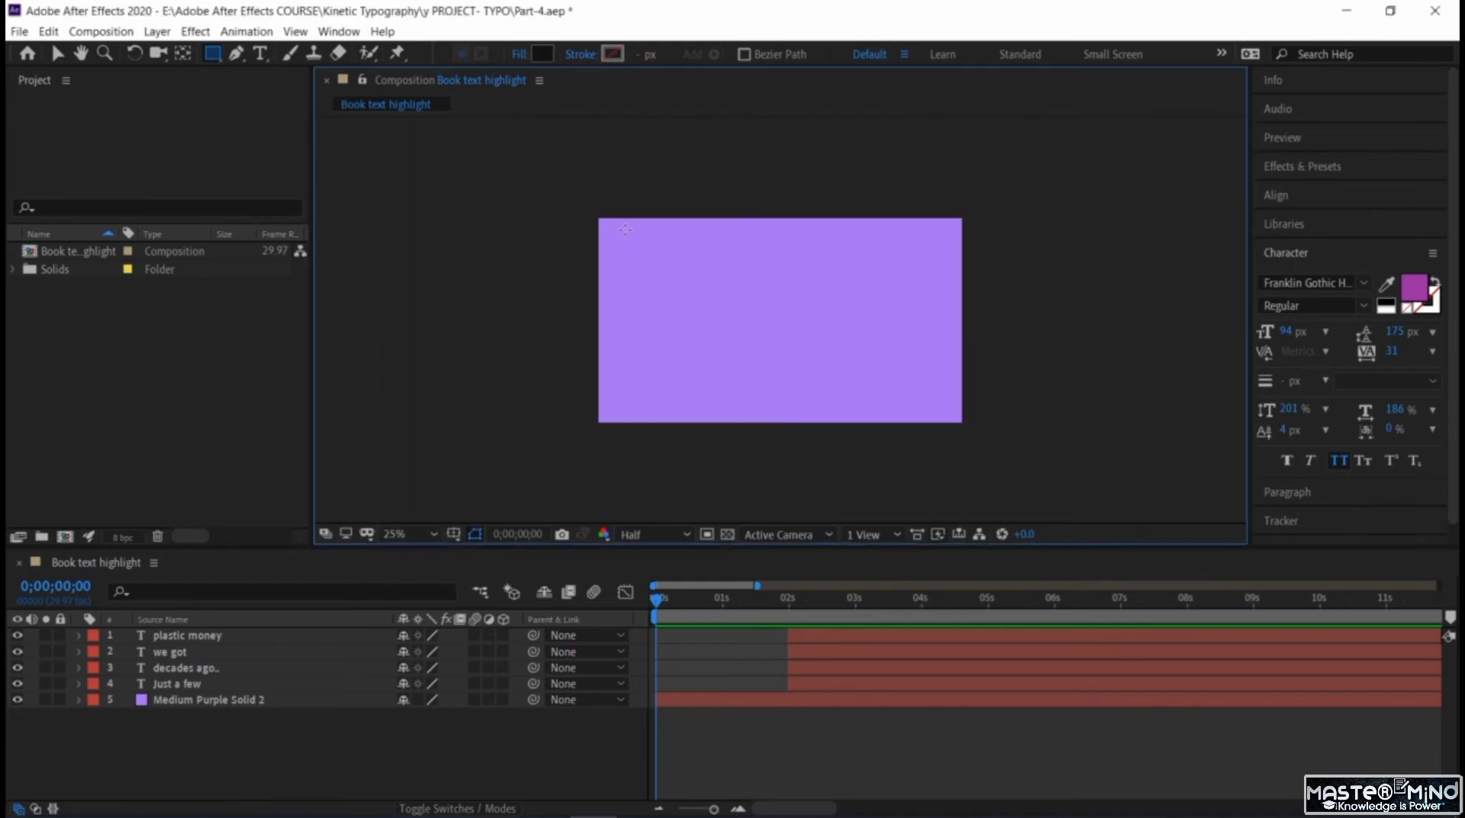
pyautogui.moveTo(598, 161)
pyautogui.mouseDown()
pyautogui.moveTo(1048, 494)
pyautogui.moveTo(972, 436)
pyautogui.moveTo(978, 466)
pyautogui.mouseUp()
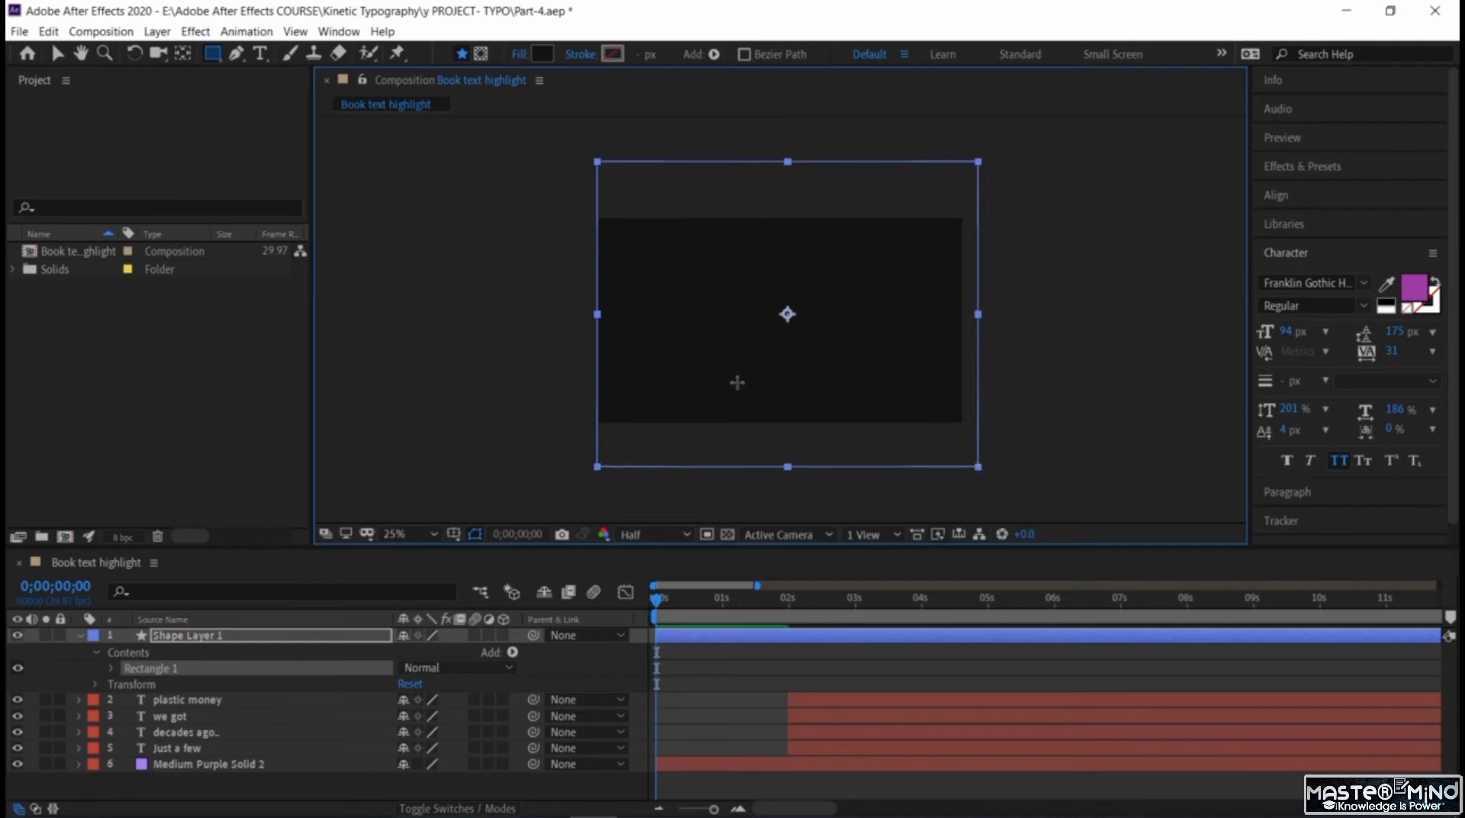
pyautogui.click(57, 53)
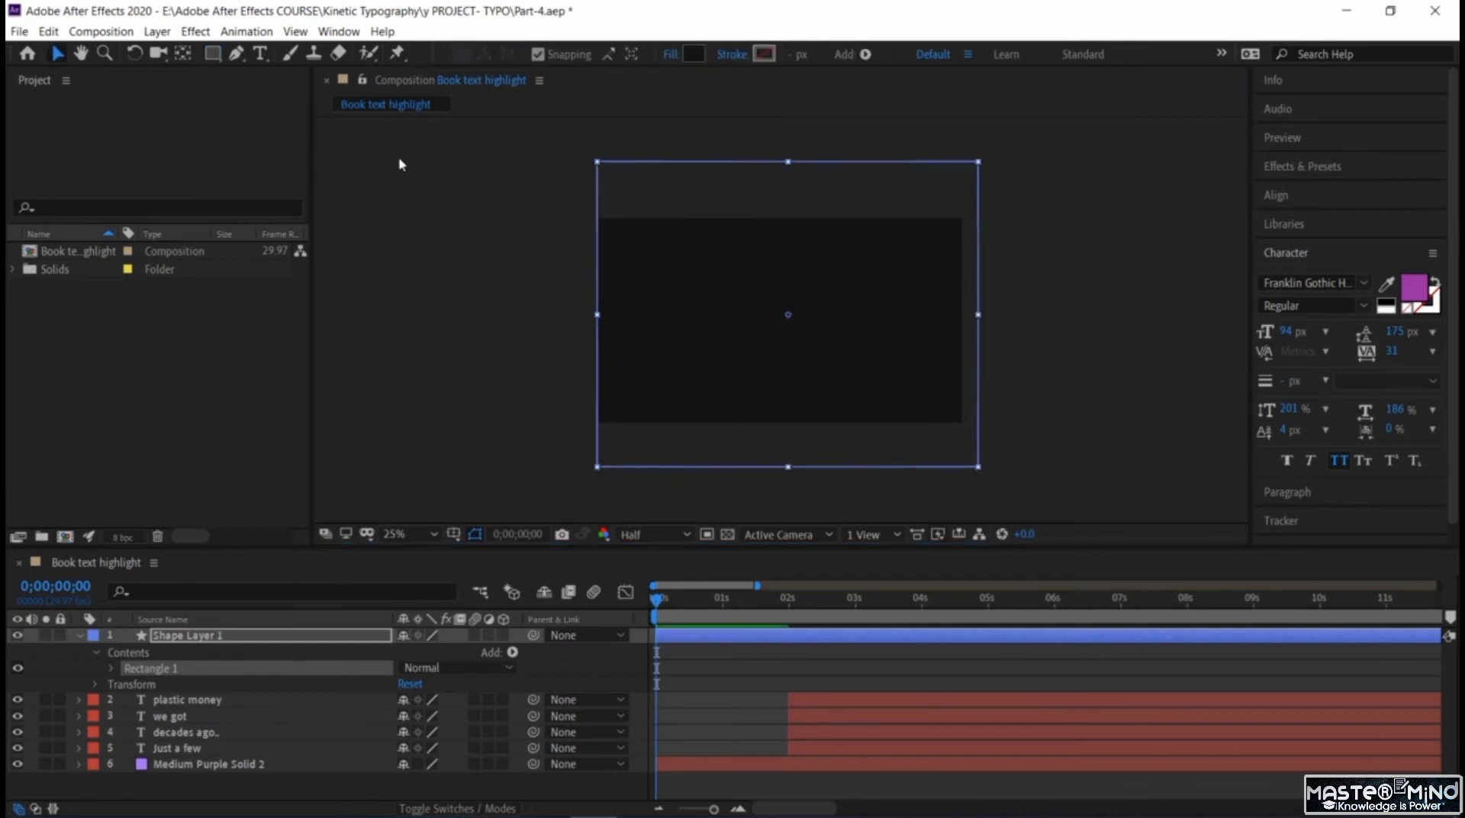
pyautogui.moveTo(714, 266); pyautogui.dragTo(703, 268)
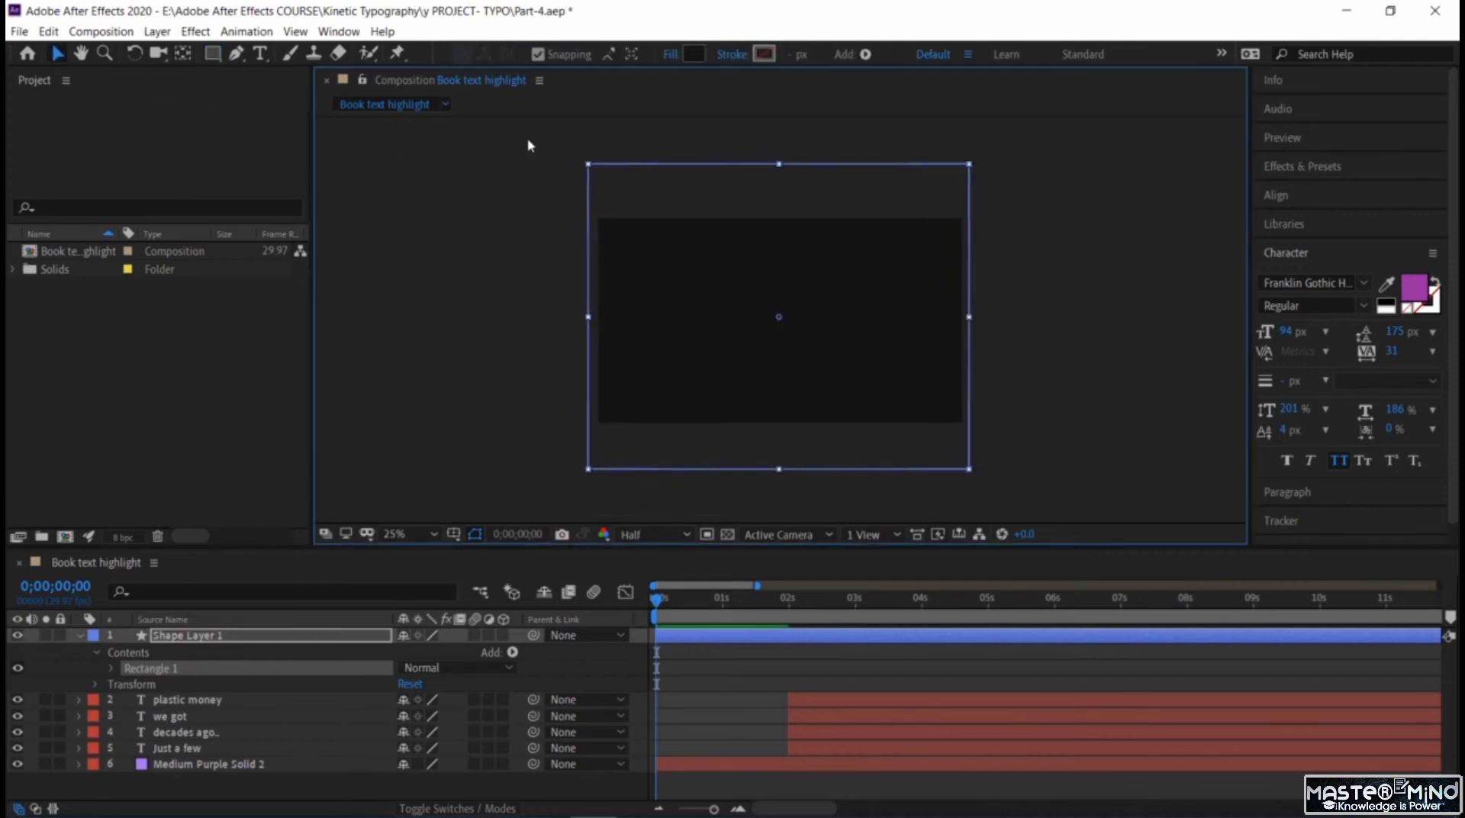
# - Rotate the black rectangle into a diamond and make it the alpha track matte of Medium Purple Solid 2, directly above that solid
pyautogui.moveTo(565, 180); pyautogui.dragTo(574, 329)
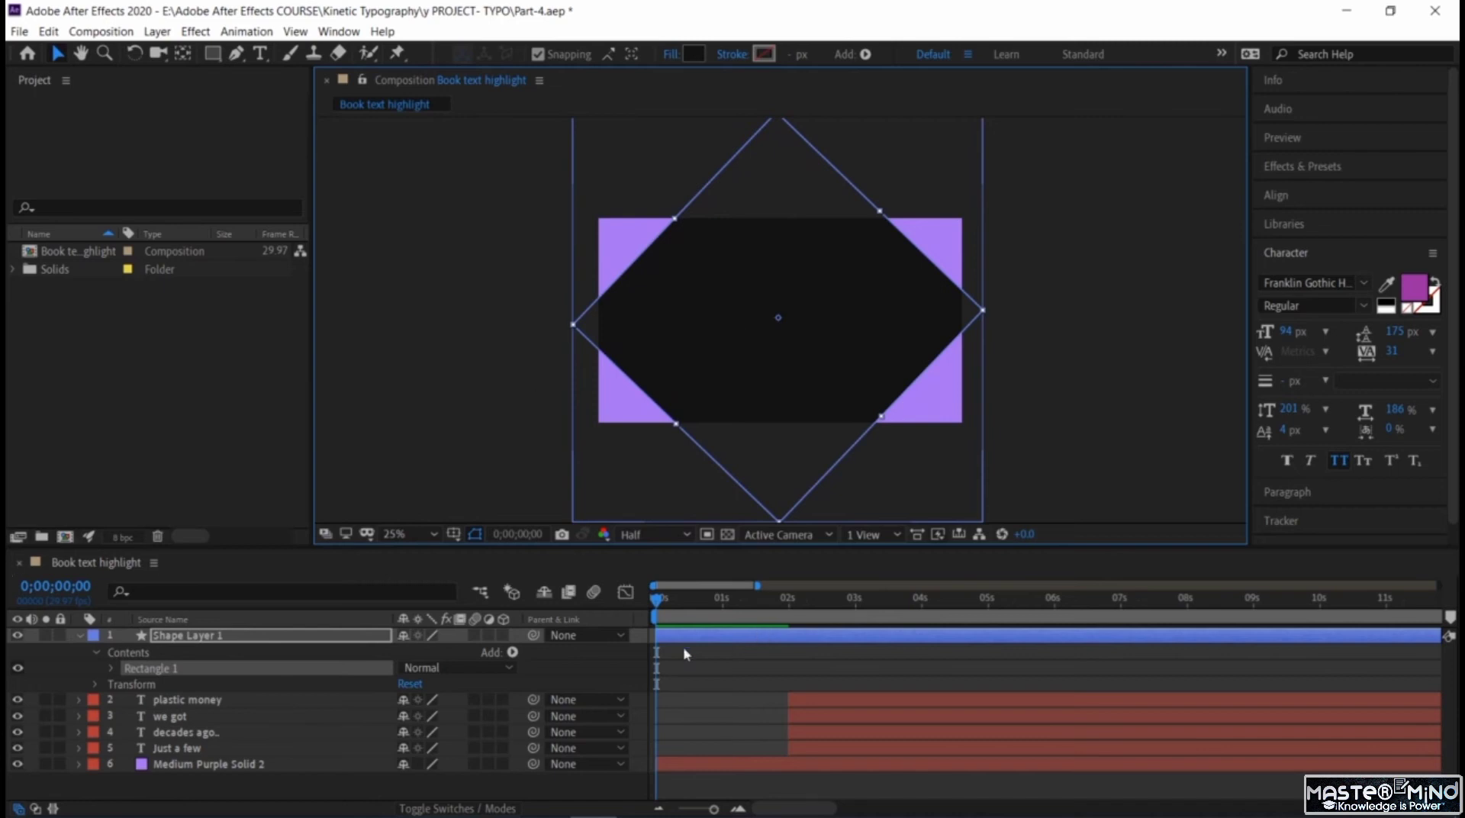
pyautogui.click(18, 635)
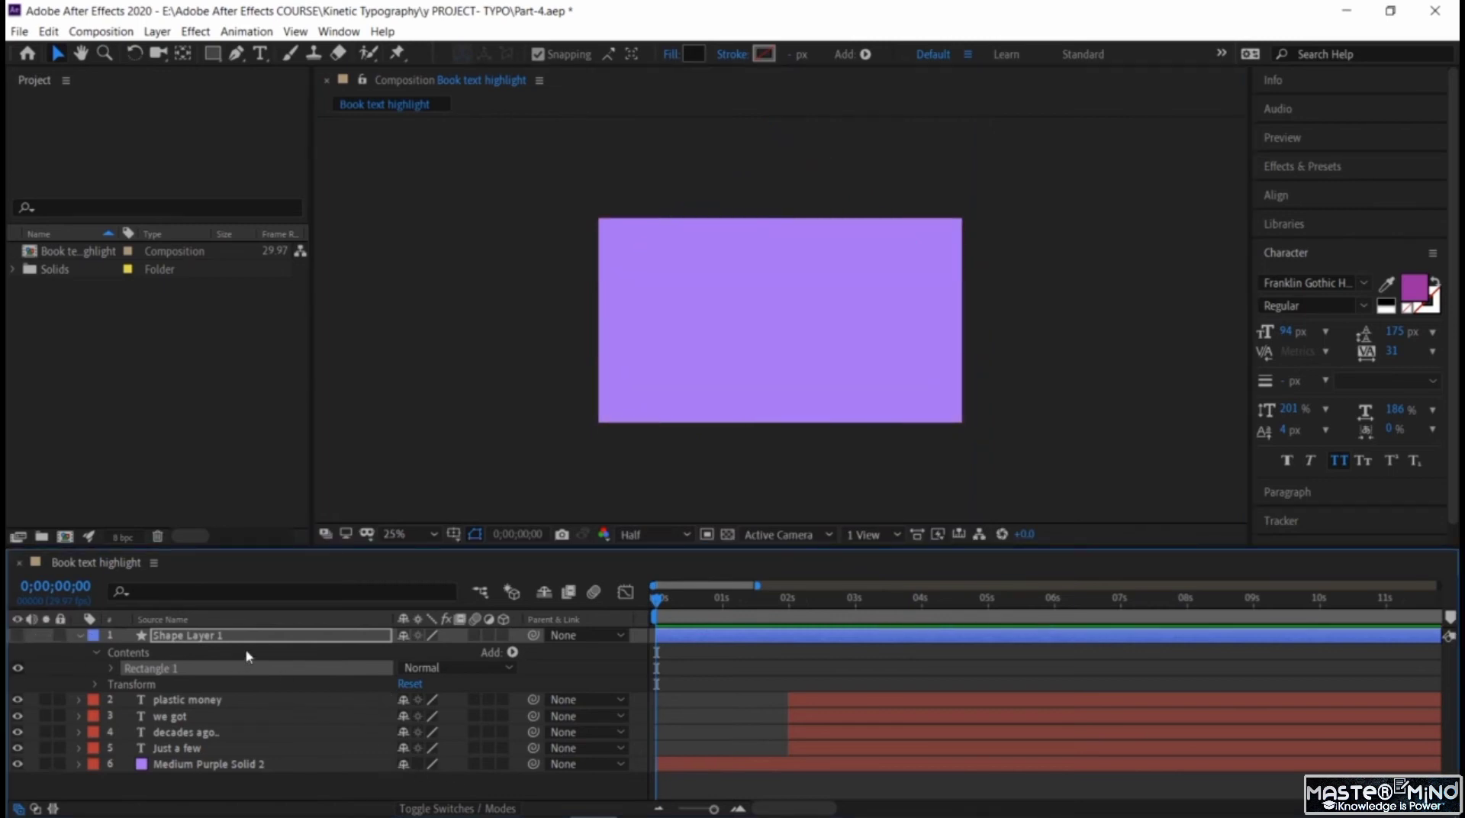
pyautogui.moveTo(244, 636); pyautogui.dragTo(231, 755)
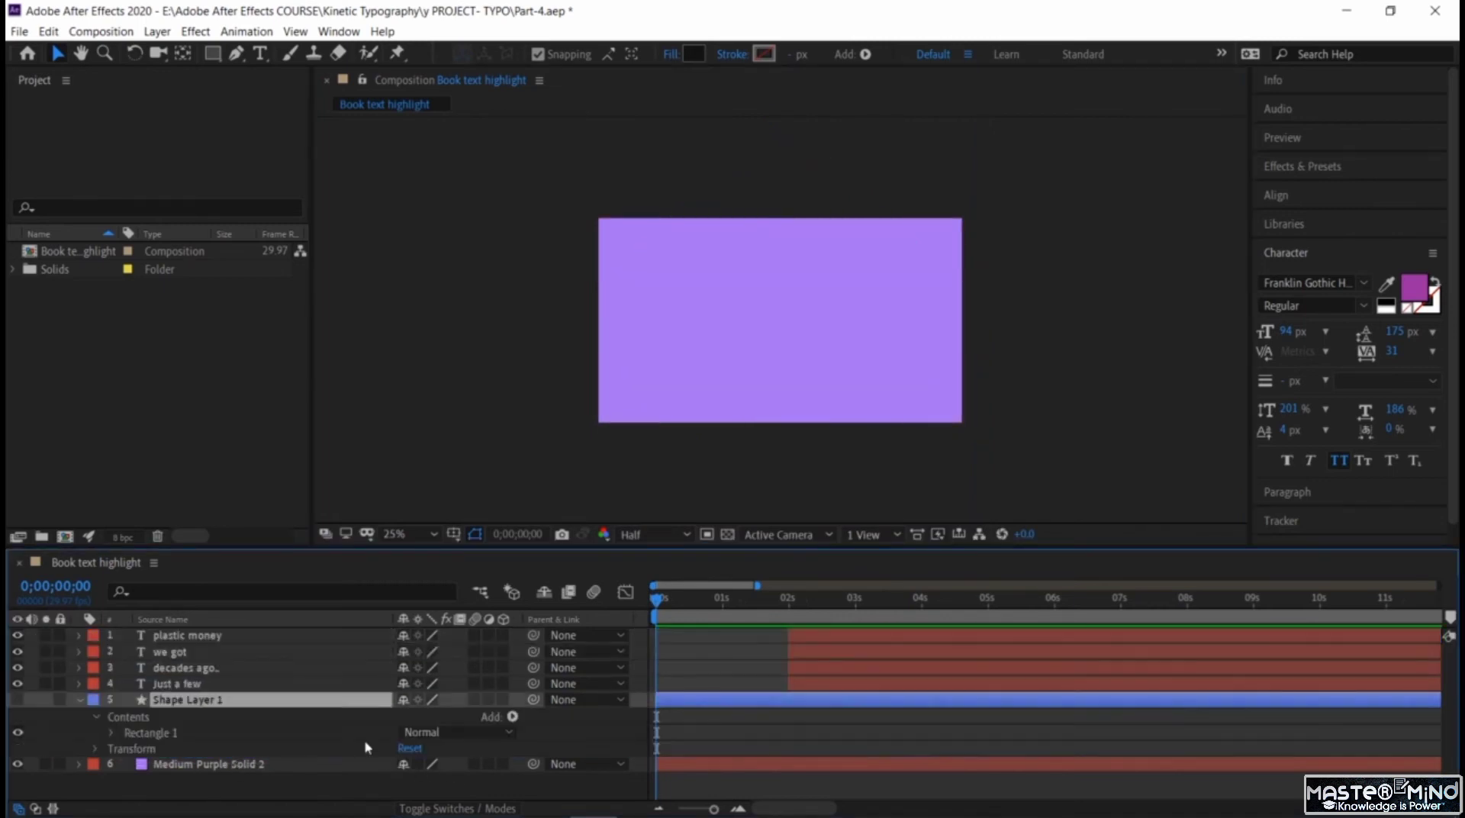
pyautogui.click(37, 809)
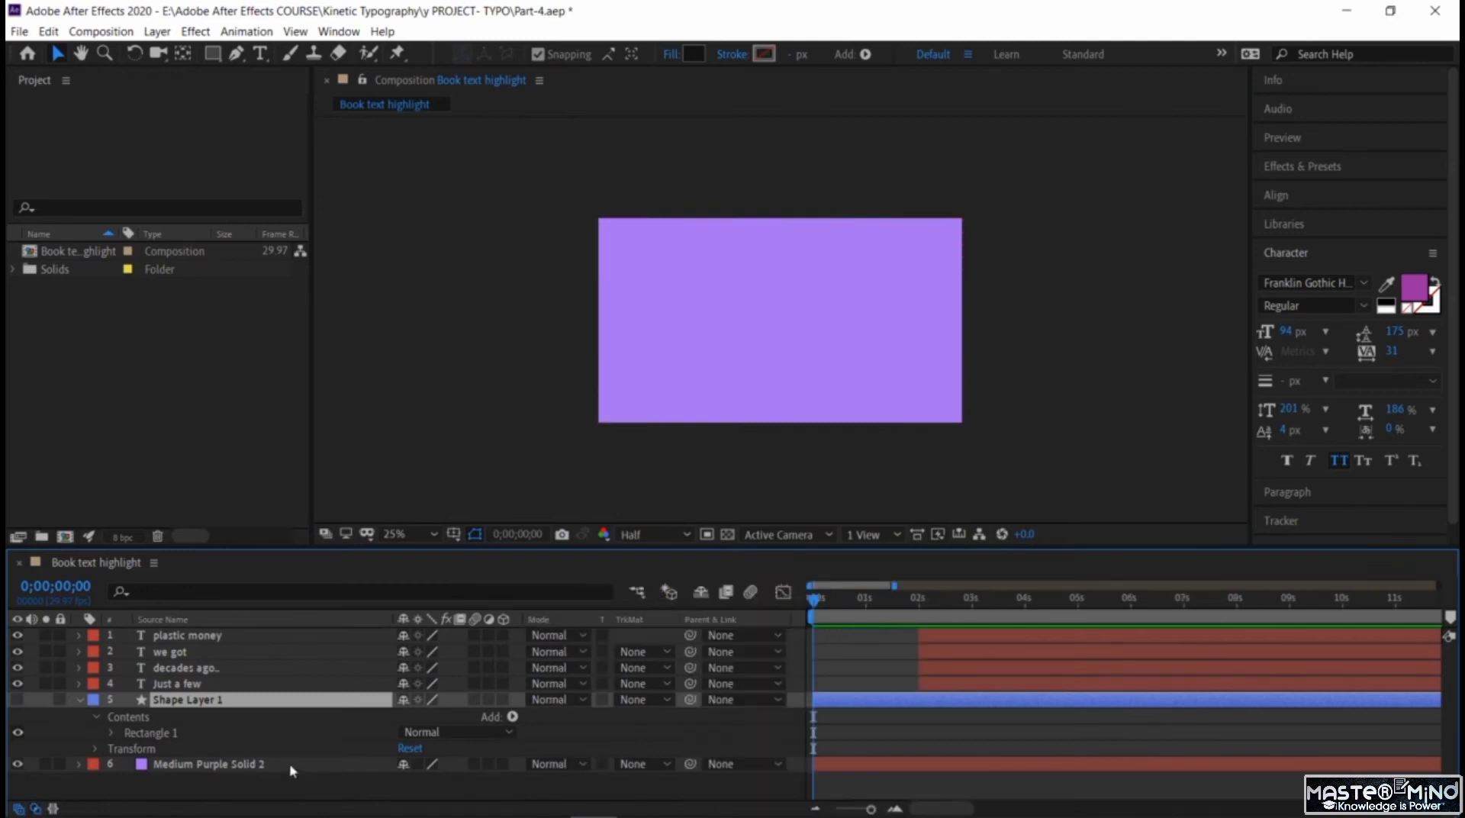
pyautogui.click(659, 764)
pyautogui.click(702, 690)
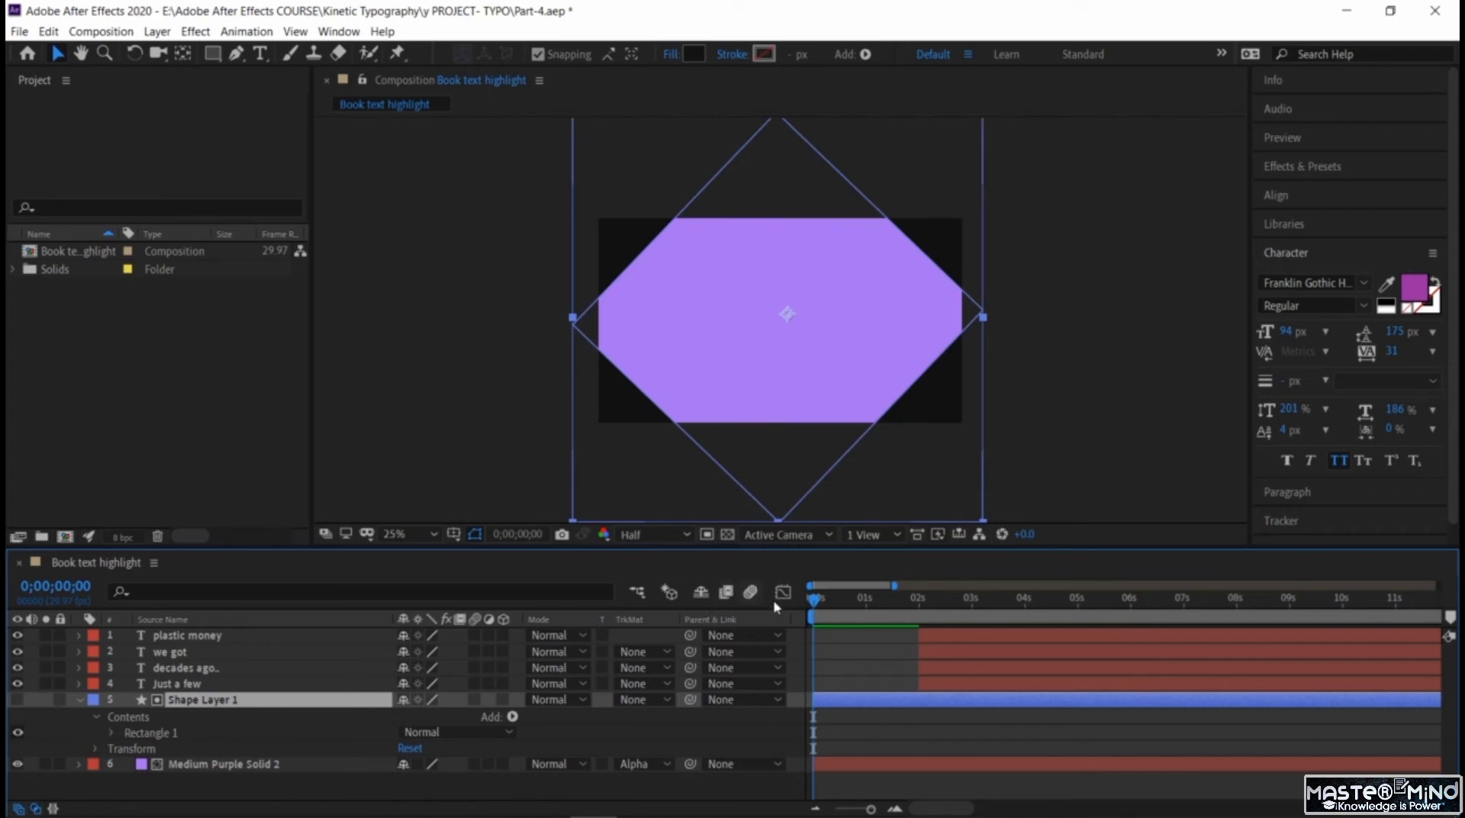
# - Add a Scale keyframe of 0% to the diamond shape layer at 0;00;00;14
pyautogui.moveTo(817, 600); pyautogui.dragTo(841, 608)
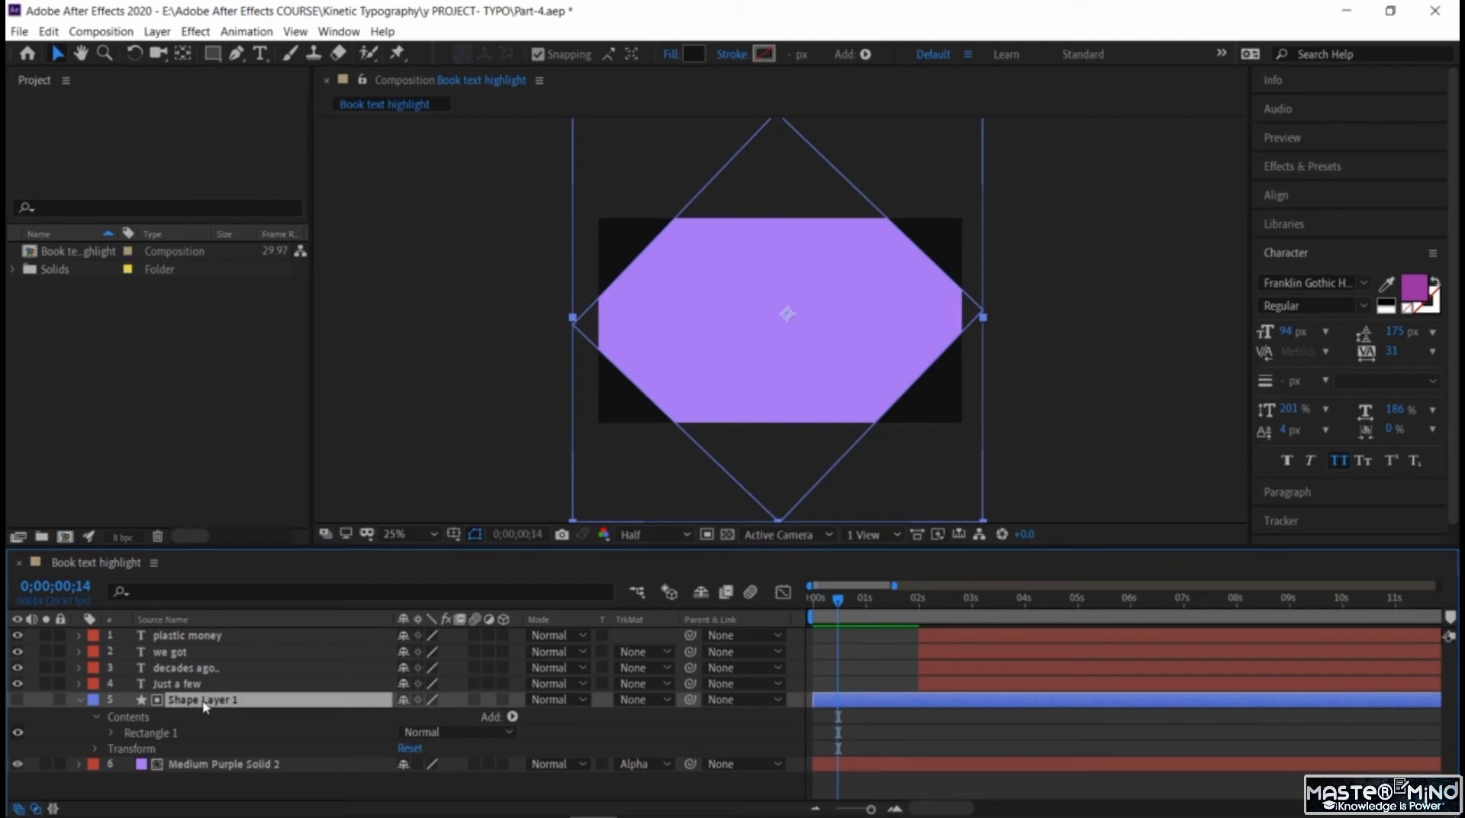
pyautogui.press('s')
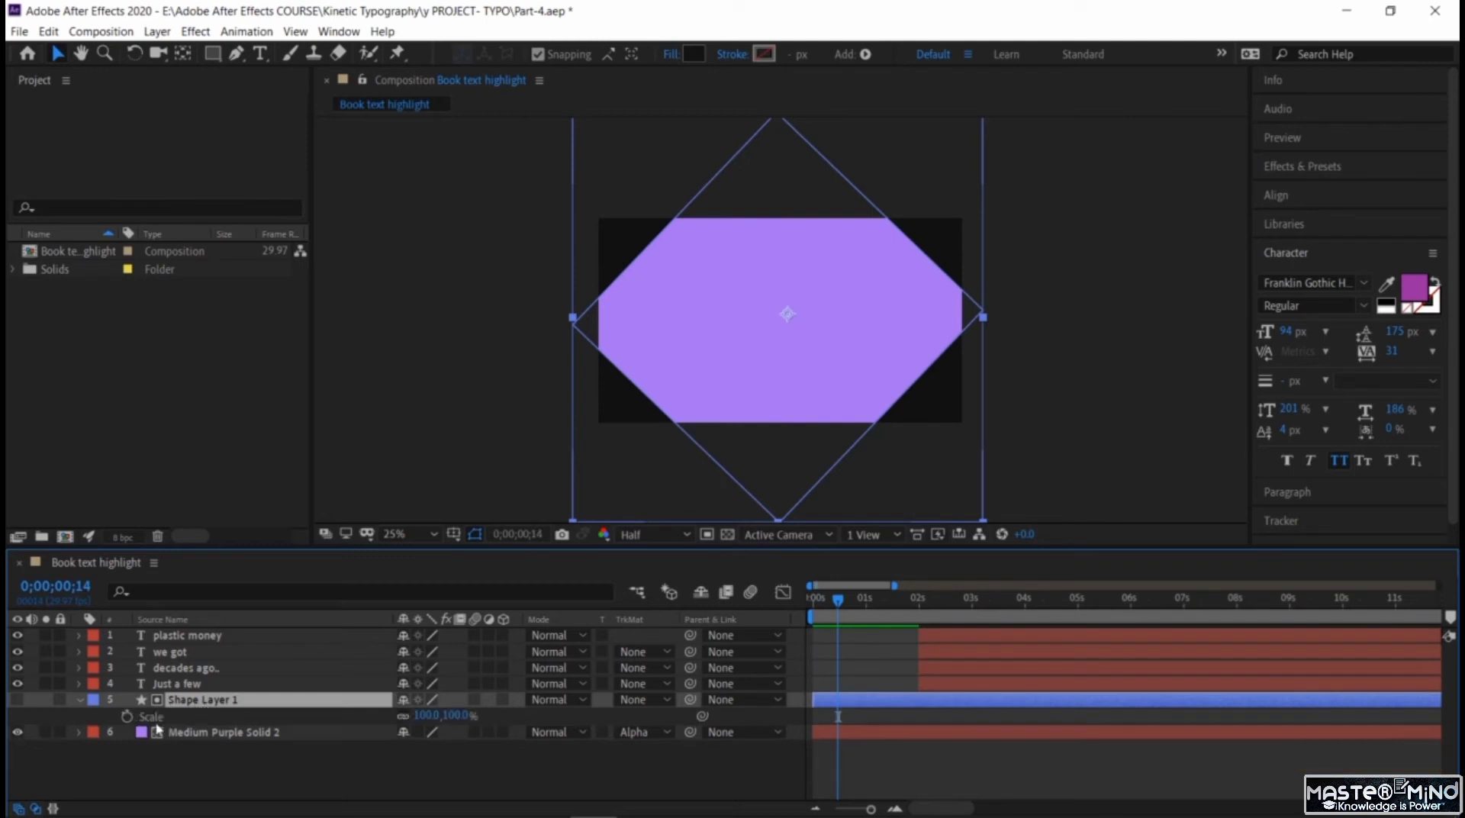
pyautogui.click(127, 717)
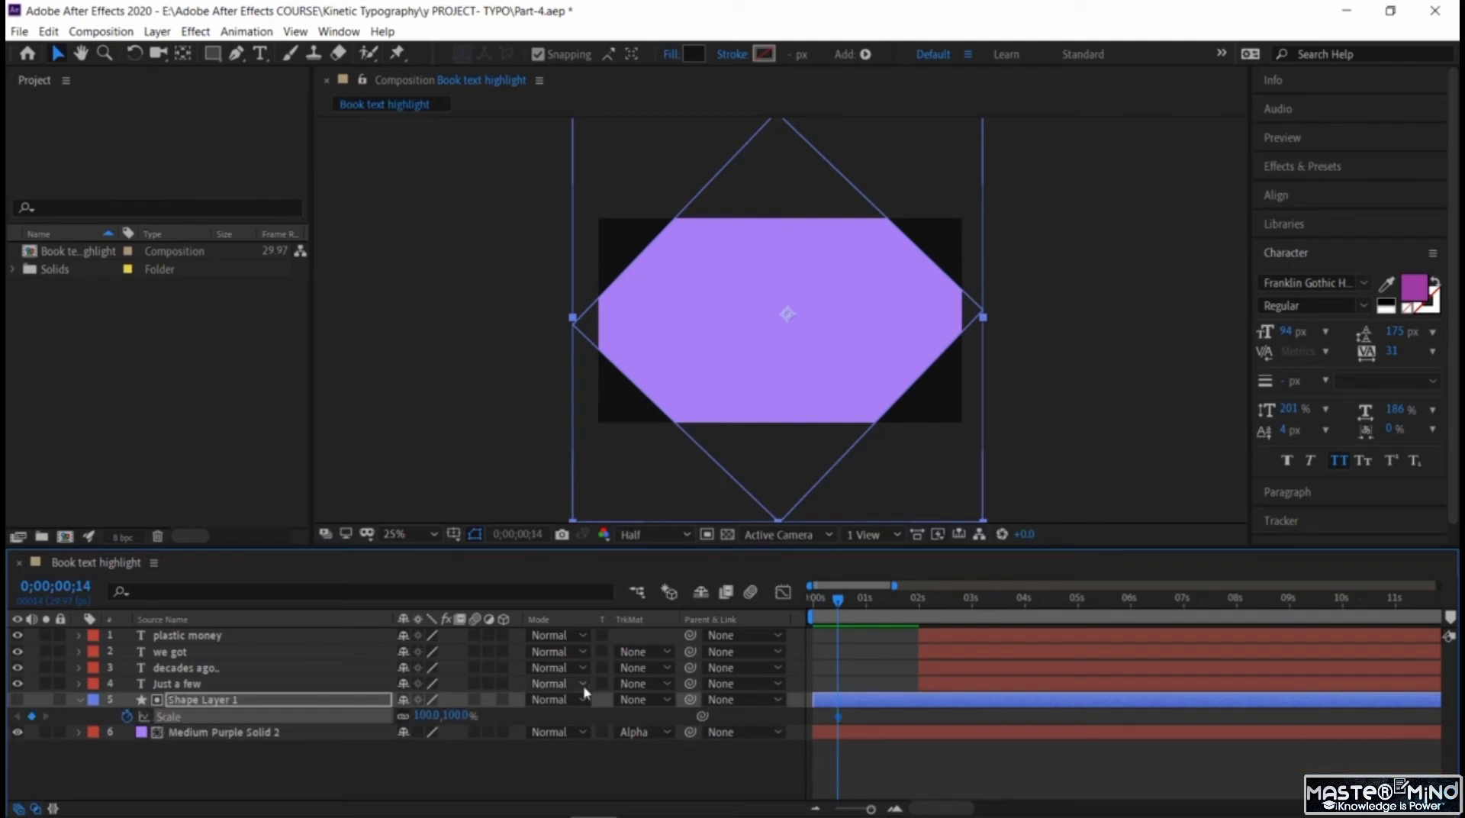
pyautogui.click(432, 715)
pyautogui.write('0')
pyautogui.press('Return')
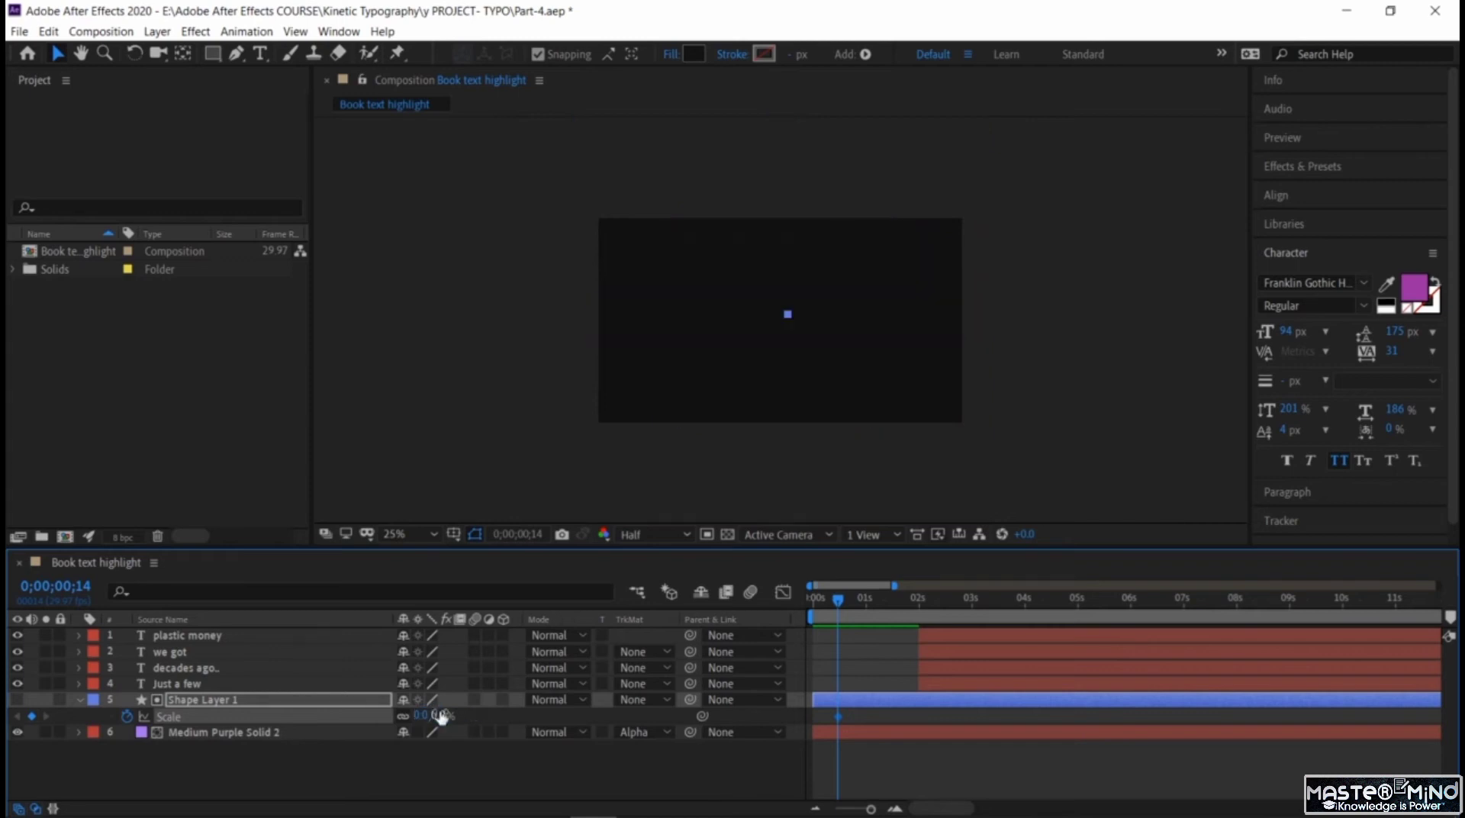
# - Add a second Scale keyframe to the diamond shape layer at 0;00;01;01 with a value of 100%
pyautogui.moveTo(839, 603); pyautogui.dragTo(867, 600)
pyautogui.click(31, 716)
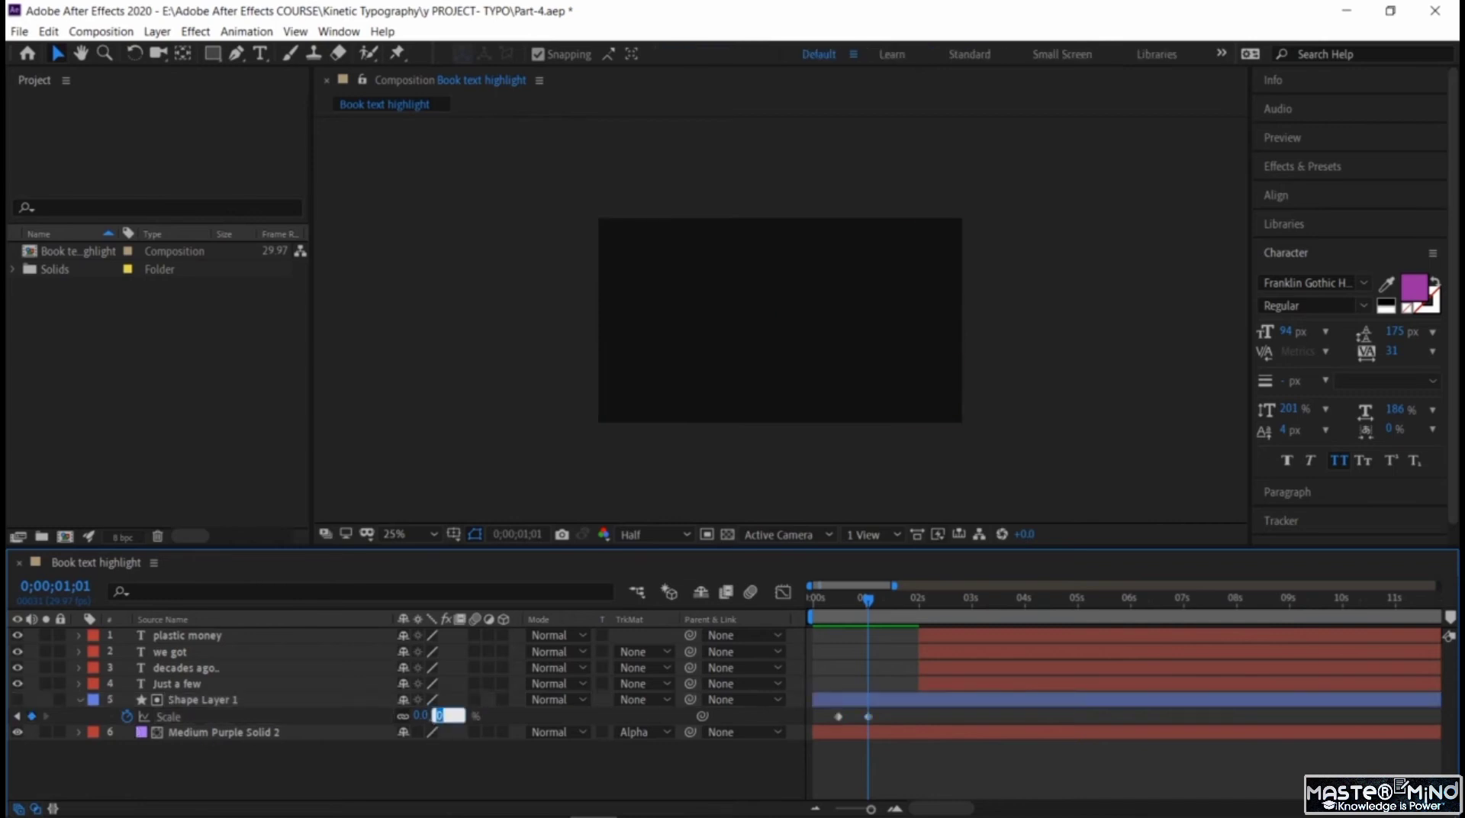
pyautogui.write('100')
pyautogui.press('Return')
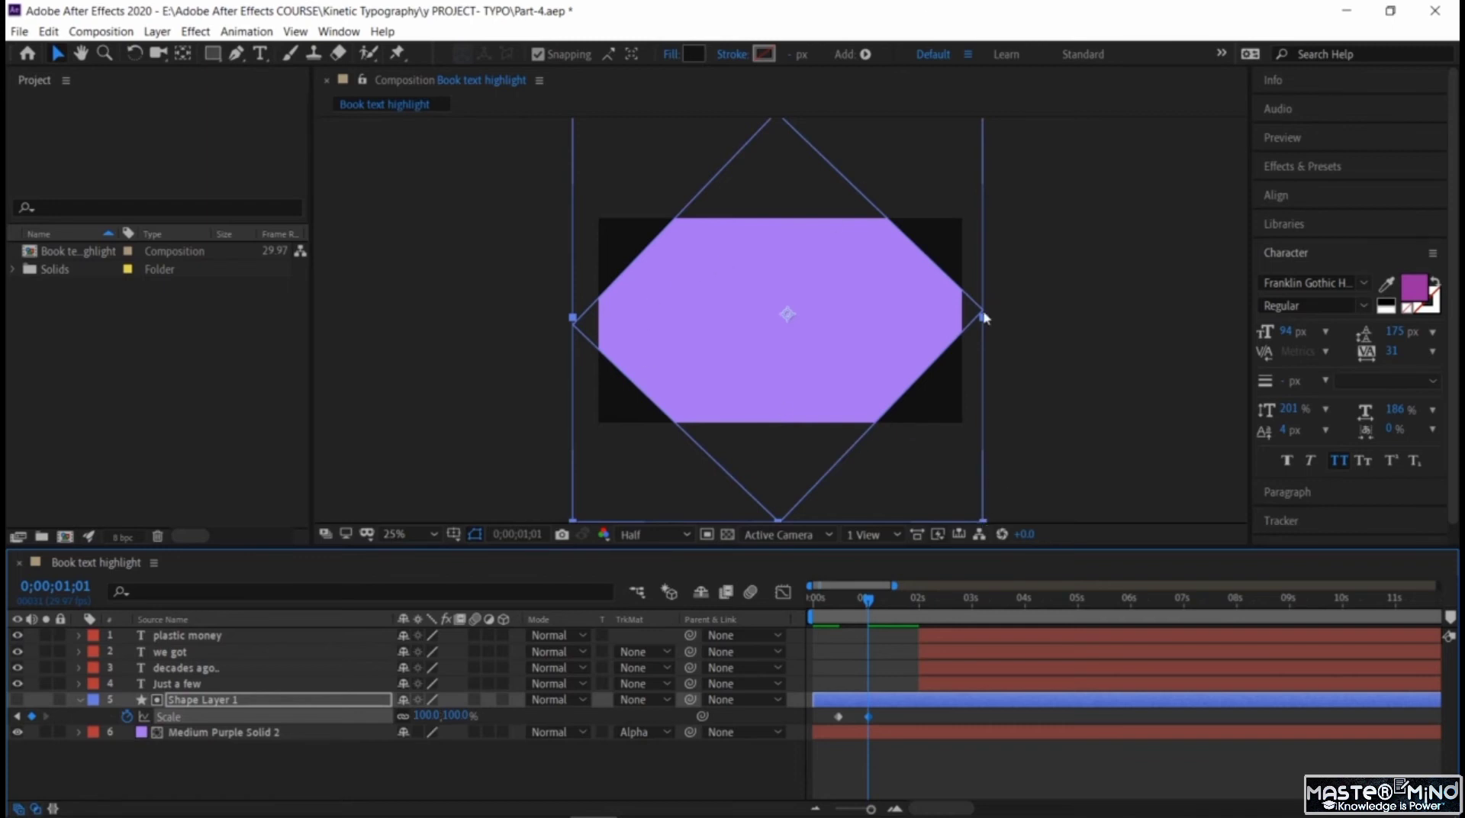
# - Enlarge the diamond at the second Scale keyframe to about 163% by 148% so the purple fills the whole frame
pyautogui.moveTo(987, 316); pyautogui.dragTo(1068, 322)
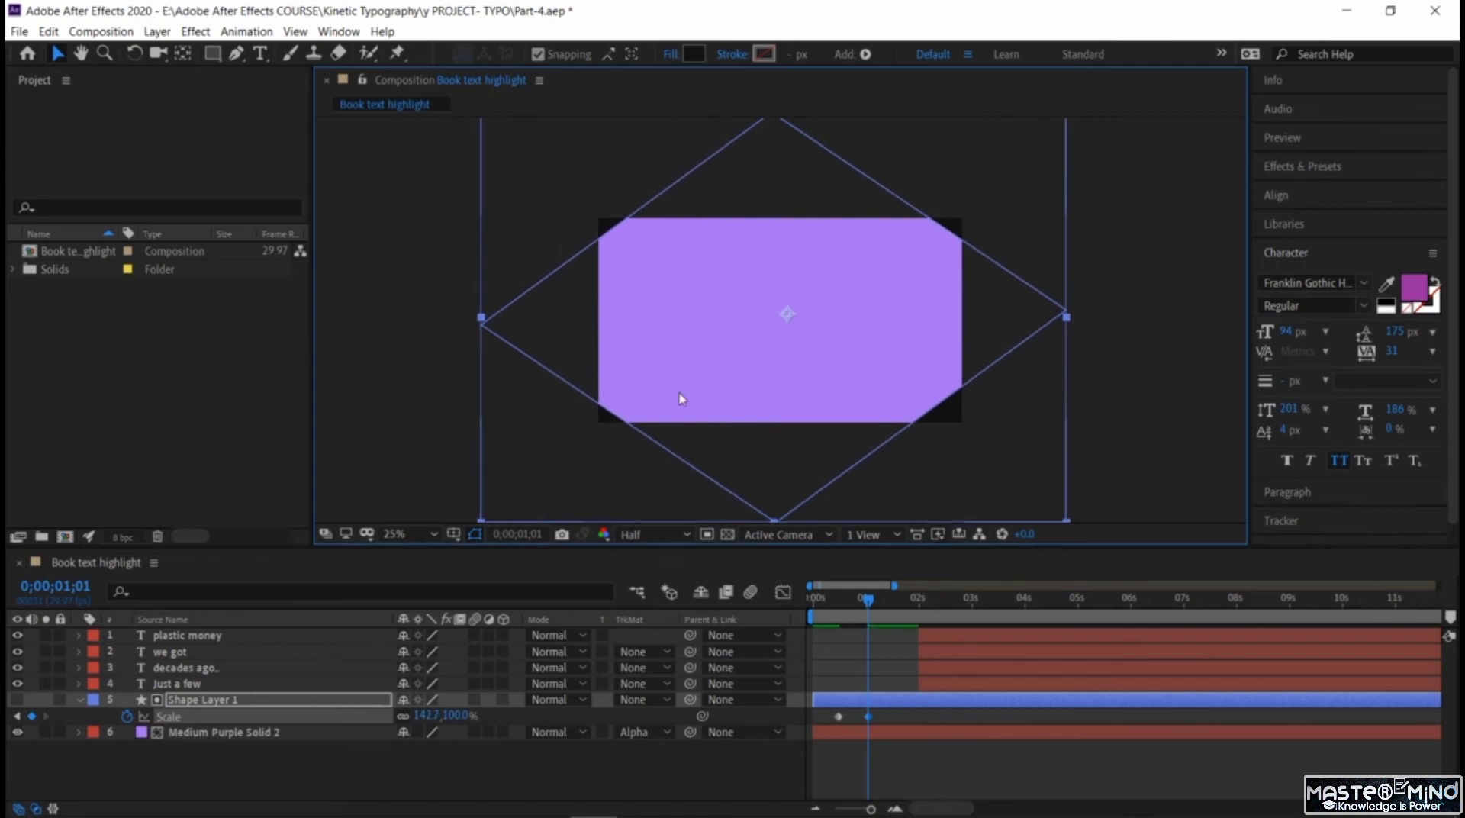
pyautogui.click(432, 534)
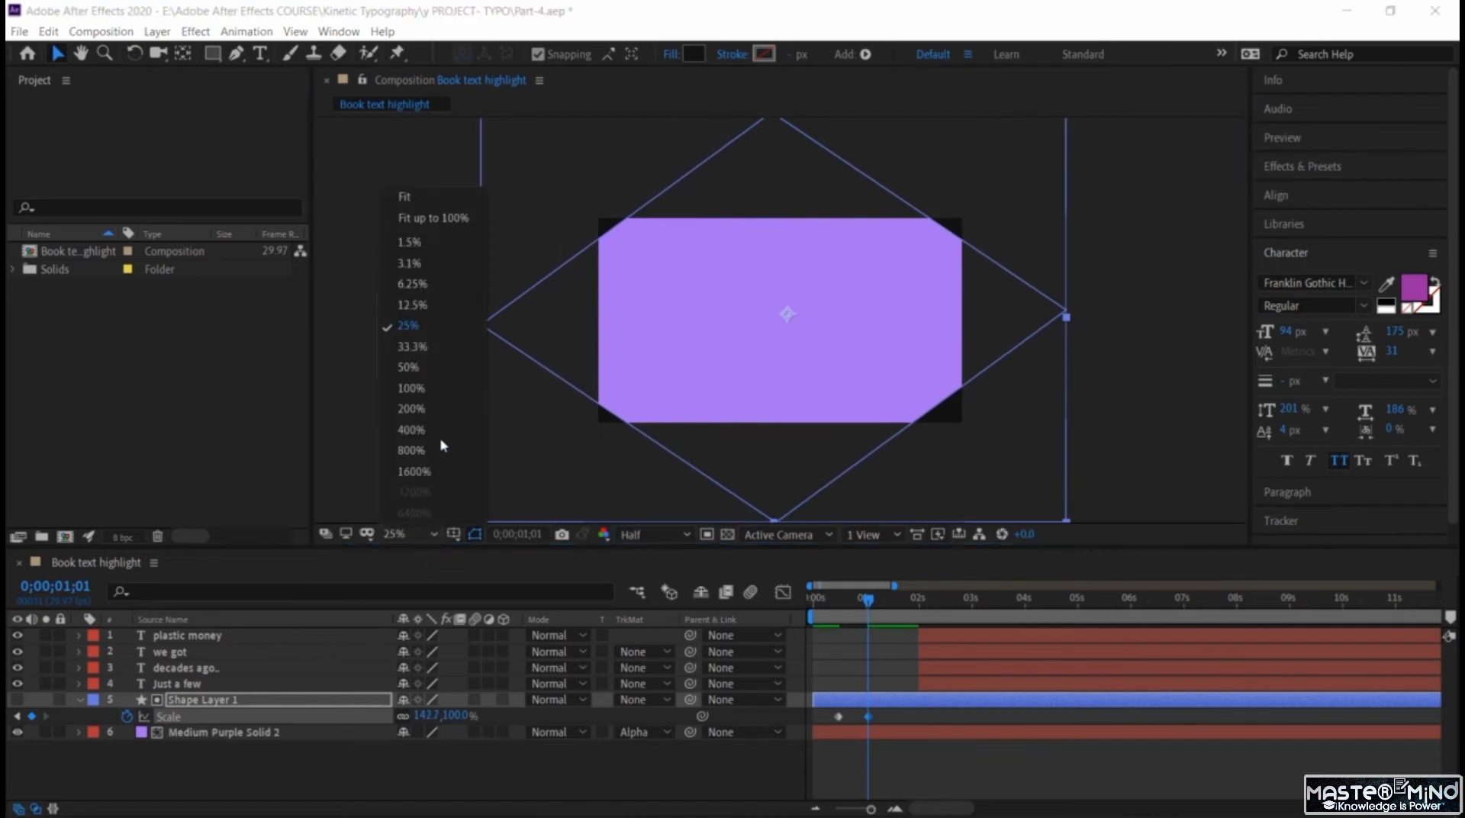
pyautogui.click(428, 367)
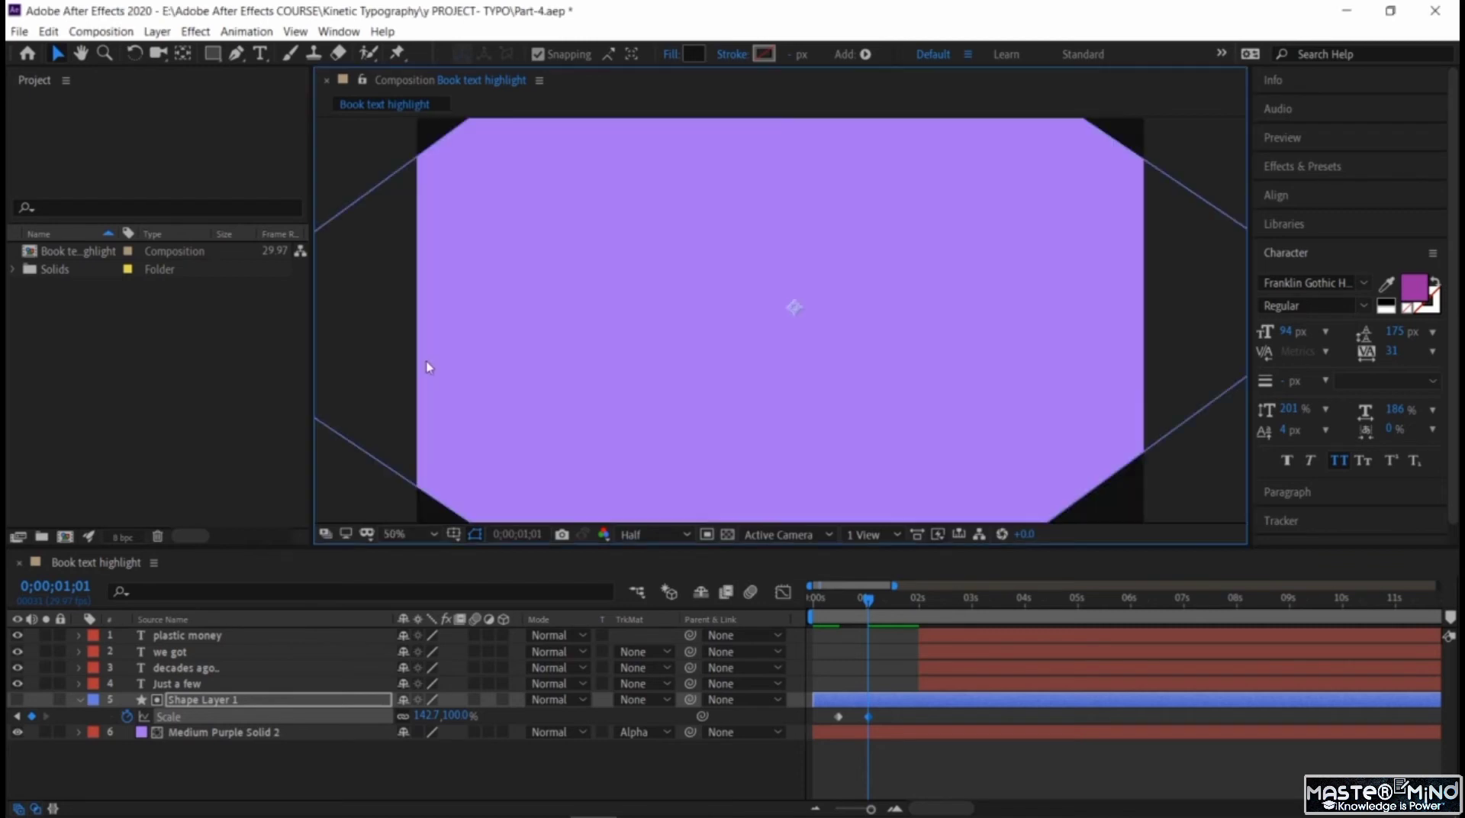
pyautogui.click(405, 532)
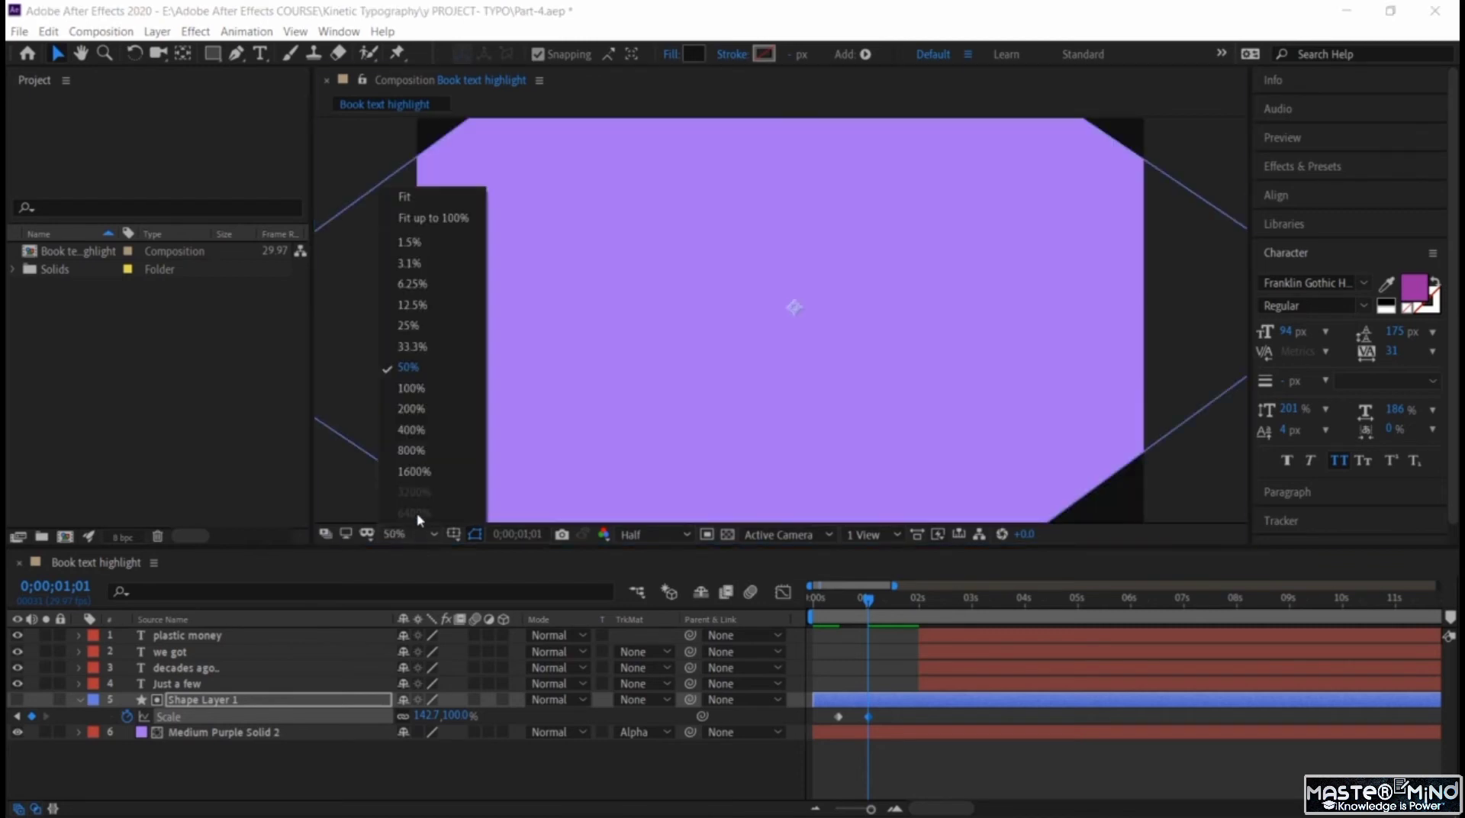
pyautogui.click(419, 306)
pyautogui.moveTo(775, 424); pyautogui.dragTo(784, 474)
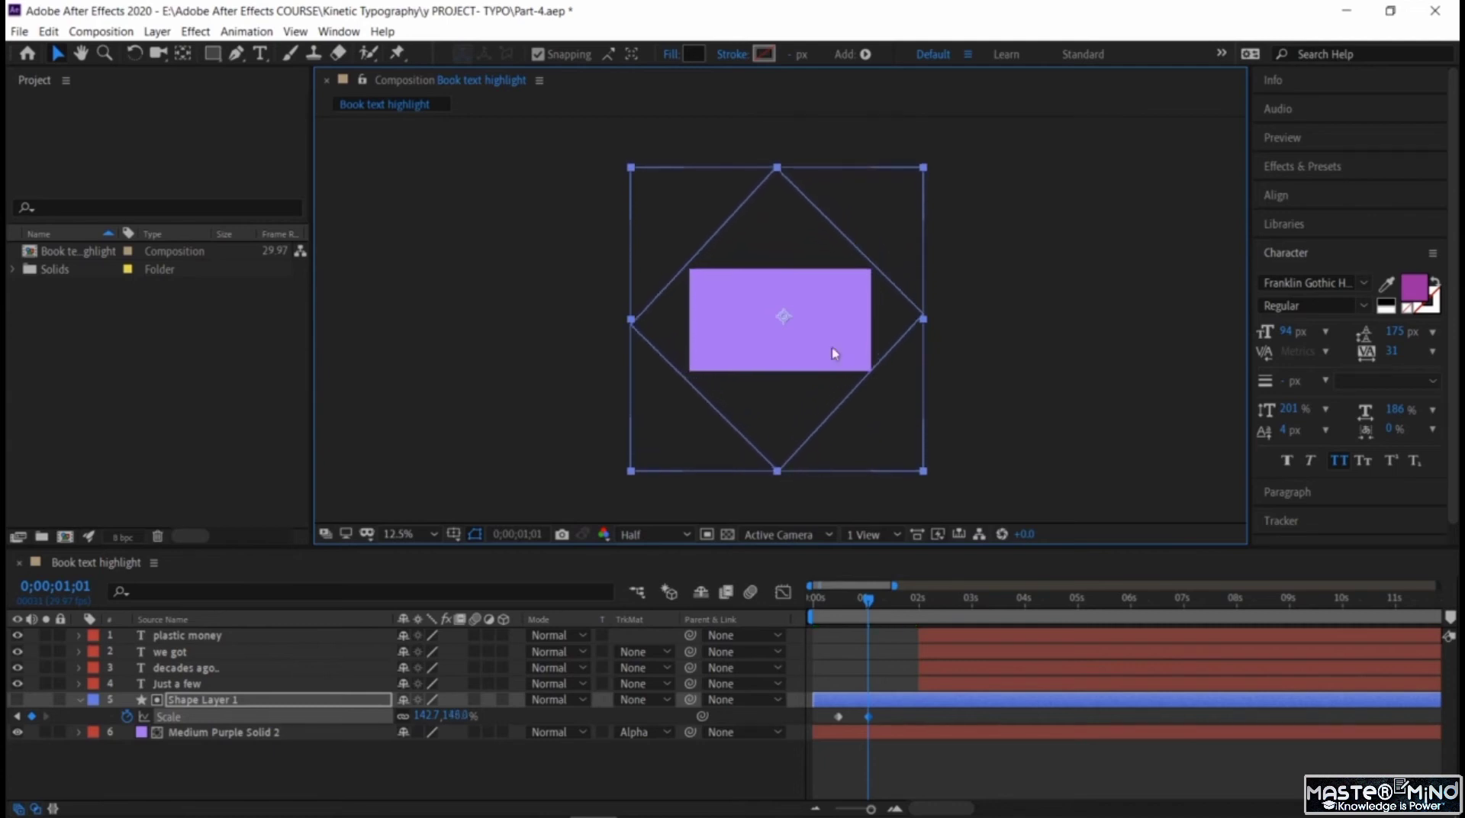
pyautogui.moveTo(928, 326); pyautogui.dragTo(943, 330)
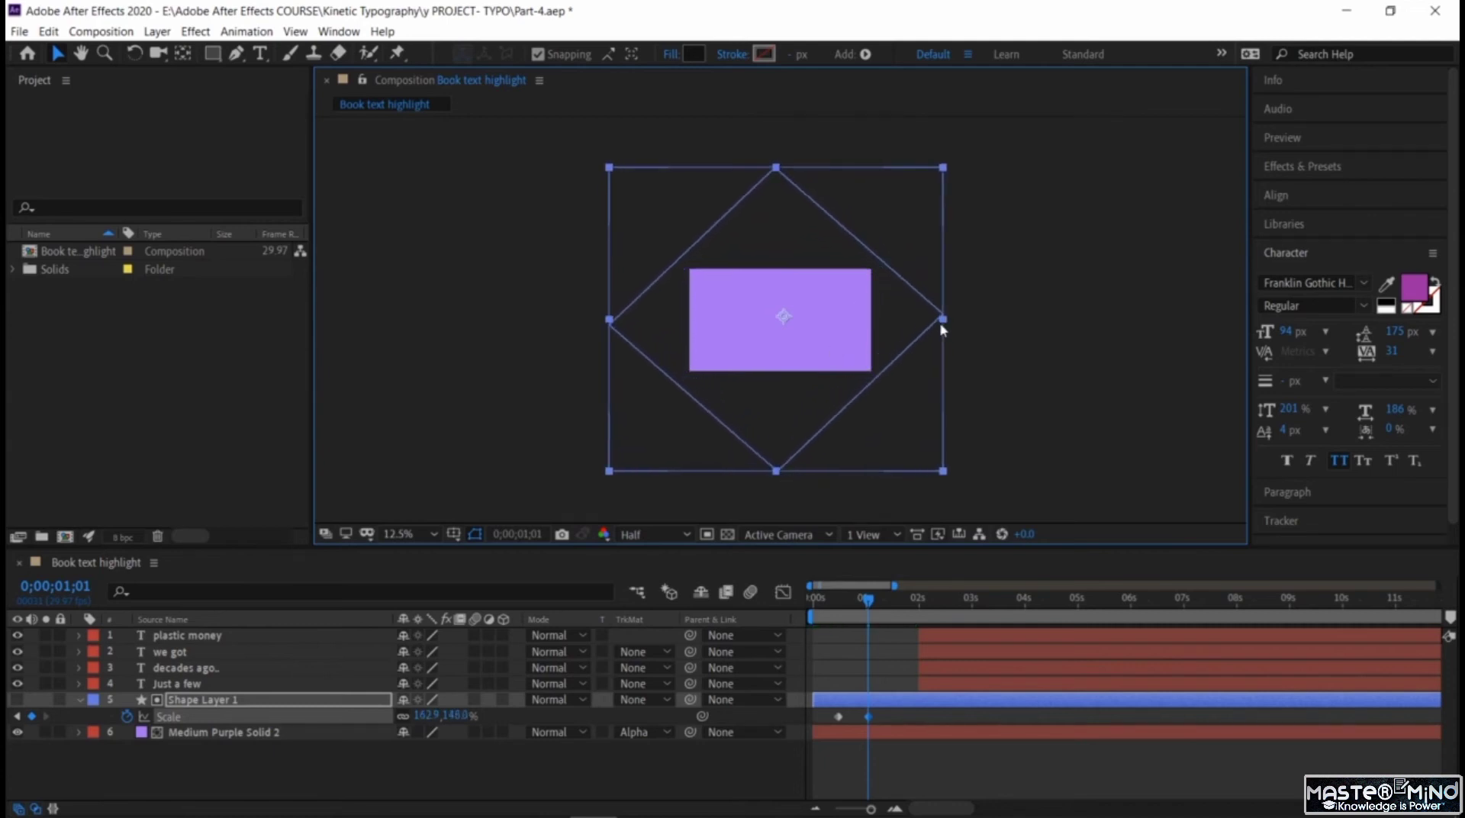
pyautogui.click(419, 536)
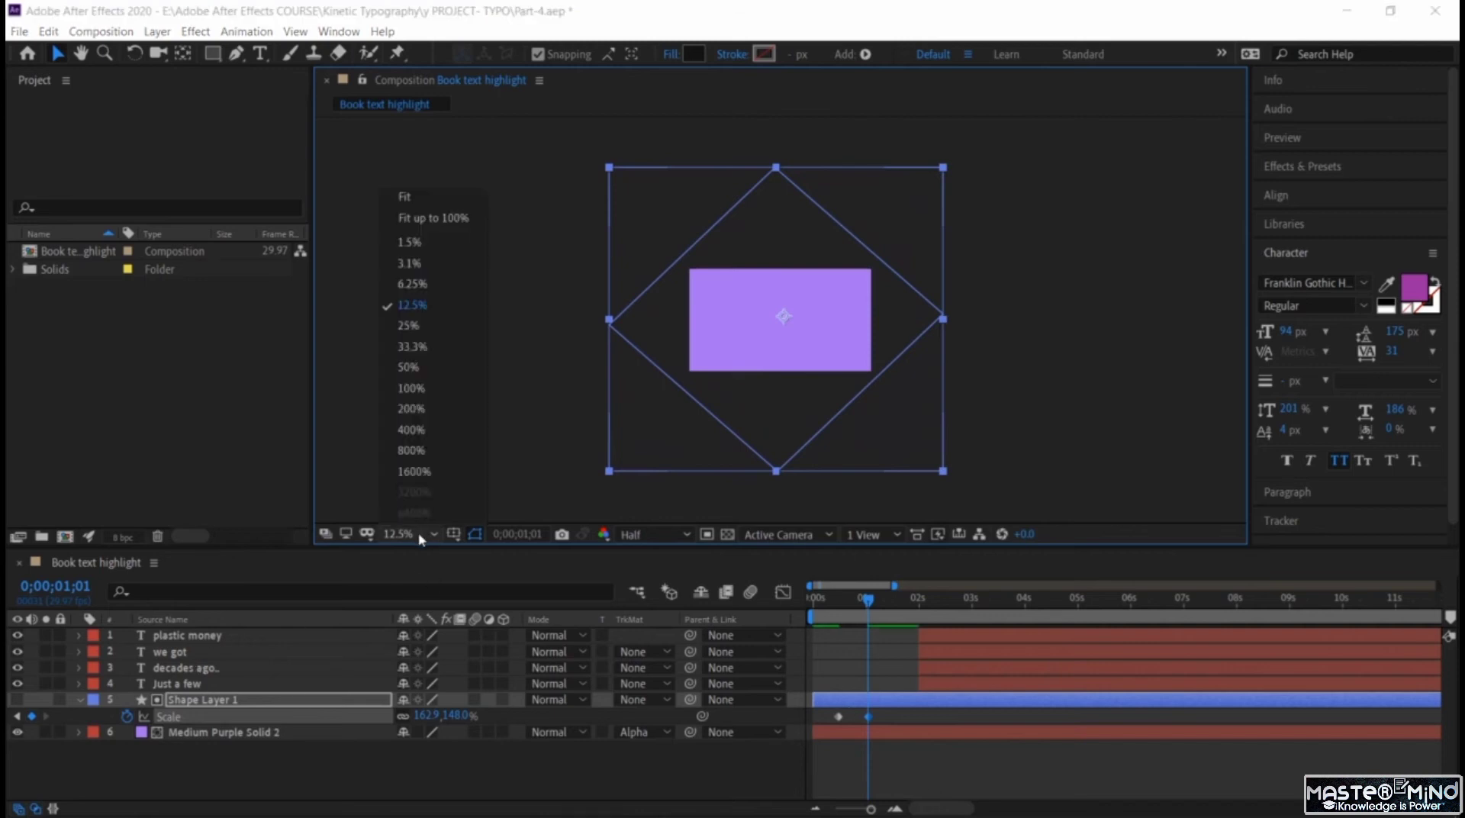
pyautogui.click(436, 347)
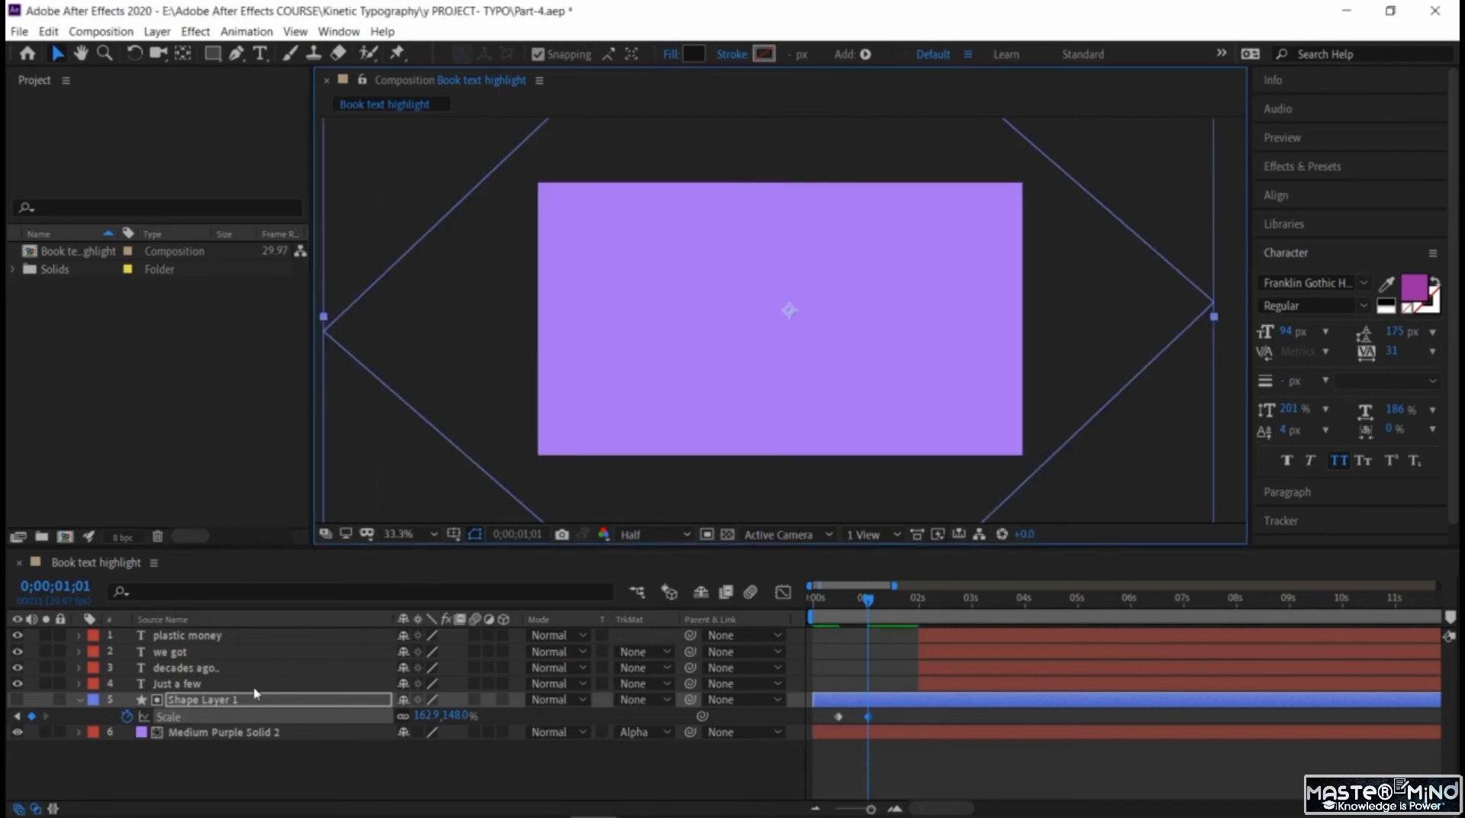
# - Apply Easy Ease to both Scale keyframes of the diamond shape layer
pyautogui.moveTo(867, 601); pyautogui.dragTo(769, 600)
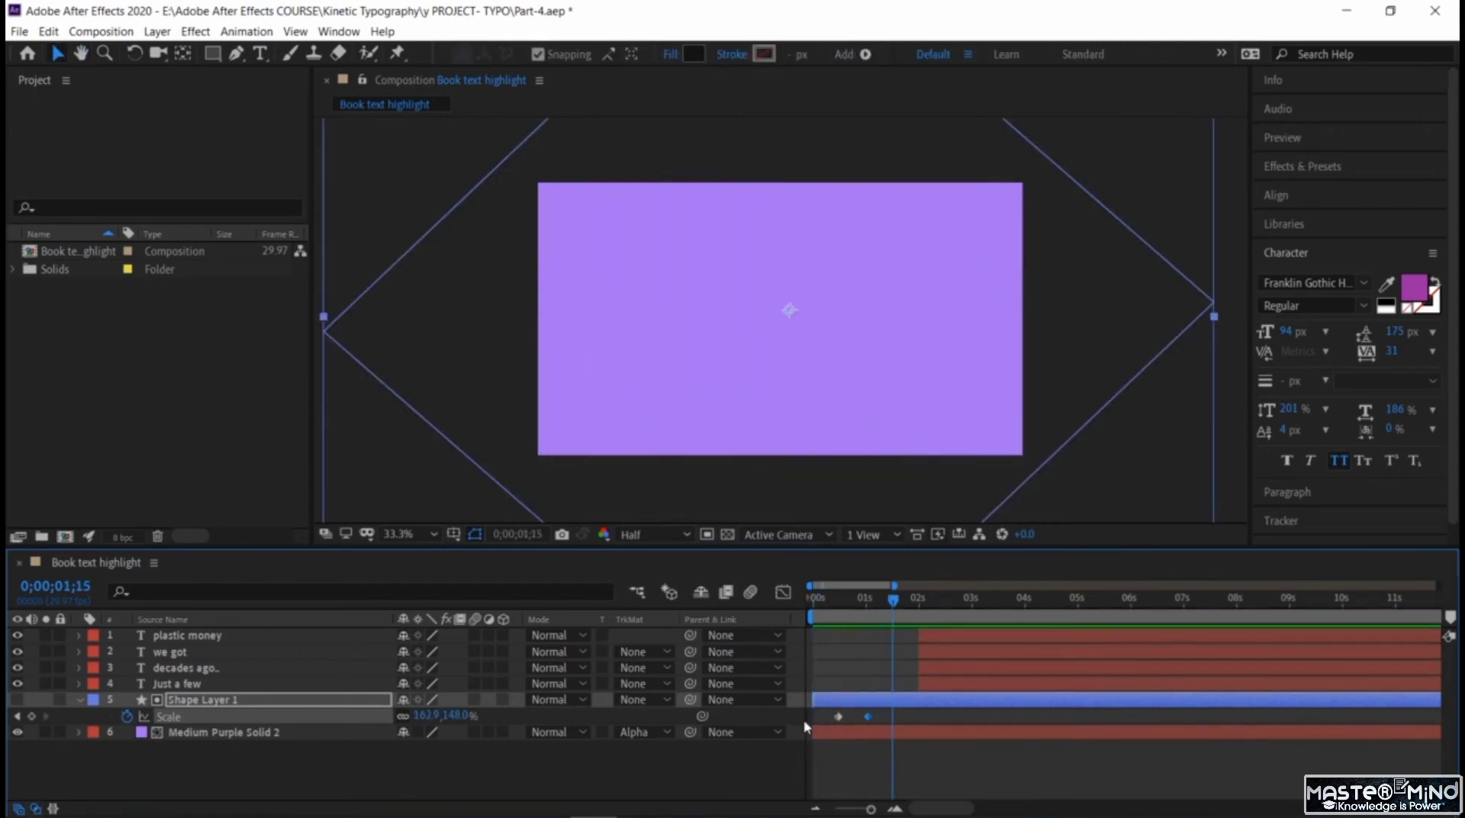
pyautogui.rightClick(869, 717)
pyautogui.moveTo(980, 703)
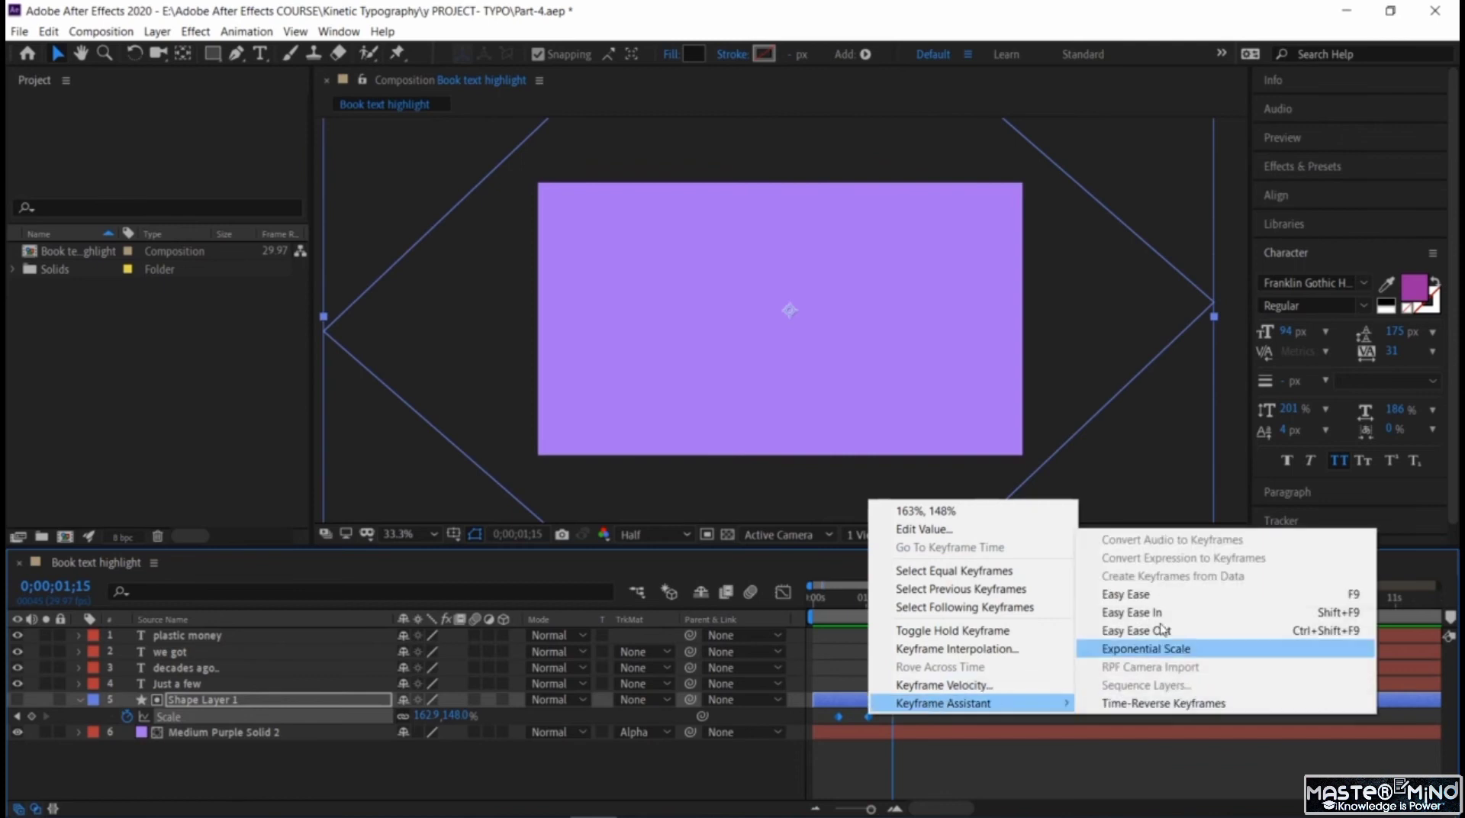
pyautogui.click(1157, 600)
# - Shift the "Just a few" text layer earlier in time so it starts at 0;00;01;14
pyautogui.moveTo(891, 601); pyautogui.dragTo(892, 612)
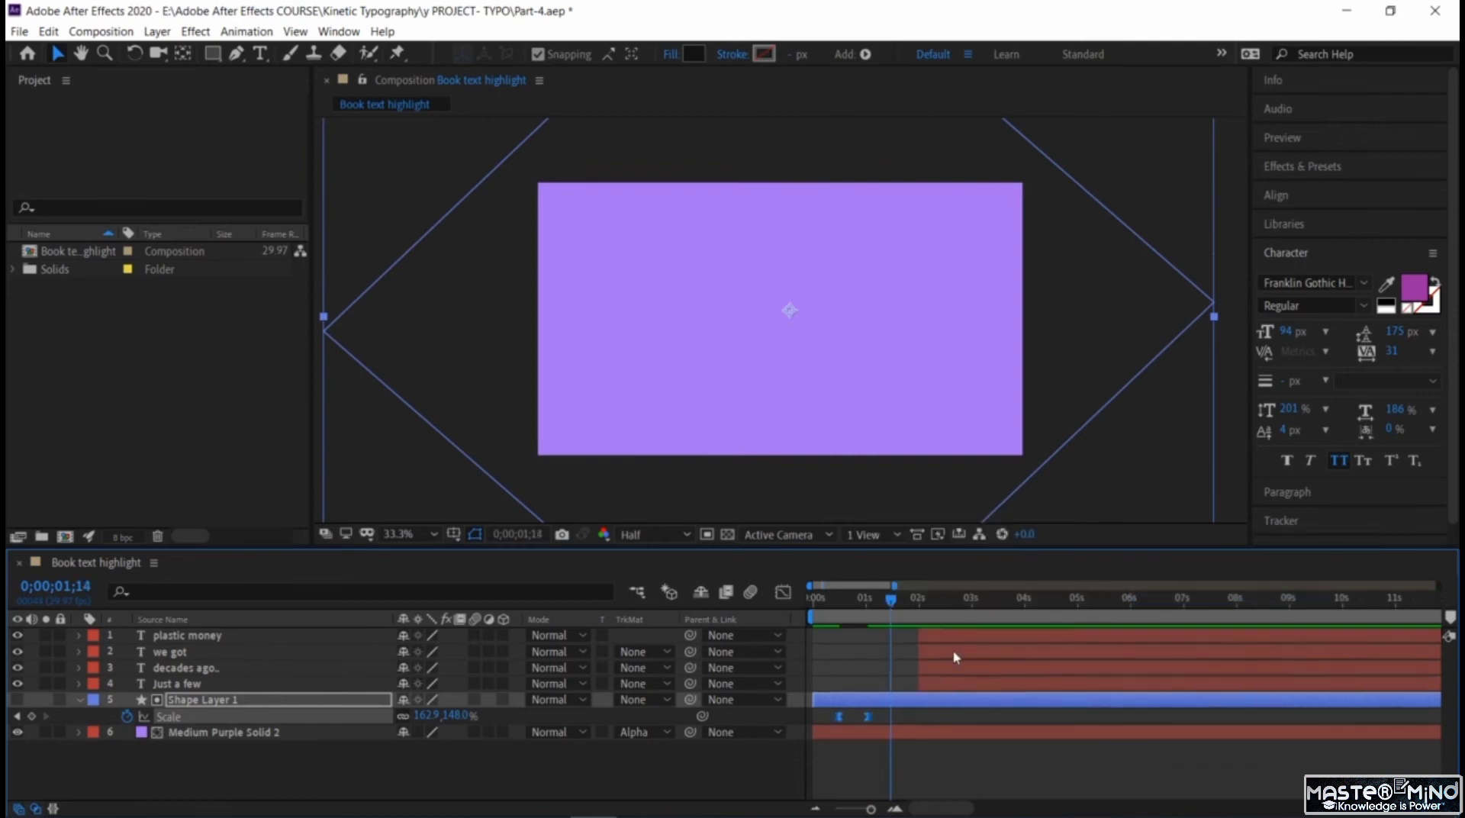
pyautogui.click(268, 685)
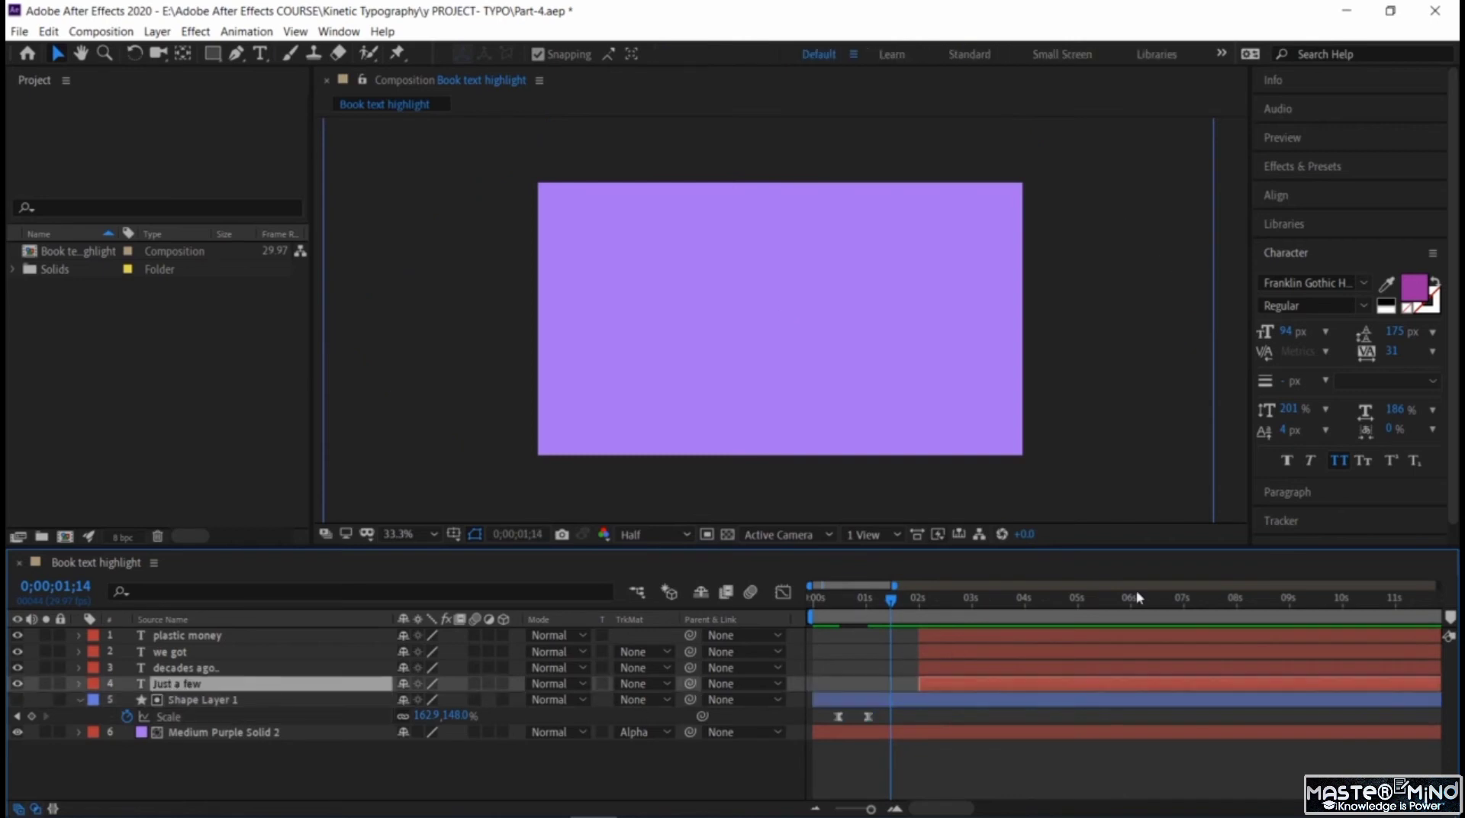
pyautogui.moveTo(988, 685); pyautogui.dragTo(954, 683)
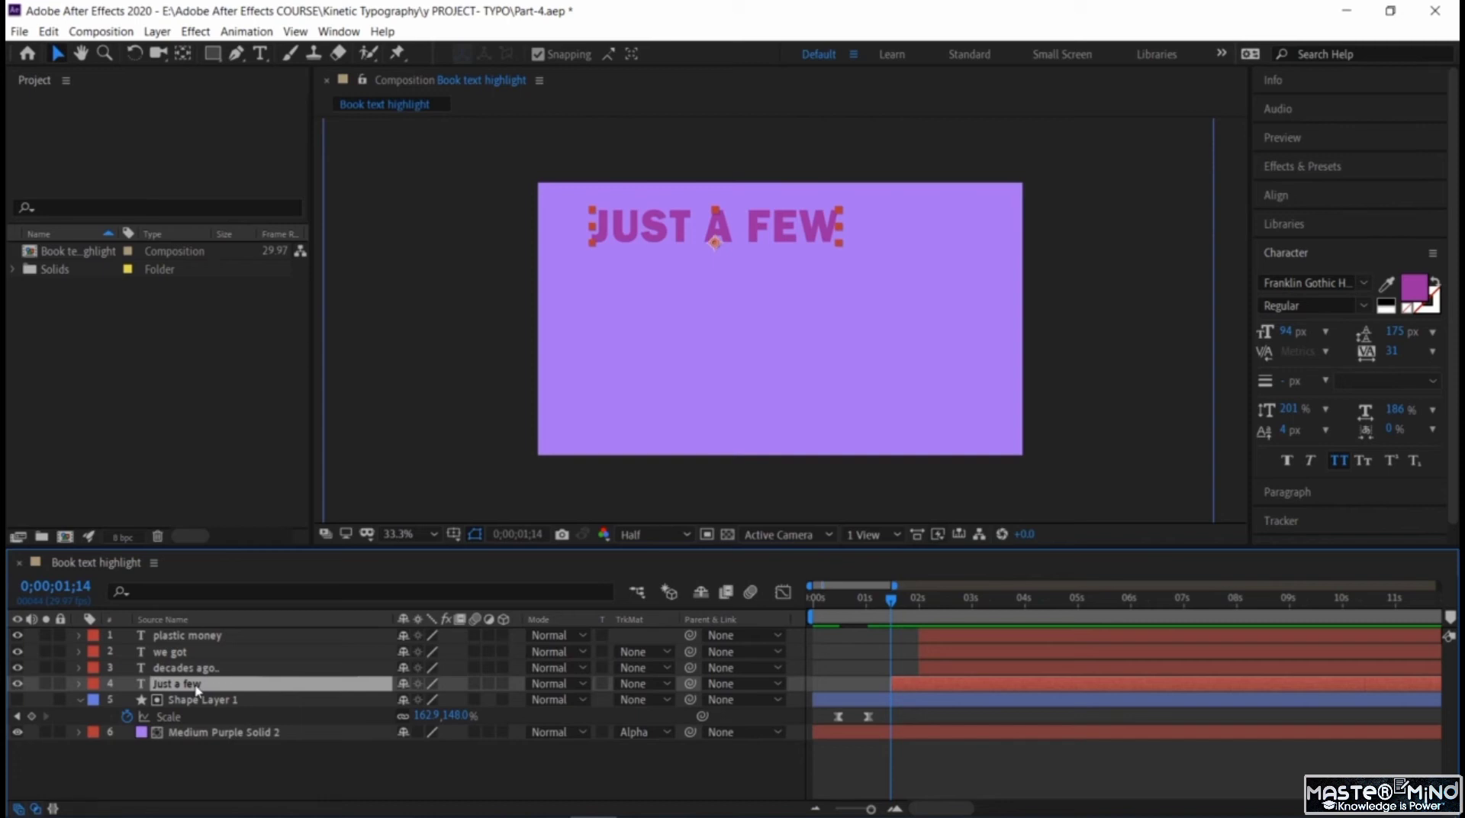
# - Reveal the rotation of the "Just a few" layer and move its anchor point to the text's lower-left corner
pyautogui.press('r')
pyautogui.moveTo(430, 699); pyautogui.dragTo(435, 703)
pyautogui.hotkey('ctrl', 'z')
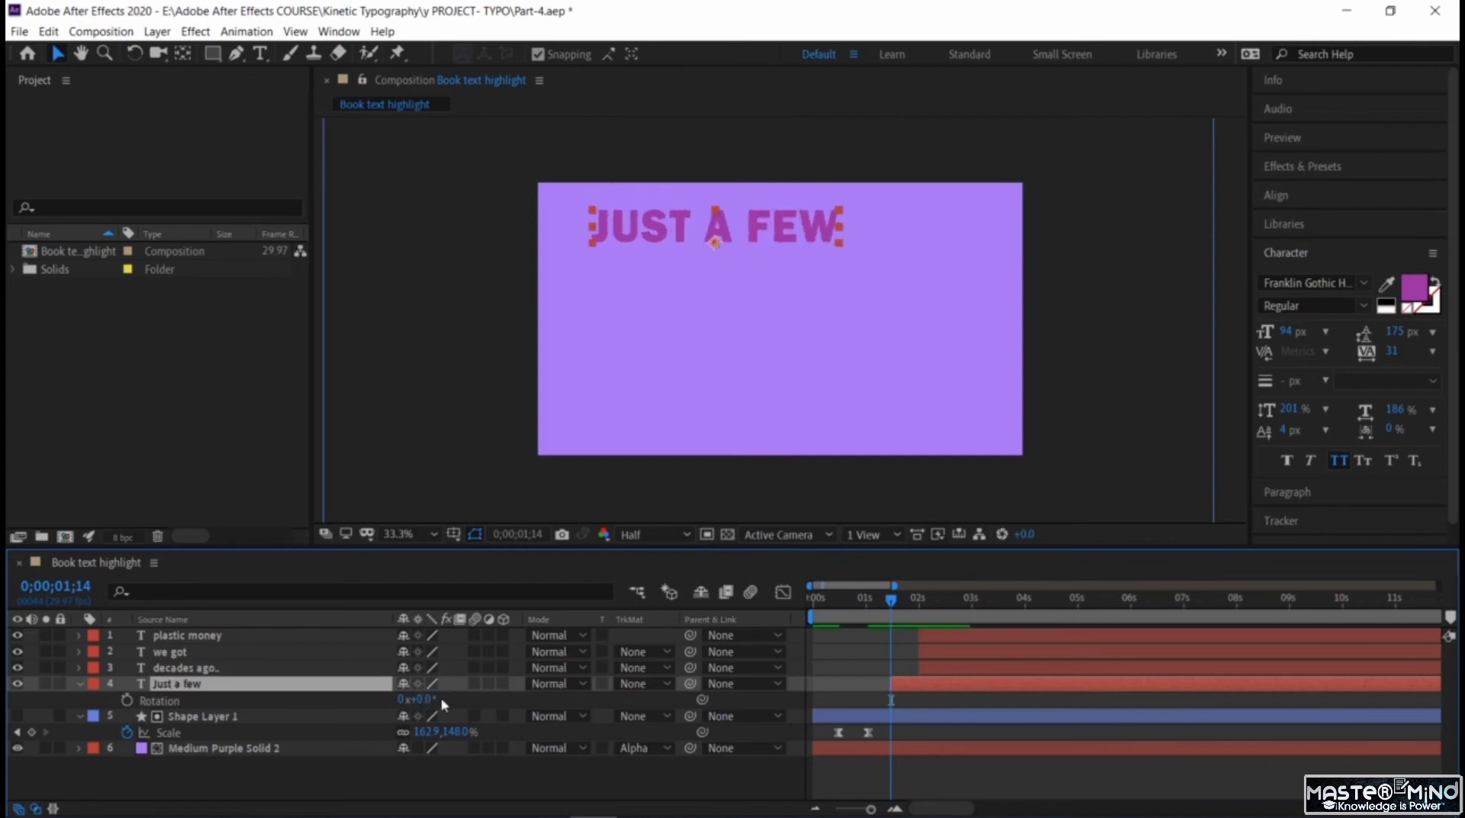
pyautogui.click(78, 715)
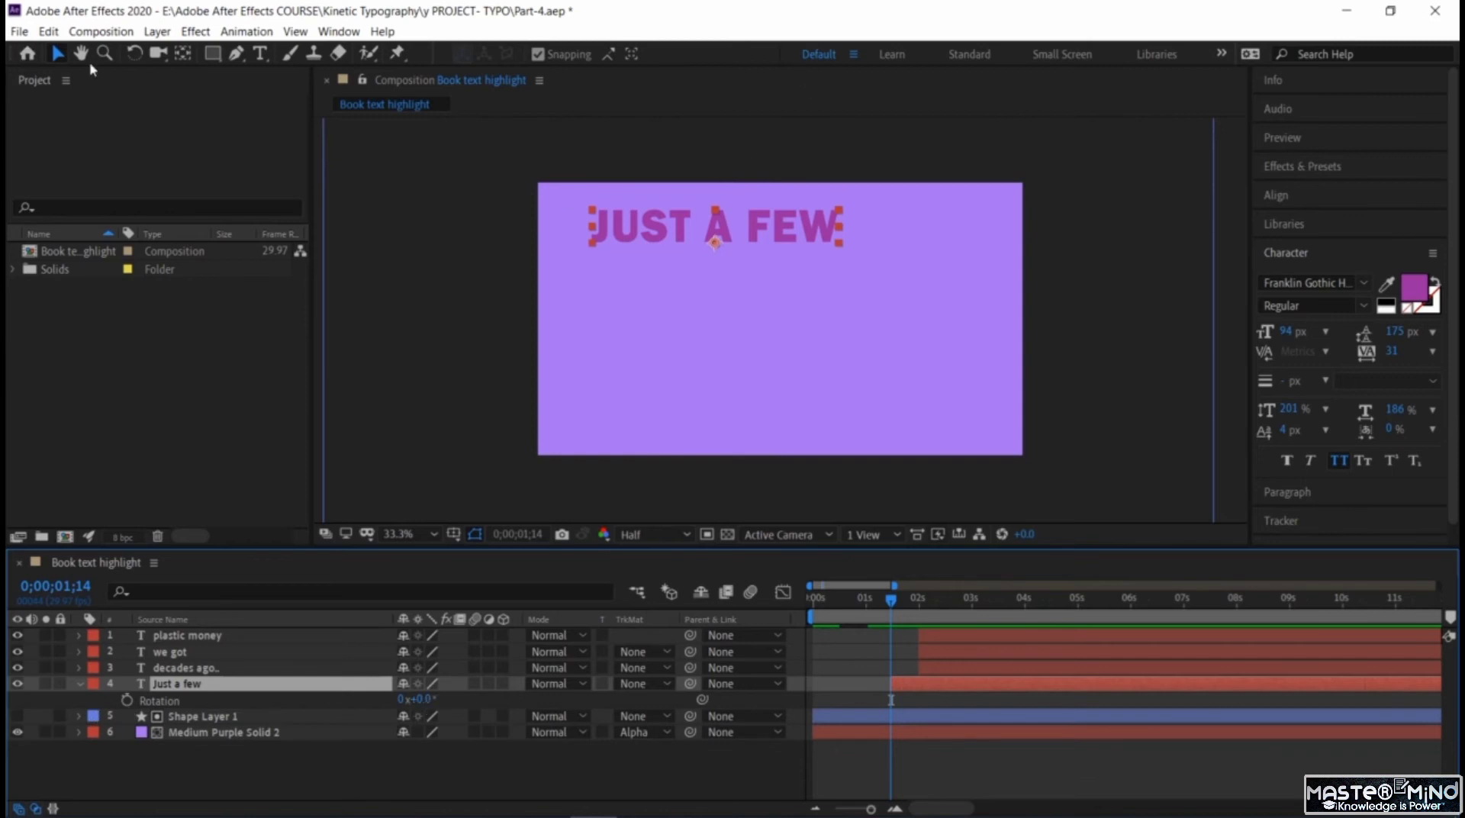
pyautogui.click(183, 53)
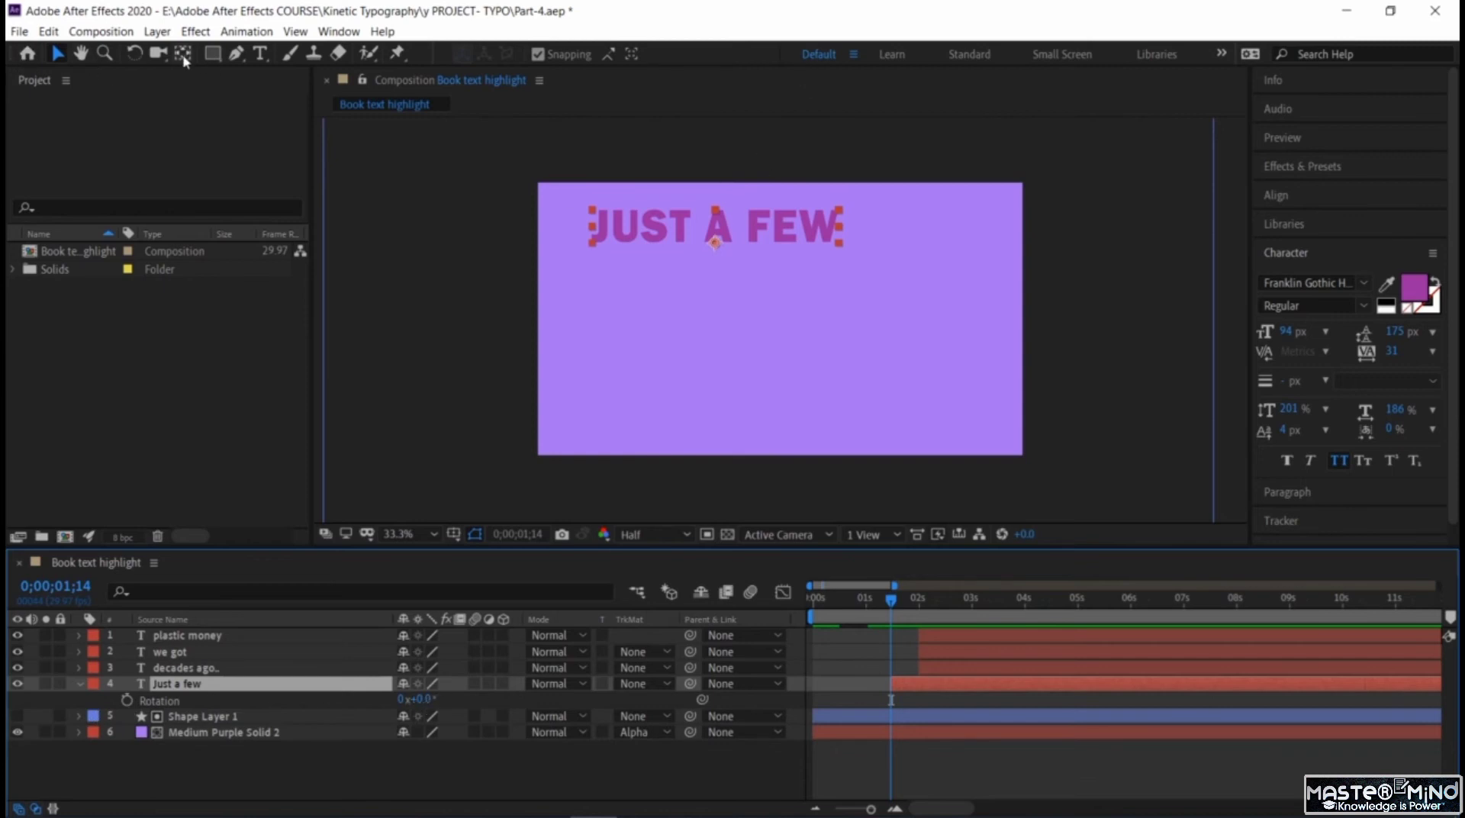
pyautogui.click(689, 248)
pyautogui.moveTo(689, 248); pyautogui.dragTo(594, 251)
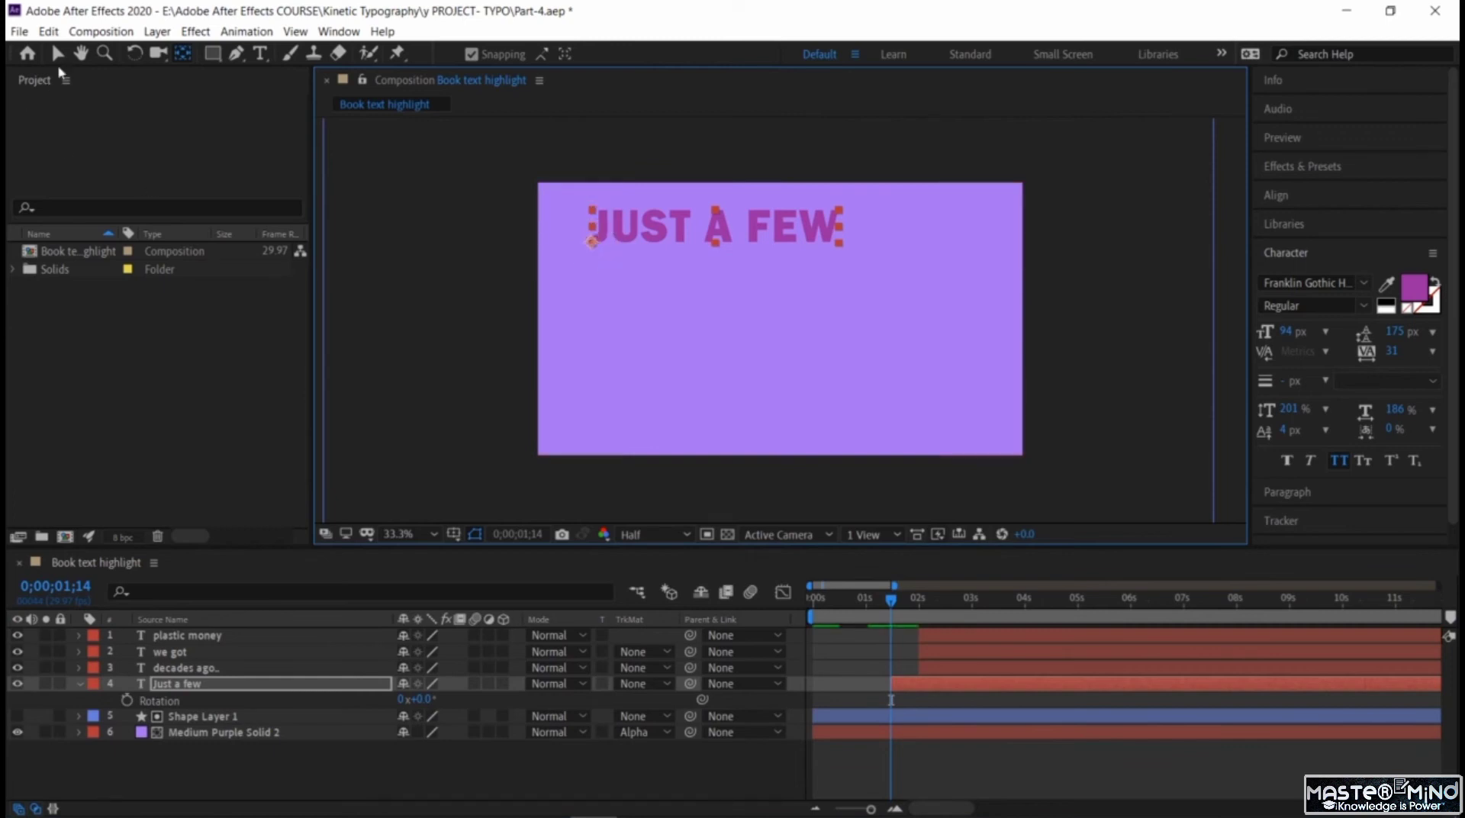
pyautogui.click(57, 53)
pyautogui.click(683, 227)
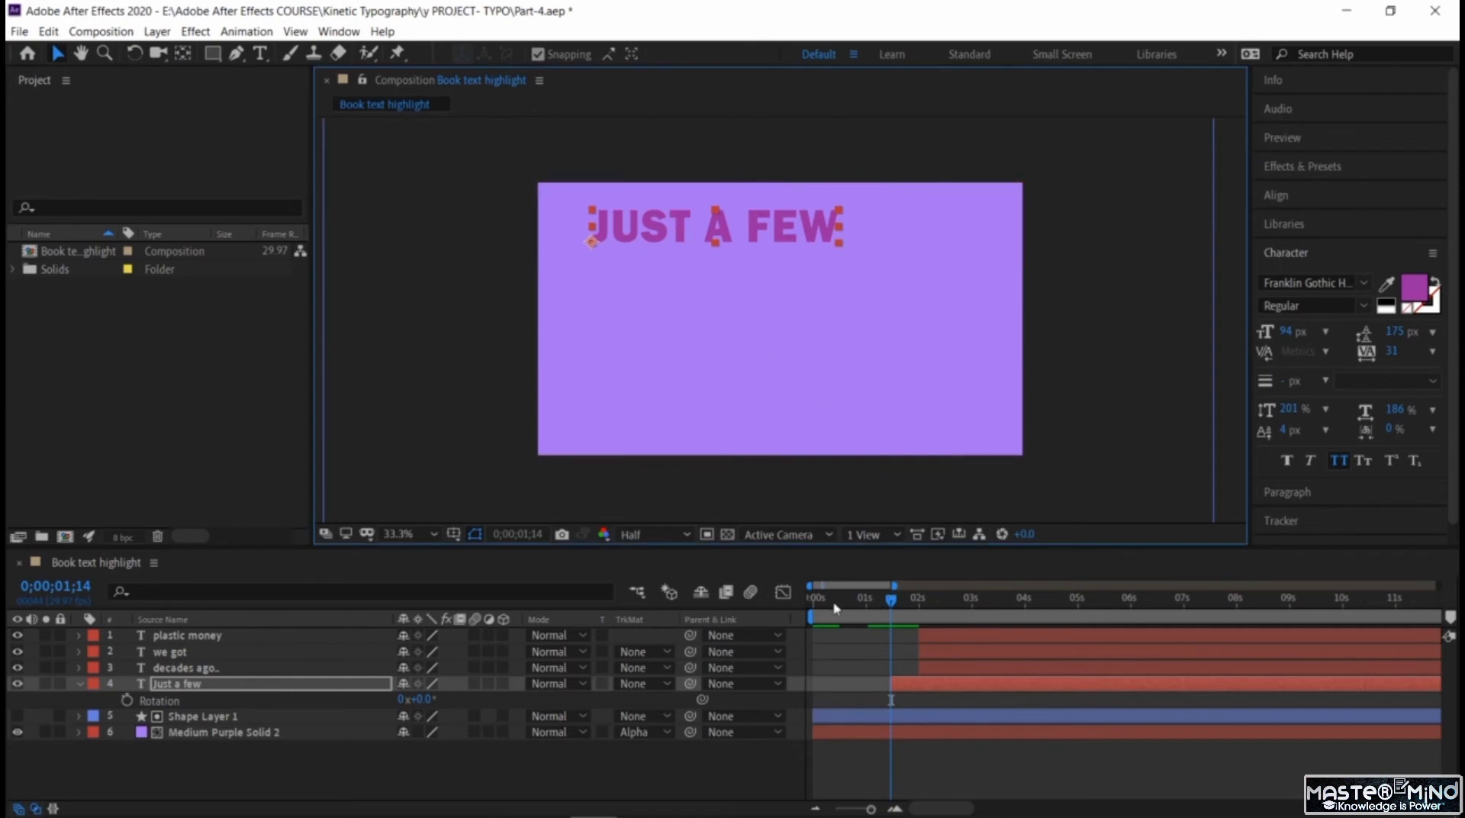
# - Add a Rotation keyframe of -90° to the "Just a few" layer at 0;00;01;14
pyautogui.click(126, 699)
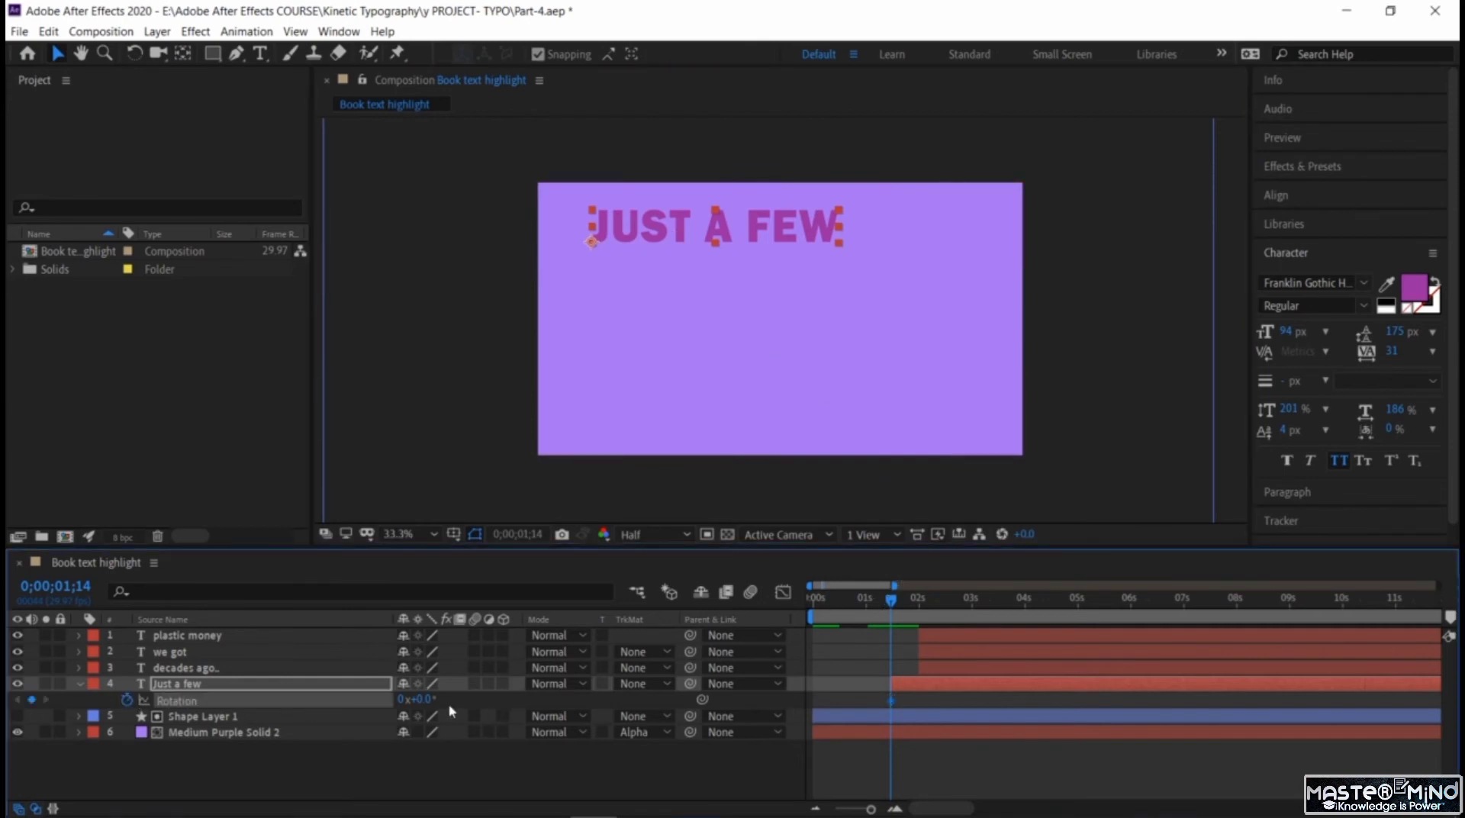
pyautogui.click(419, 699)
pyautogui.write('90')
pyautogui.press('Return')
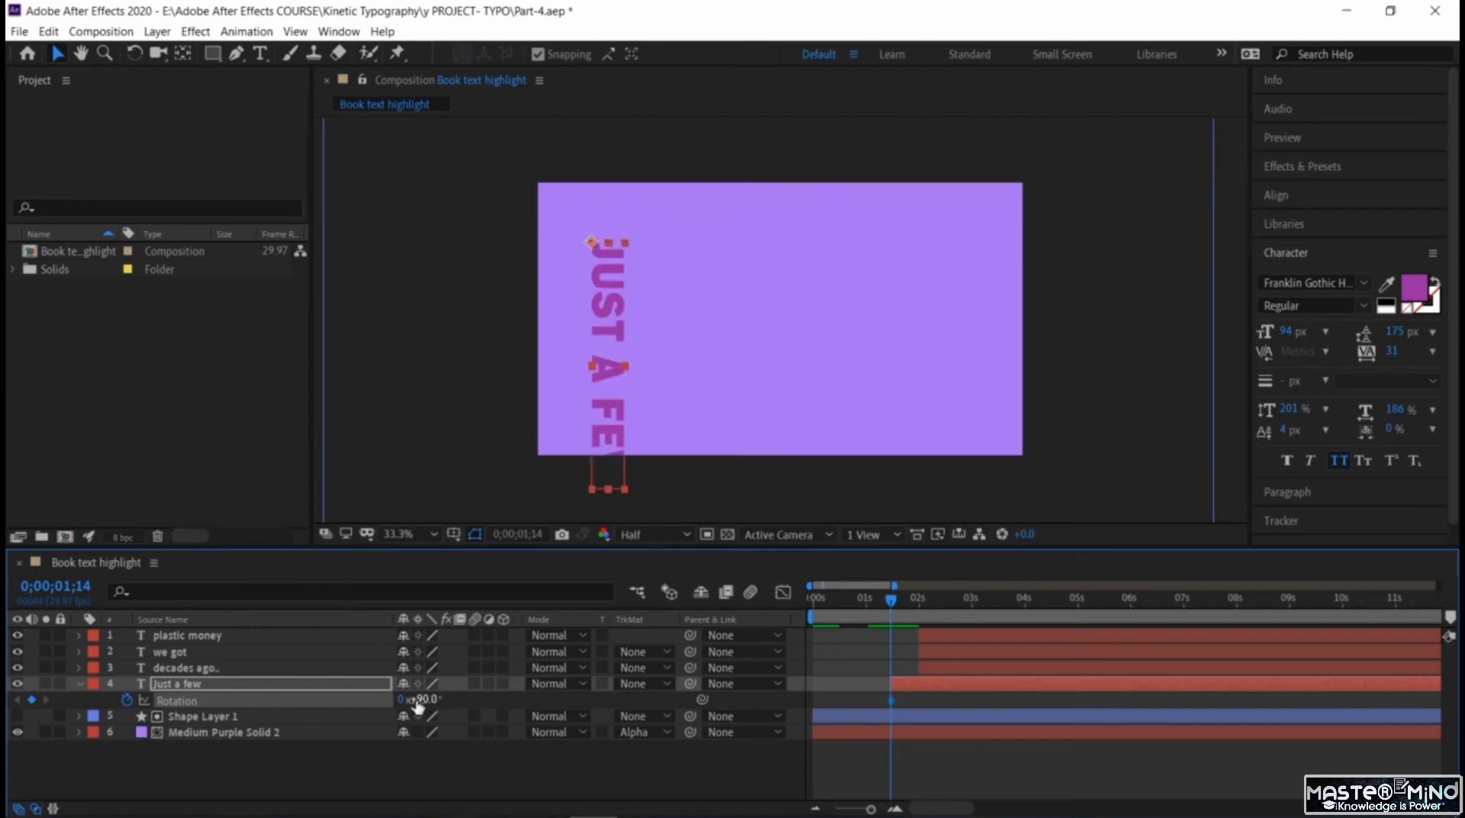
pyautogui.click(420, 699)
pyautogui.write('-90')
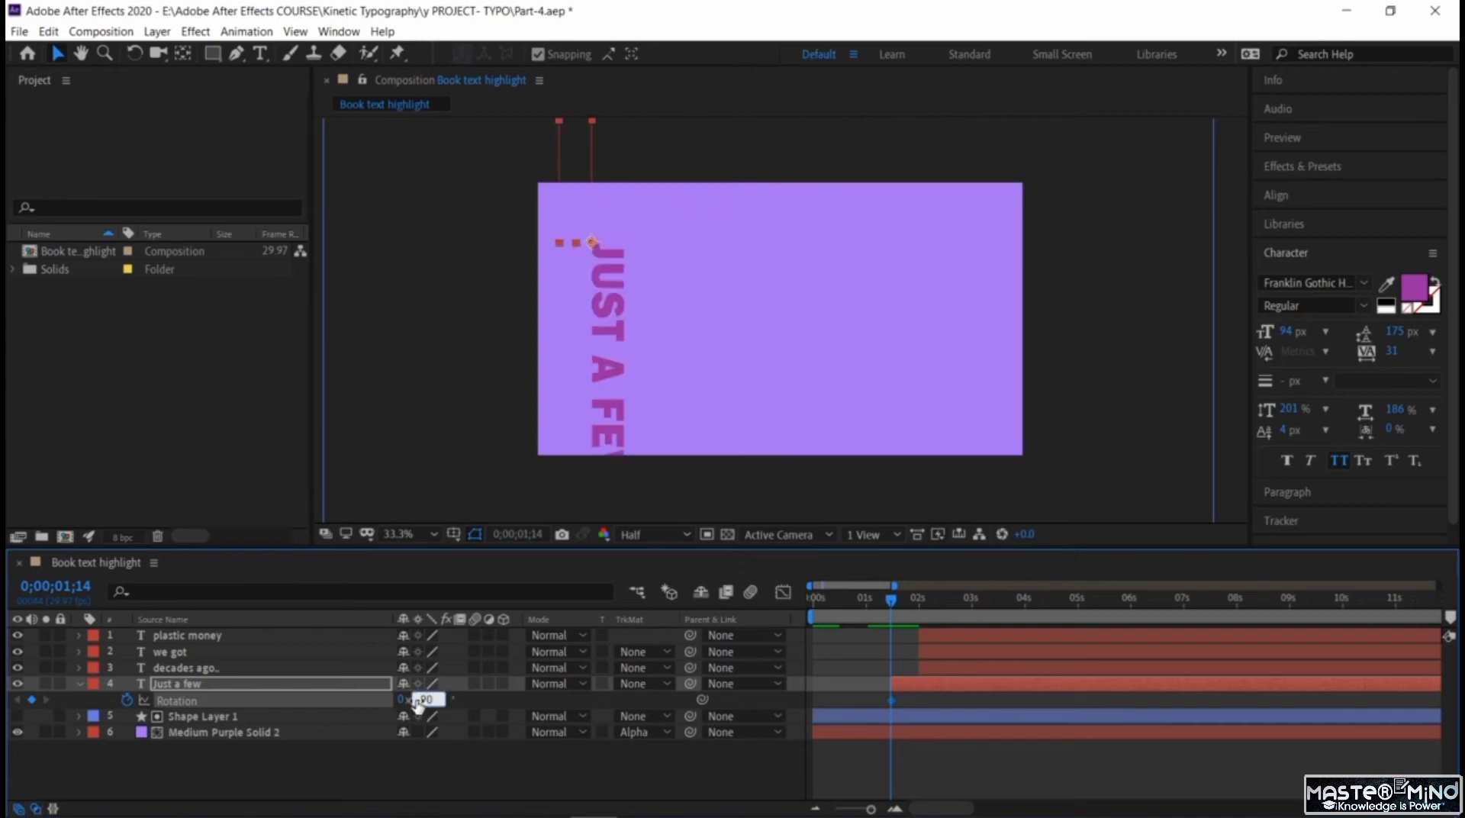
pyautogui.press('Return')
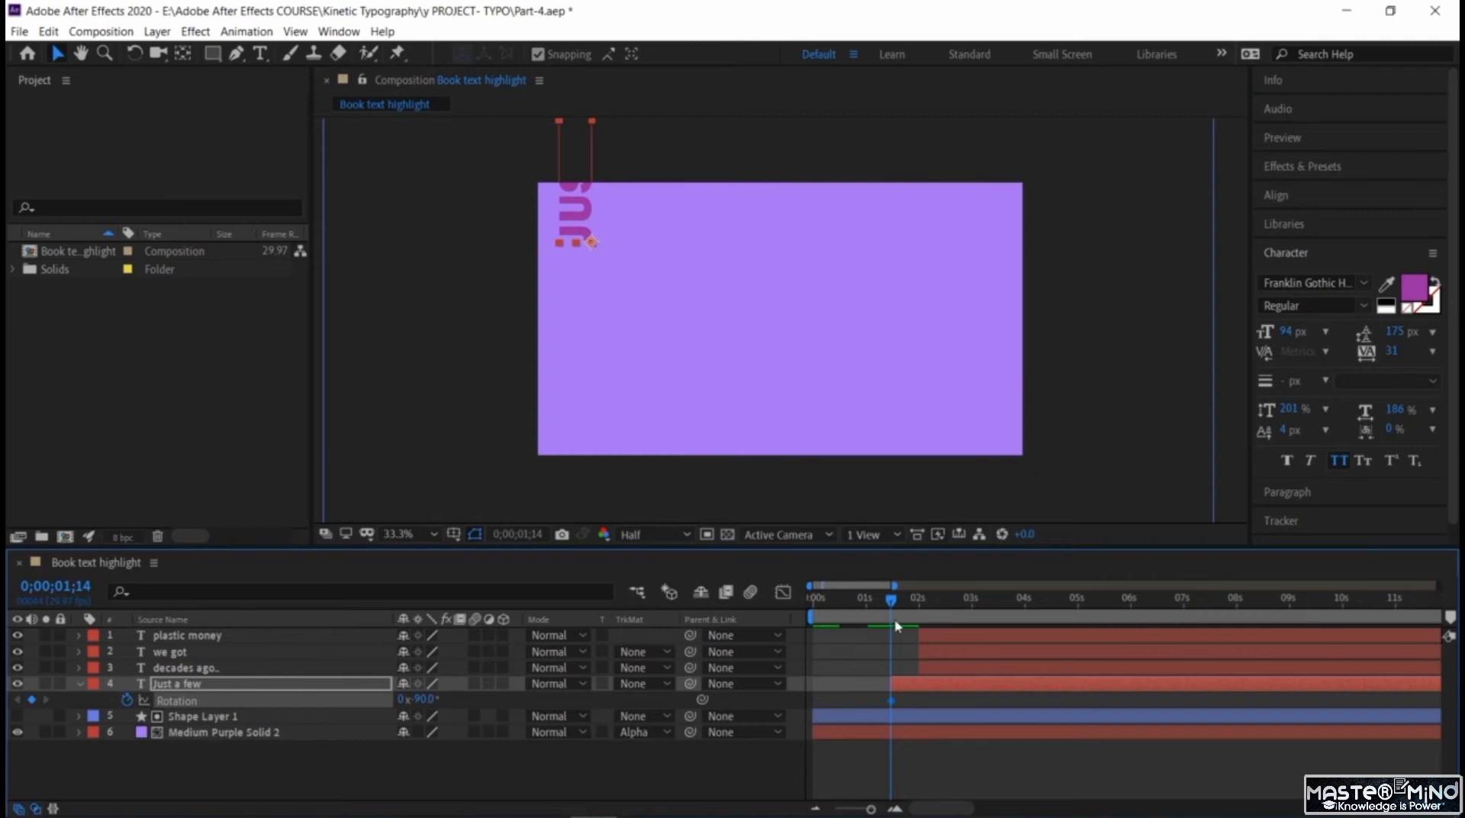
# - Add a Rotation keyframe of 0° to the "Just a few" layer at 0;00;02;00
pyautogui.moveTo(893, 603); pyautogui.dragTo(919, 608)
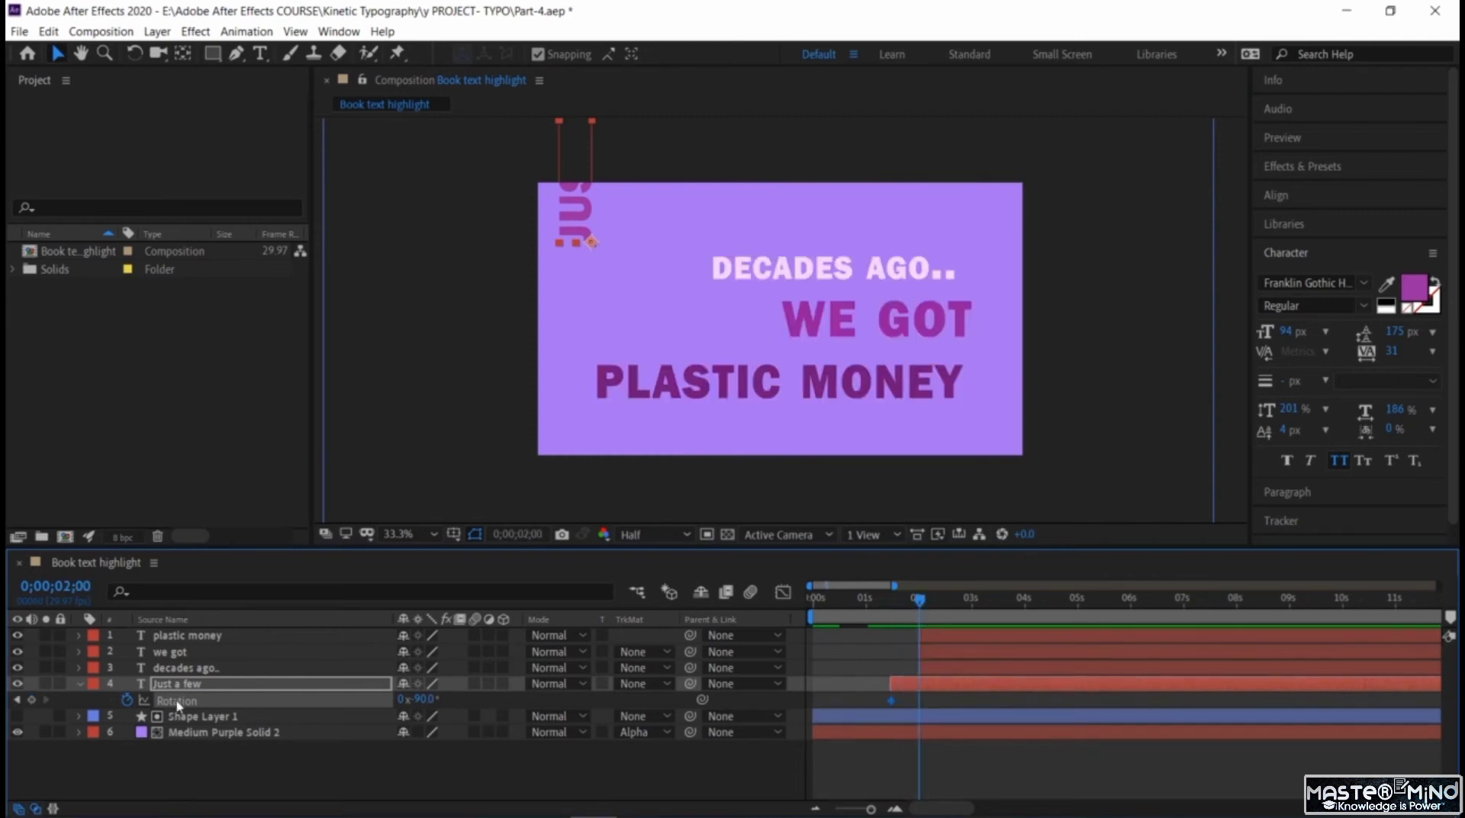
pyautogui.click(425, 699)
pyautogui.write('0')
pyautogui.press('Return')
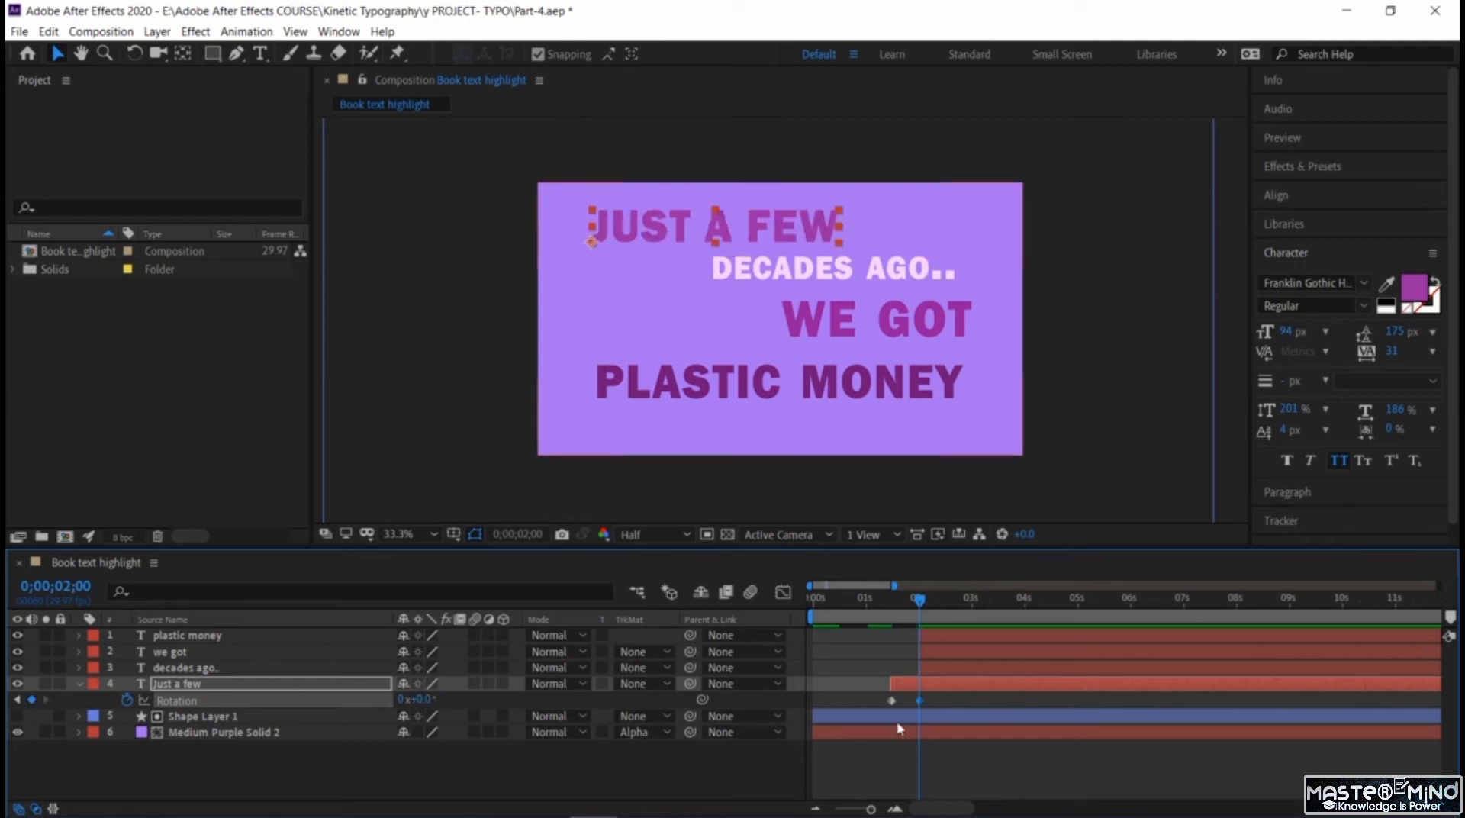
# - Apply Easy Ease to both Rotation keyframes of the "Just a few" layer and preview the swing-in from about one second
pyautogui.click(890, 700)
pyautogui.moveTo(912, 697); pyautogui.dragTo(927, 707)
pyautogui.rightClick(894, 699)
pyautogui.moveTo(992, 685)
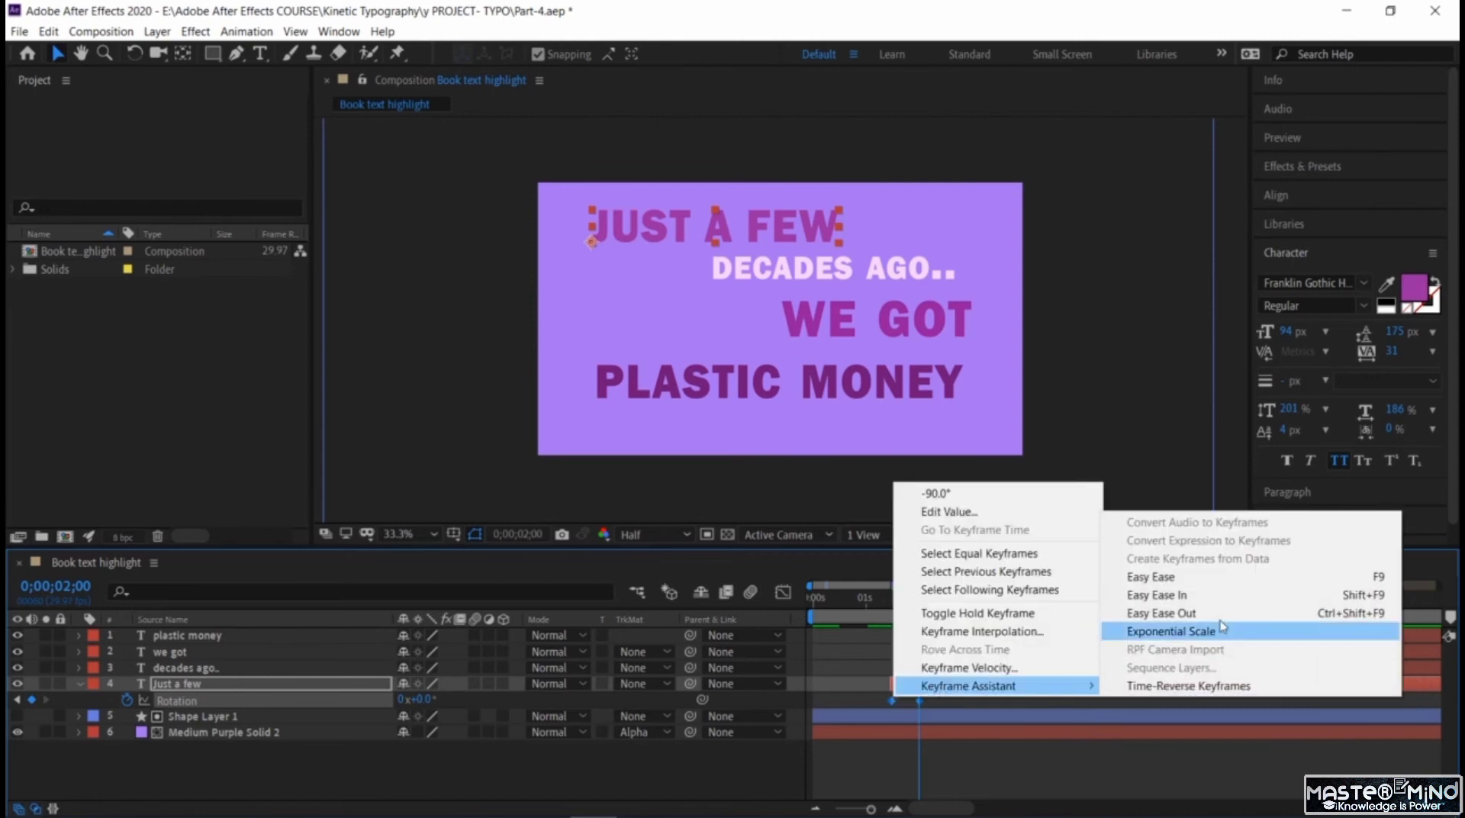
pyautogui.click(1145, 576)
pyautogui.moveTo(920, 601); pyautogui.dragTo(864, 601)
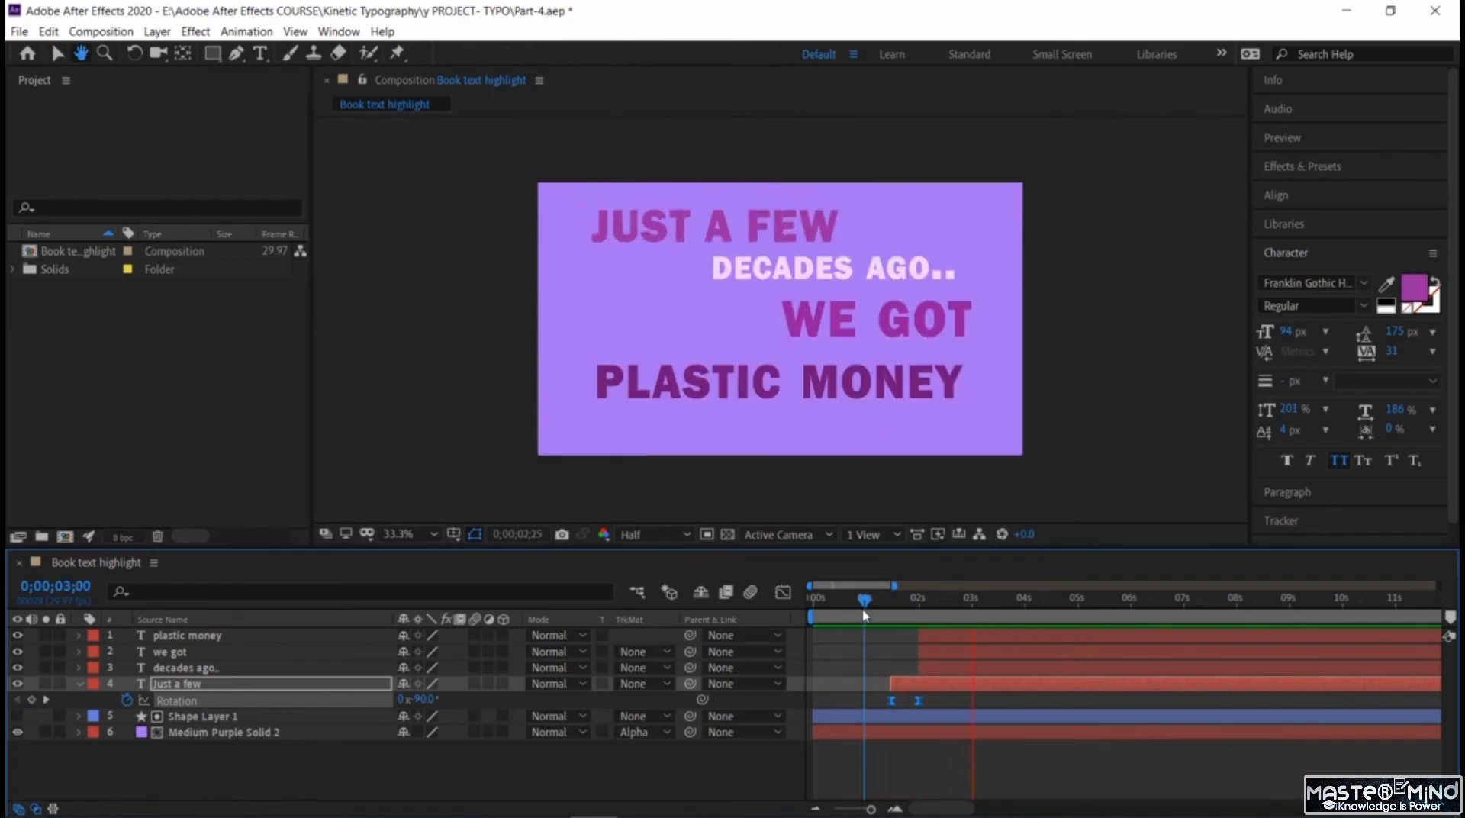
pyautogui.press('space')
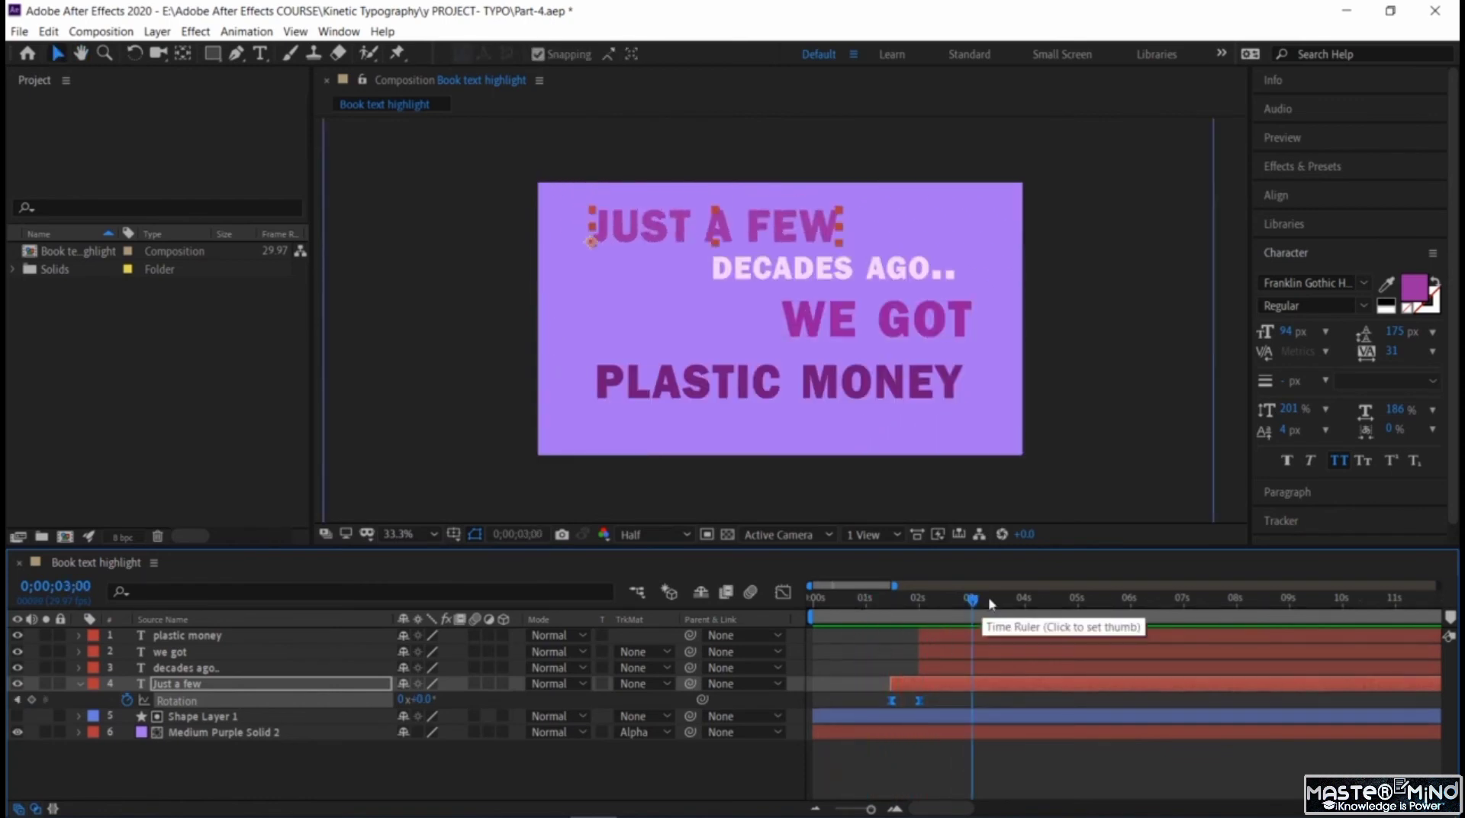
# - Start the "decades ago.." layer at 0;00;02;17 and give it the eased Rotation keyframes copied from "Just a few"
pyautogui.moveTo(971, 600); pyautogui.dragTo(946, 638)
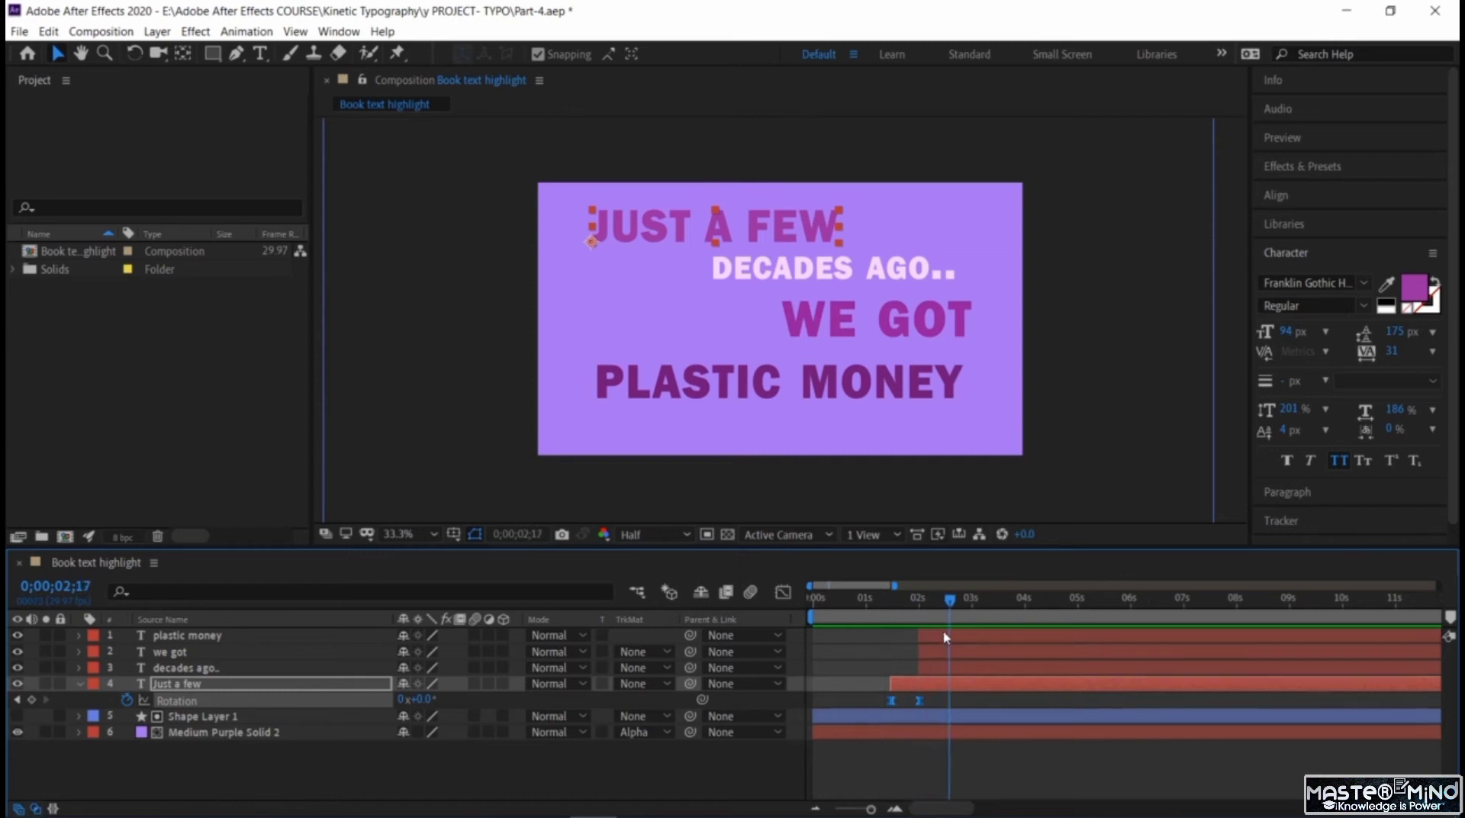
pyautogui.click(974, 672)
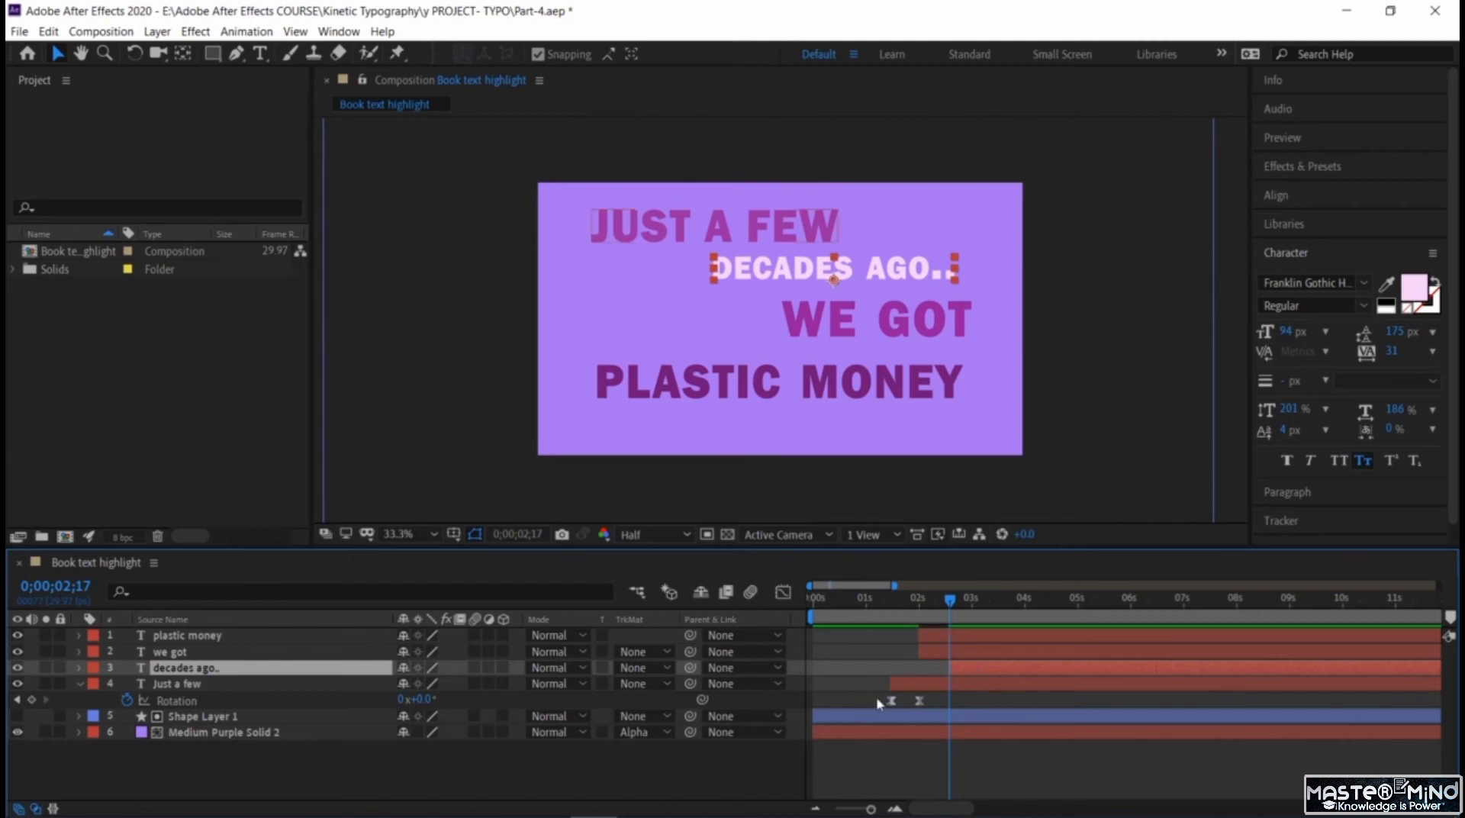
pyautogui.moveTo(873, 689); pyautogui.dragTo(938, 718)
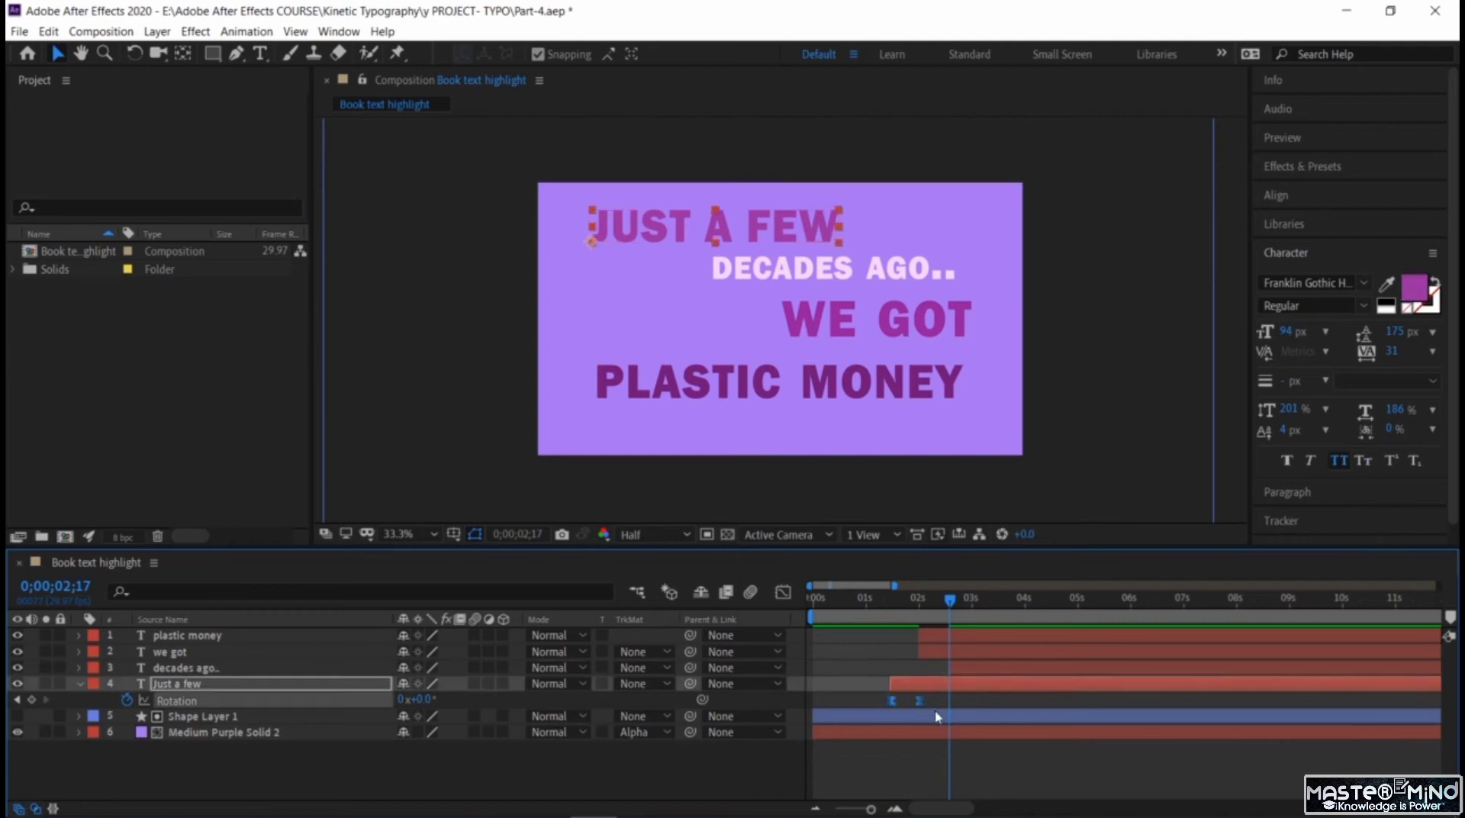
pyautogui.click(983, 668)
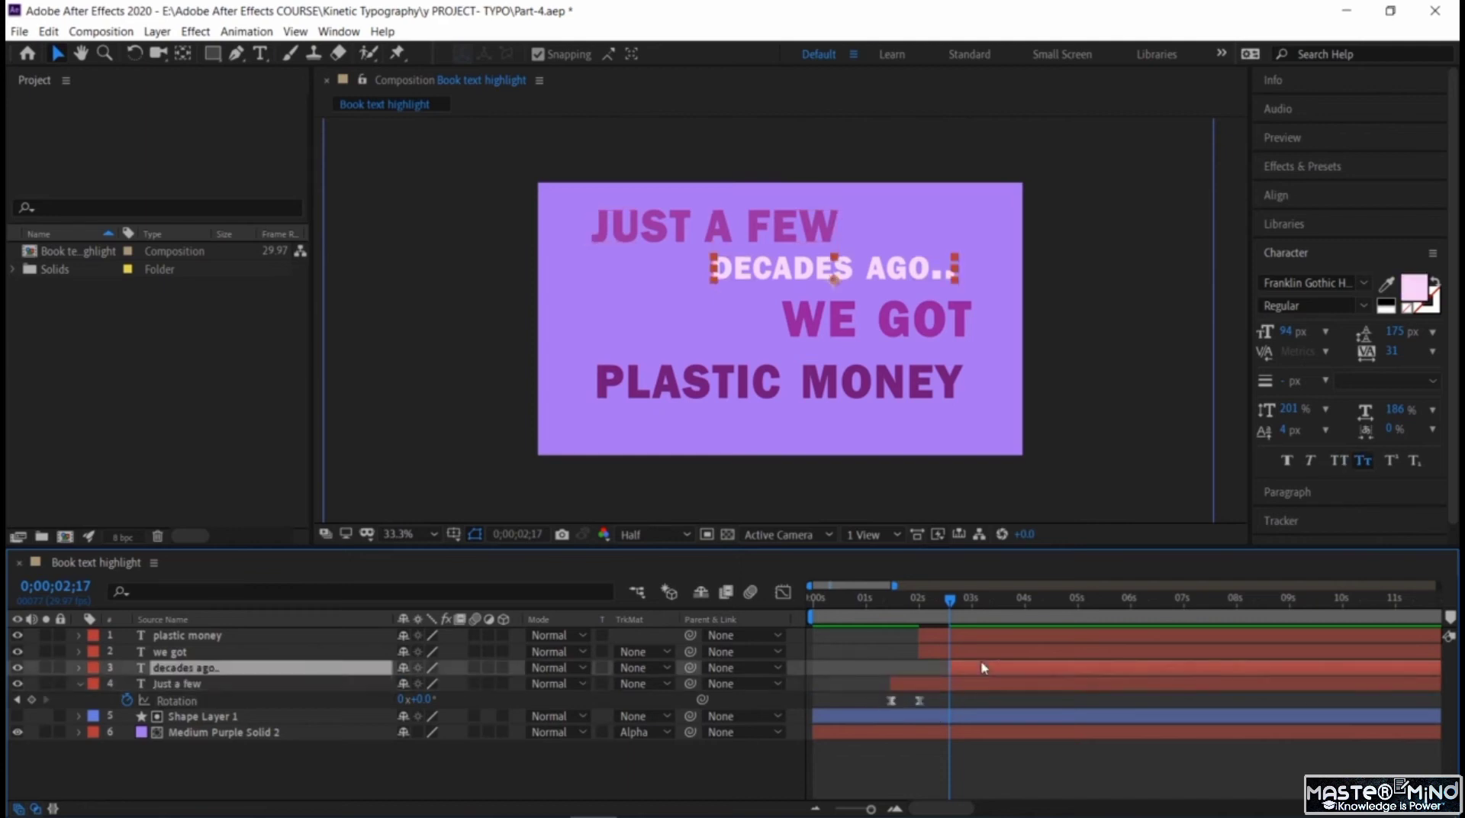
pyautogui.hotkey('ctrl', 'v')
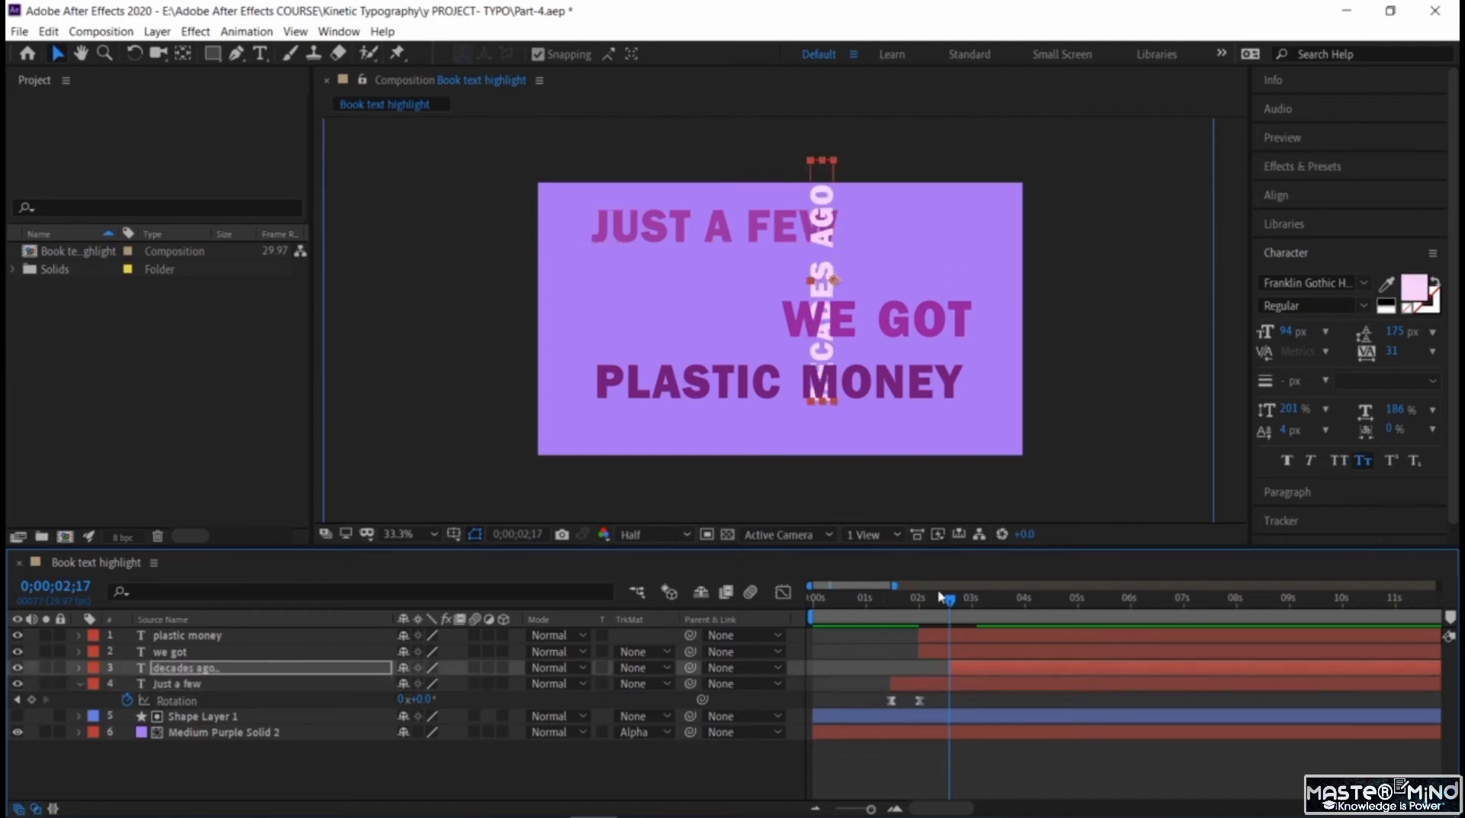
pyautogui.moveTo(944, 608); pyautogui.dragTo(883, 603)
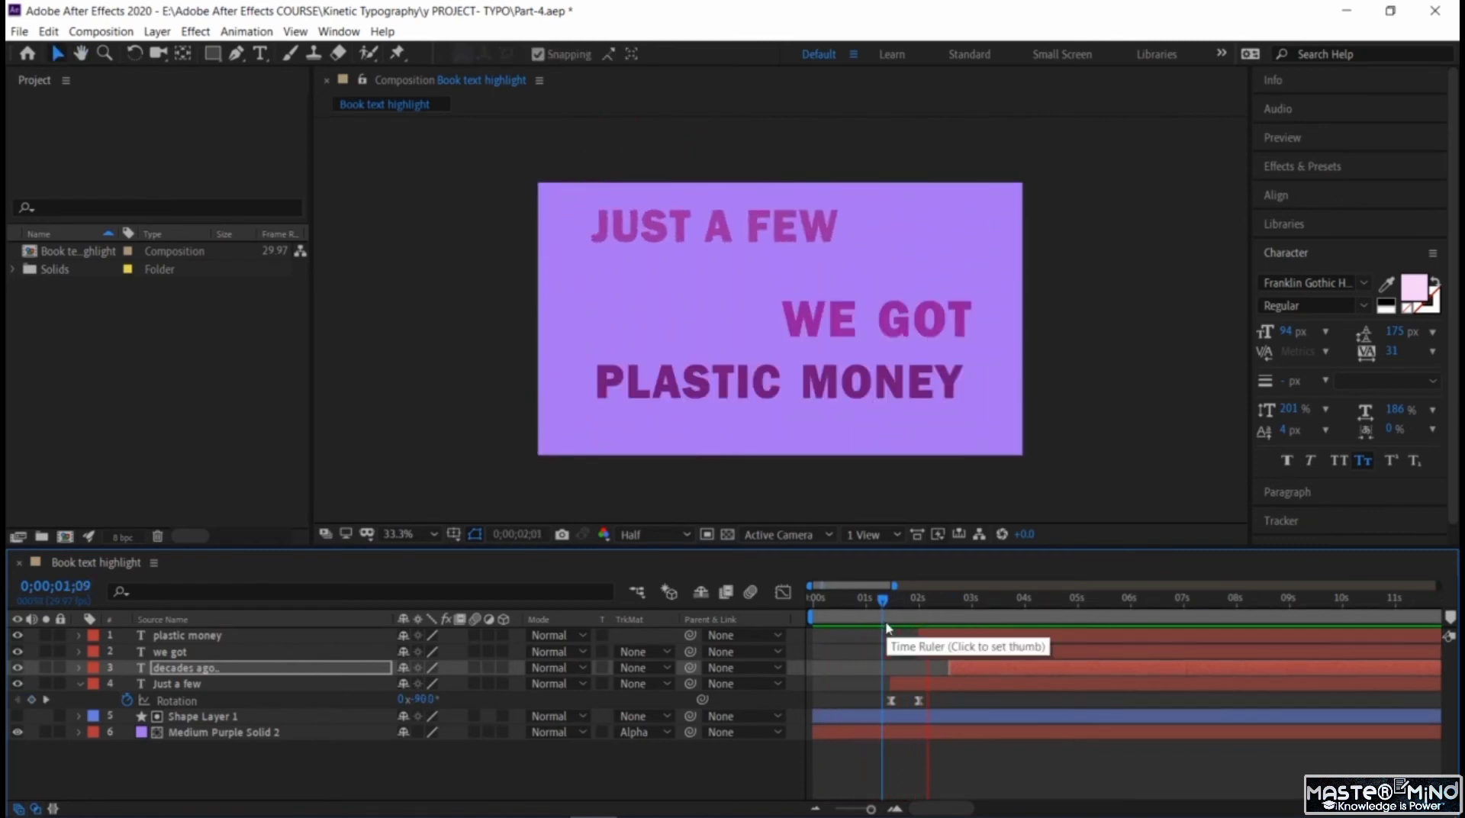
pyautogui.press('space')
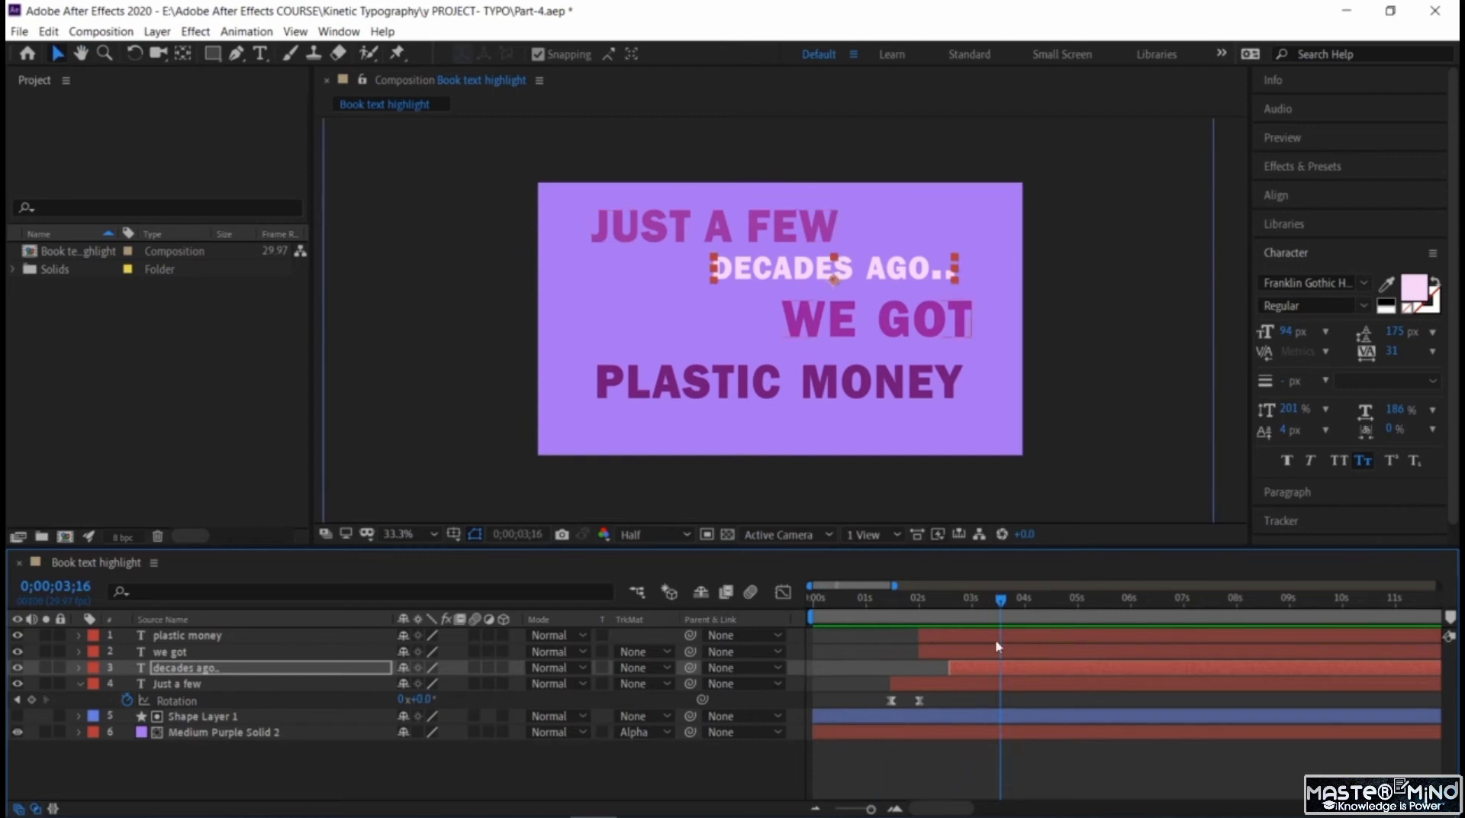
# - Set the current time to 0;00;03;15 and collapse the "Just a few" layer's properties
pyautogui.moveTo(998, 605)
pyautogui.mouseDown()
pyautogui.moveTo(956, 604)
pyautogui.moveTo(997, 620)
pyautogui.mouseUp()
pyautogui.click(969, 654)
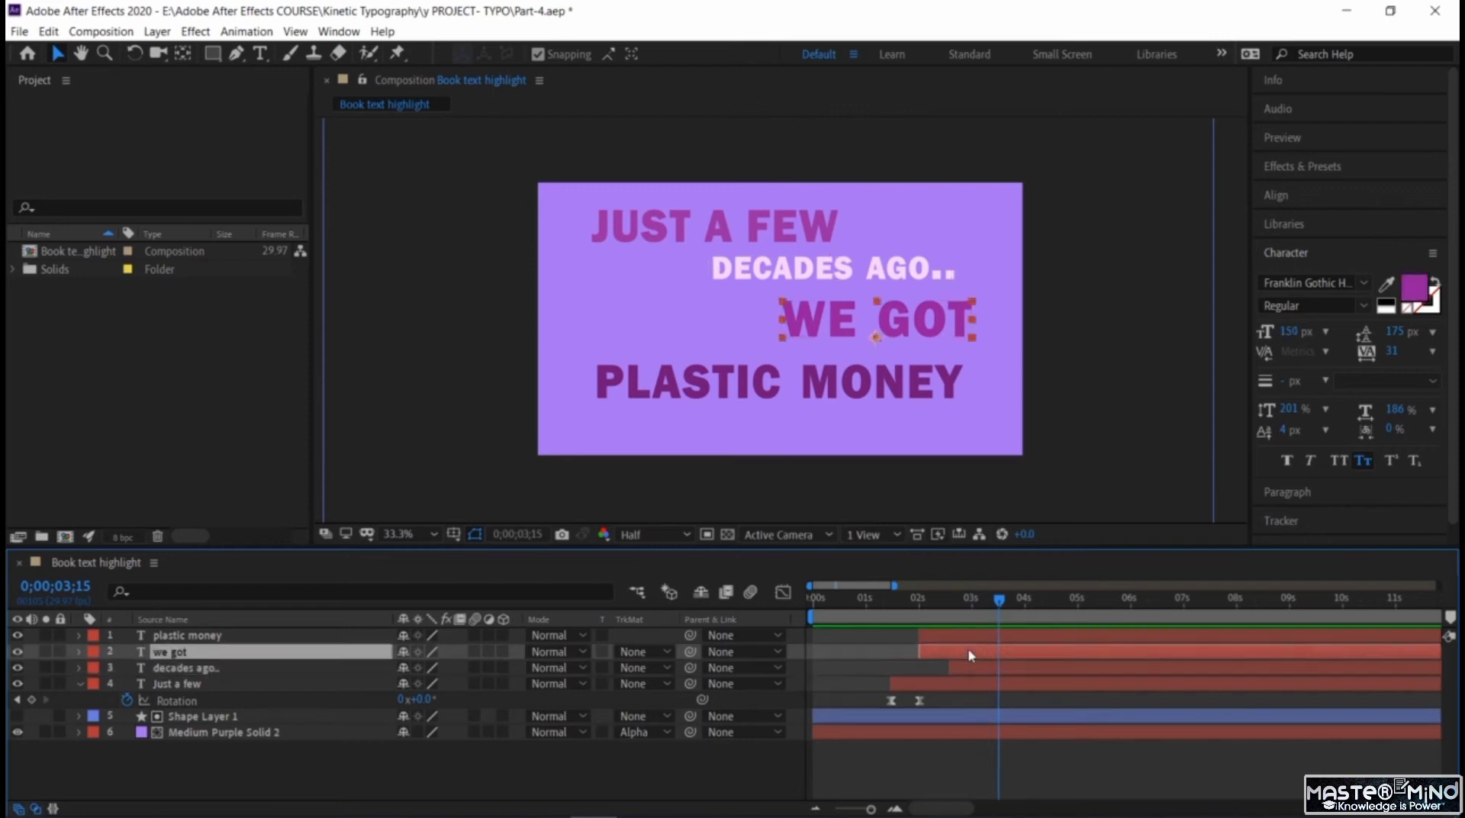
pyautogui.click(78, 684)
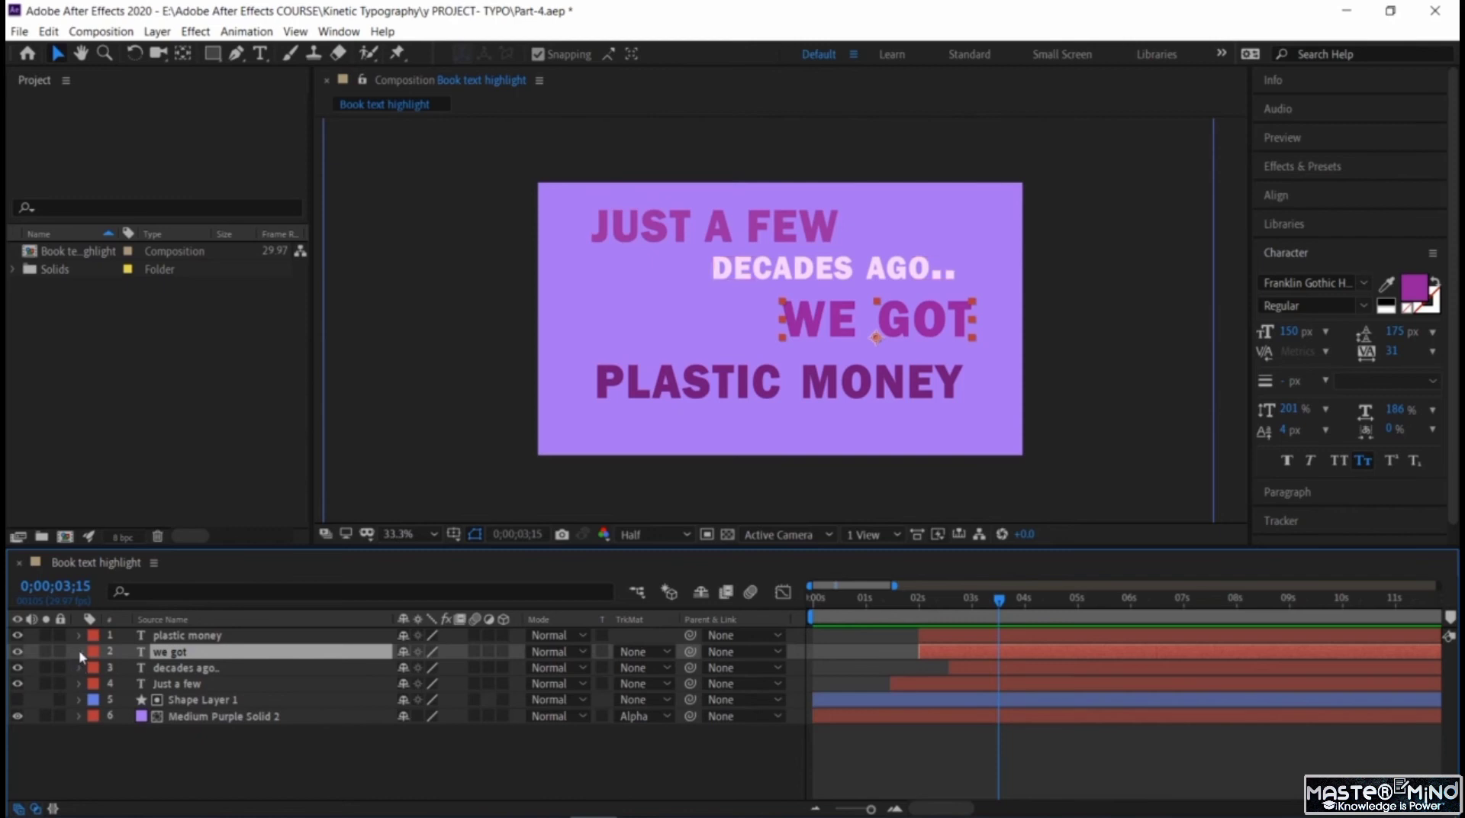
pyautogui.click(80, 652)
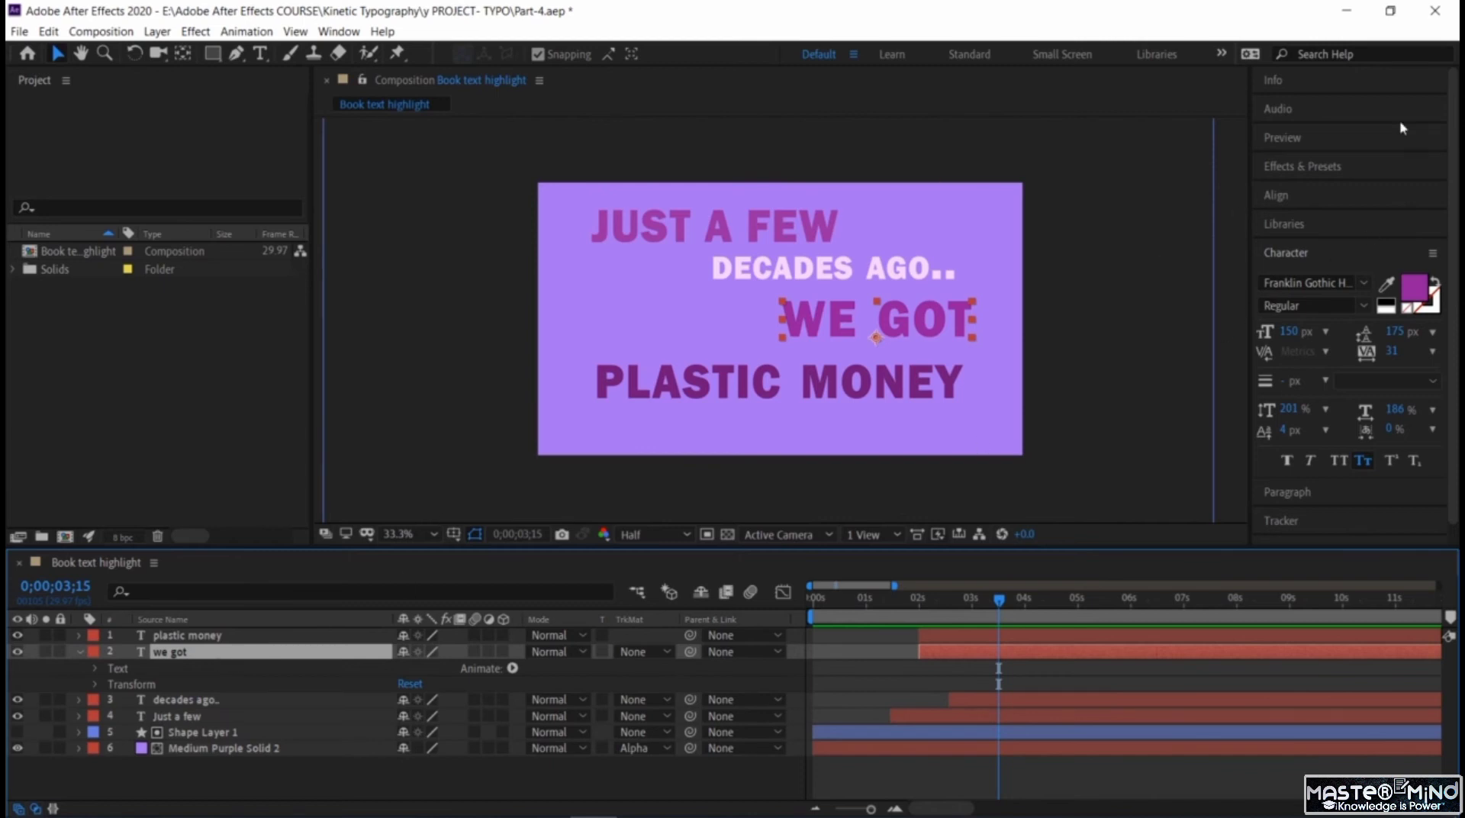
pyautogui.click(80, 653)
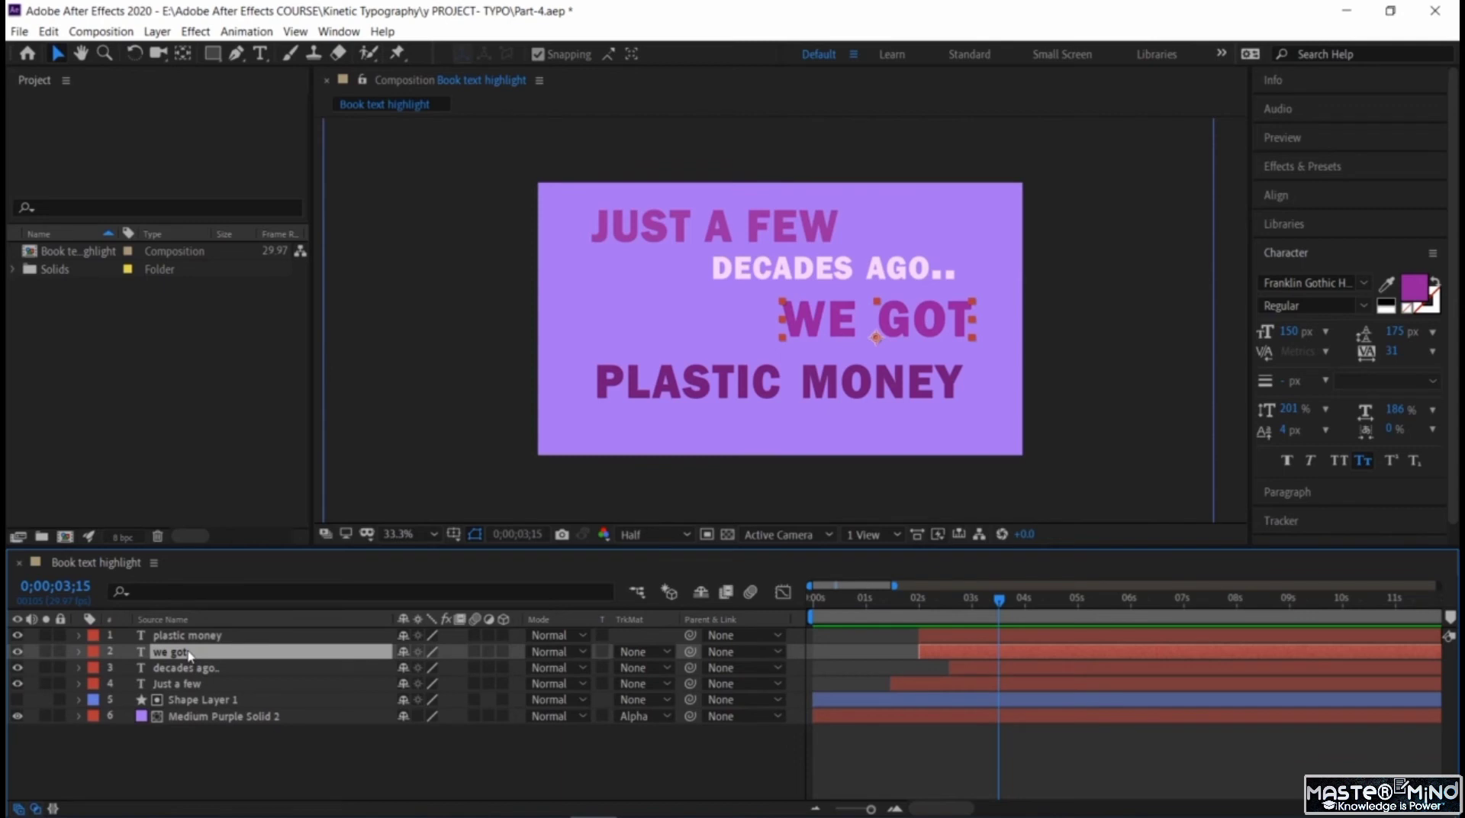
pyautogui.press('End')
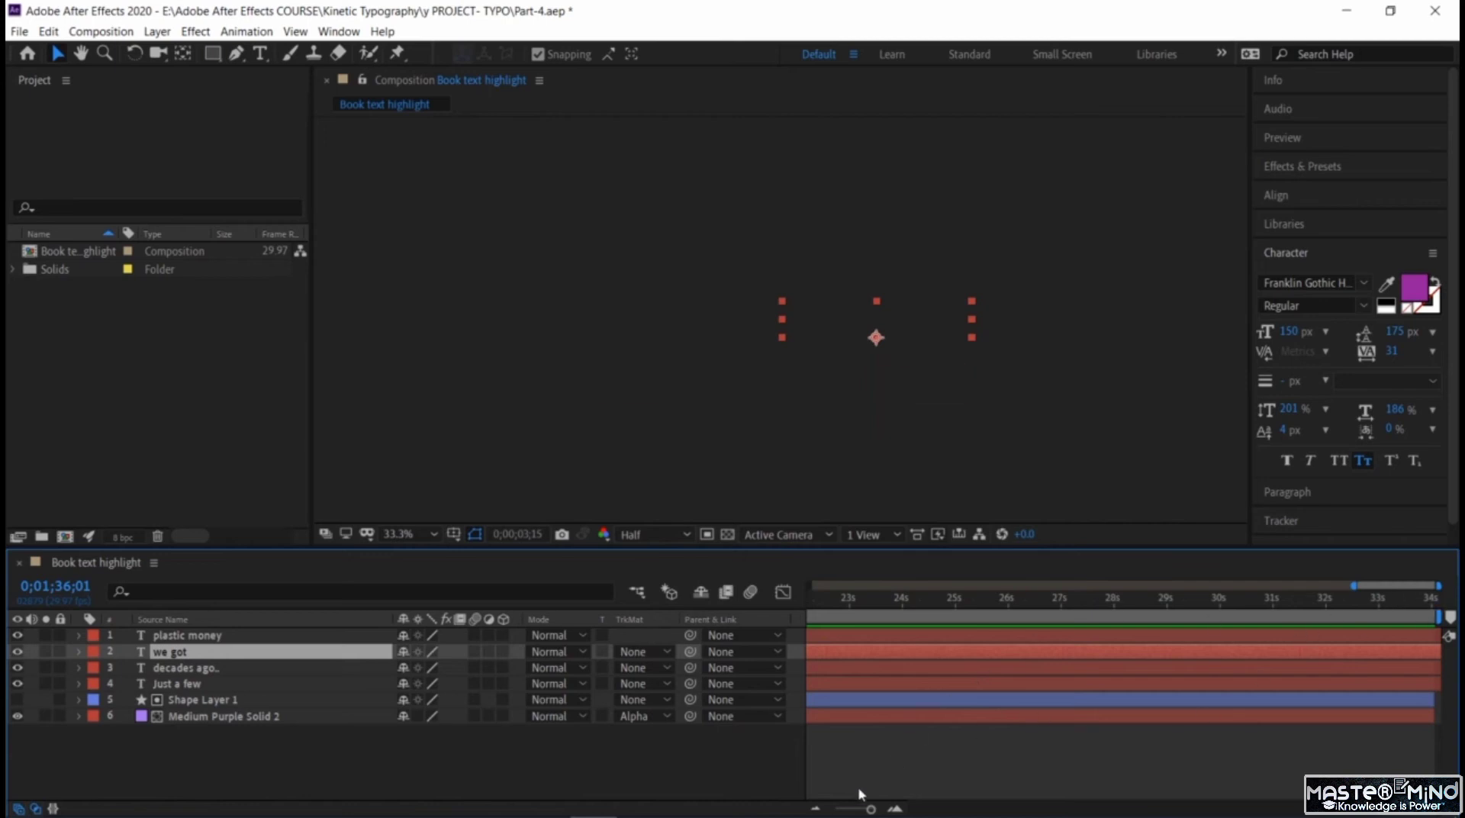
pyautogui.click(813, 811)
pyautogui.click(813, 810)
pyautogui.click(814, 810)
pyautogui.click(813, 810)
pyautogui.click(813, 811)
pyautogui.click(813, 811)
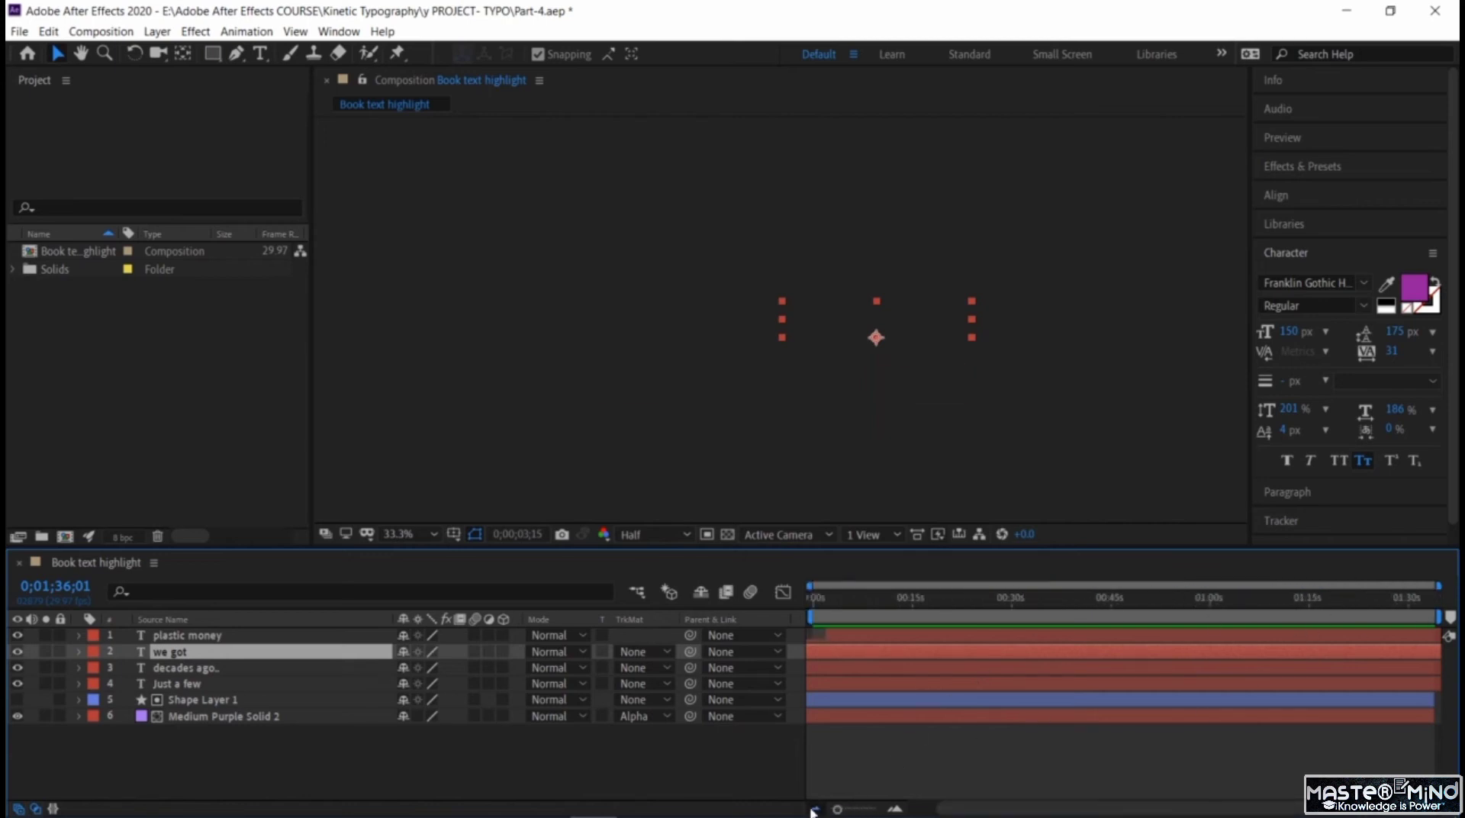
pyautogui.click(840, 639)
pyautogui.click(834, 600)
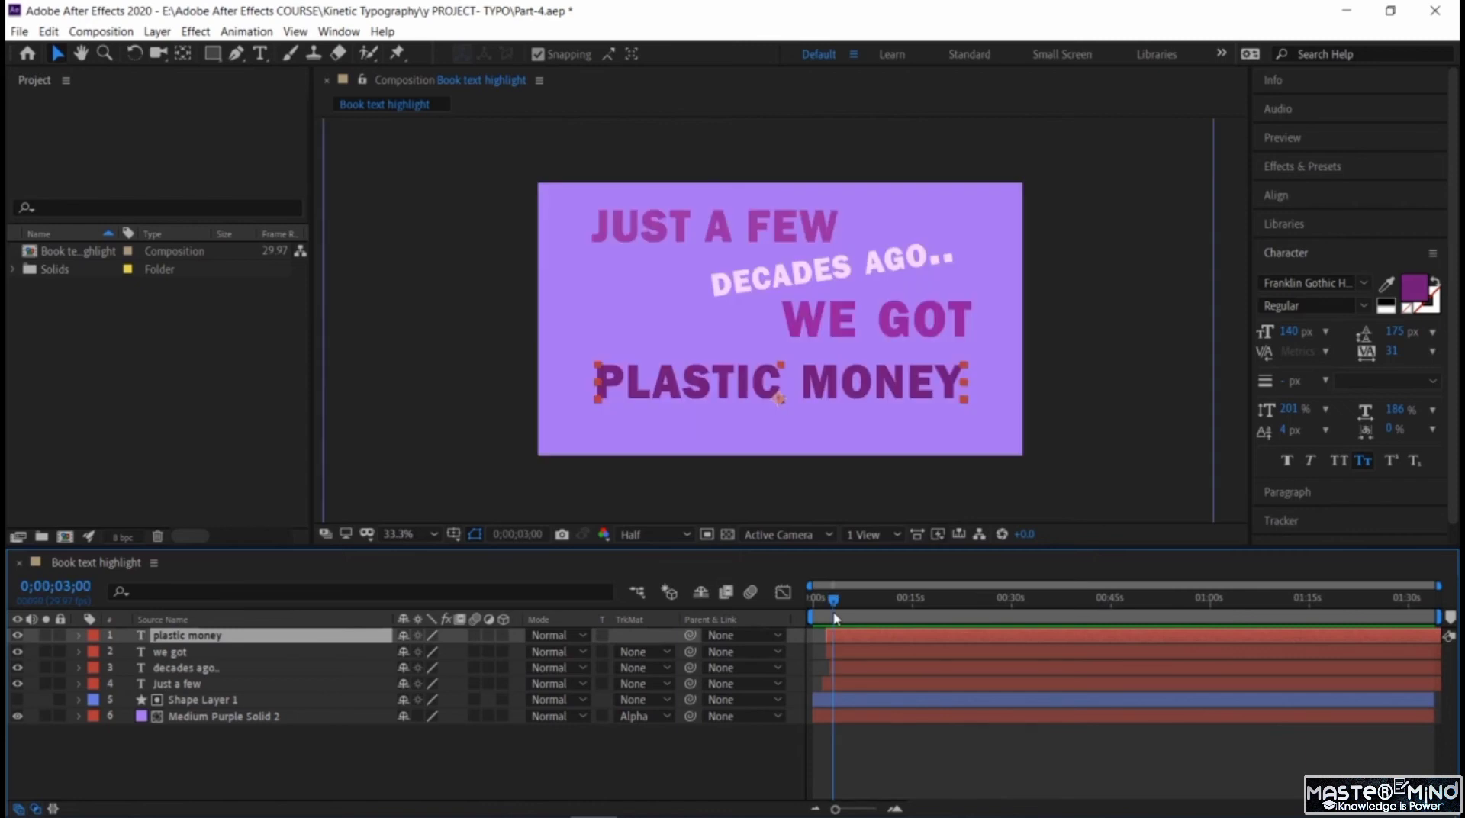
pyautogui.moveTo(834, 598)
pyautogui.mouseDown()
pyautogui.moveTo(821, 599)
pyautogui.moveTo(836, 608)
pyautogui.mouseUp()
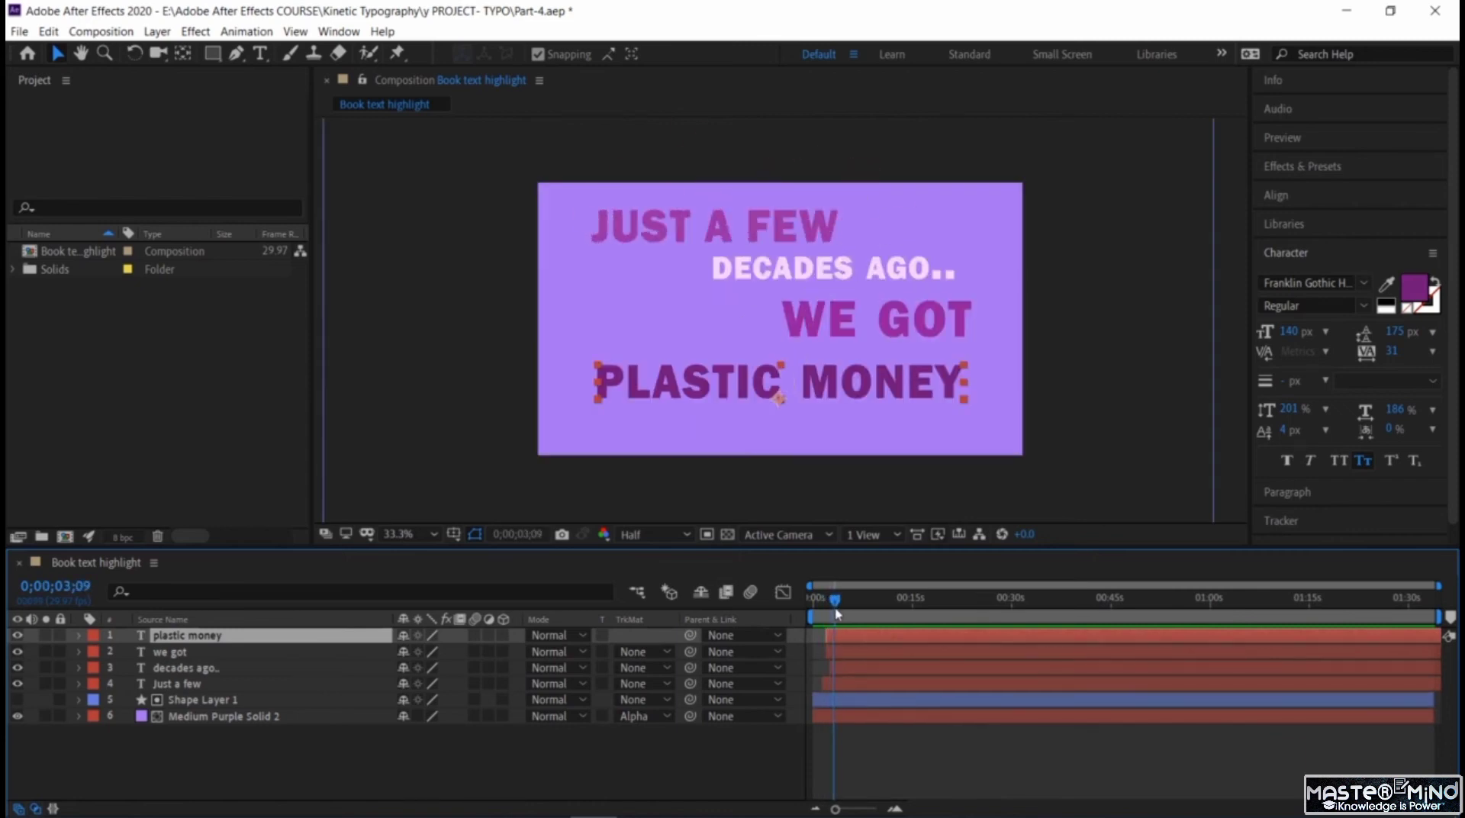
pyautogui.click(895, 807)
pyautogui.click(895, 807)
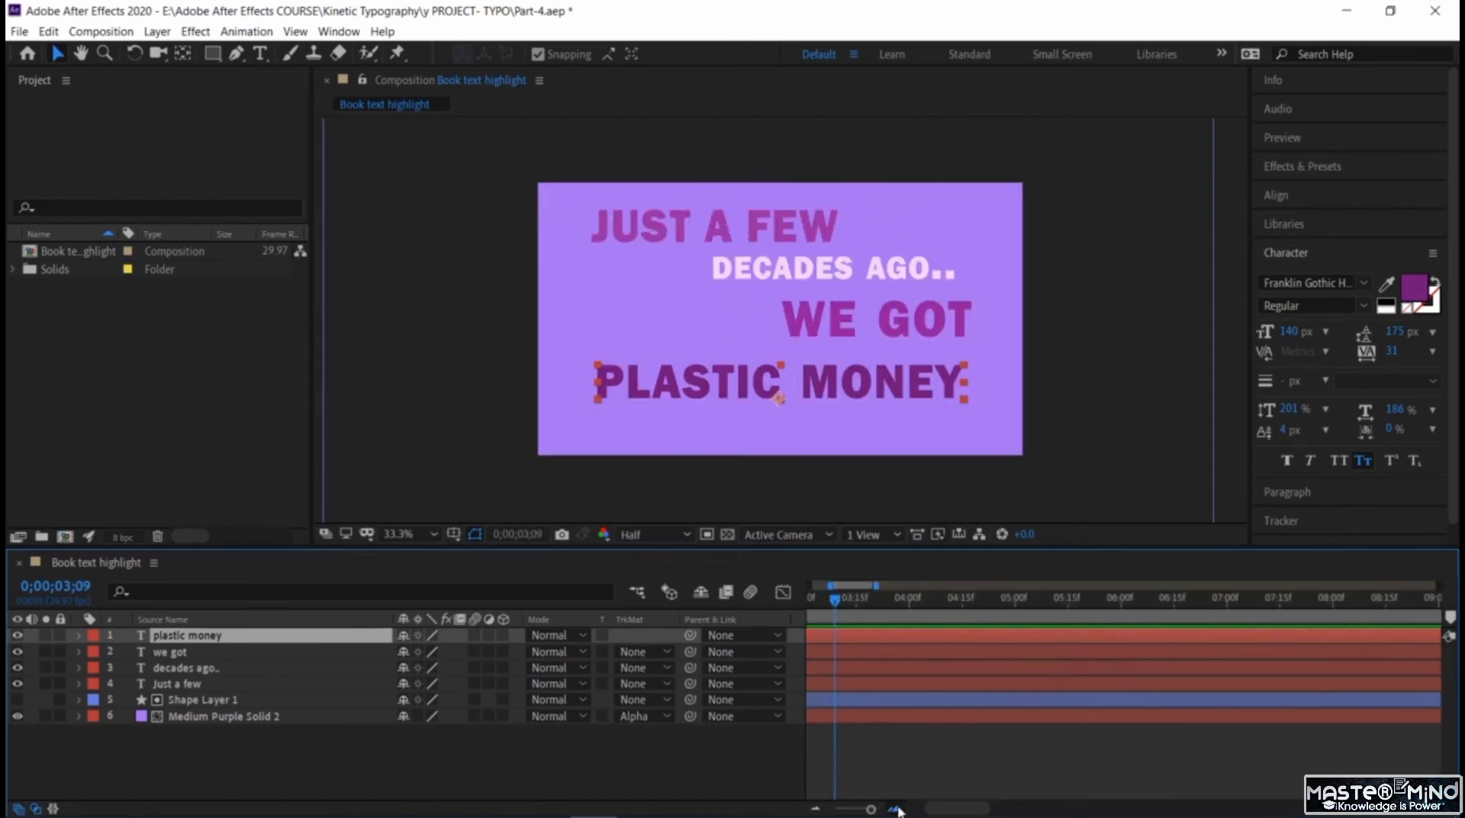
pyautogui.click(816, 809)
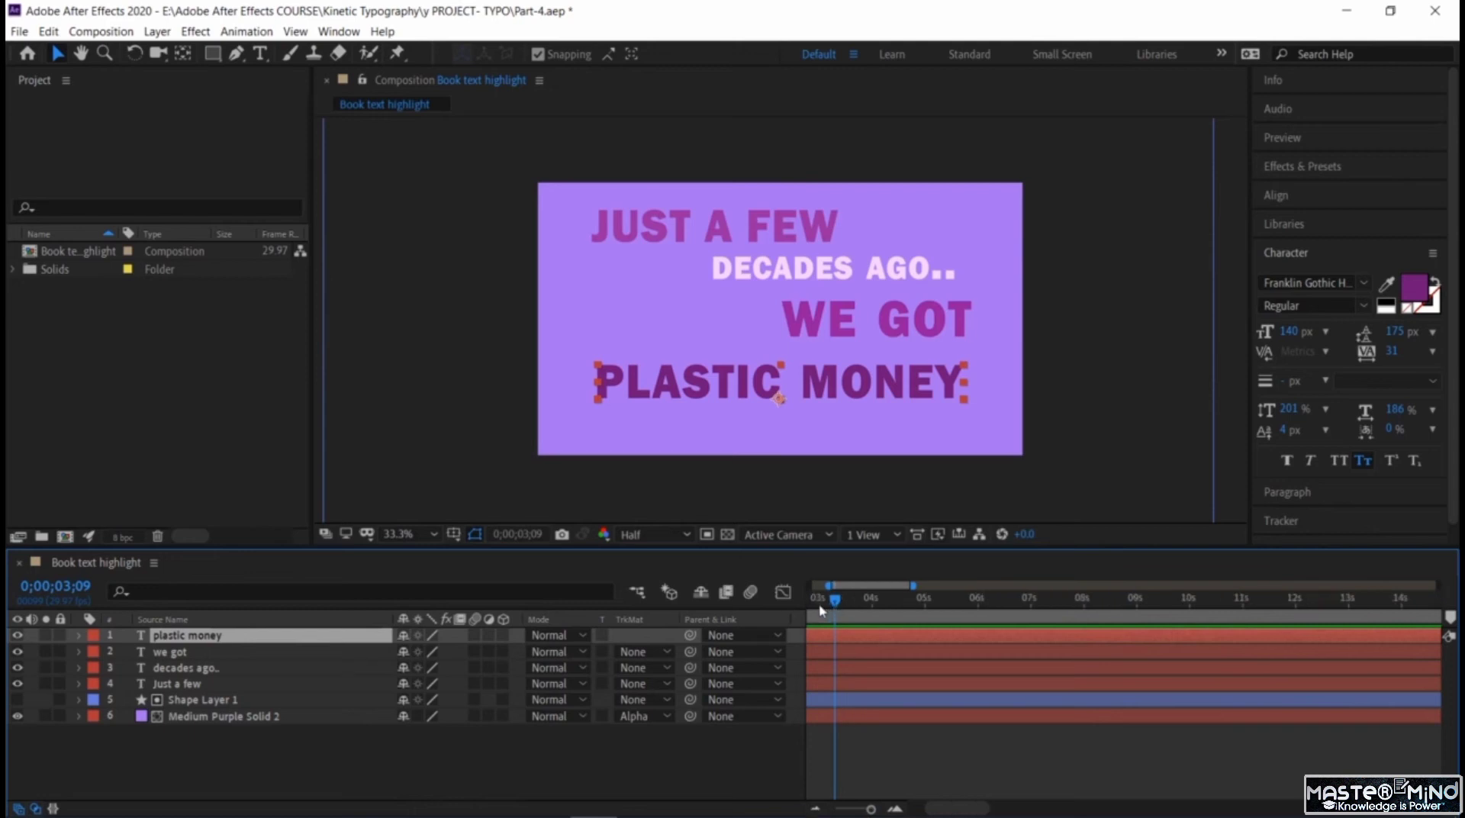
pyautogui.moveTo(821, 611); pyautogui.dragTo(814, 603)
pyautogui.press('space')
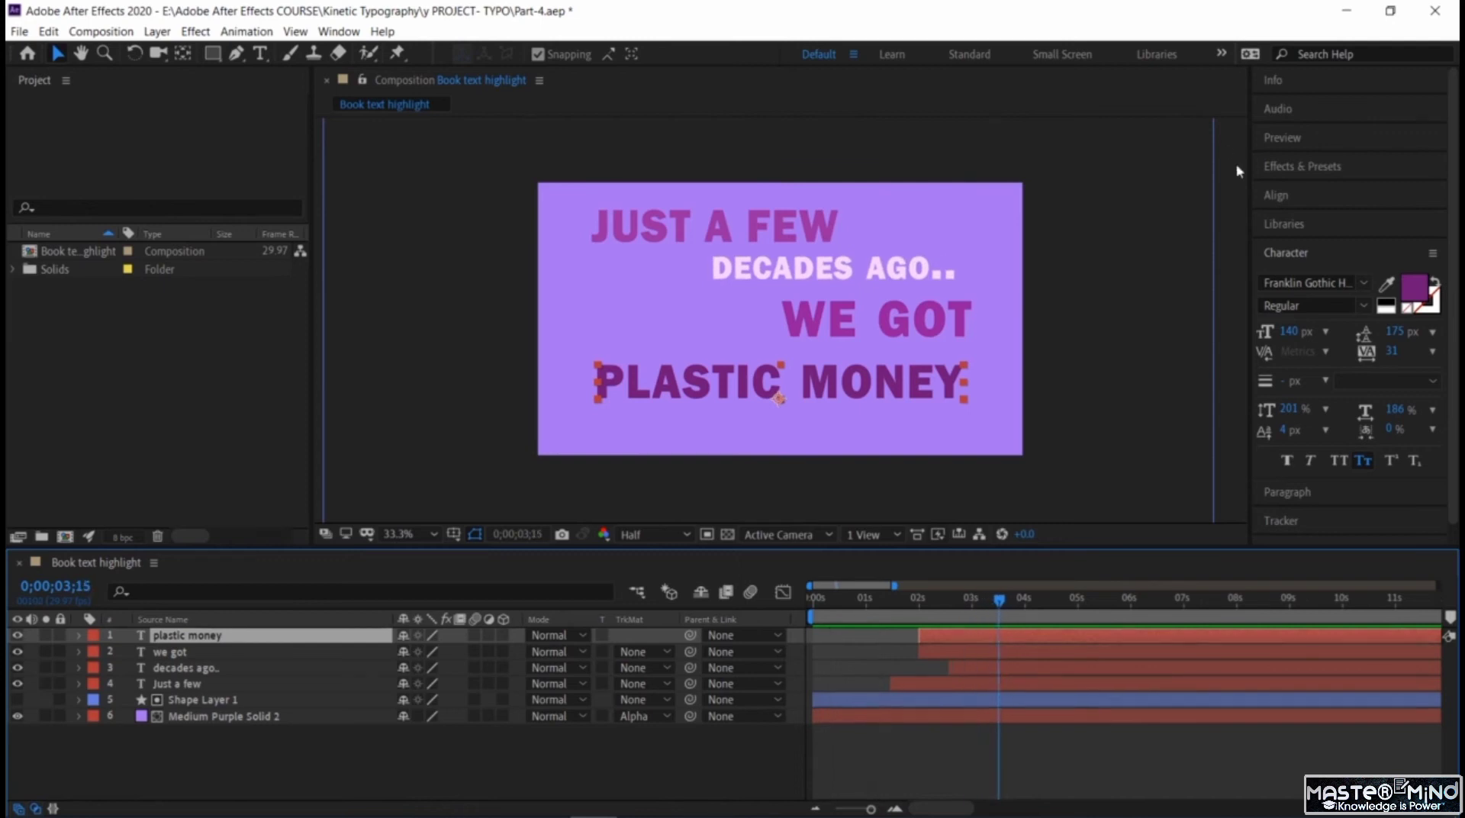
# - Try the Straight In By Character preset from the Animate In text presets on the "we got" layer
pyautogui.click(1293, 167)
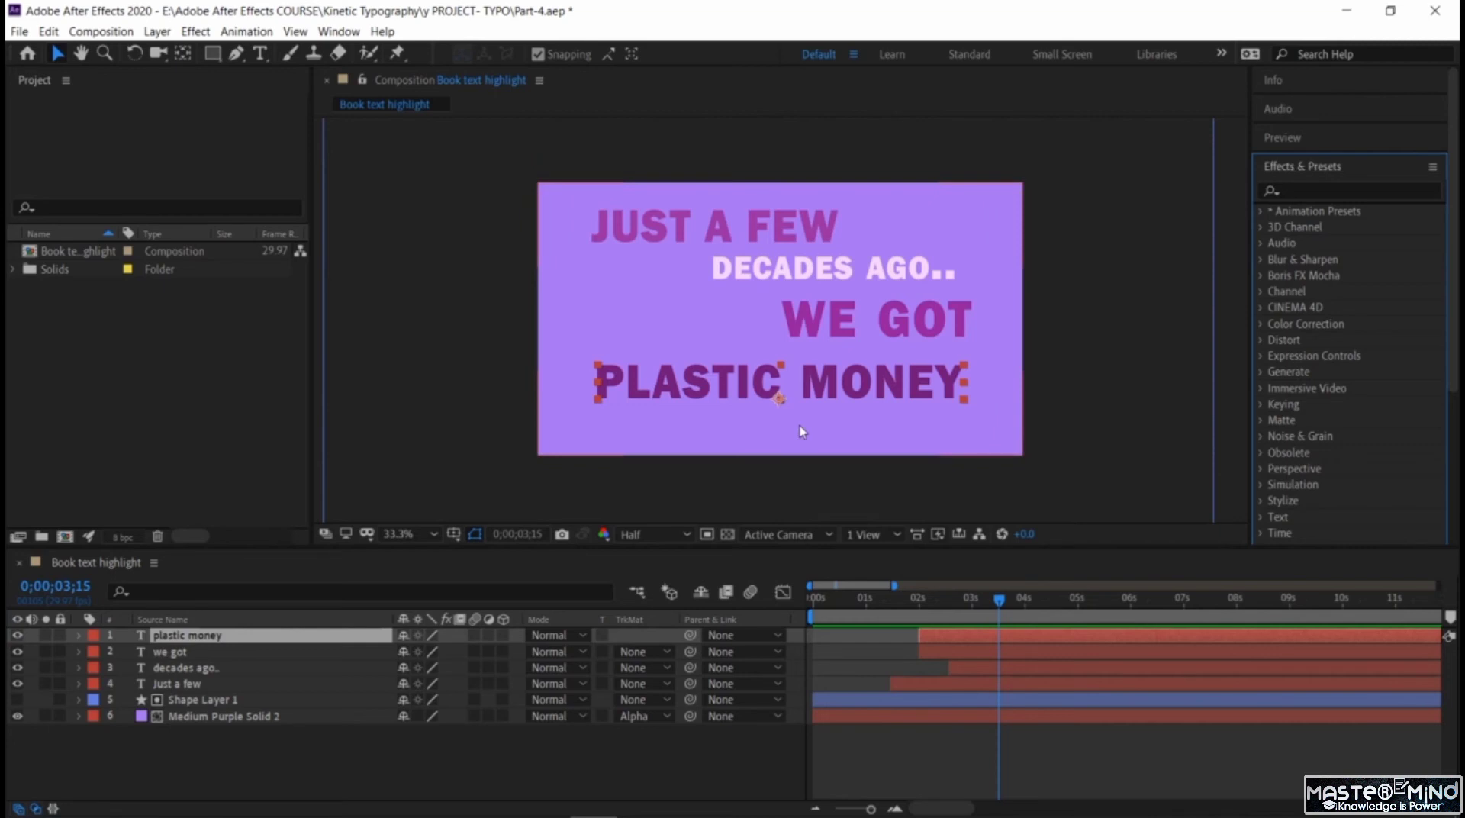
pyautogui.click(1267, 211)
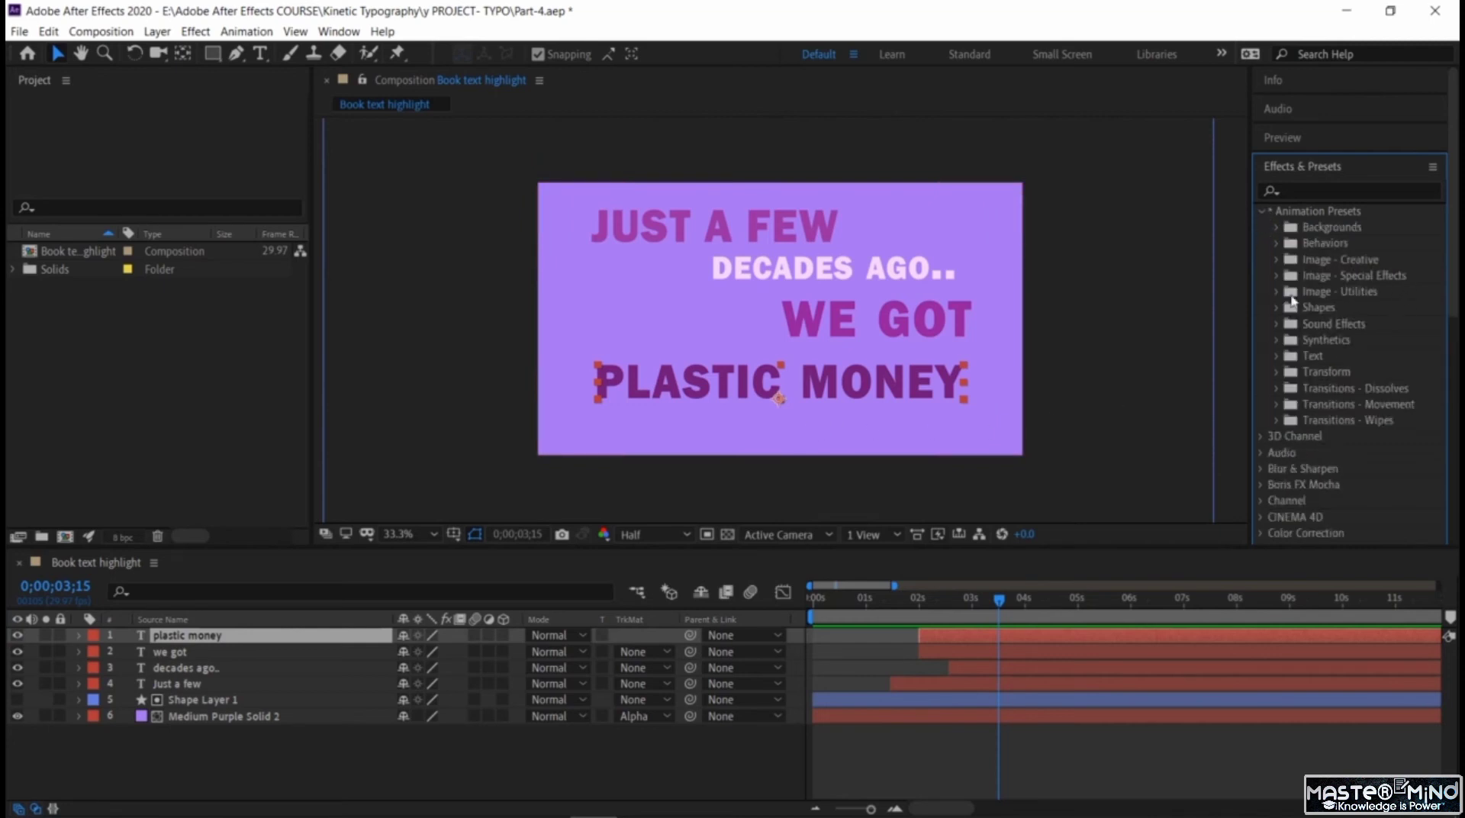
pyautogui.click(1278, 356)
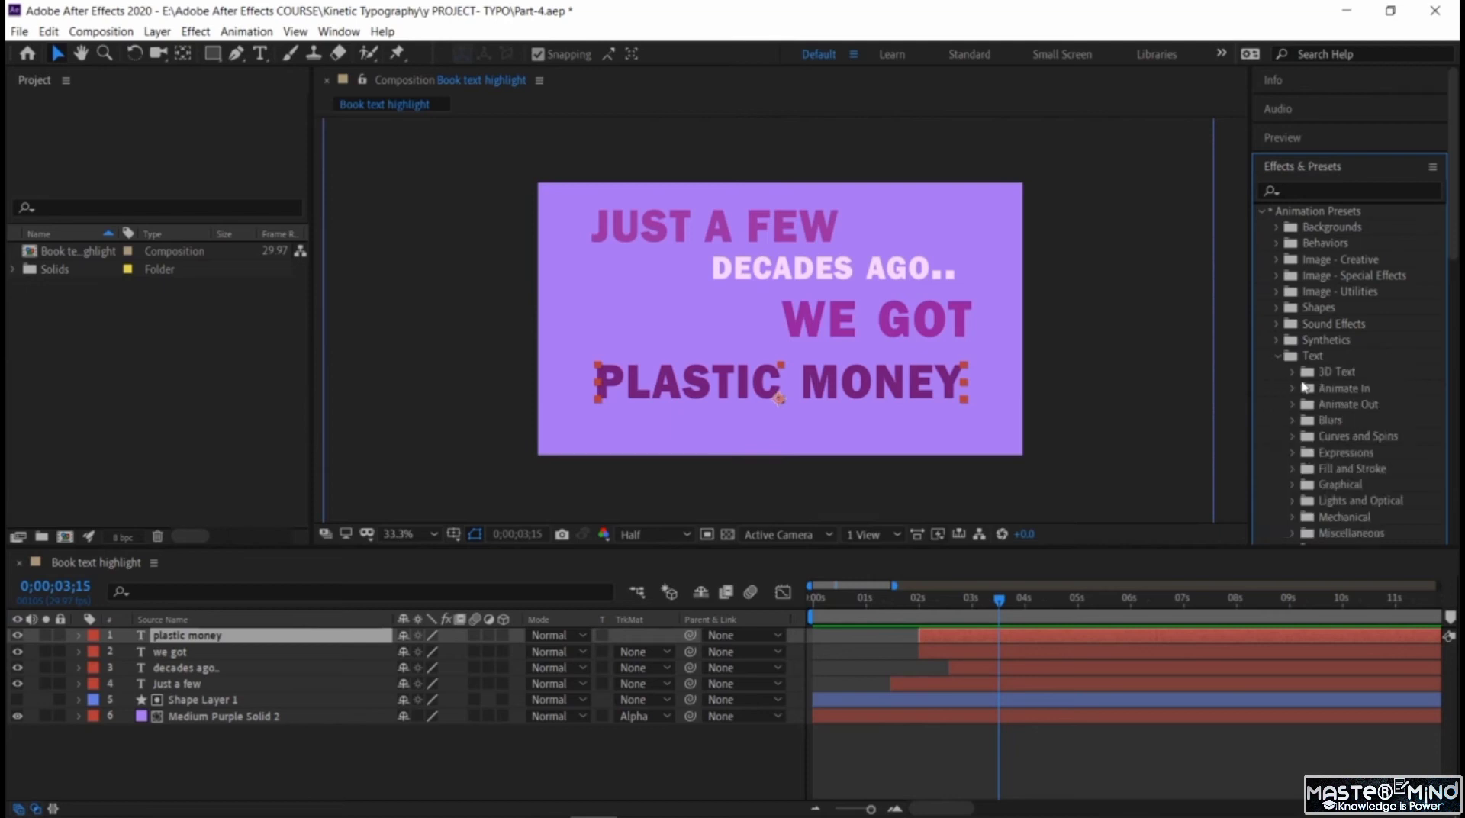
pyautogui.scroll(-4, 1305, 387)
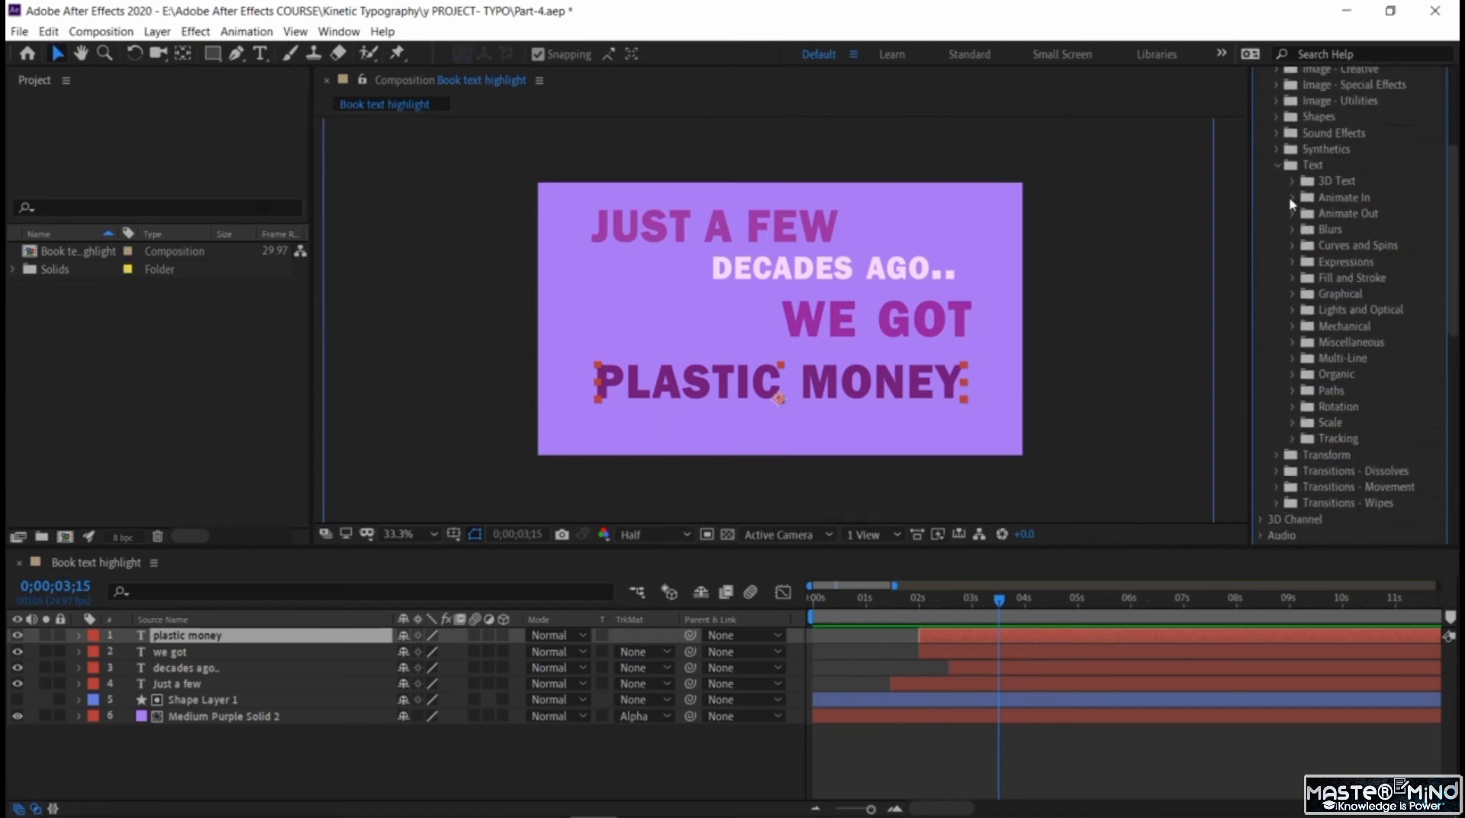
pyautogui.click(1292, 198)
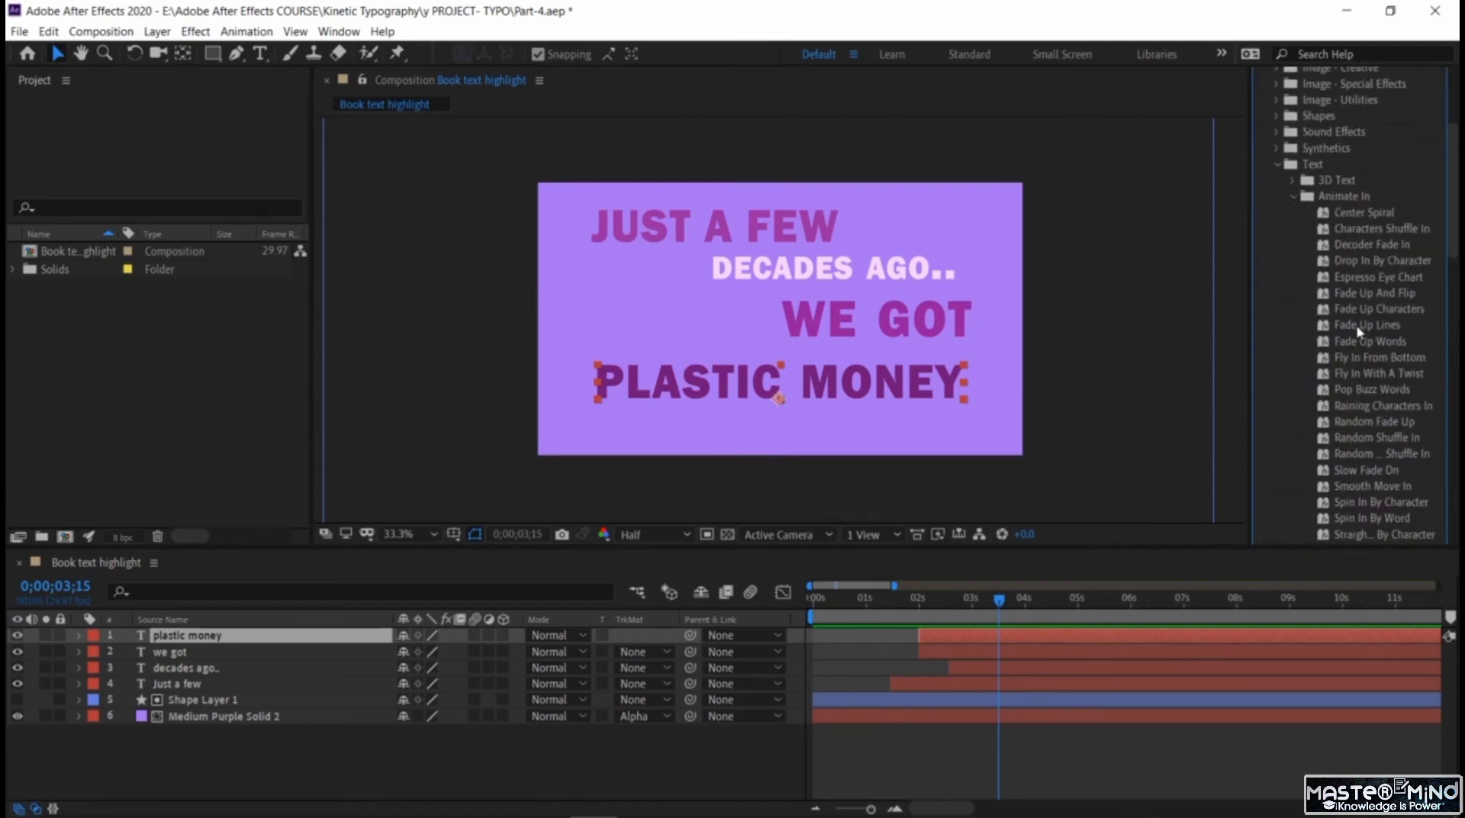
pyautogui.scroll(-2, 1362, 326)
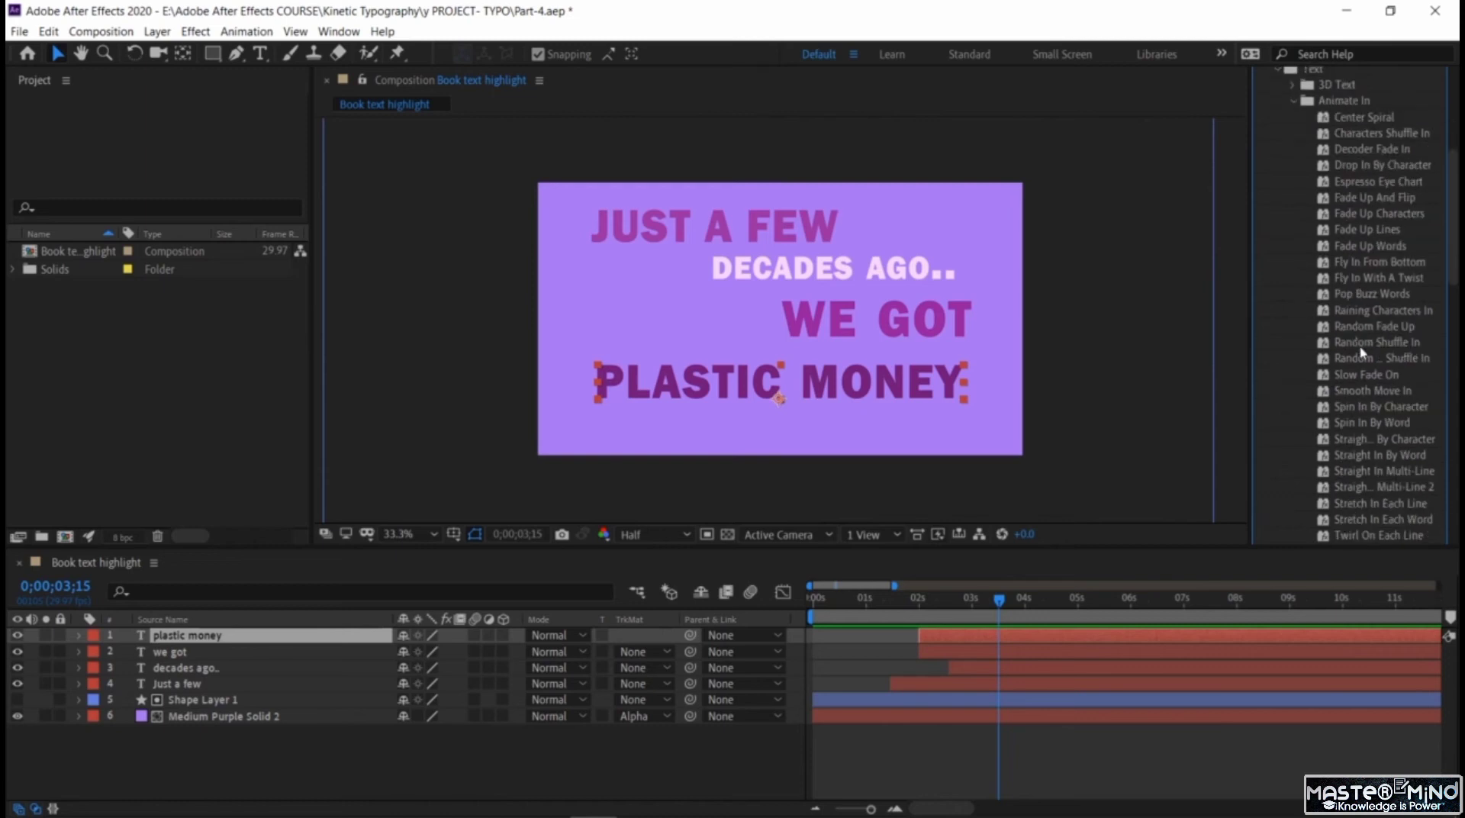
pyautogui.scroll(-3, 1361, 341)
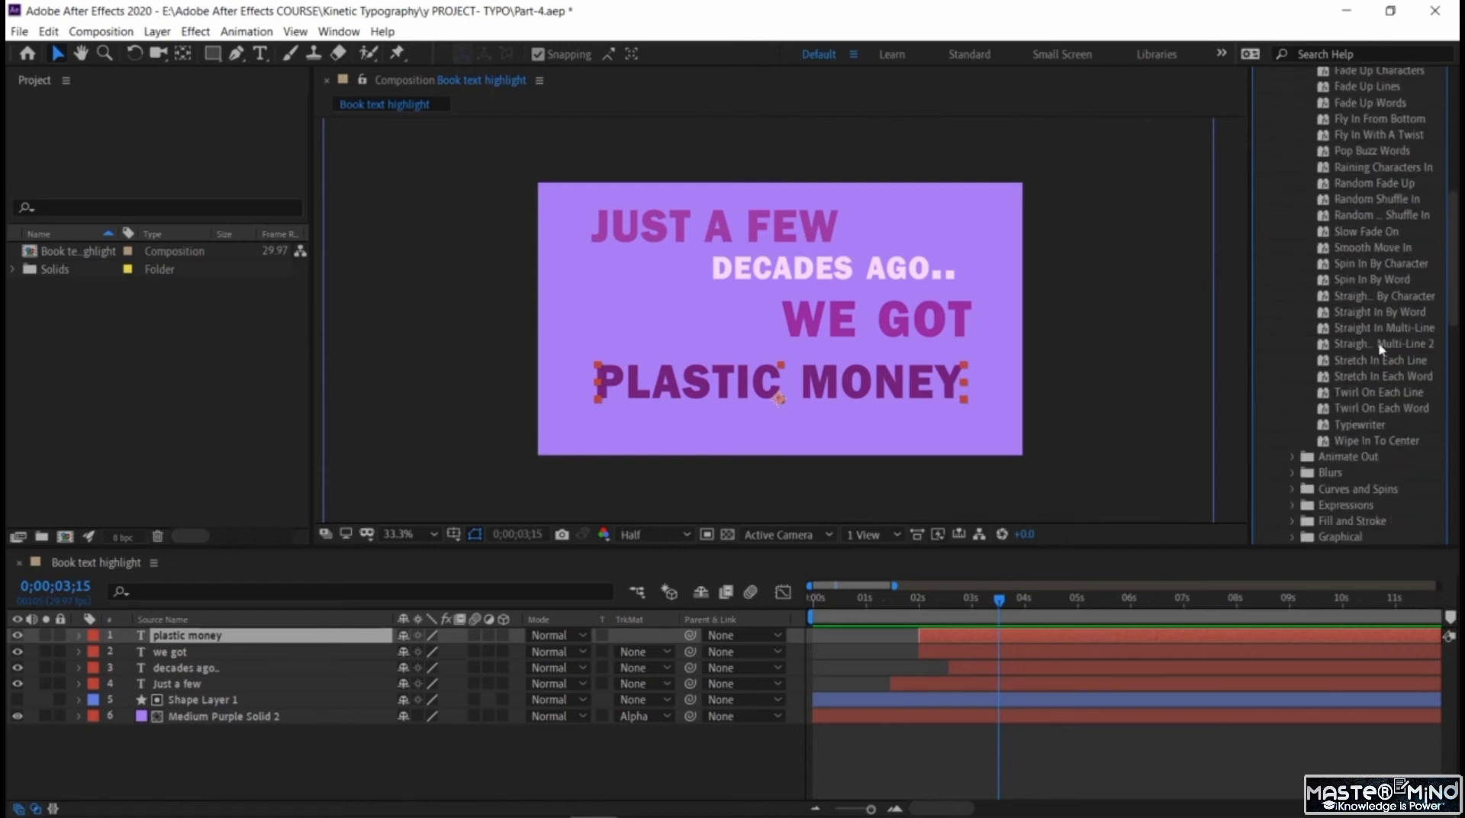
pyautogui.moveTo(1382, 302); pyautogui.dragTo(839, 321)
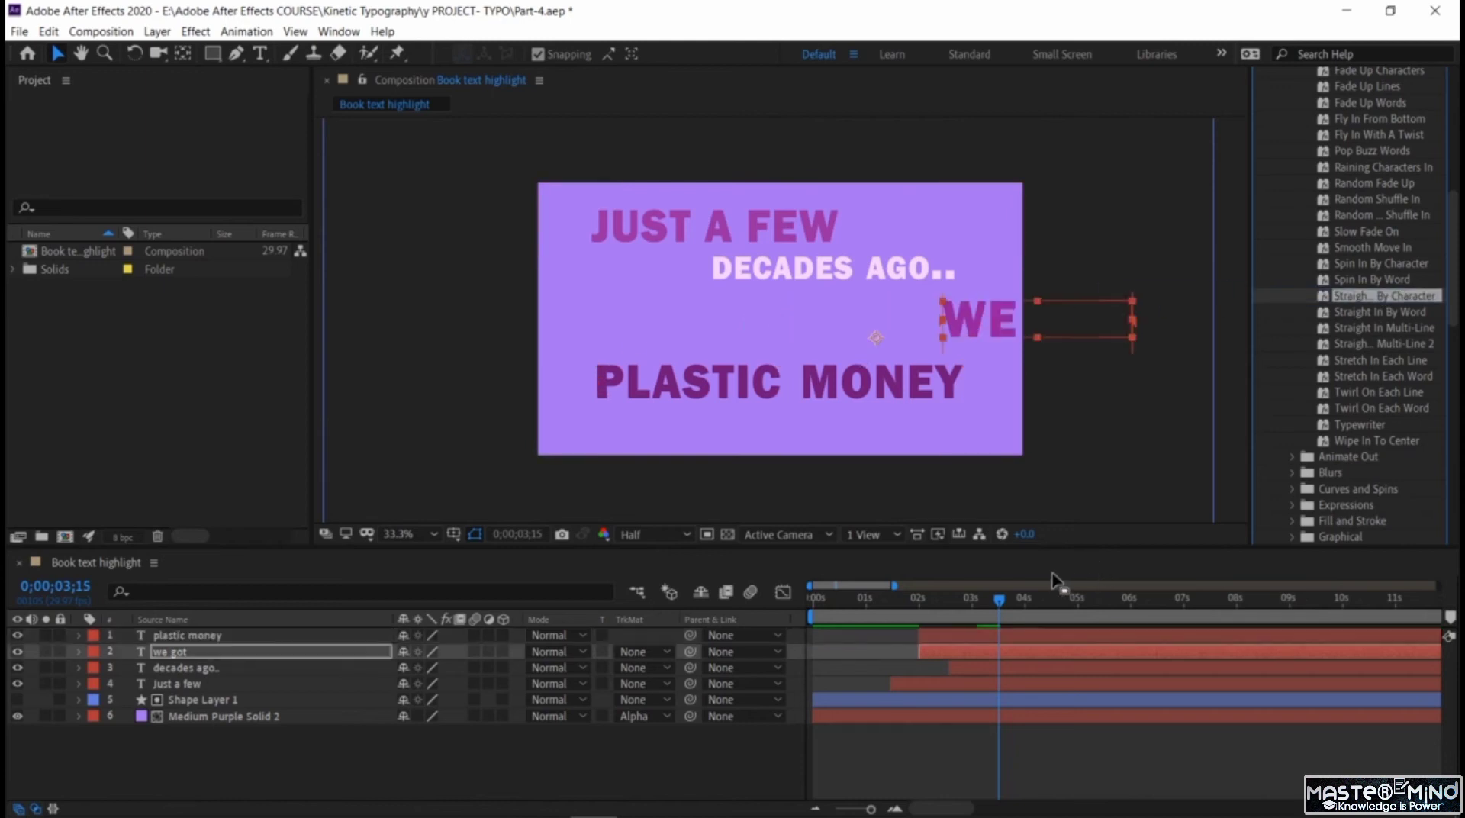
# - Preview the preset animation on "we got" and undo the preset
pyautogui.press('space')
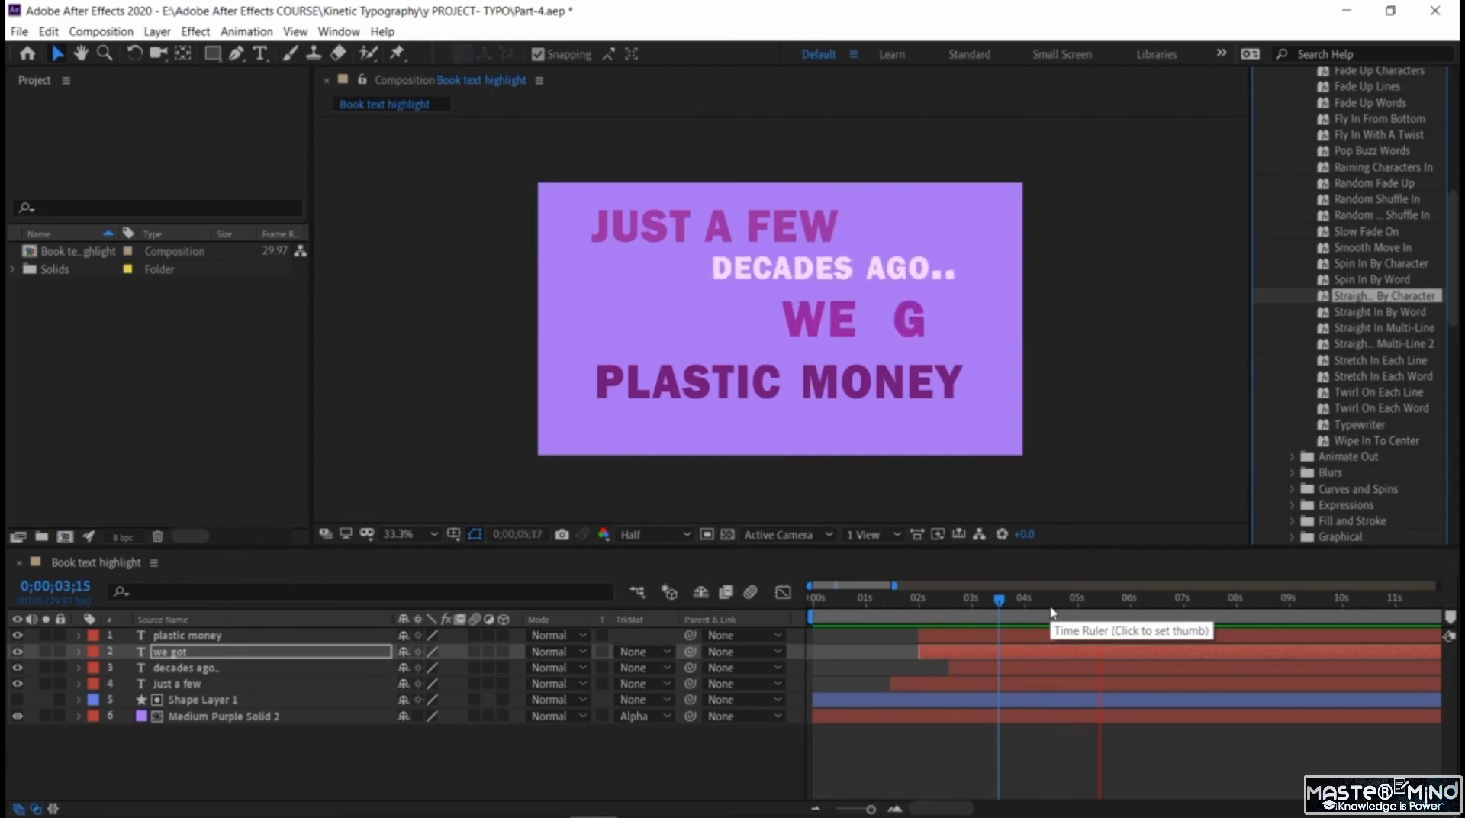
pyautogui.press('space')
pyautogui.hotkey('ctrl', 'z')
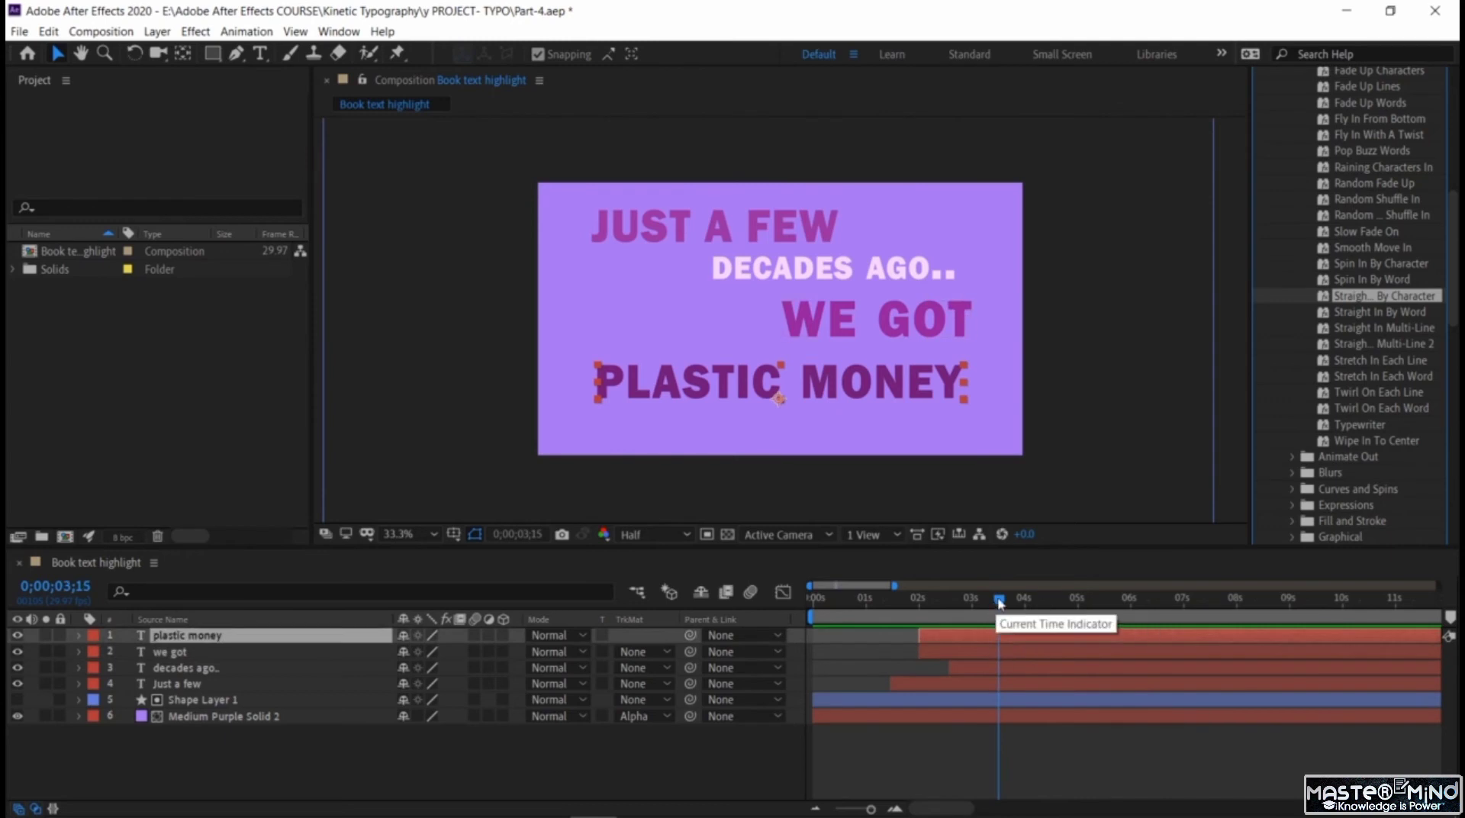
# - Trim the start of the "we got" layer to 0;00;03;15 and add an Opacity keyframe of 0% there
pyautogui.click(935, 656)
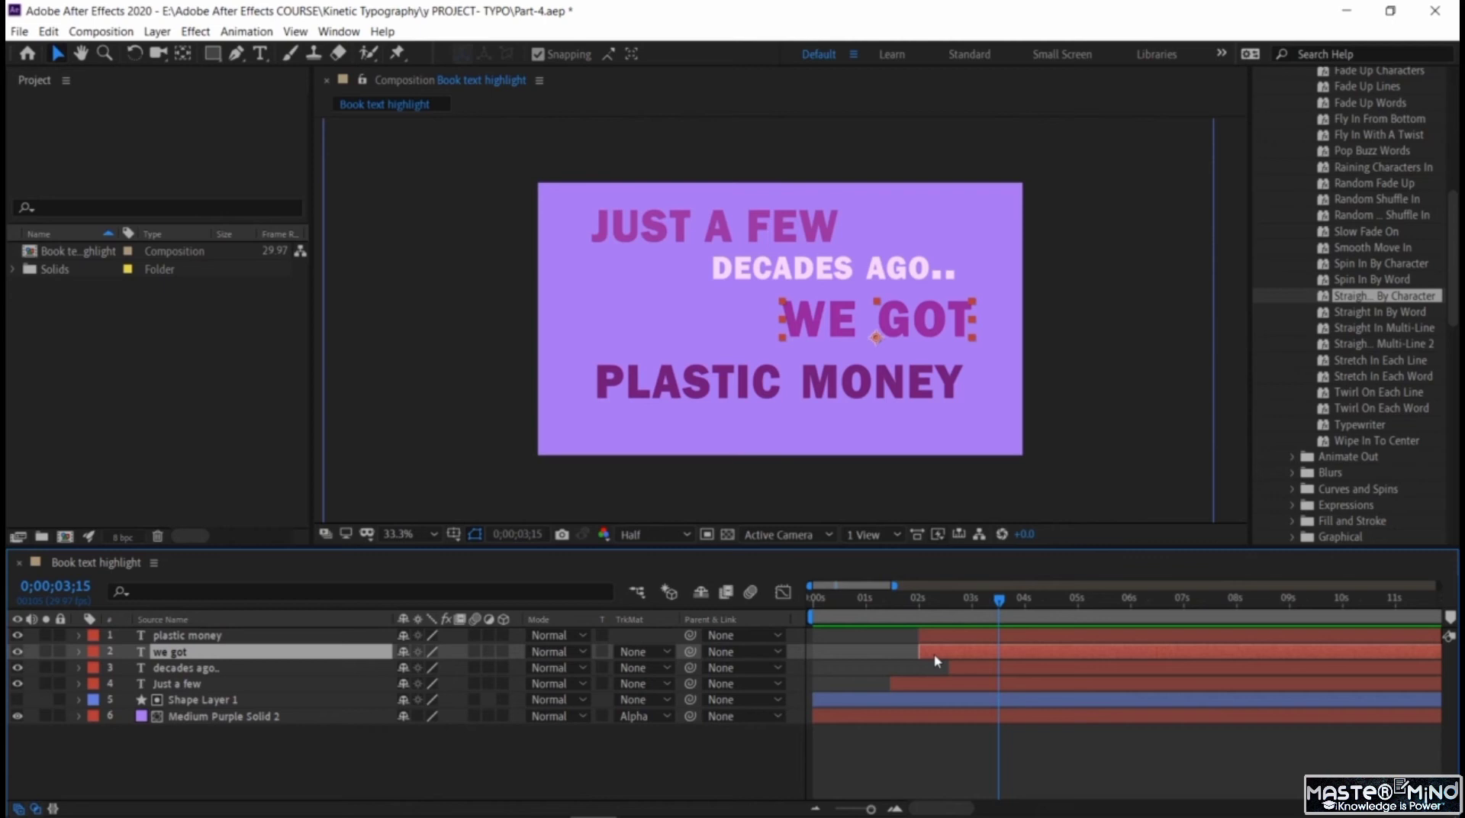
pyautogui.hotkey('alt', '[')
pyautogui.click(79, 653)
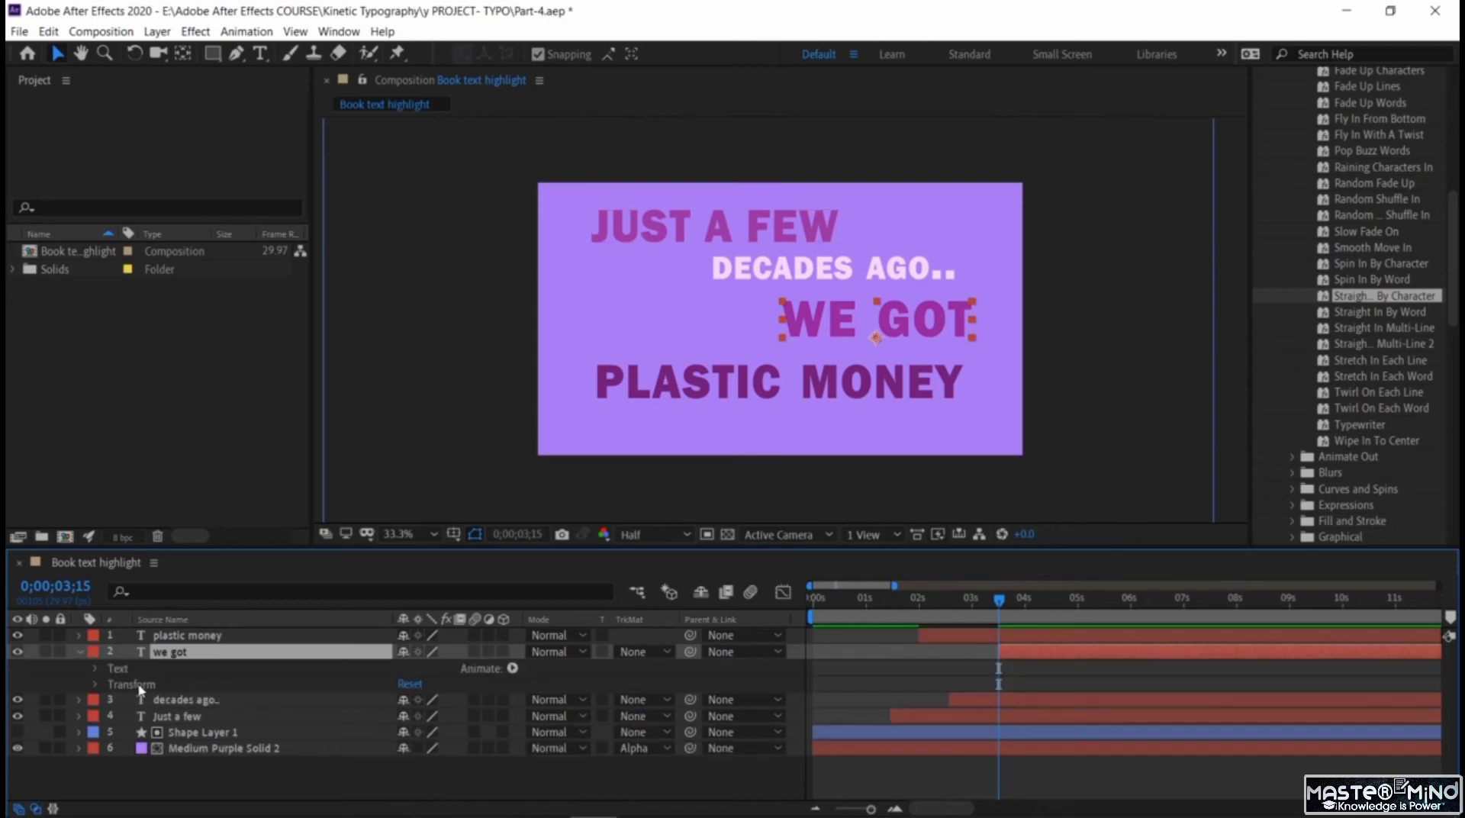
pyautogui.click(96, 684)
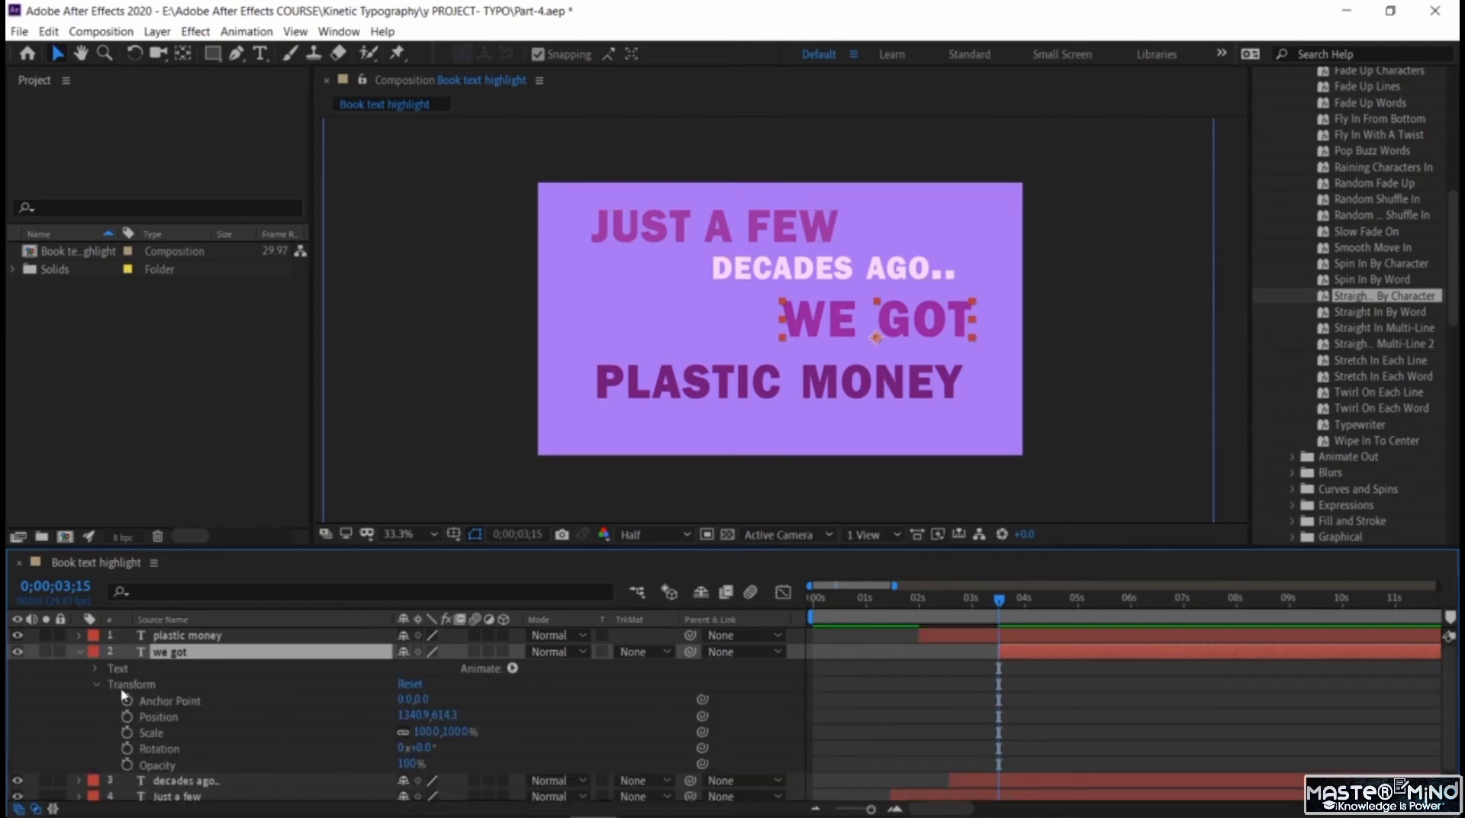
pyautogui.click(127, 765)
pyautogui.click(410, 764)
pyautogui.write('1')
pyautogui.press('Return')
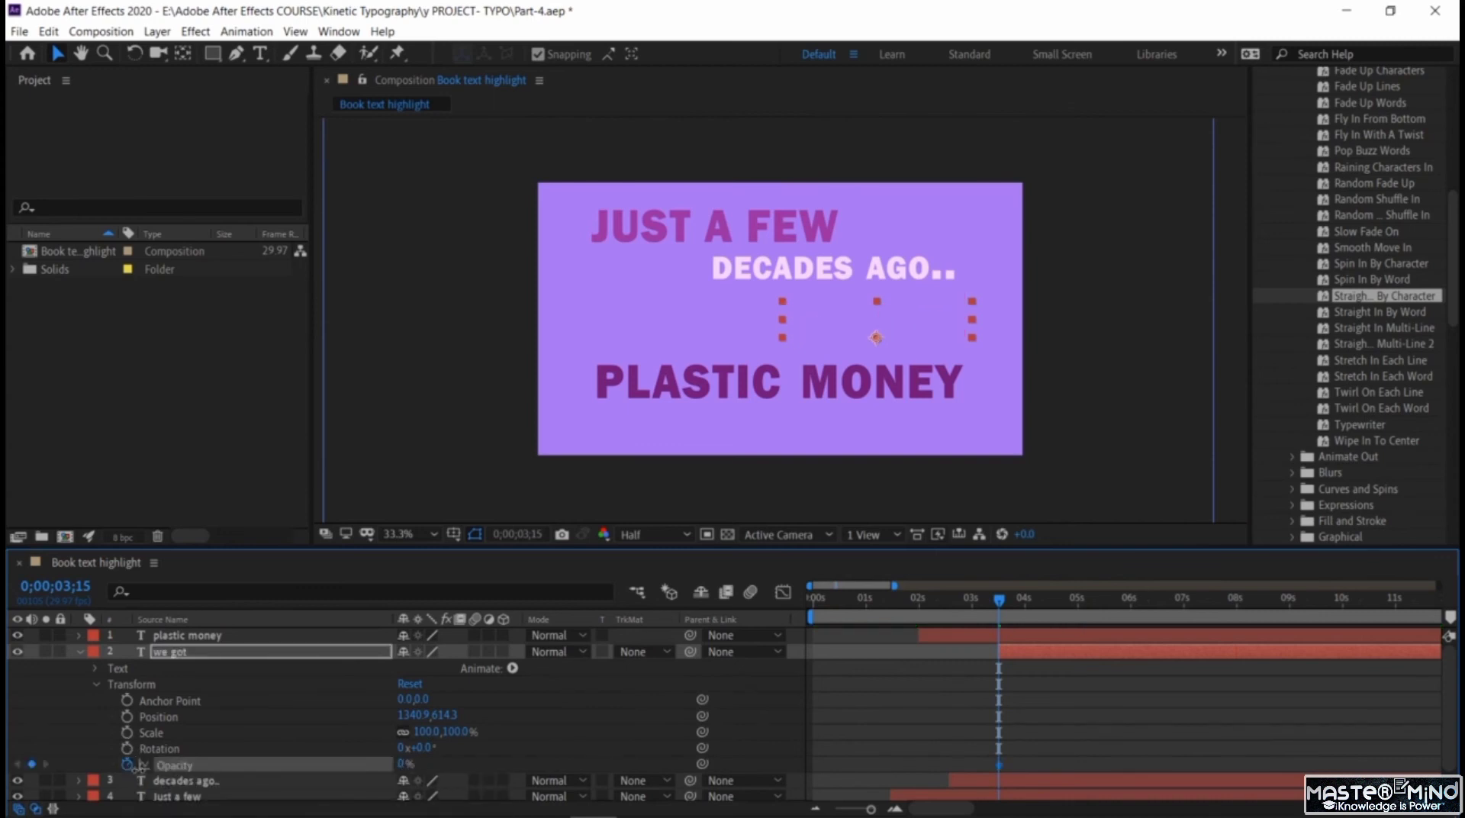
pyautogui.moveTo(1012, 598); pyautogui.dragTo(1024, 597)
pyautogui.click(32, 764)
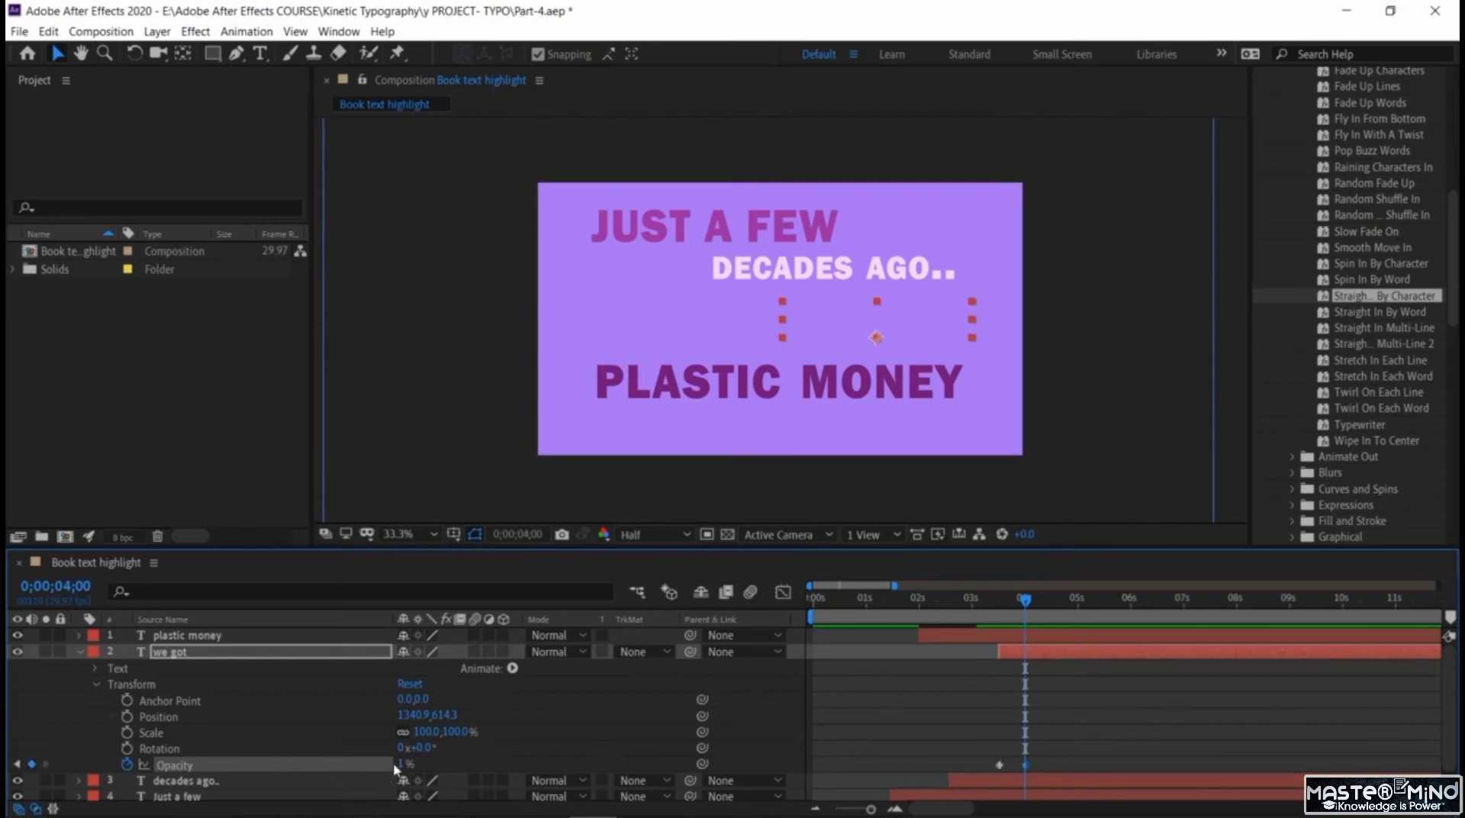
pyautogui.hotkey('ctrl', 'z')
pyautogui.press('j')
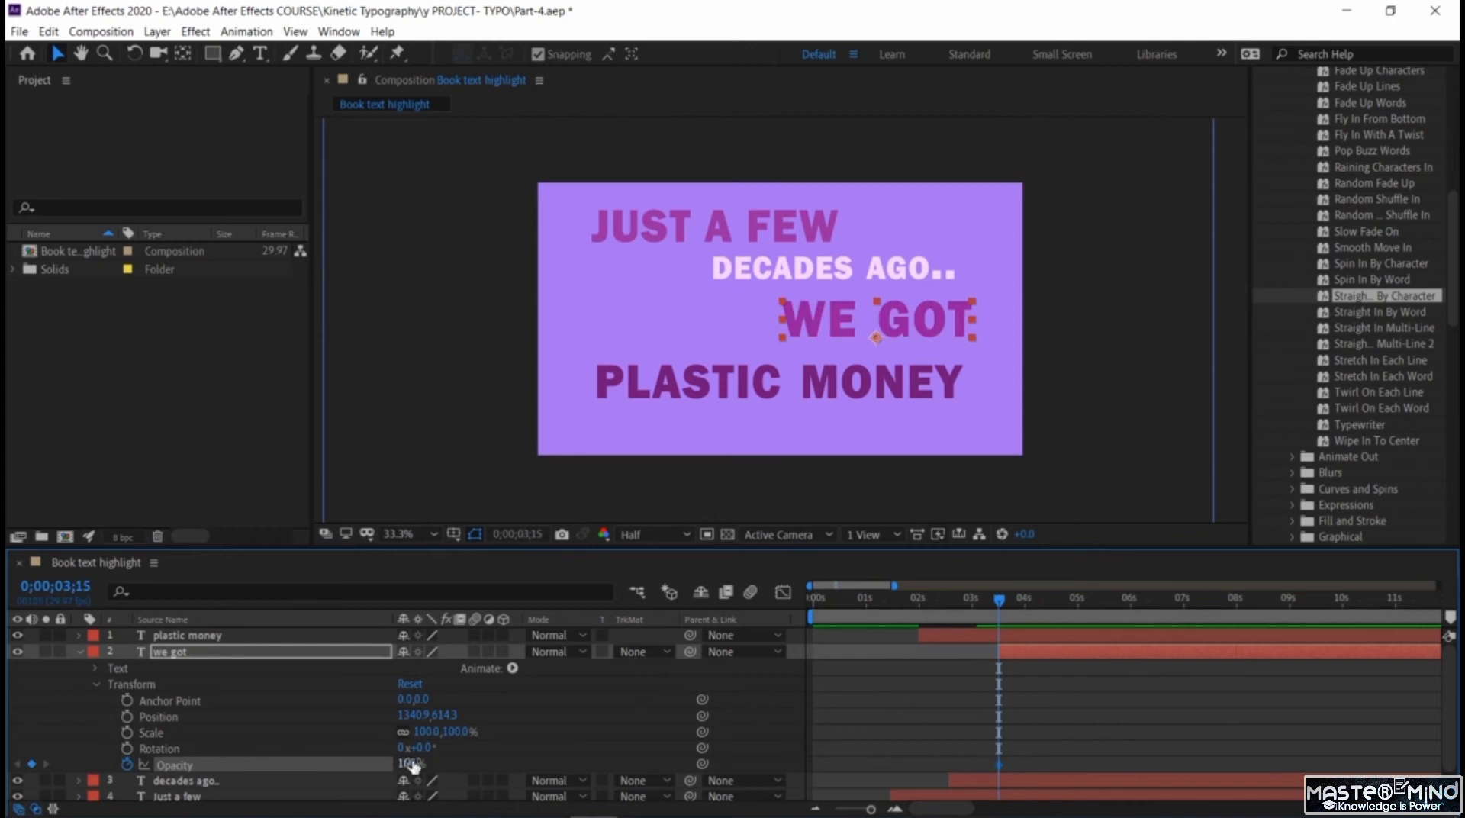
# - Set the "we got" layer's Opacity keyframe at 0;00;03;15 to 0%
pyautogui.click(412, 764)
pyautogui.write('0')
pyautogui.press('Return')
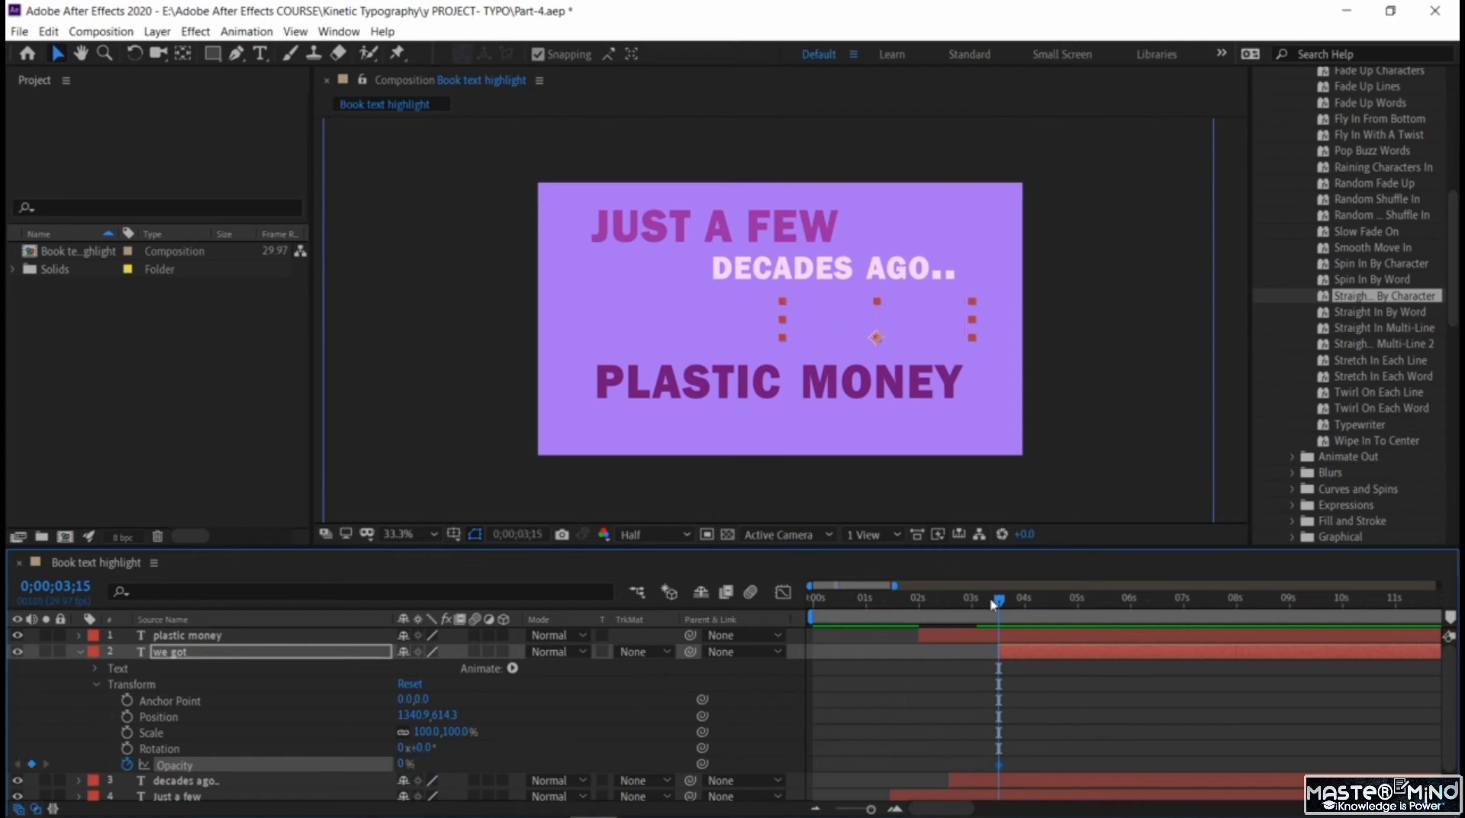
# - Add a 100% Opacity keyframe to the "we got" layer at 0;00;04;01
pyautogui.click(1027, 610)
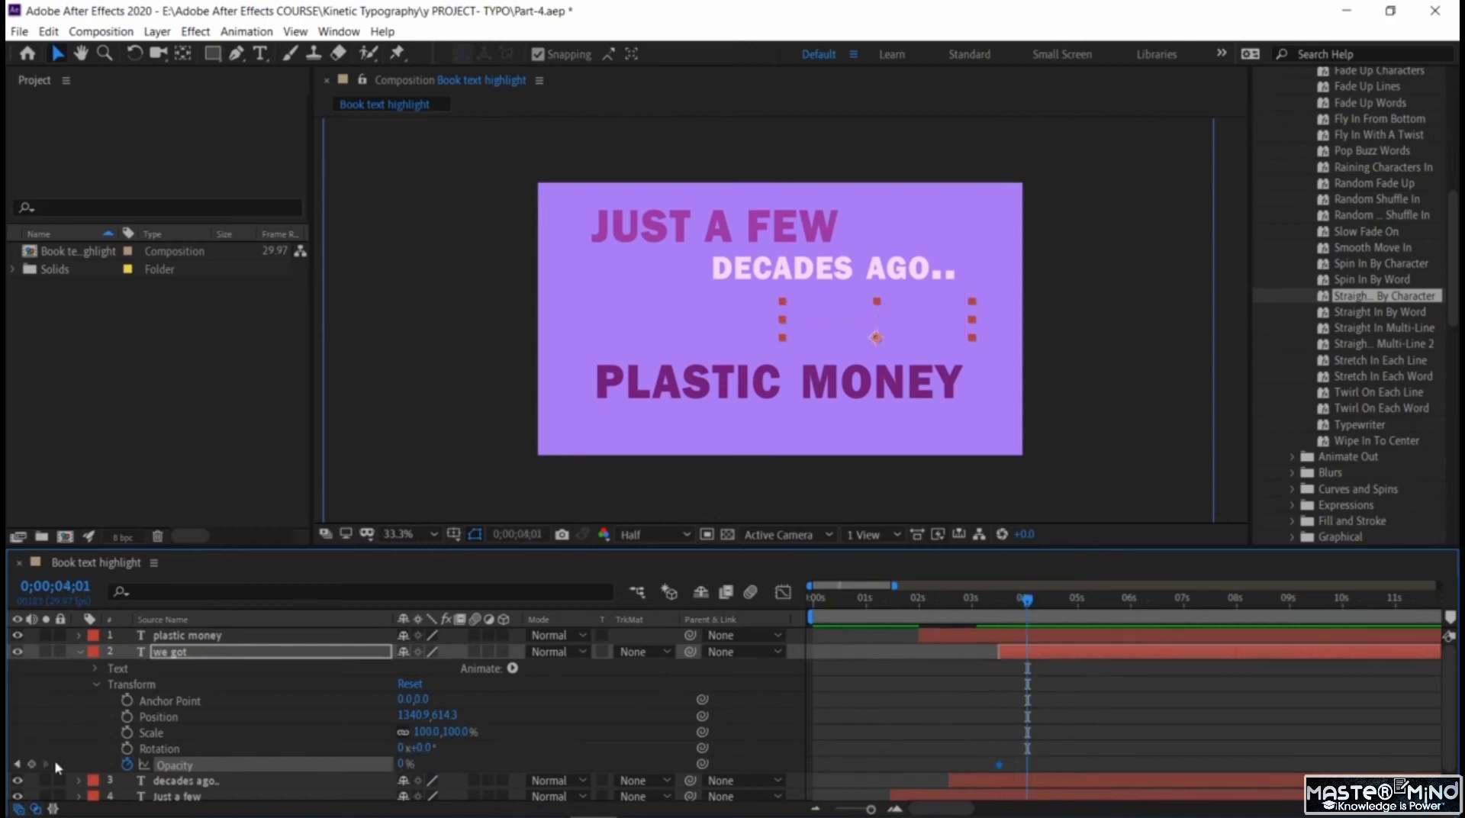
pyautogui.click(33, 764)
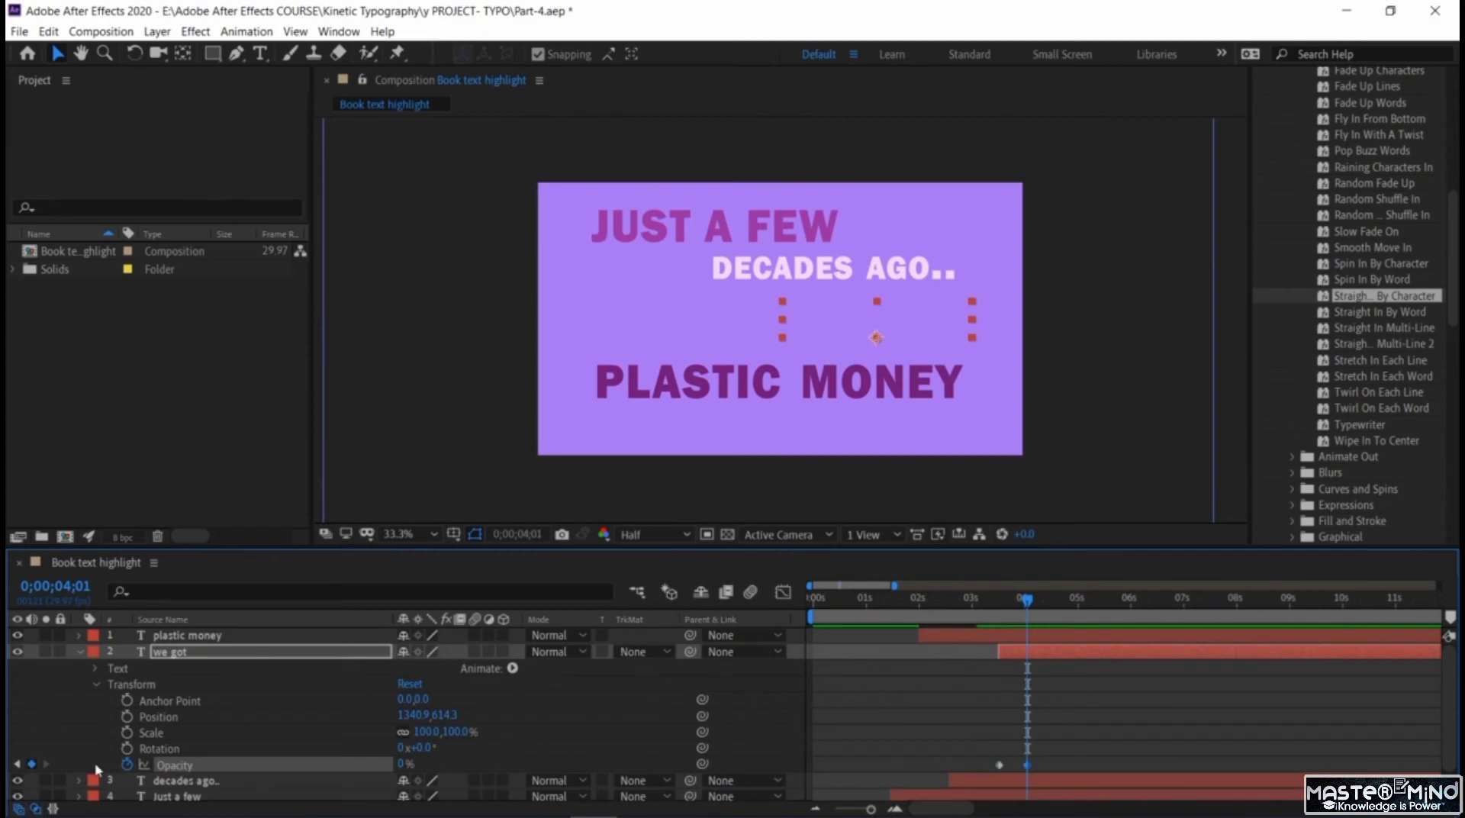
pyautogui.click(404, 762)
pyautogui.write('100')
pyautogui.press('Return')
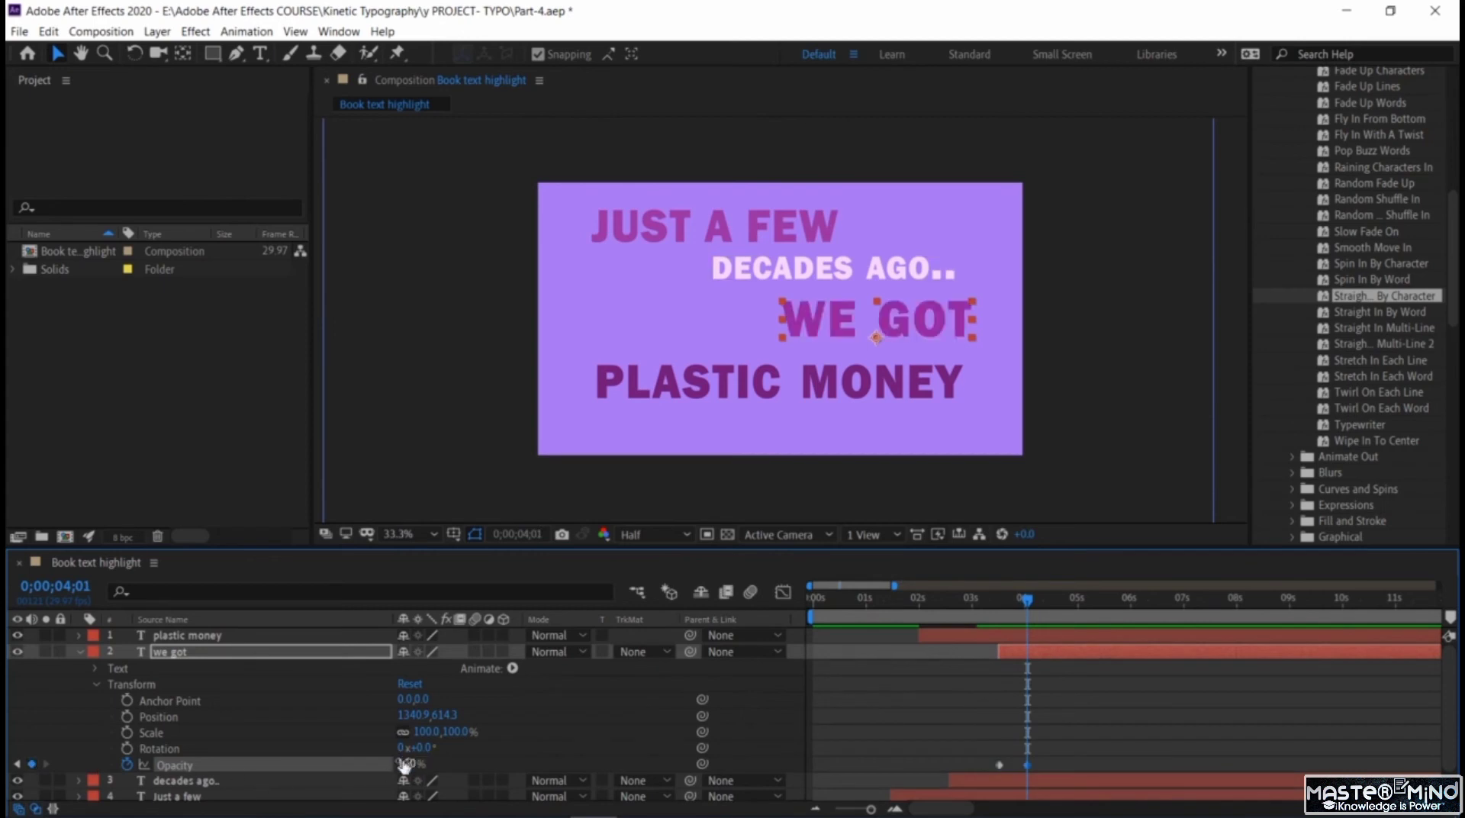
# - Apply Easy Ease to both Opacity keyframes of the "we got" layer
pyautogui.moveTo(991, 752); pyautogui.dragTo(1041, 772)
pyautogui.rightClick(1001, 765)
pyautogui.moveTo(1038, 756)
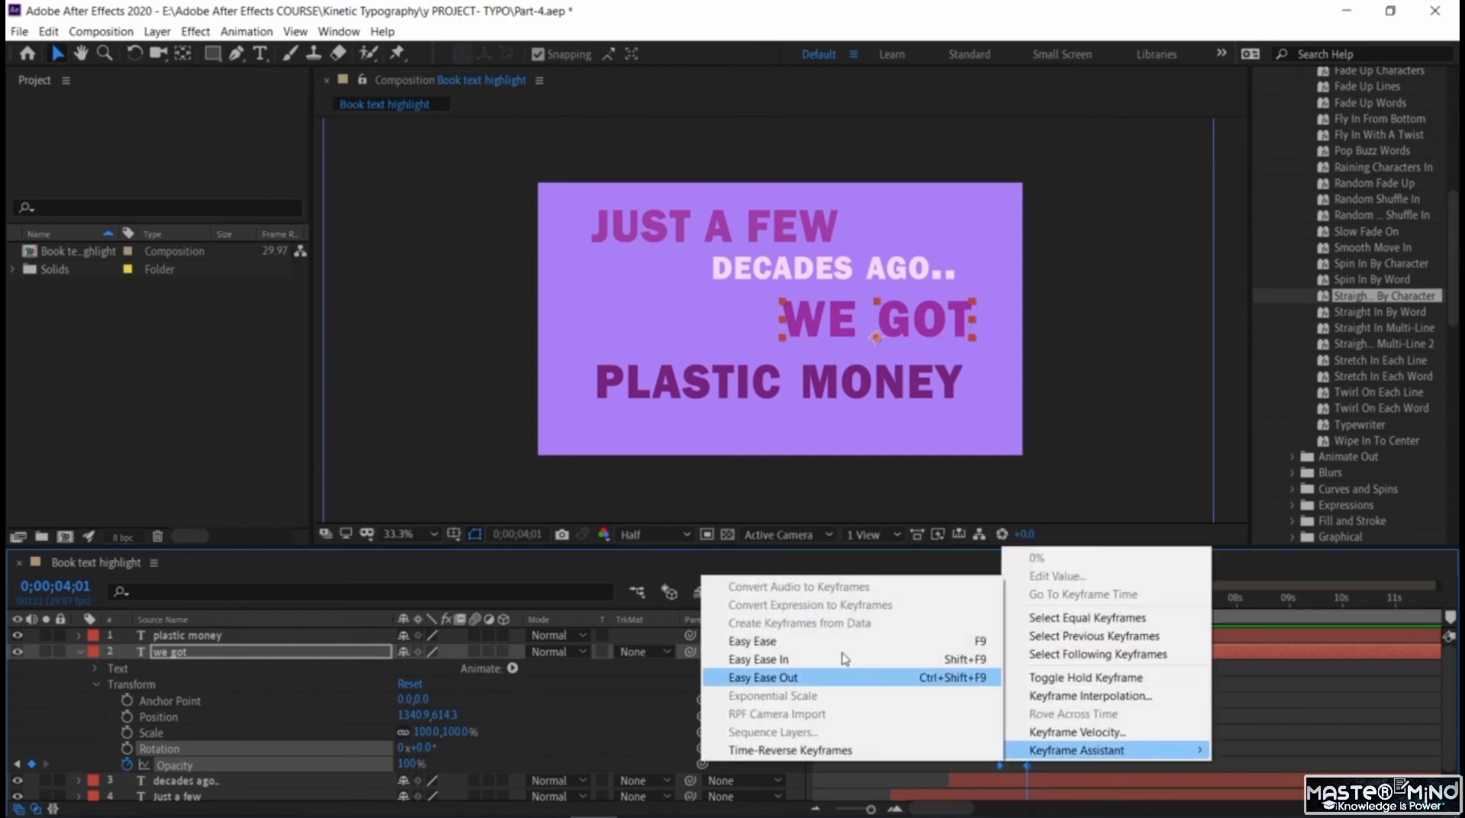
pyautogui.click(895, 645)
# - Preview the "we got" fade-in from 0;00;02;18
pyautogui.moveTo(1014, 606); pyautogui.dragTo(951, 603)
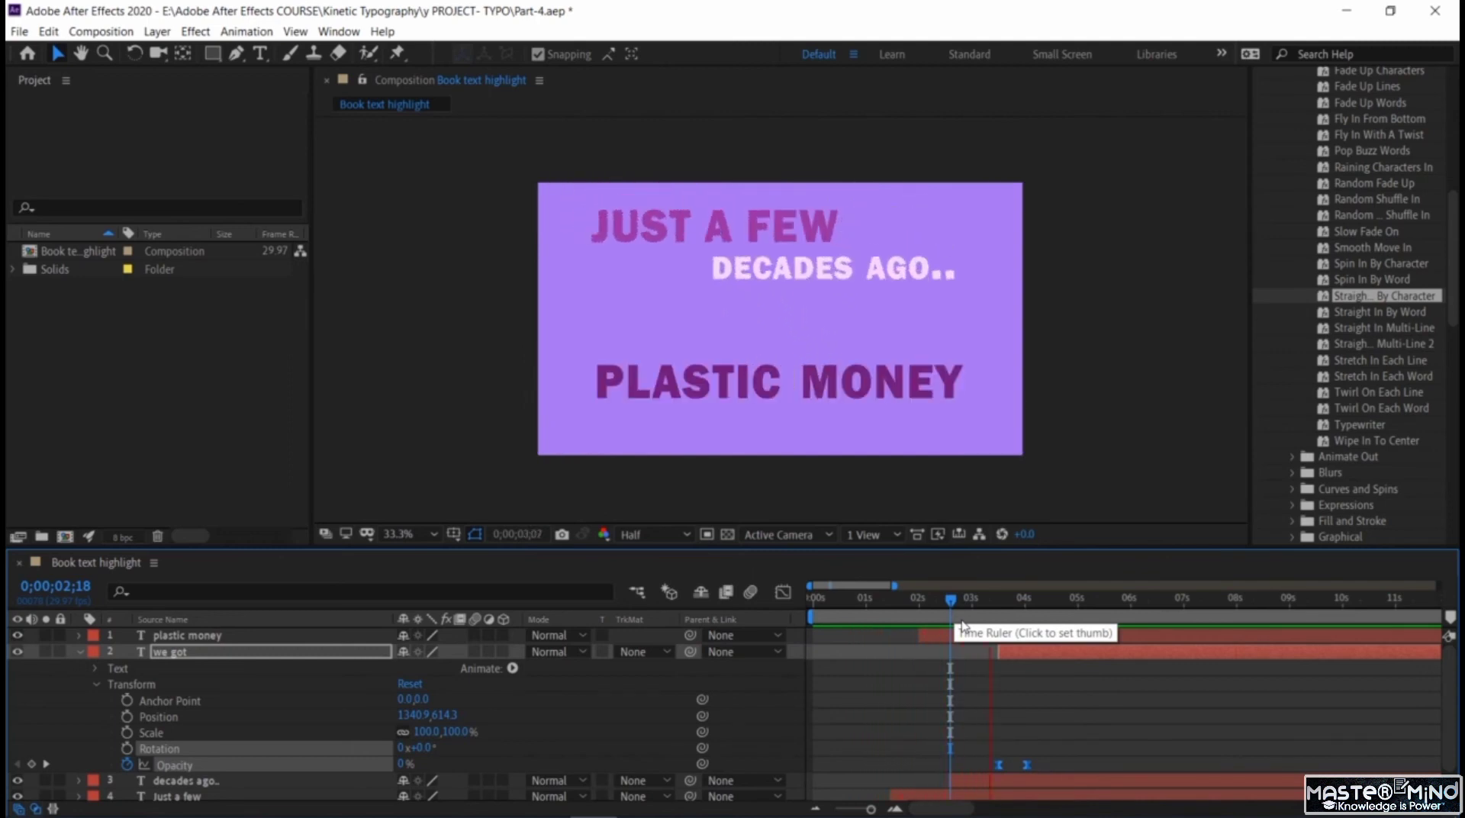
pyautogui.press('space')
pyautogui.click(1068, 615)
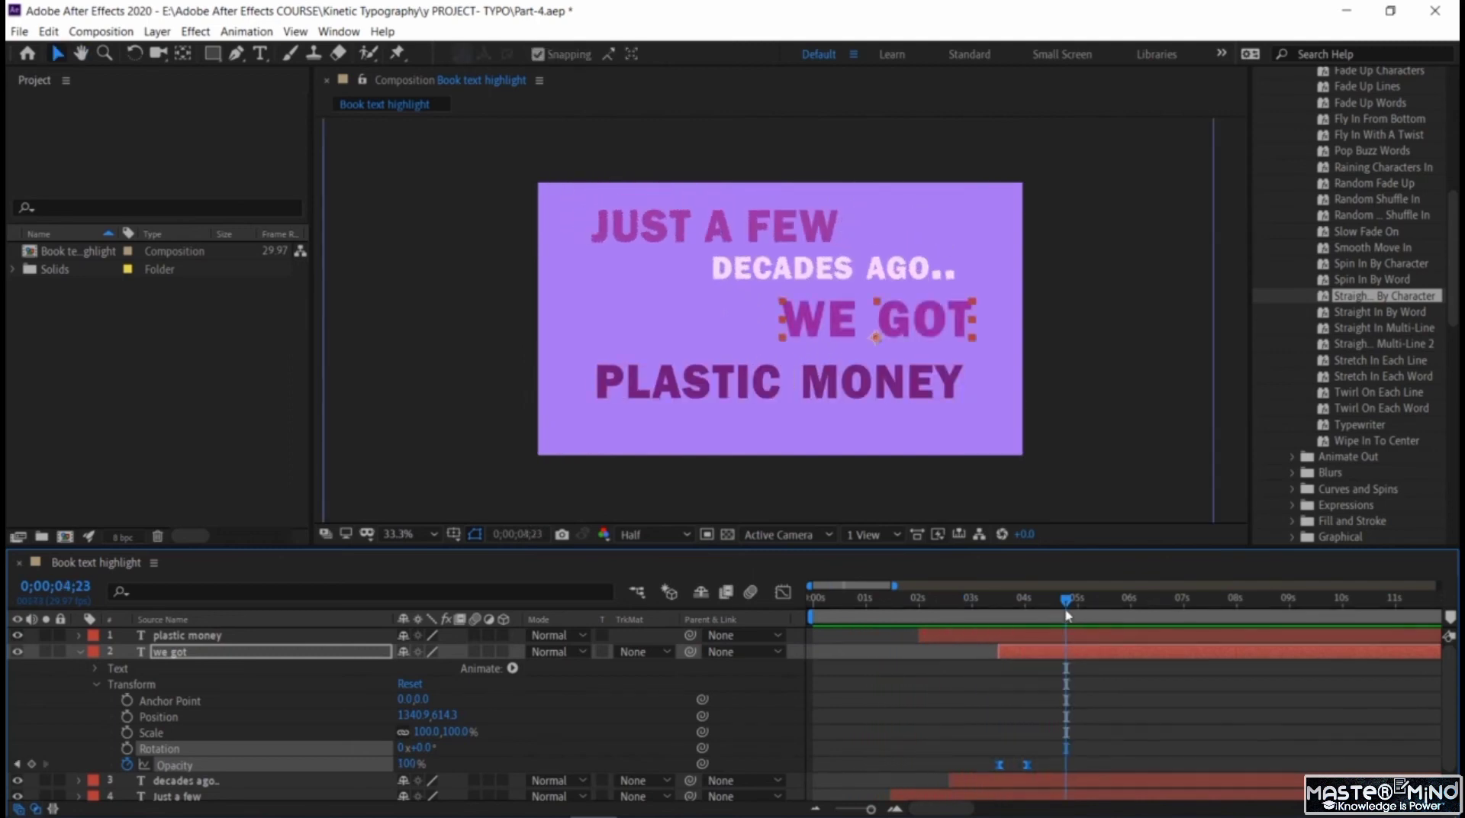
# - Set the current time to 0;00;04;18, collapse the "we got" layer and show only the Position property of "plastic money"
pyautogui.moveTo(1050, 608)
pyautogui.mouseDown()
pyautogui.moveTo(1037, 608)
pyautogui.moveTo(1057, 624)
pyautogui.mouseUp()
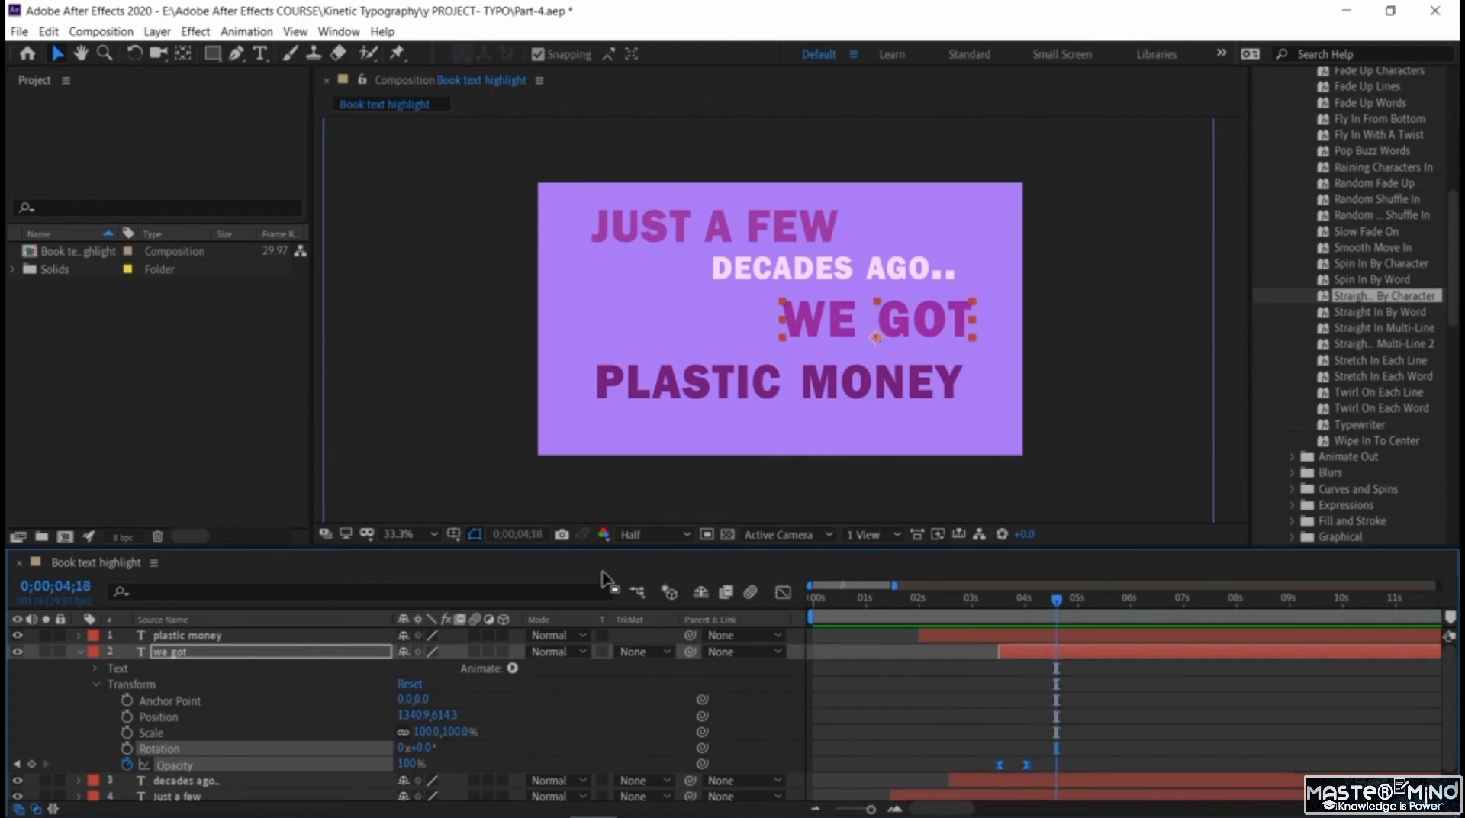
pyautogui.click(79, 651)
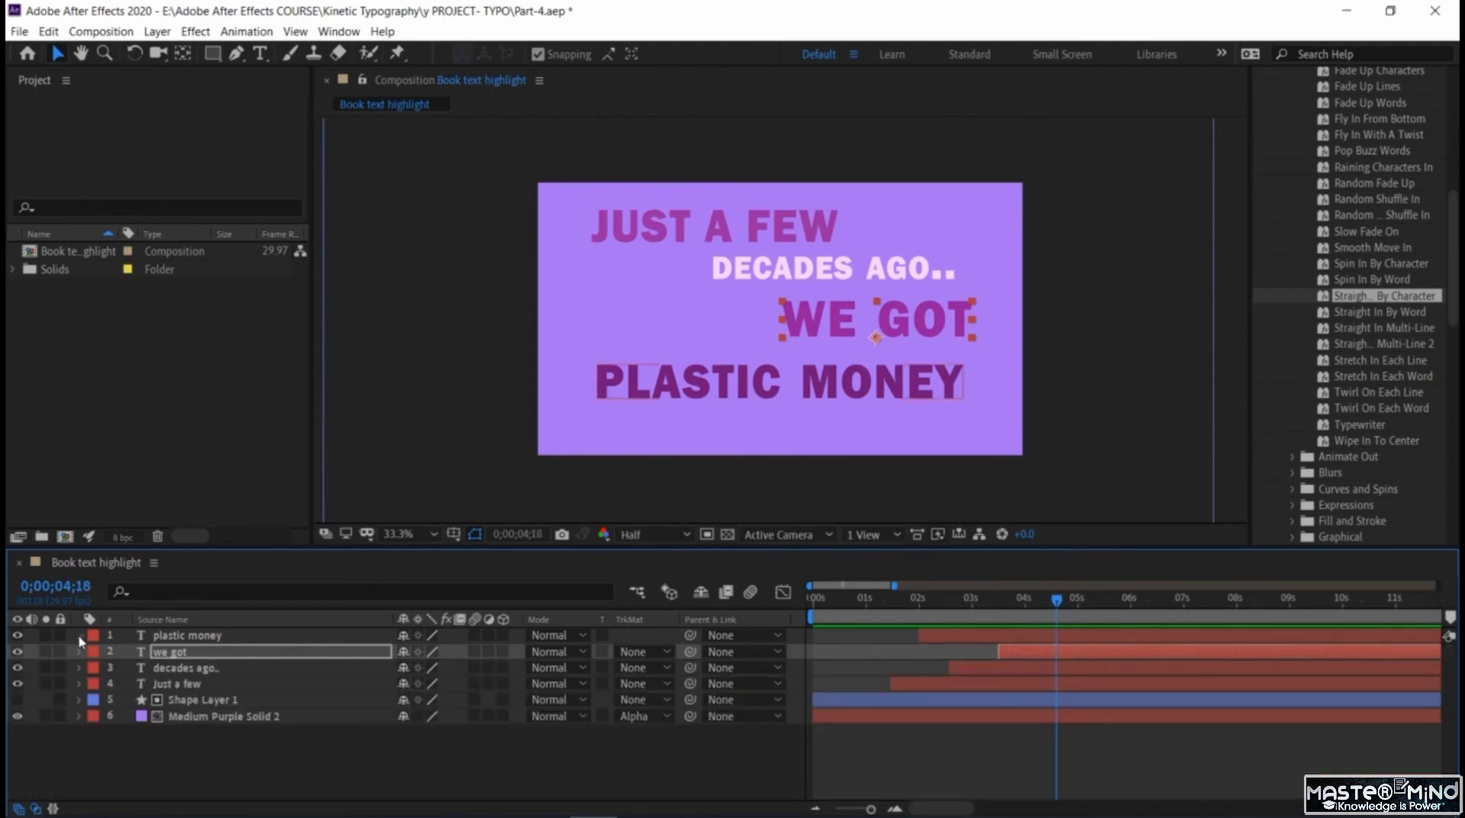
pyautogui.click(80, 635)
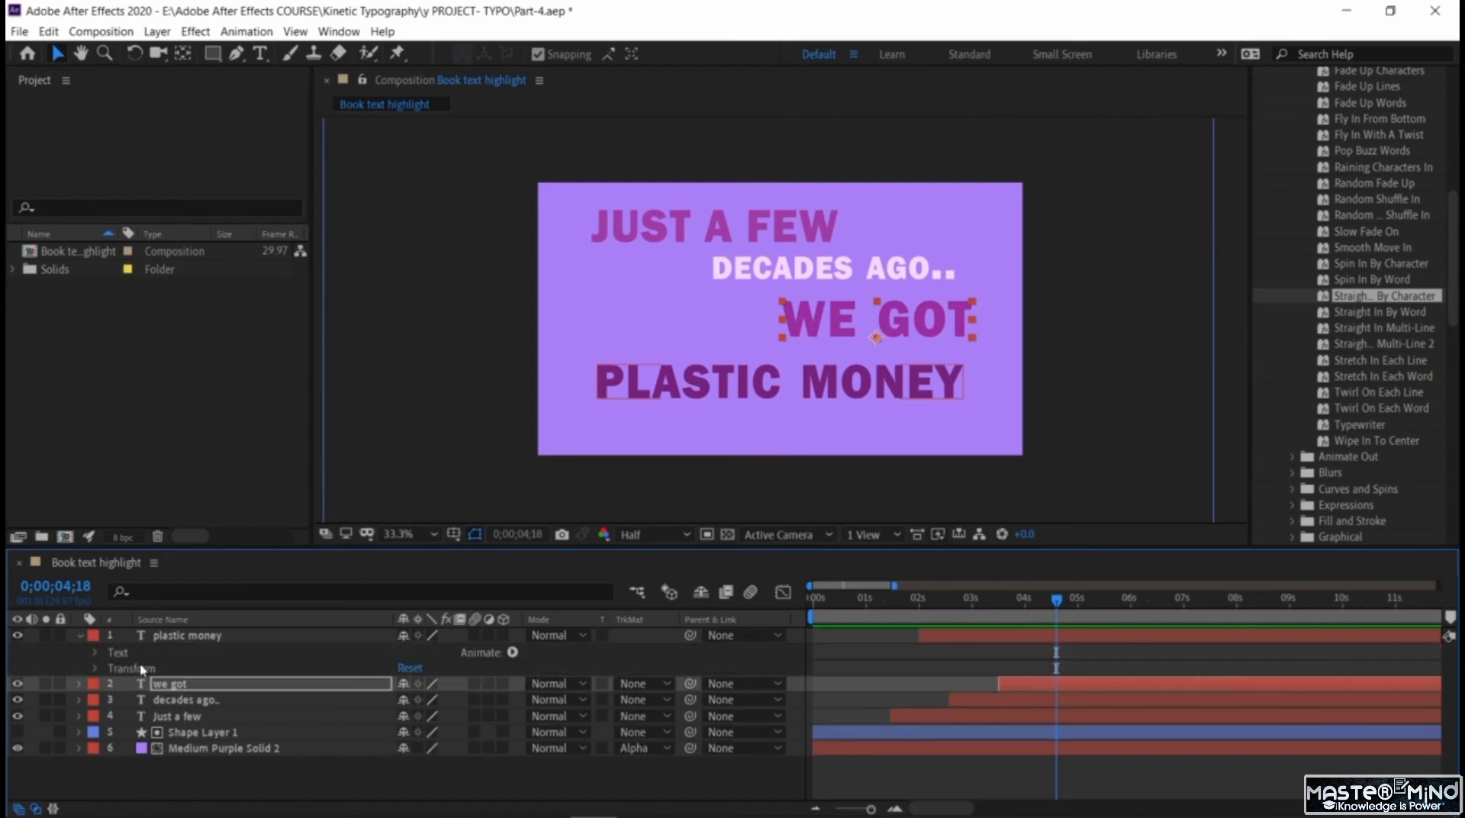
pyautogui.click(80, 636)
pyautogui.click(193, 636)
pyautogui.press('p')
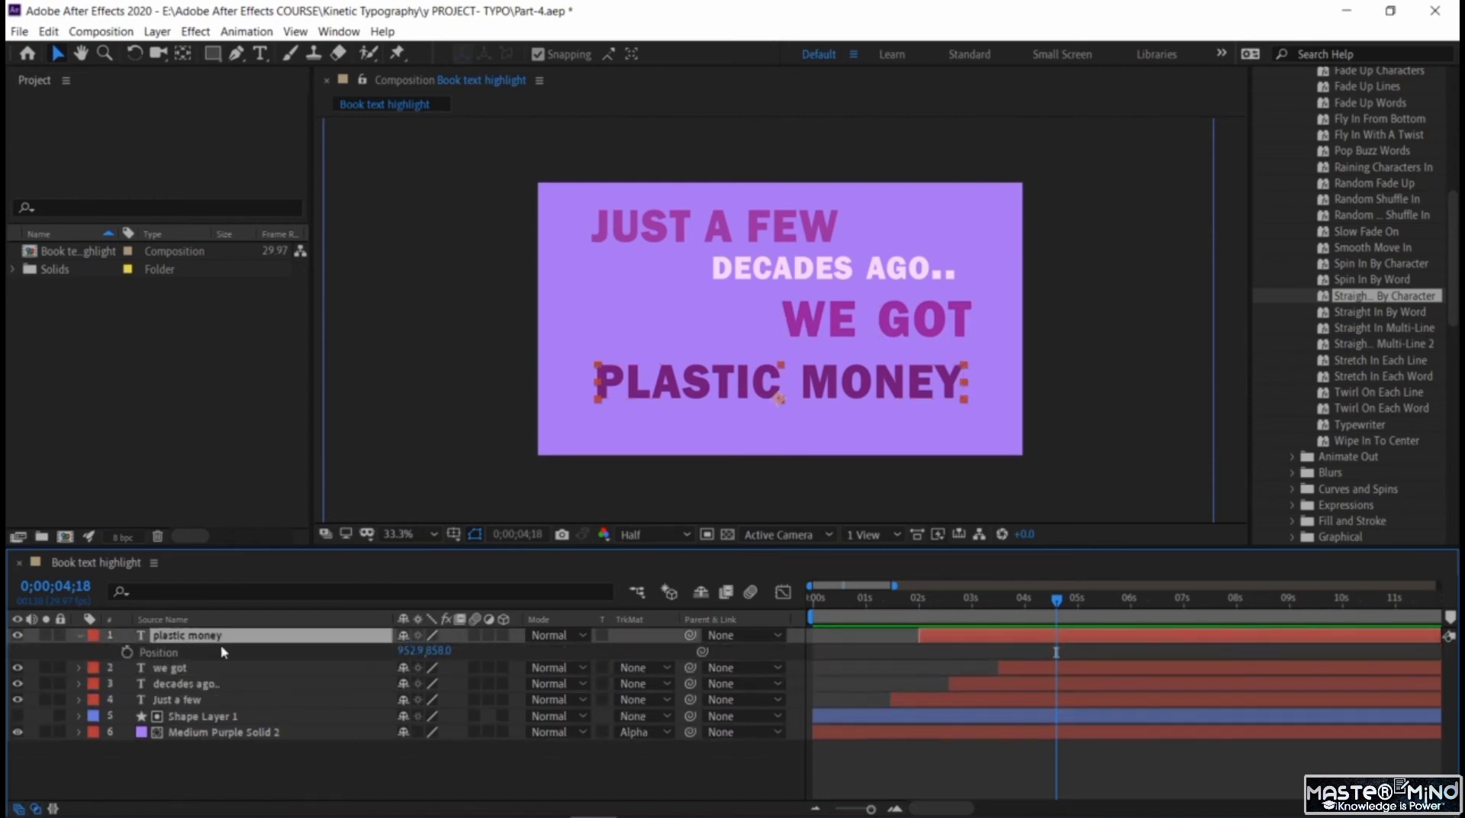
# - Trim the start of the "plastic money" layer to 0;00;04;18, leaving its Position without keyframes
pyautogui.click(127, 654)
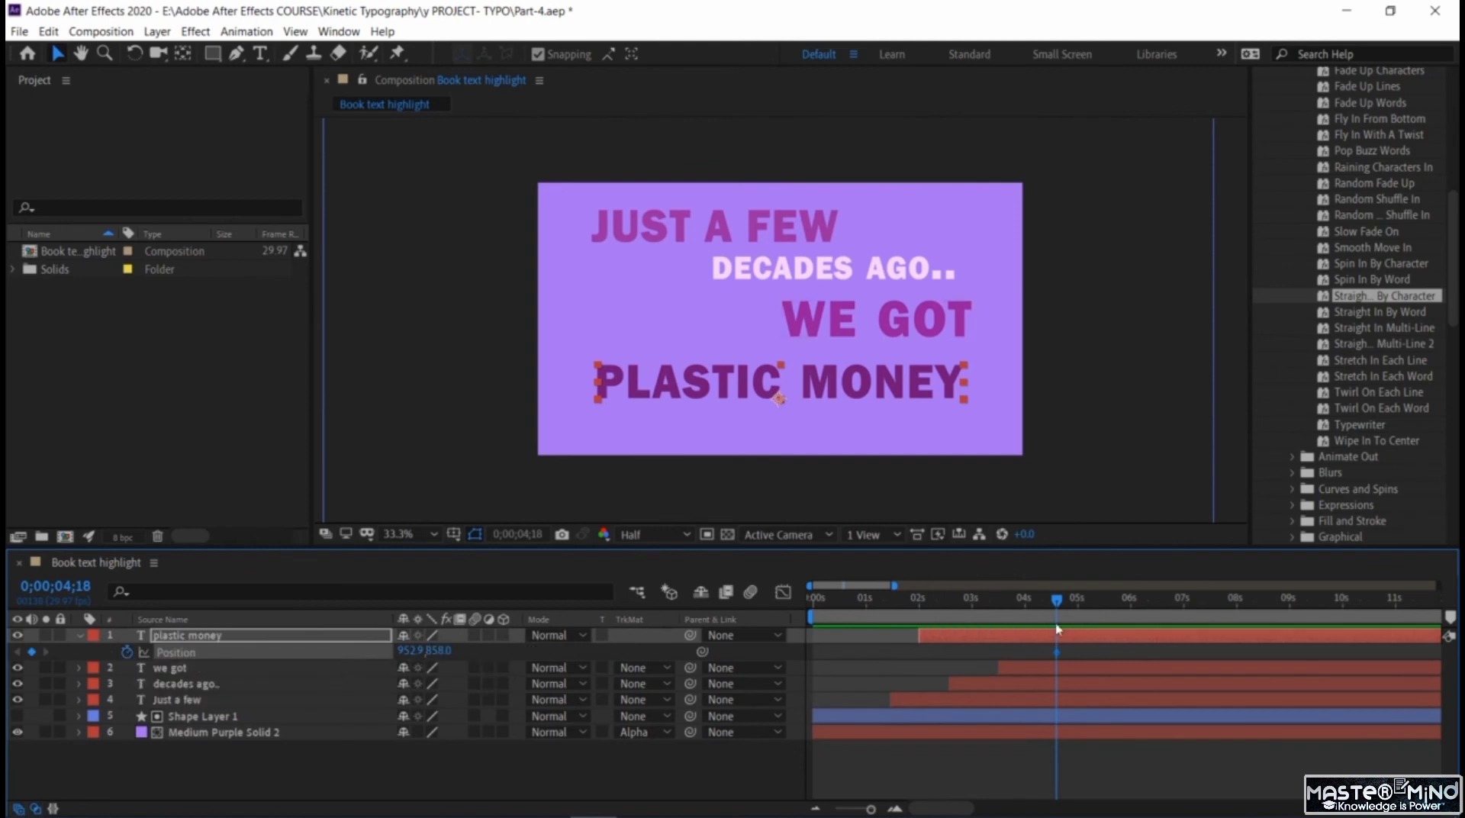
pyautogui.click(127, 653)
pyautogui.click(1098, 637)
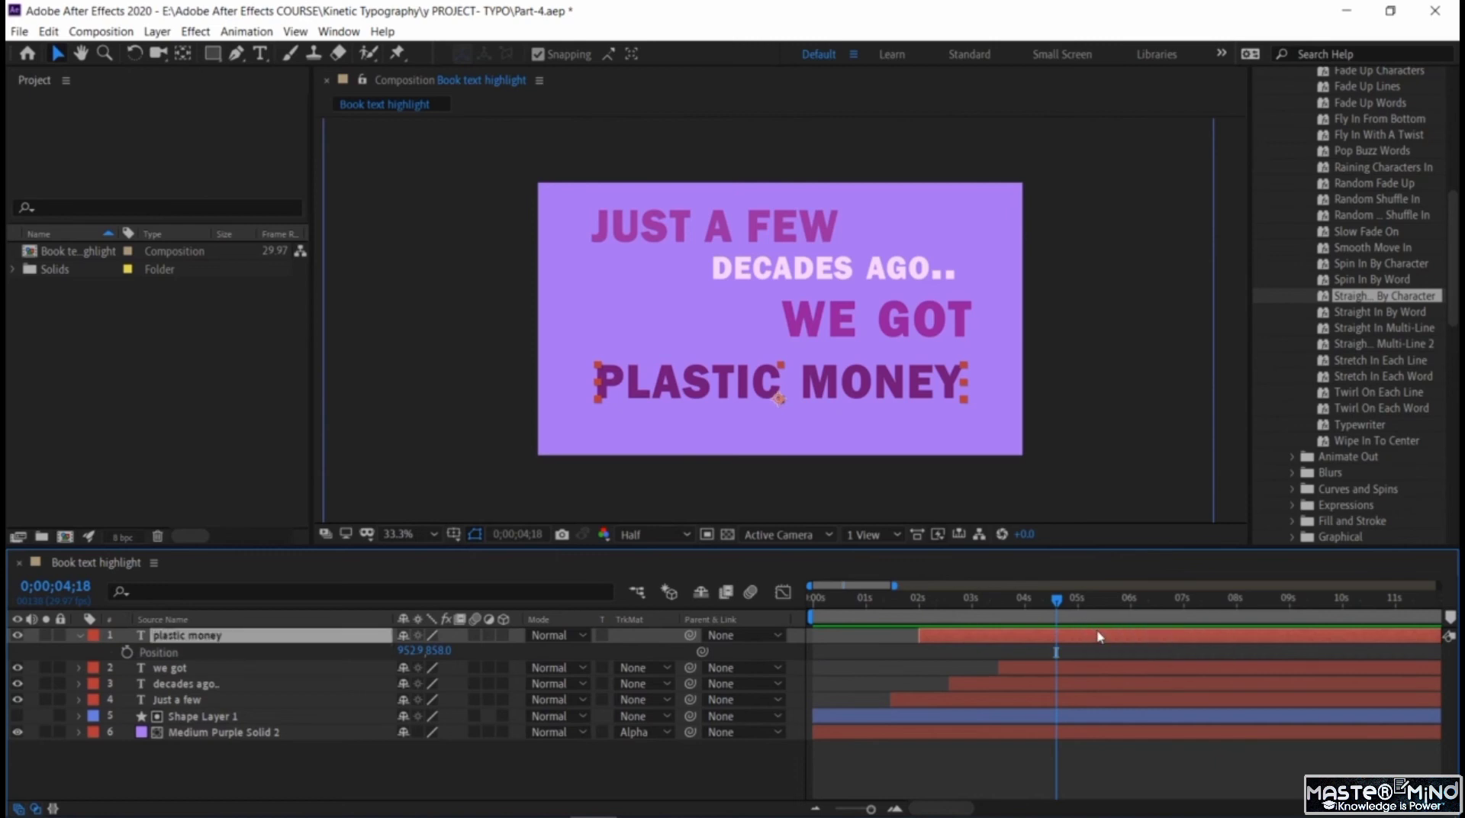
pyautogui.hotkey('alt', '[')
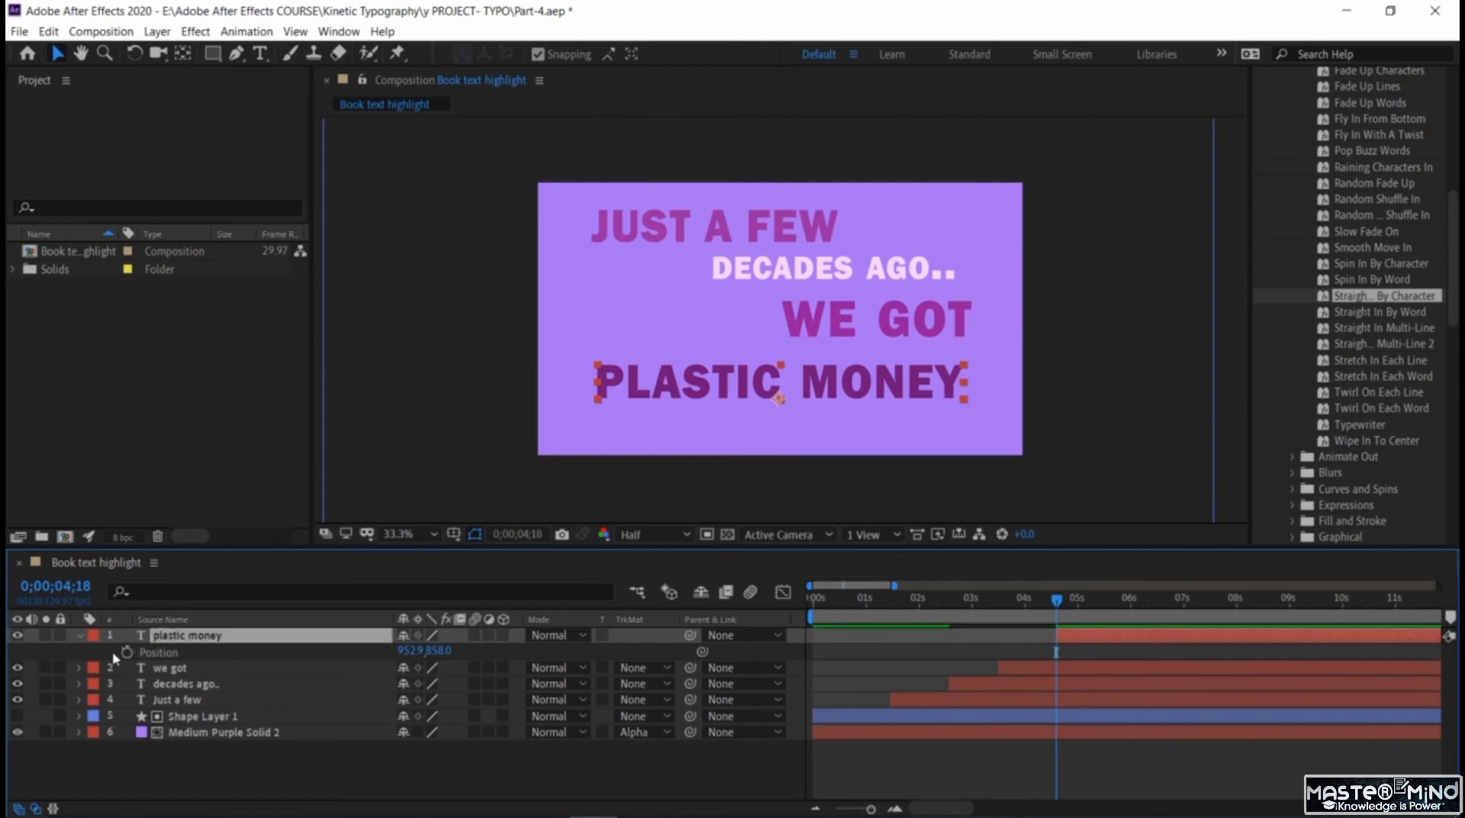
# - Keyframe the Position of "plastic money" from about 1006.9, 1266.0 below the frame at 0;00;04;18 to about 952.9, 801.0 at 0;00;05;02
pyautogui.click(126, 653)
pyautogui.moveTo(757, 383); pyautogui.dragTo(772, 487)
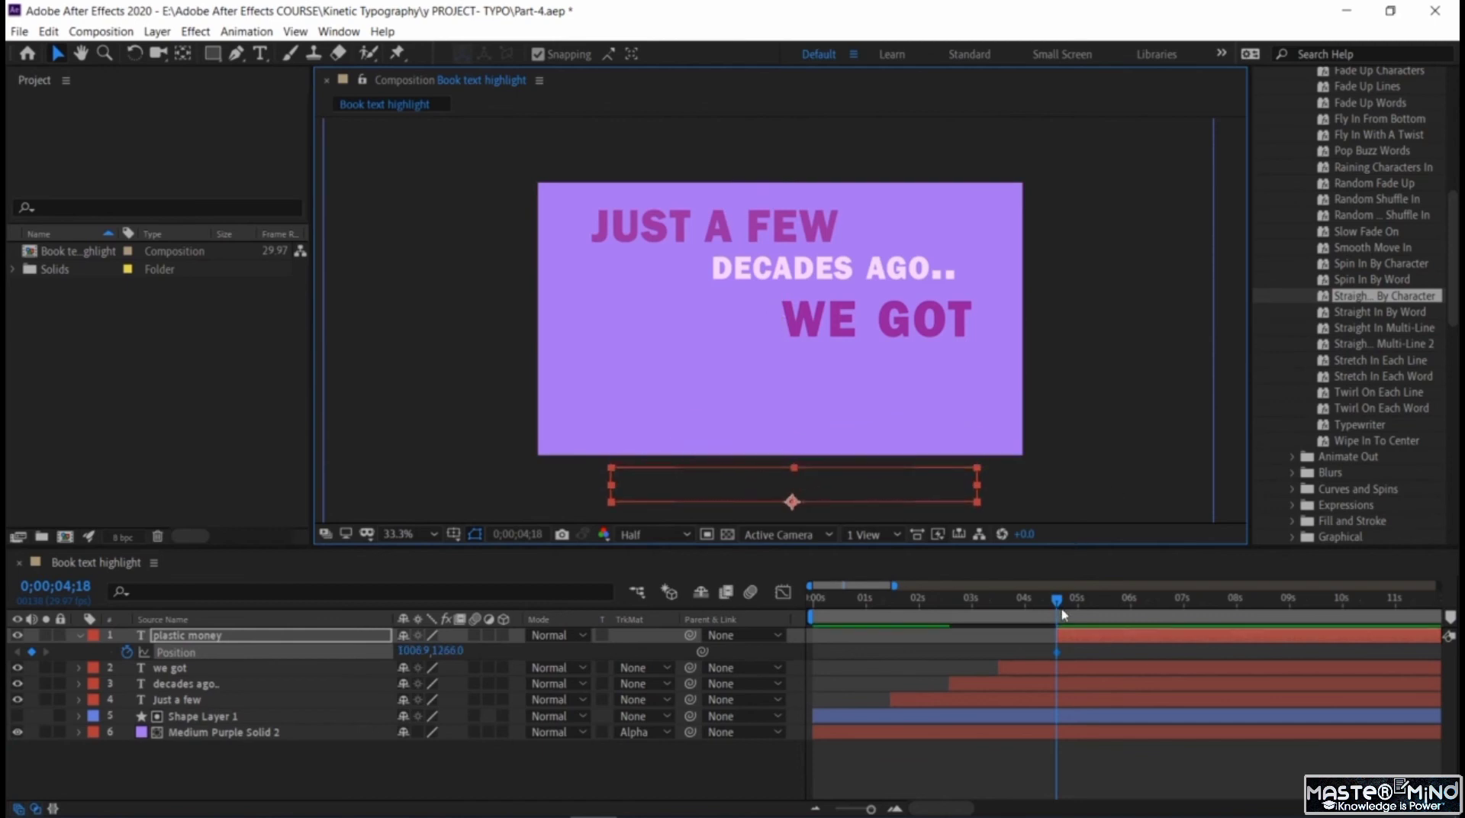
pyautogui.moveTo(1061, 603); pyautogui.dragTo(1081, 603)
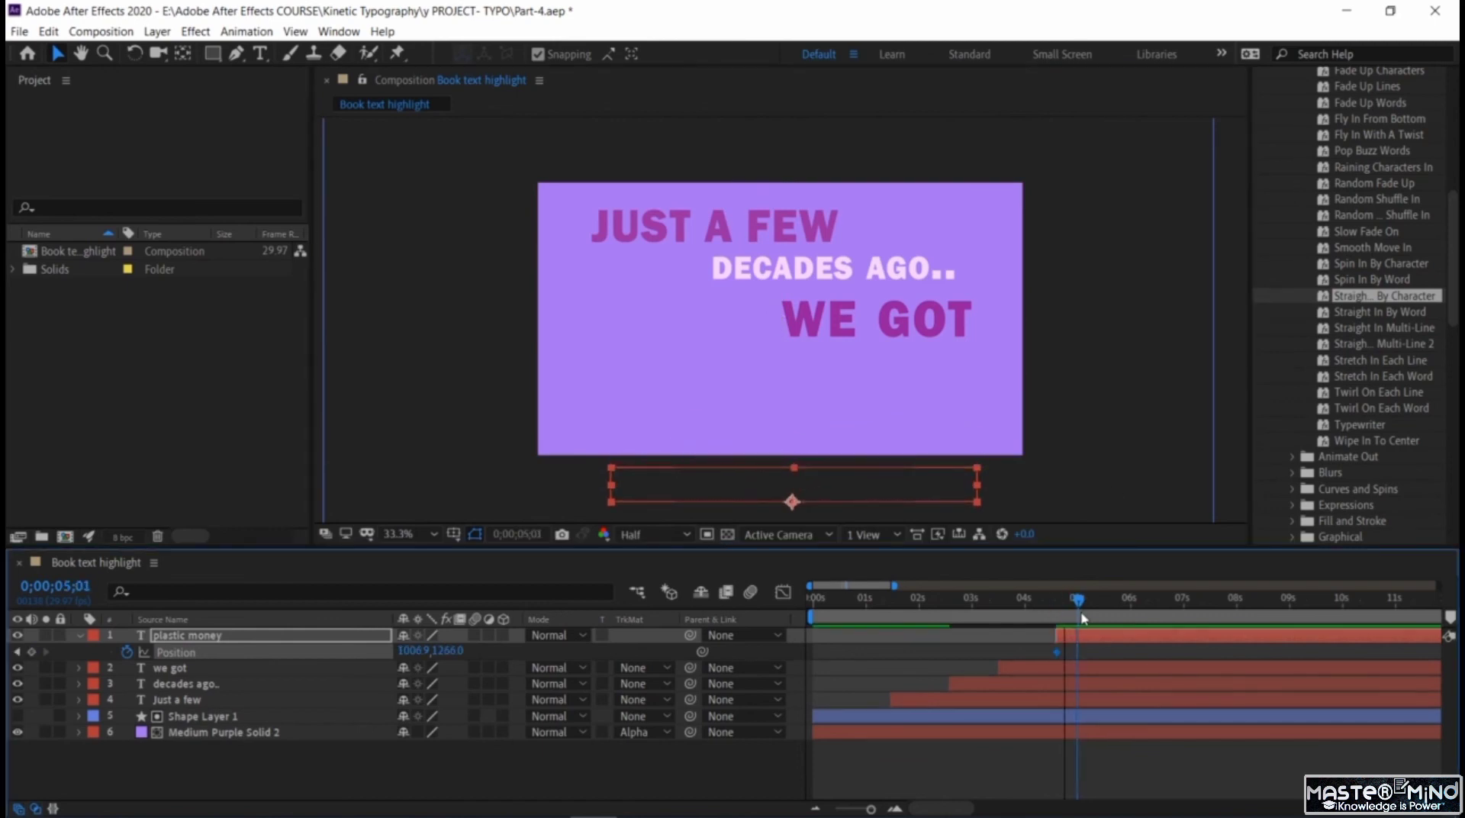
pyautogui.click(31, 653)
pyautogui.moveTo(780, 507); pyautogui.dragTo(792, 402)
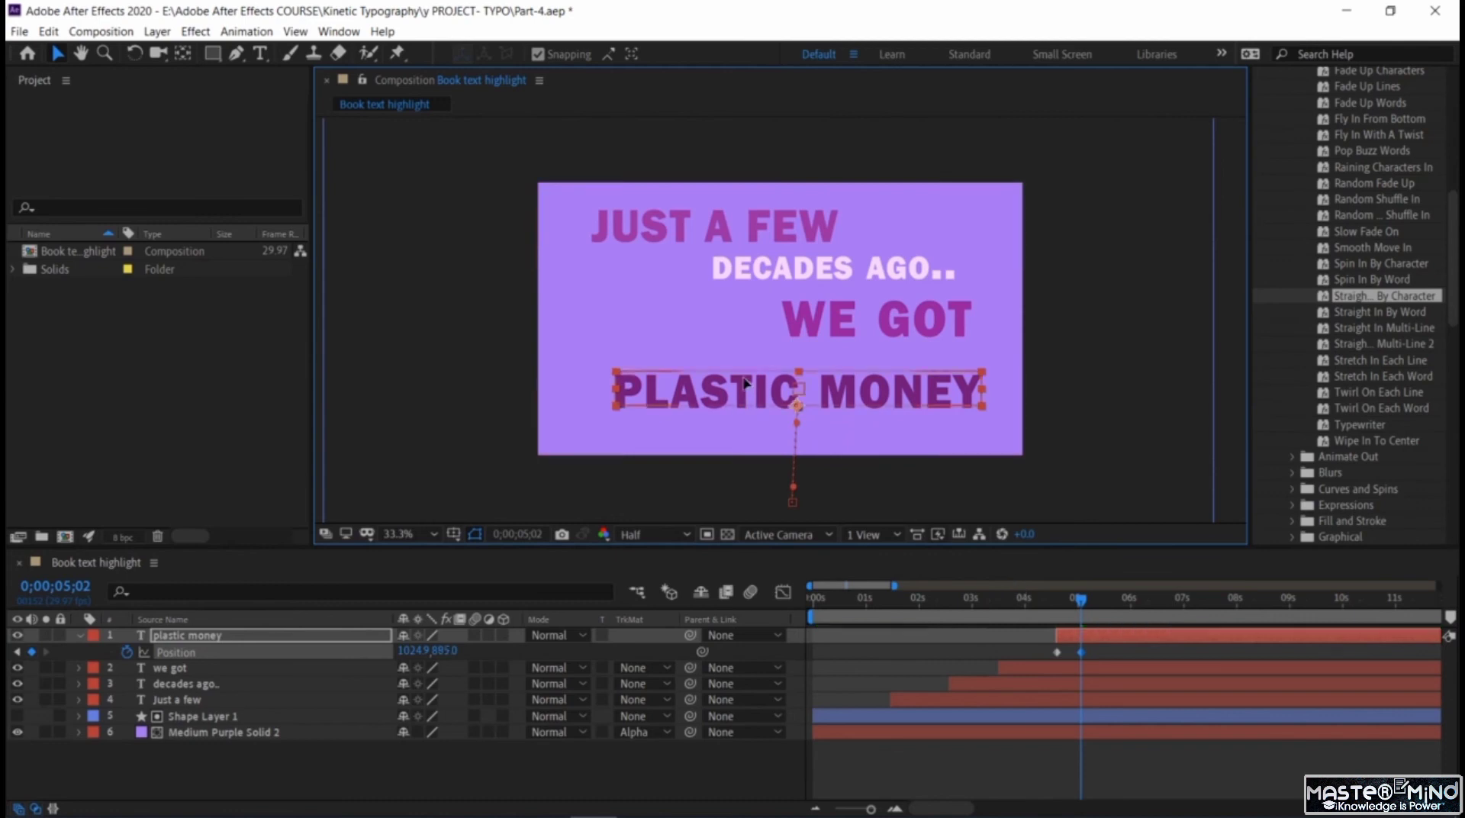
pyautogui.moveTo(751, 401)
pyautogui.mouseDown()
pyautogui.moveTo(748, 465)
pyautogui.moveTo(744, 374)
pyautogui.mouseUp()
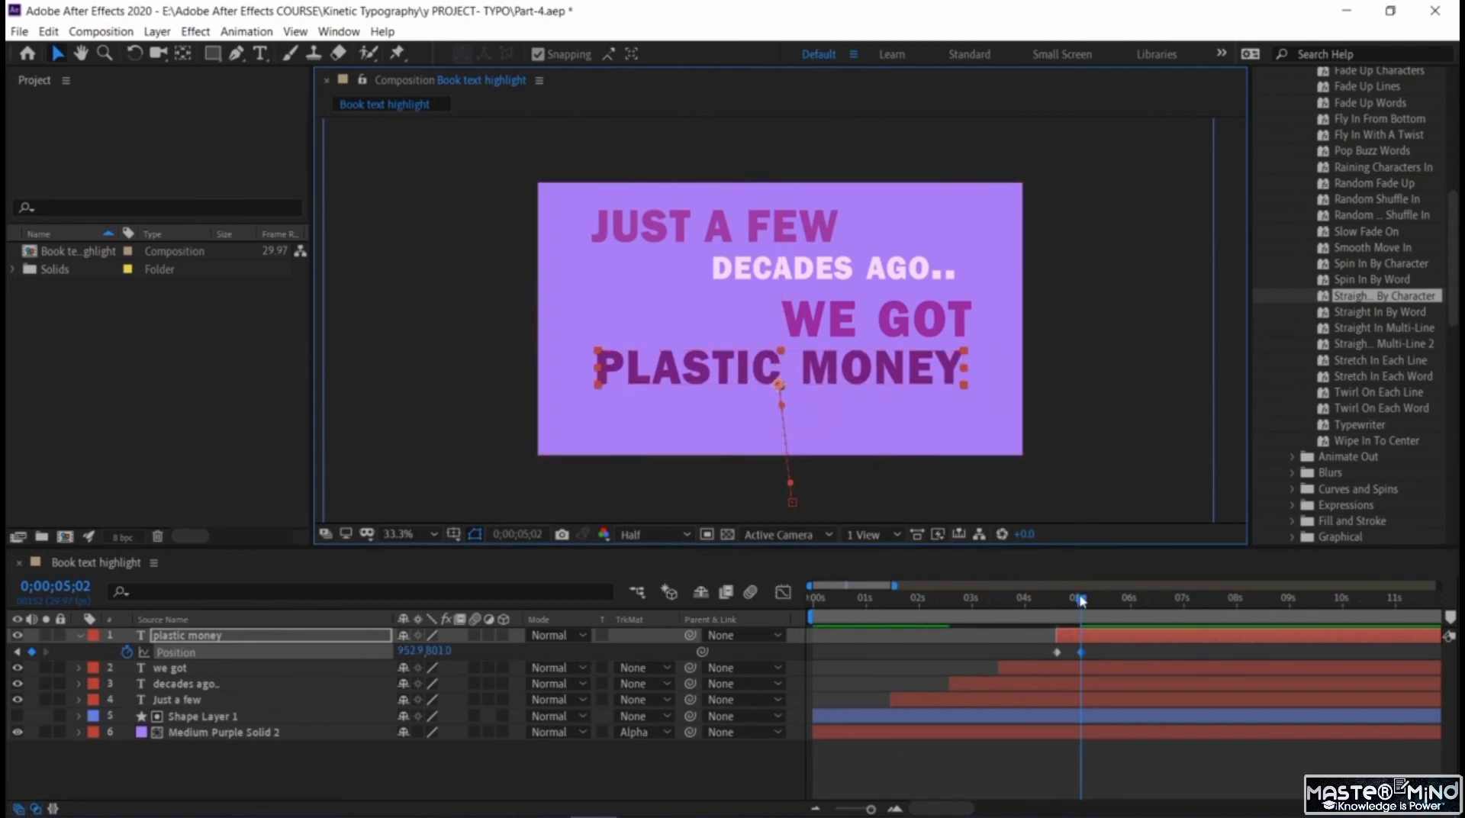
# - Apply Easy Ease to both Position keyframes of the "plastic money" layer
pyautogui.moveTo(1080, 601); pyautogui.dragTo(1091, 666)
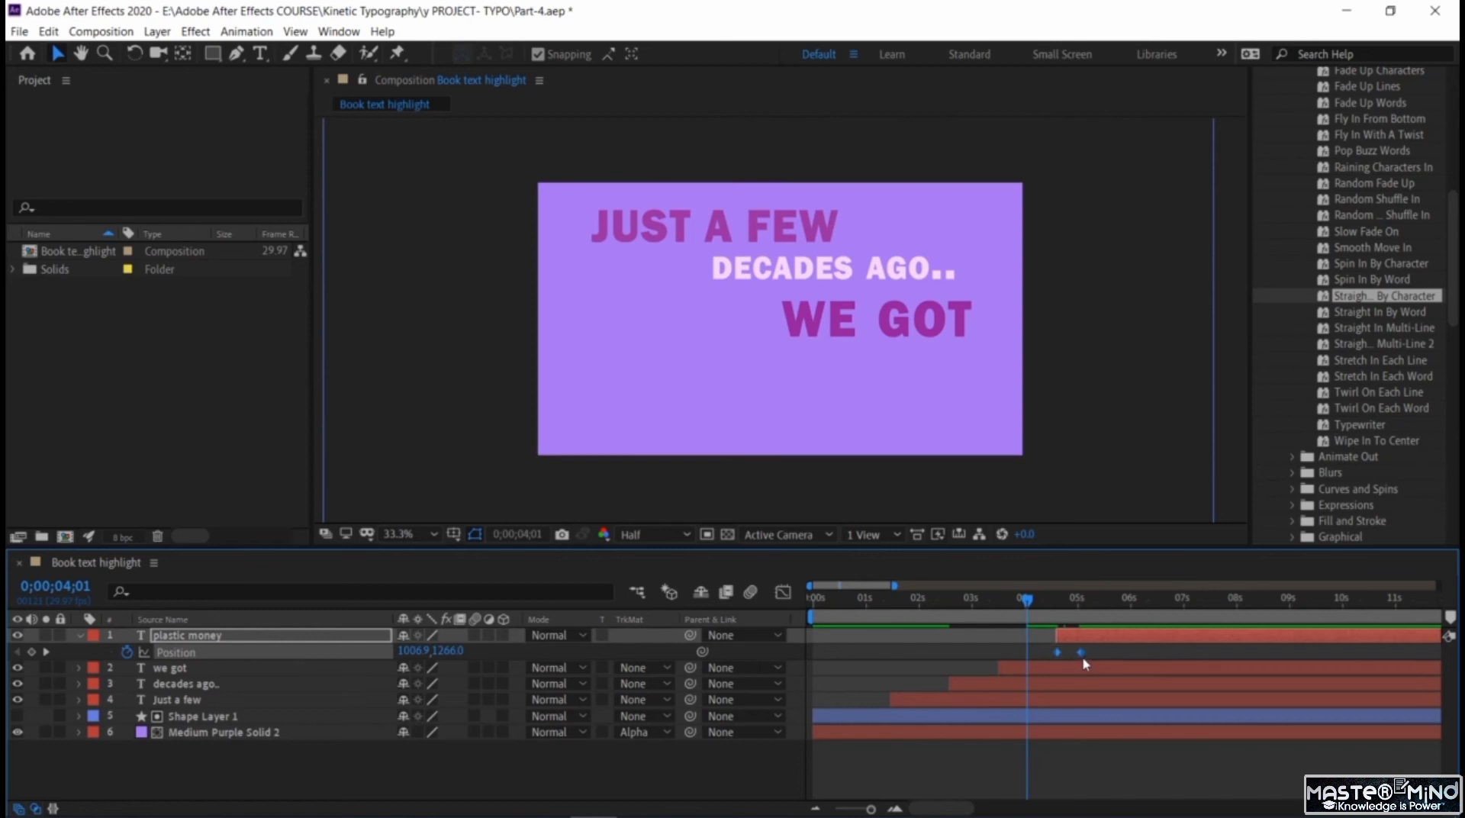
pyautogui.rightClick(1082, 653)
pyautogui.moveTo(1099, 643)
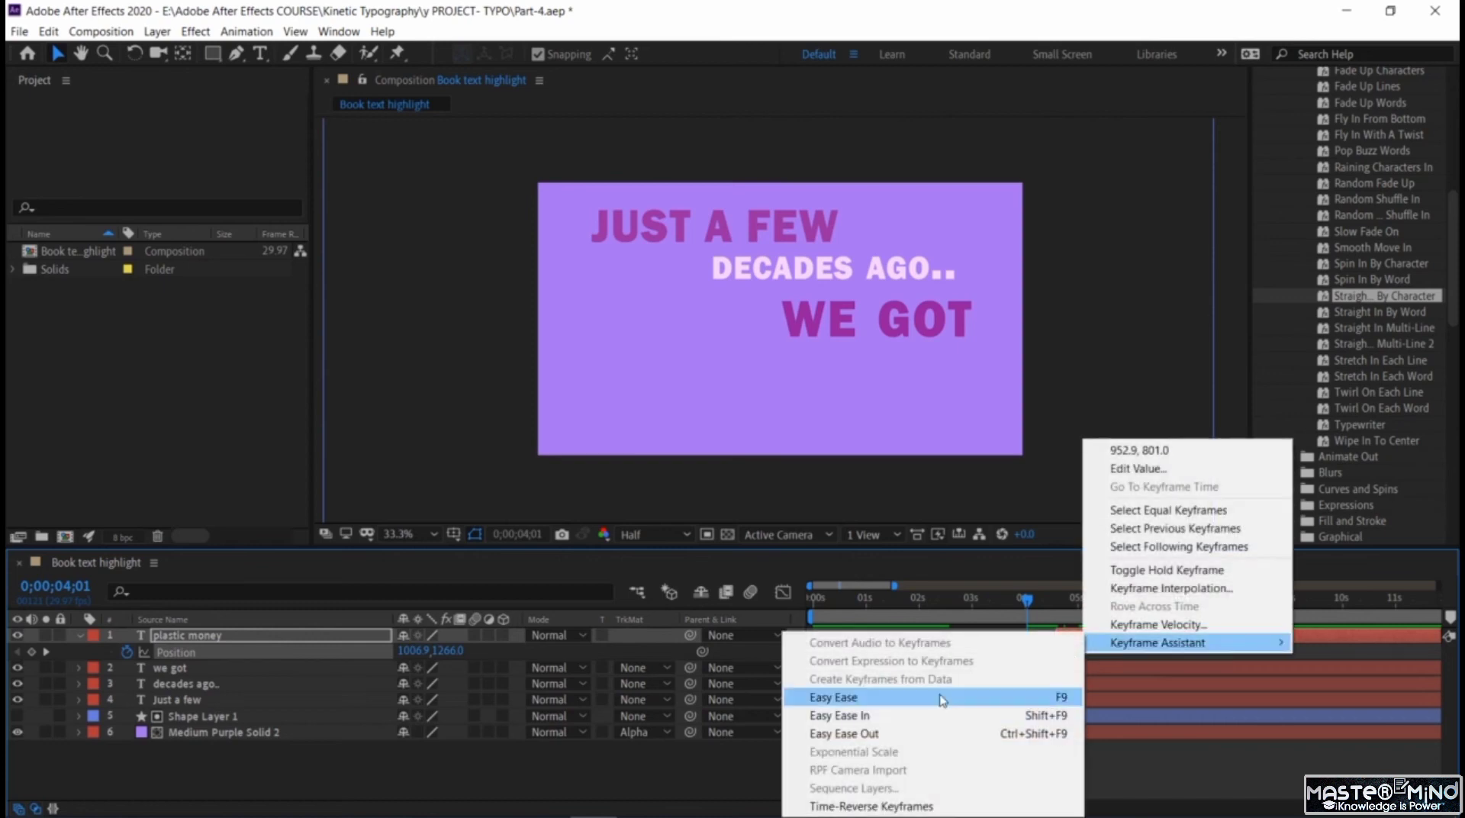
pyautogui.click(943, 700)
# - Play the composition and change the preview settings to play from Current Time
pyautogui.press('space')
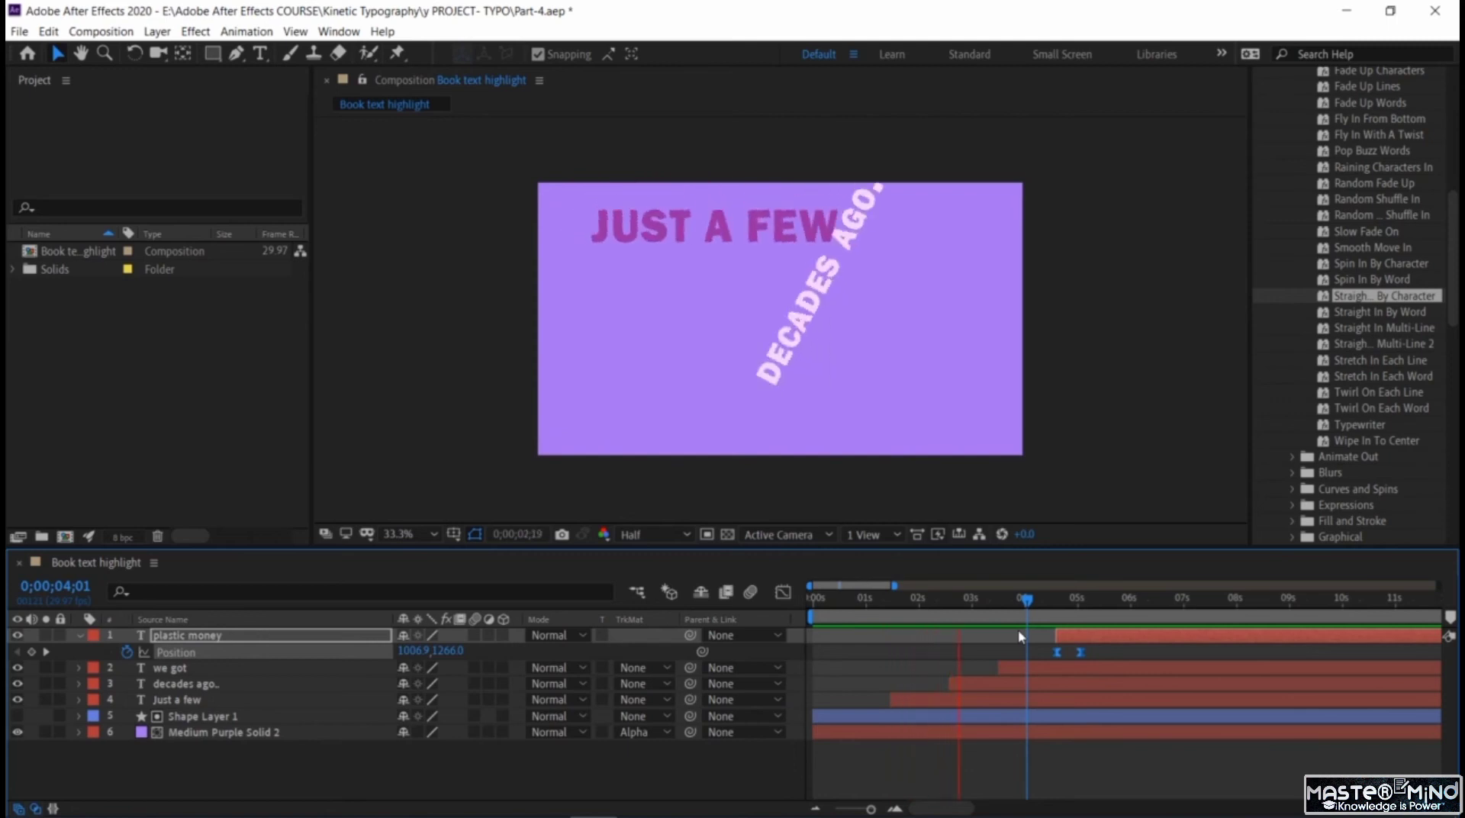
pyautogui.scroll(10, 1333, 321)
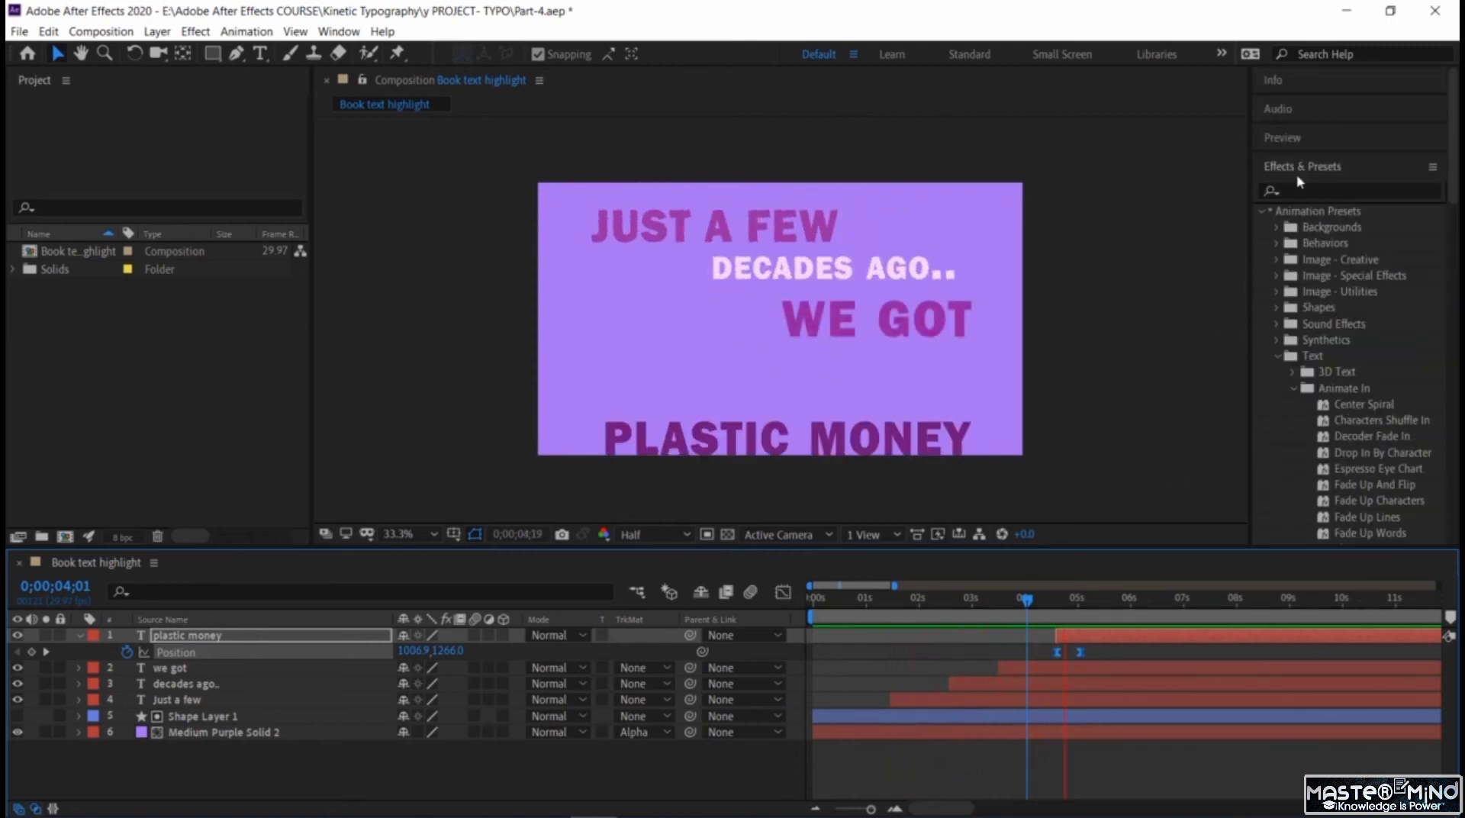
pyautogui.click(1316, 166)
pyautogui.click(1289, 138)
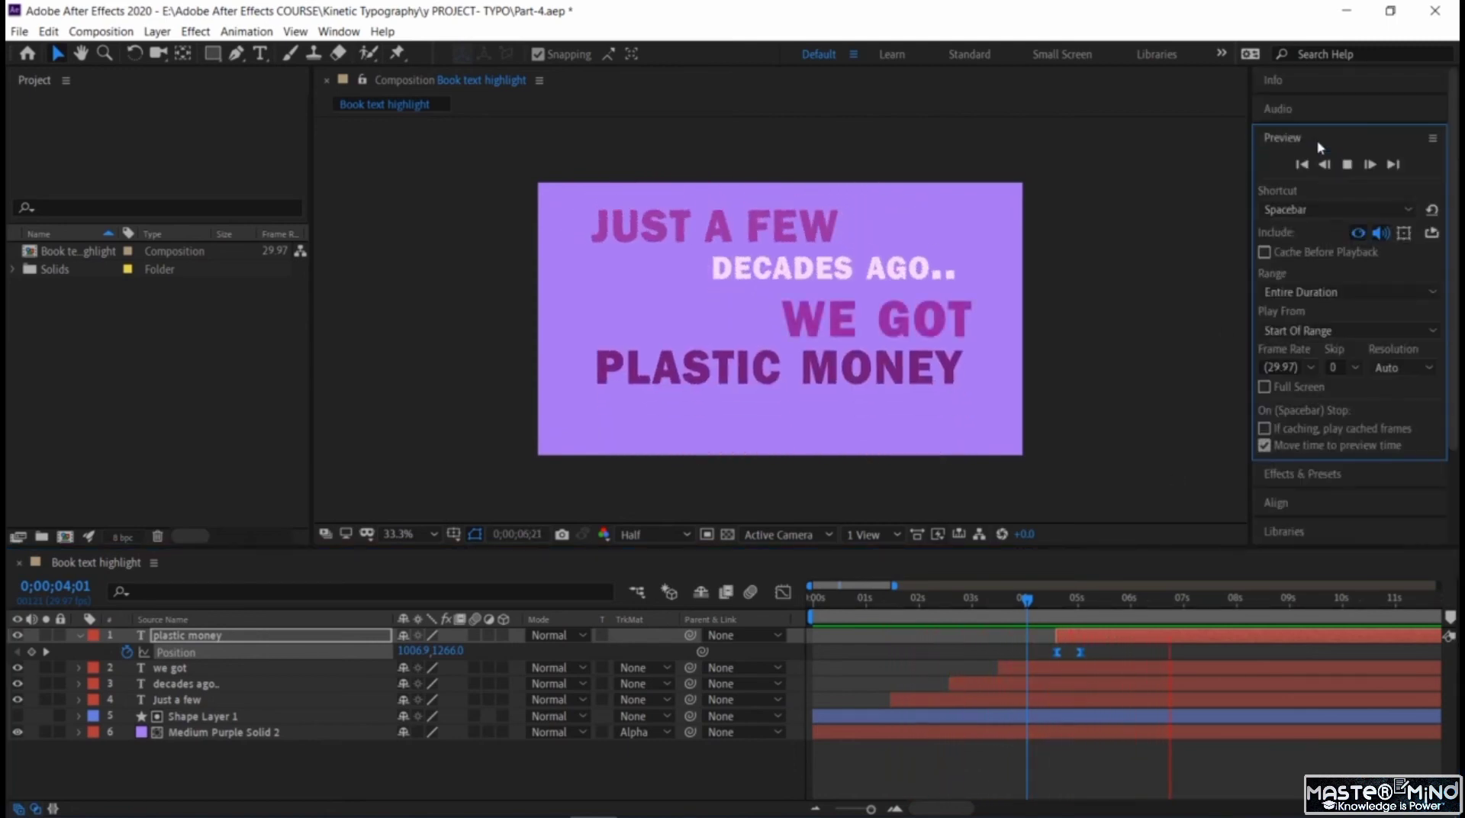
pyautogui.click(1369, 330)
pyautogui.click(1406, 335)
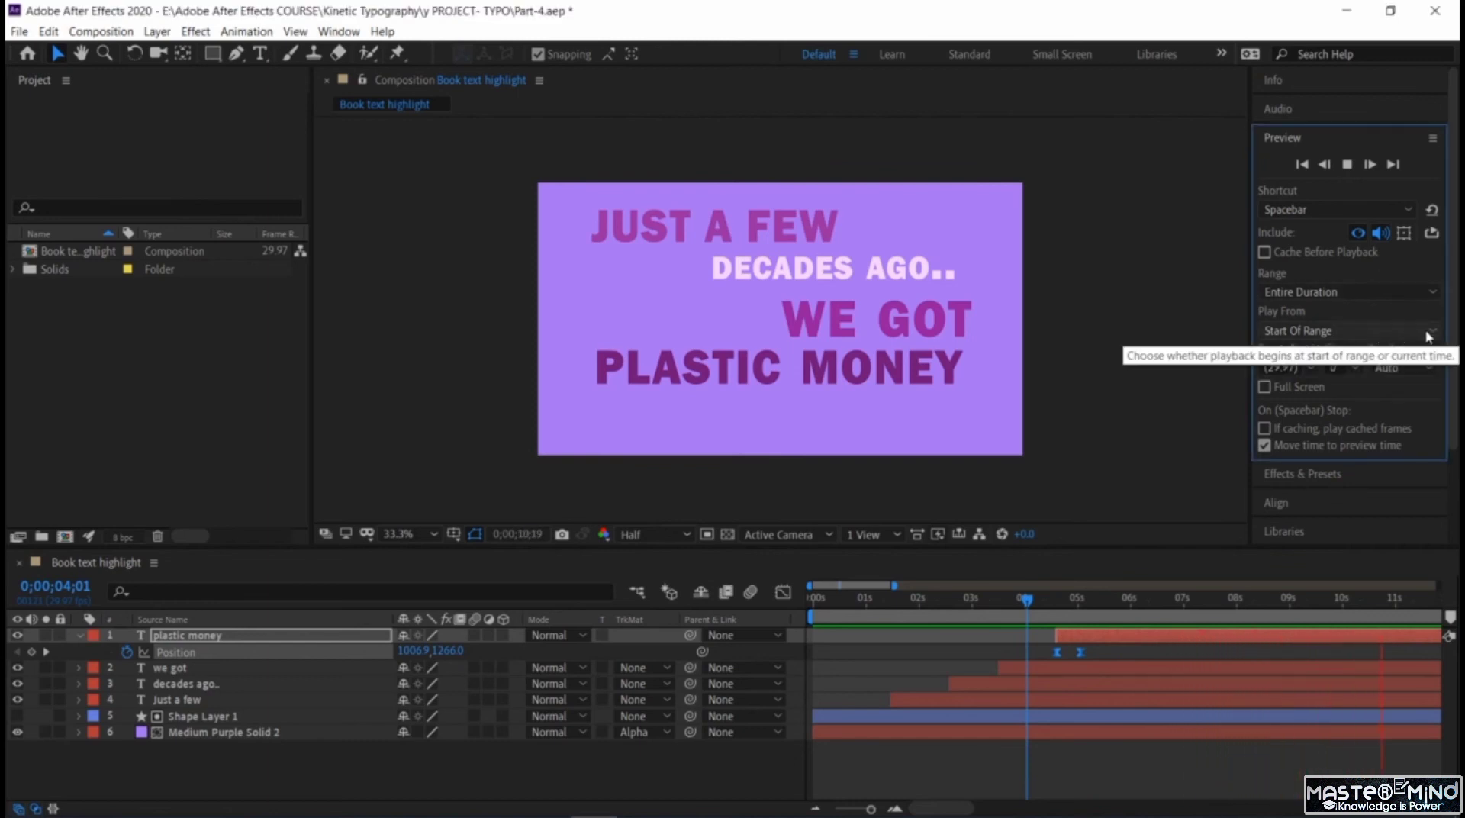
pyautogui.click(1429, 336)
pyautogui.click(1344, 369)
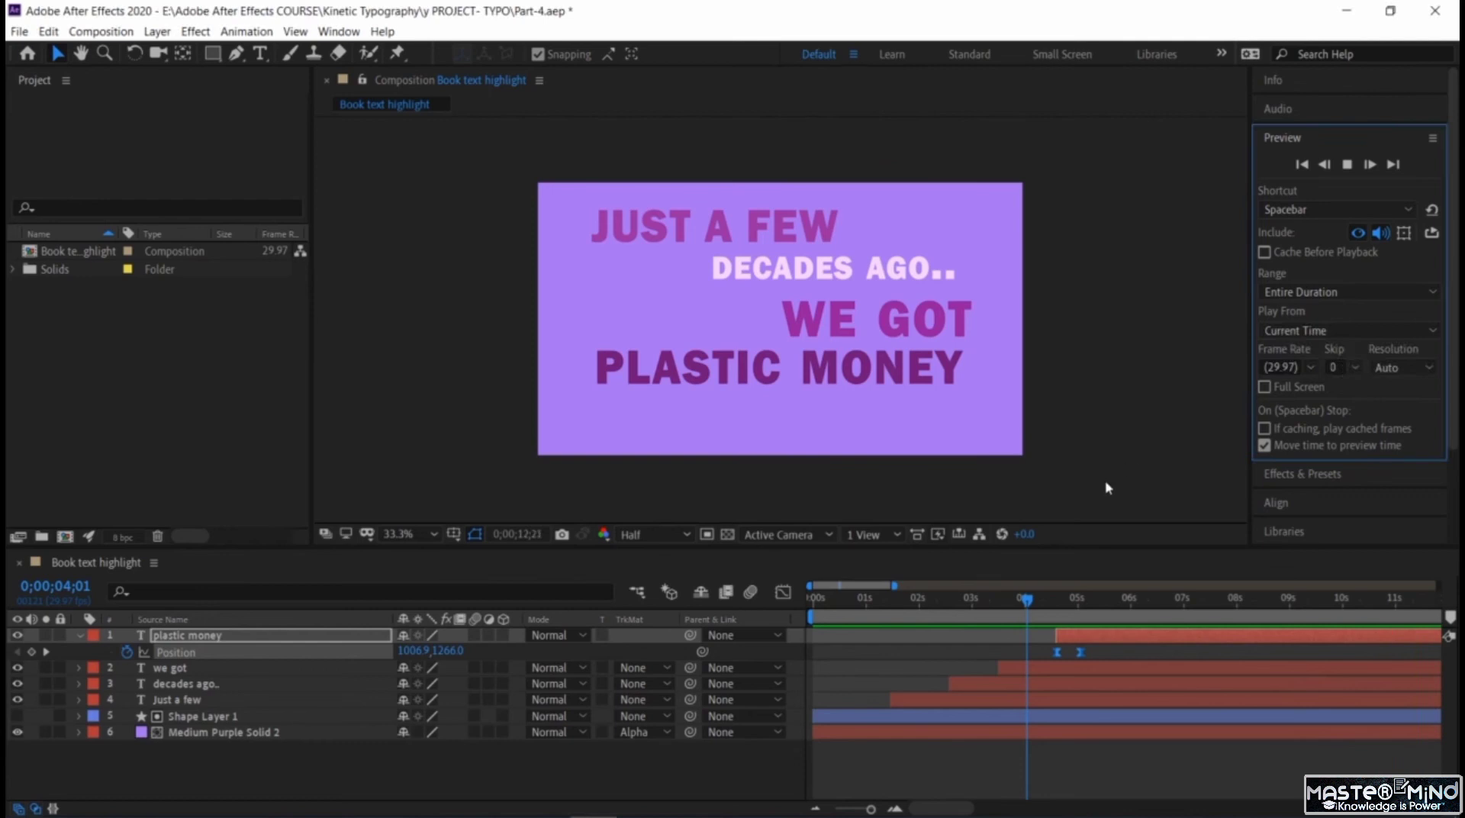
# - Stop the playback and preview the "plastic money" slide-in from 0;00;03;22
pyautogui.click(981, 631)
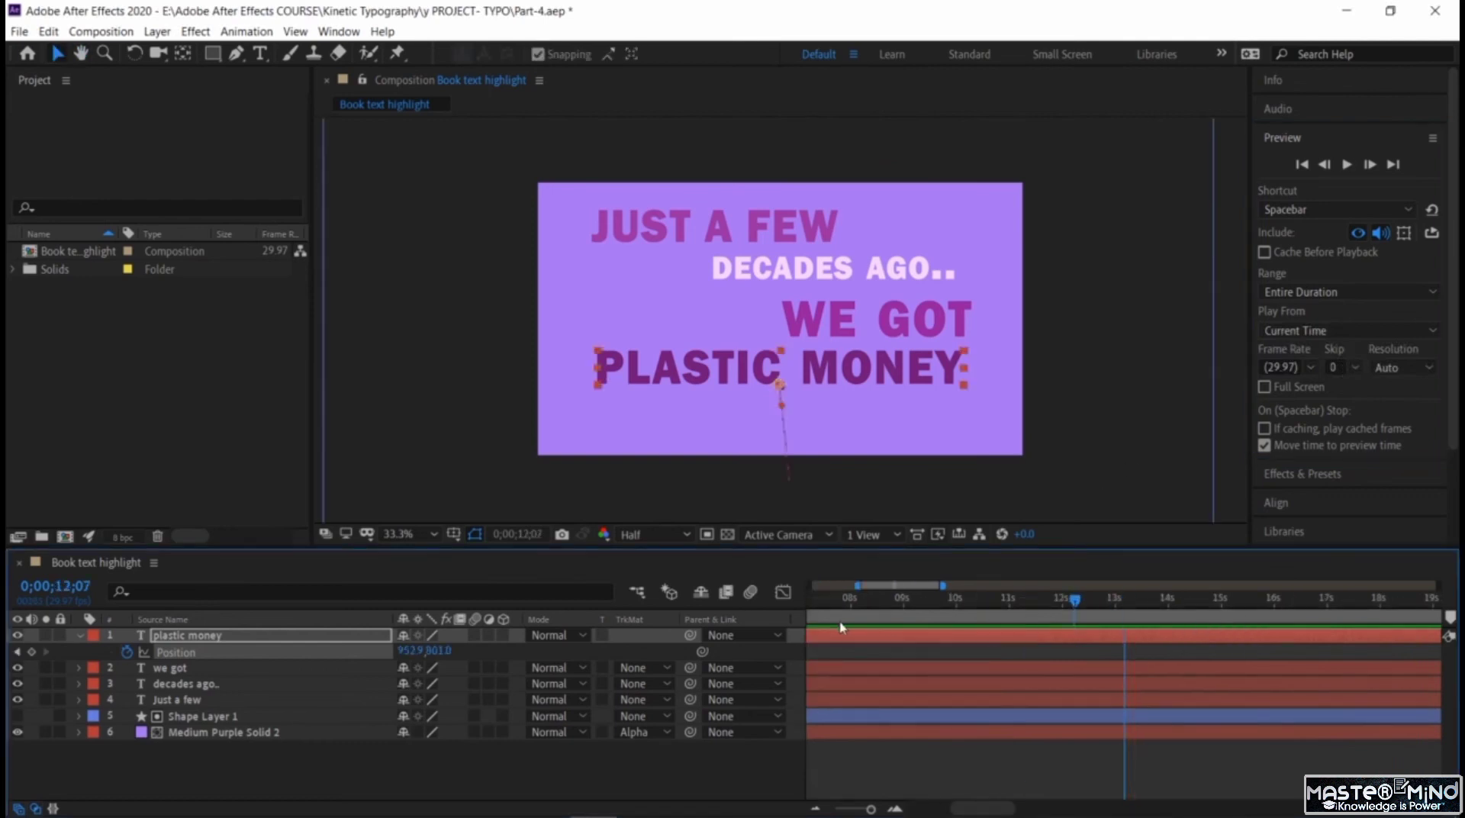
pyautogui.moveTo(839, 627); pyautogui.dragTo(1007, 625)
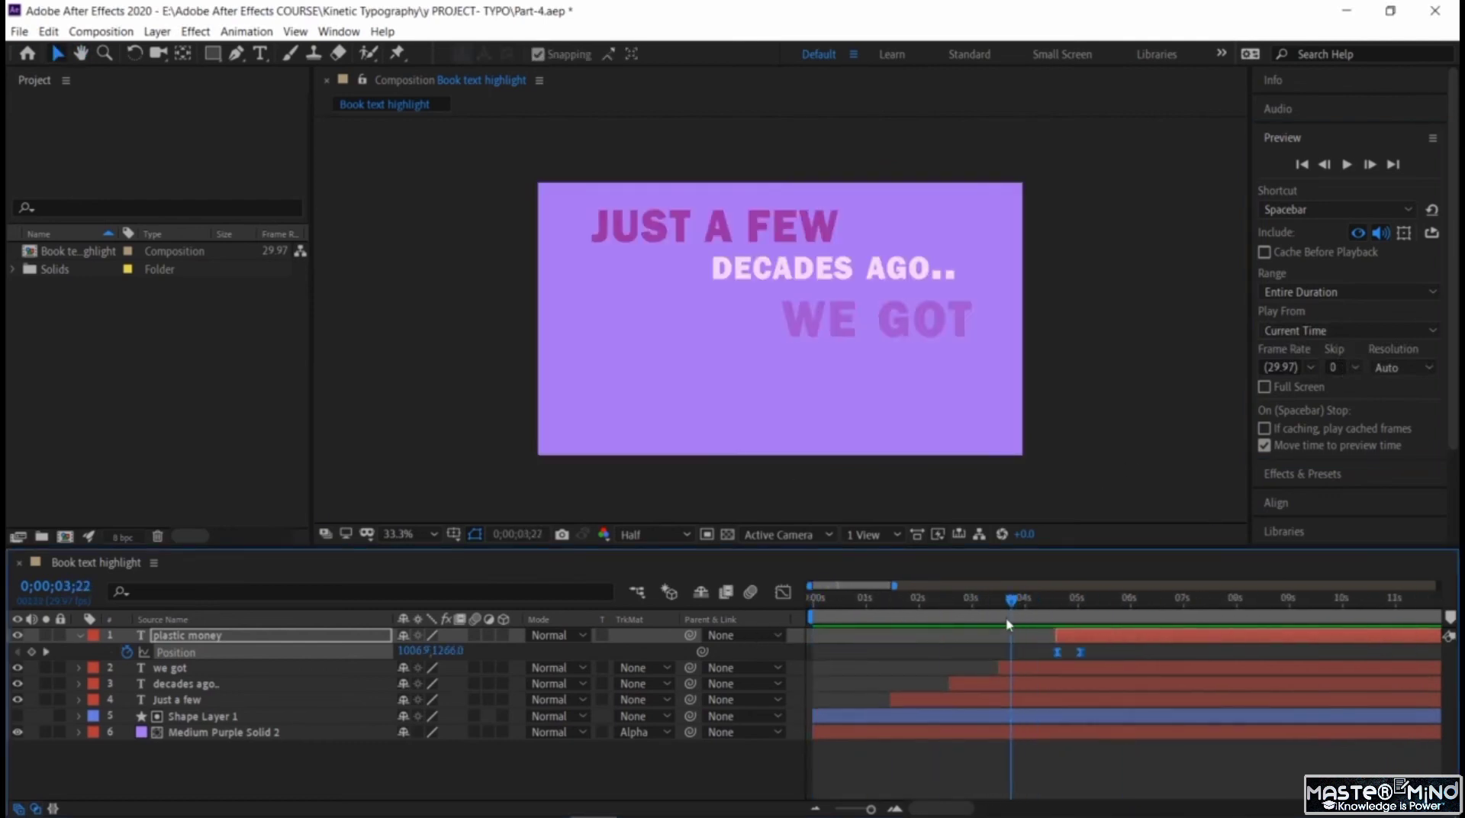
pyautogui.press('space')
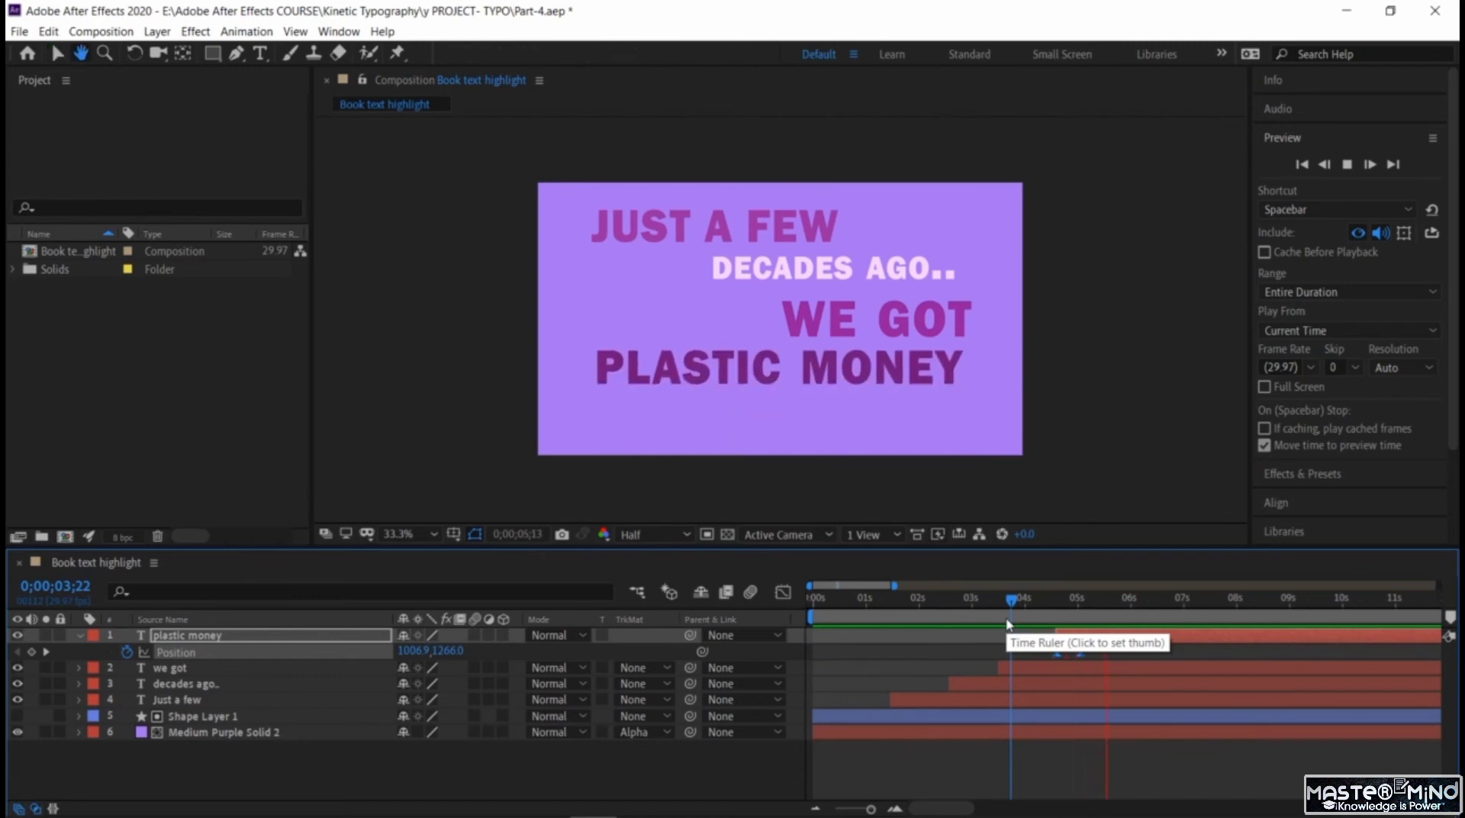
pyautogui.press('space')
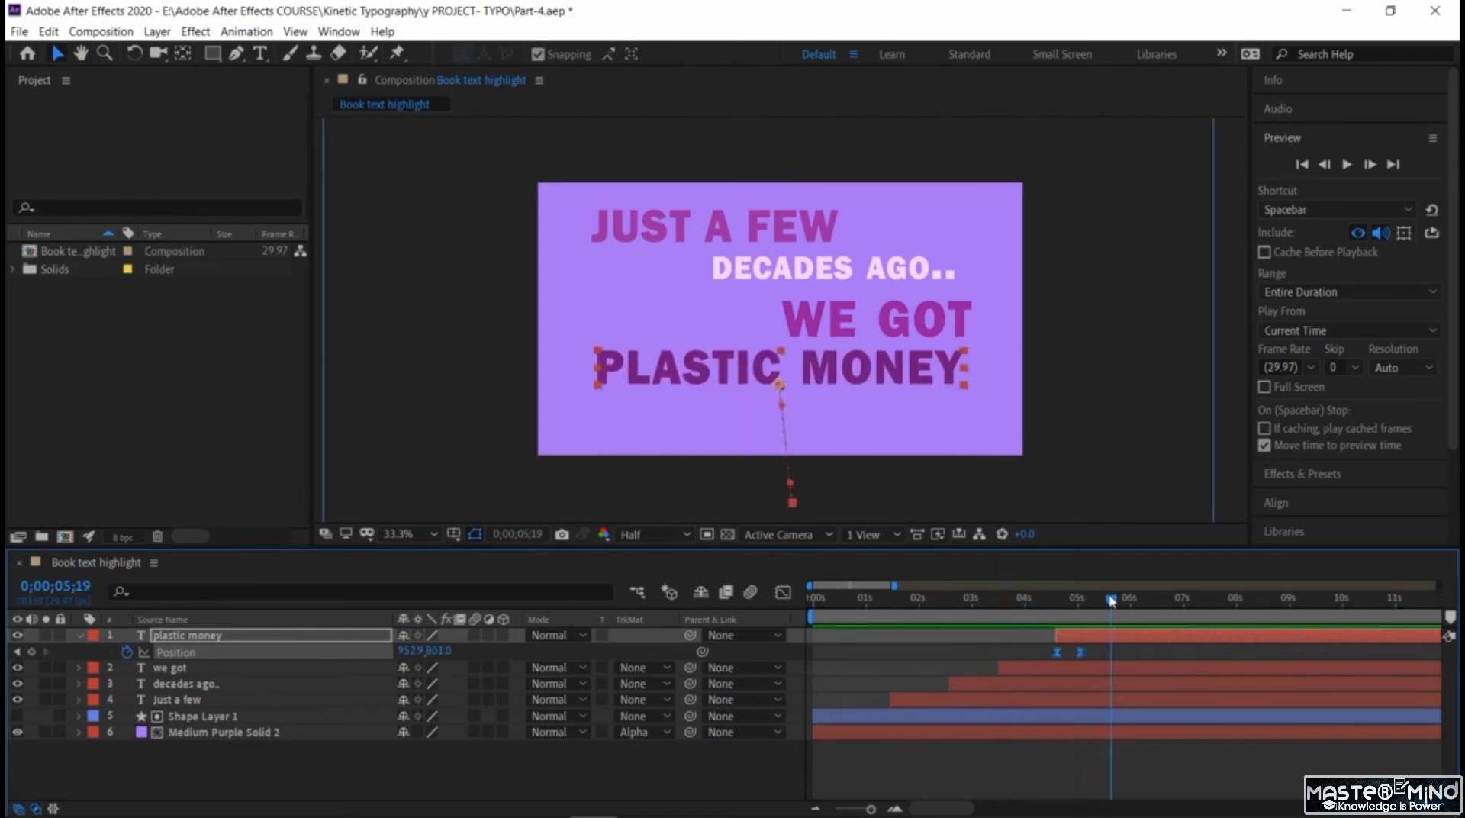
# - Set the current time to 0;00;05;02, collapse the "plastic money" layer and add a null object to the composition
pyautogui.moveTo(1112, 600); pyautogui.dragTo(1081, 614)
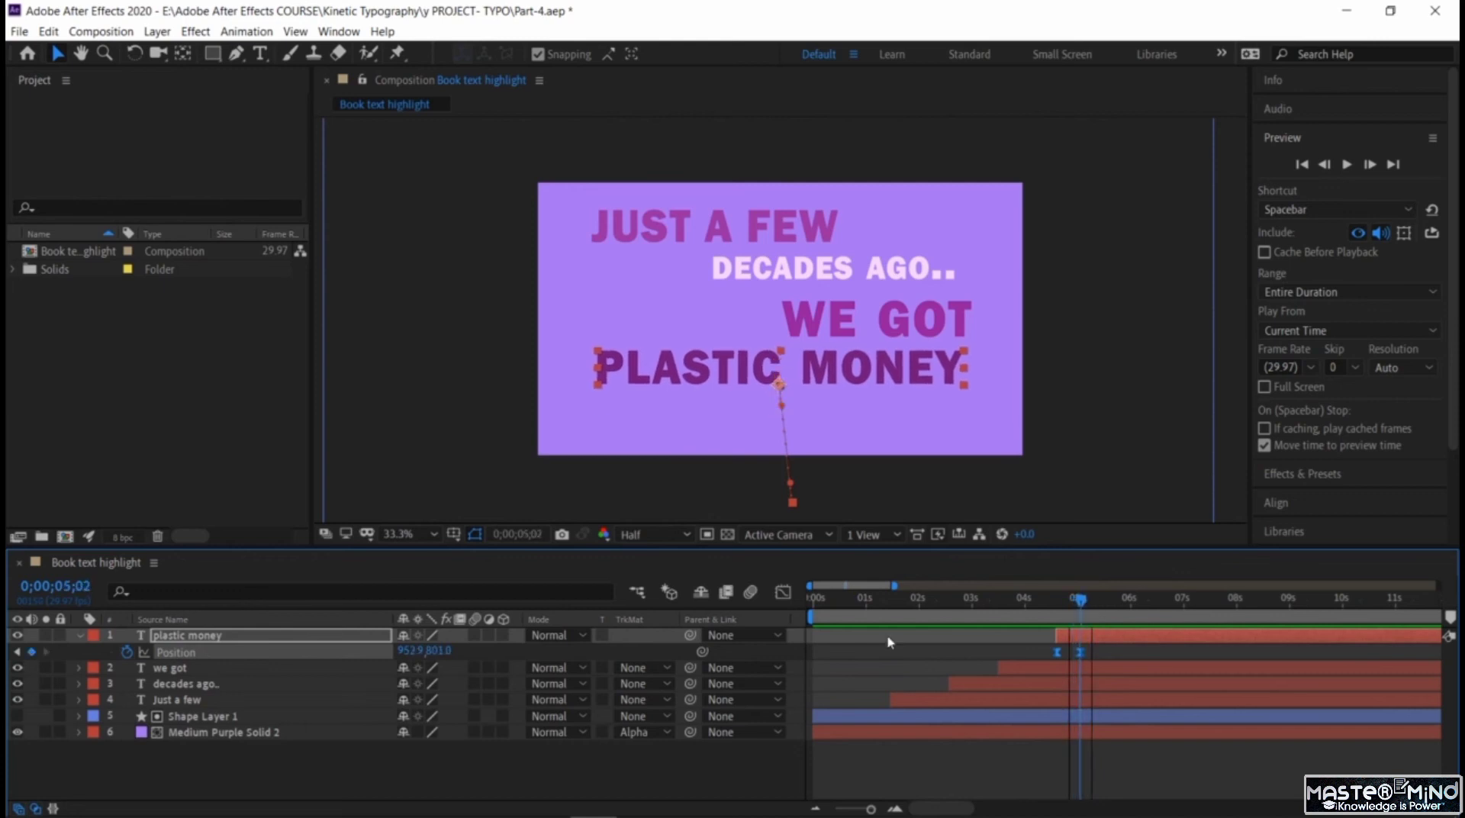
pyautogui.click(79, 636)
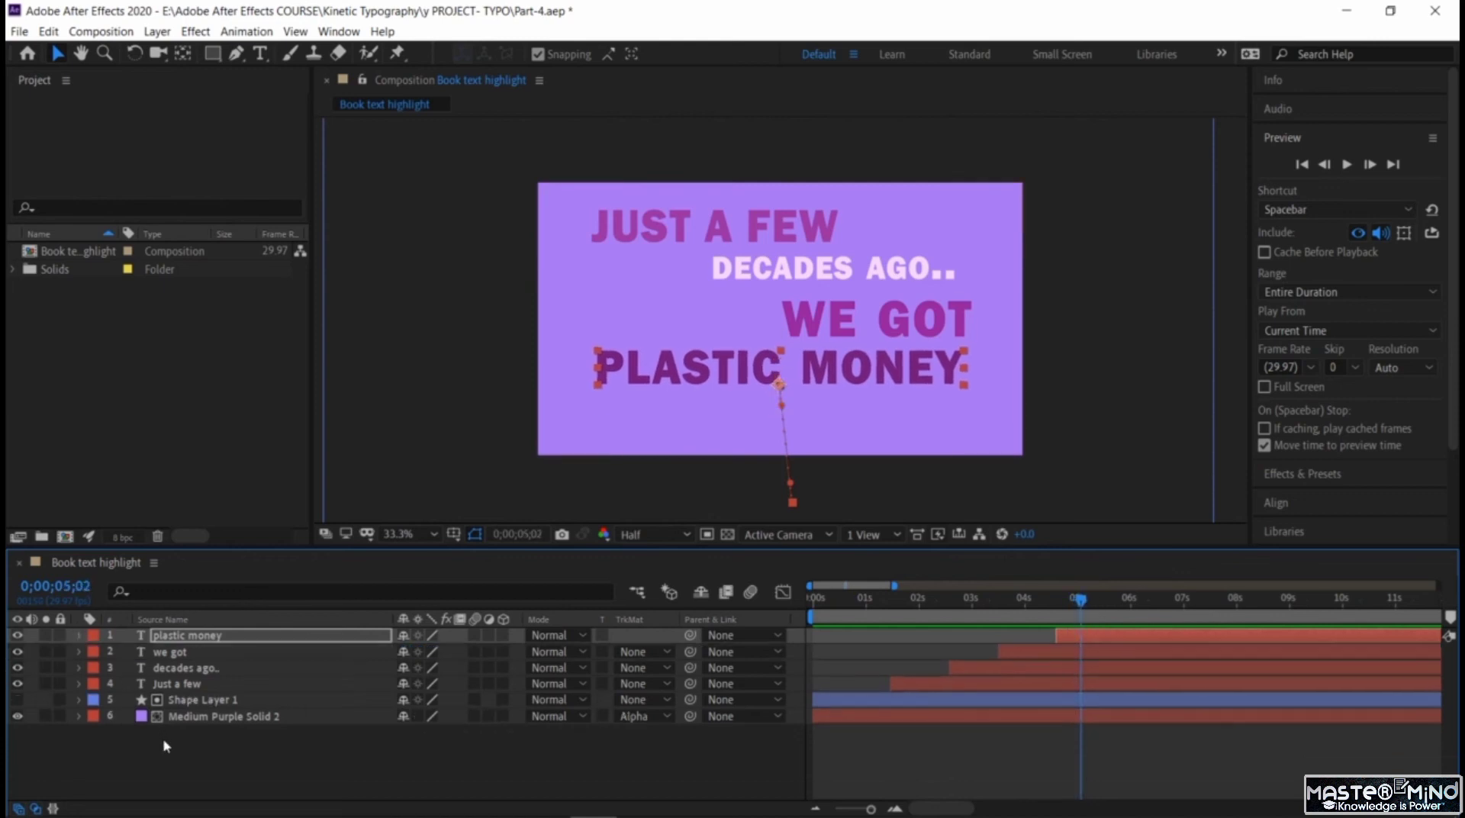
pyautogui.rightClick(163, 742)
pyautogui.moveTo(286, 573)
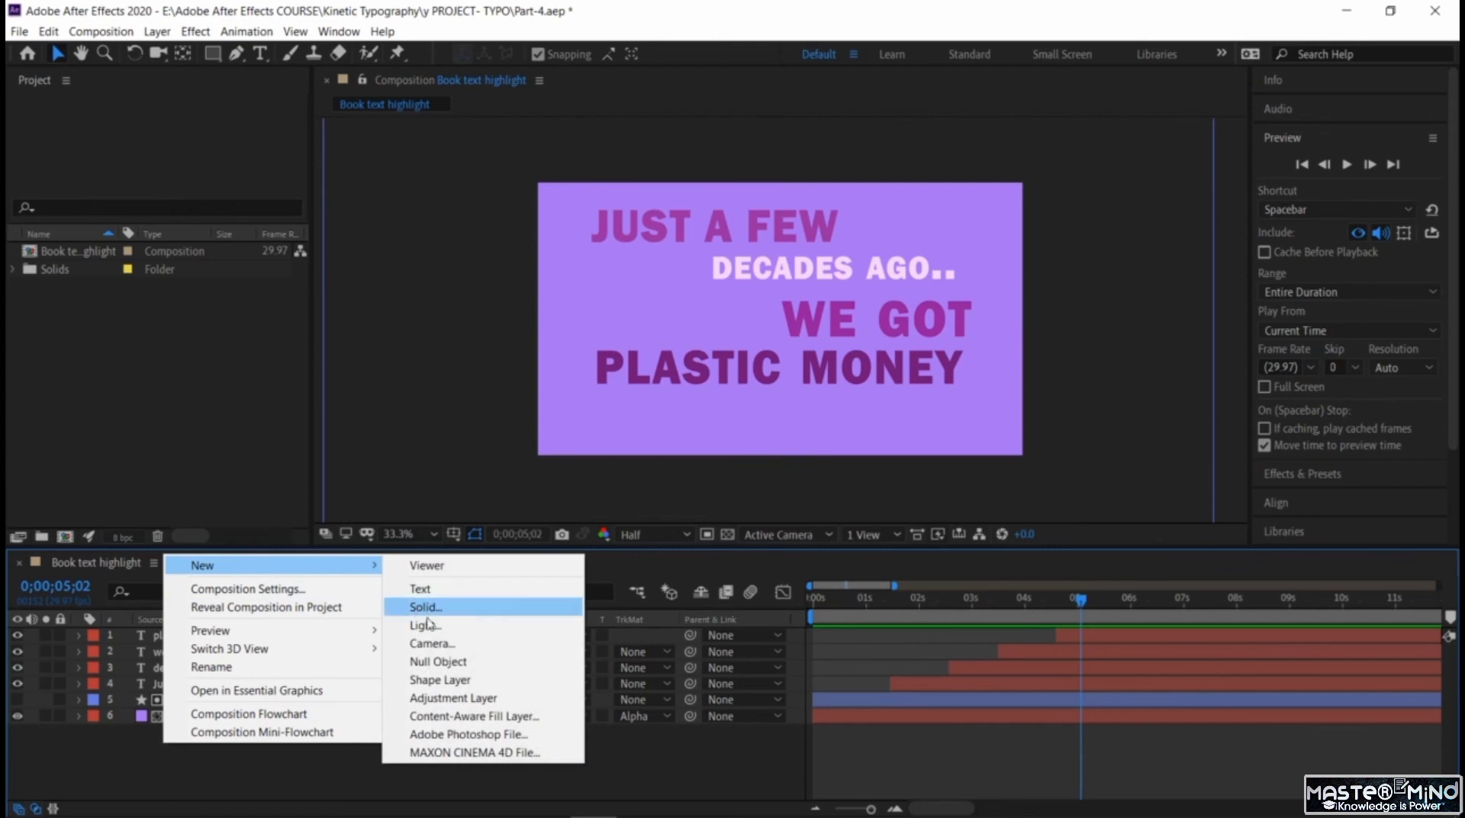
pyautogui.click(438, 662)
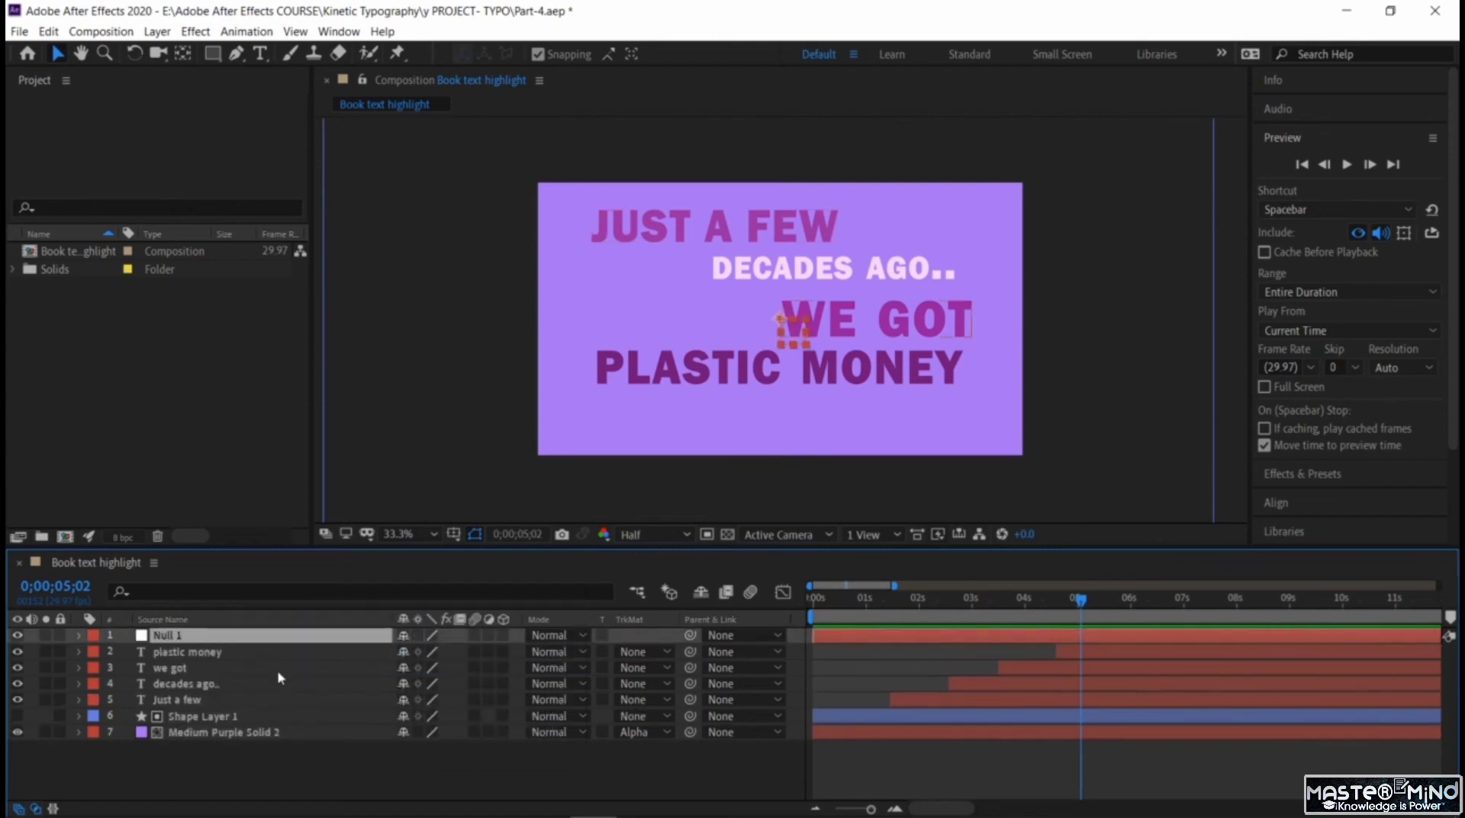
# - Parent the four text layers to the null object and make the null and all four text layers 3D
pyautogui.click(284, 776)
pyautogui.click(246, 652)
pyautogui.keyDown('ctrl'); pyautogui.click(248, 668); pyautogui.keyUp('ctrl')
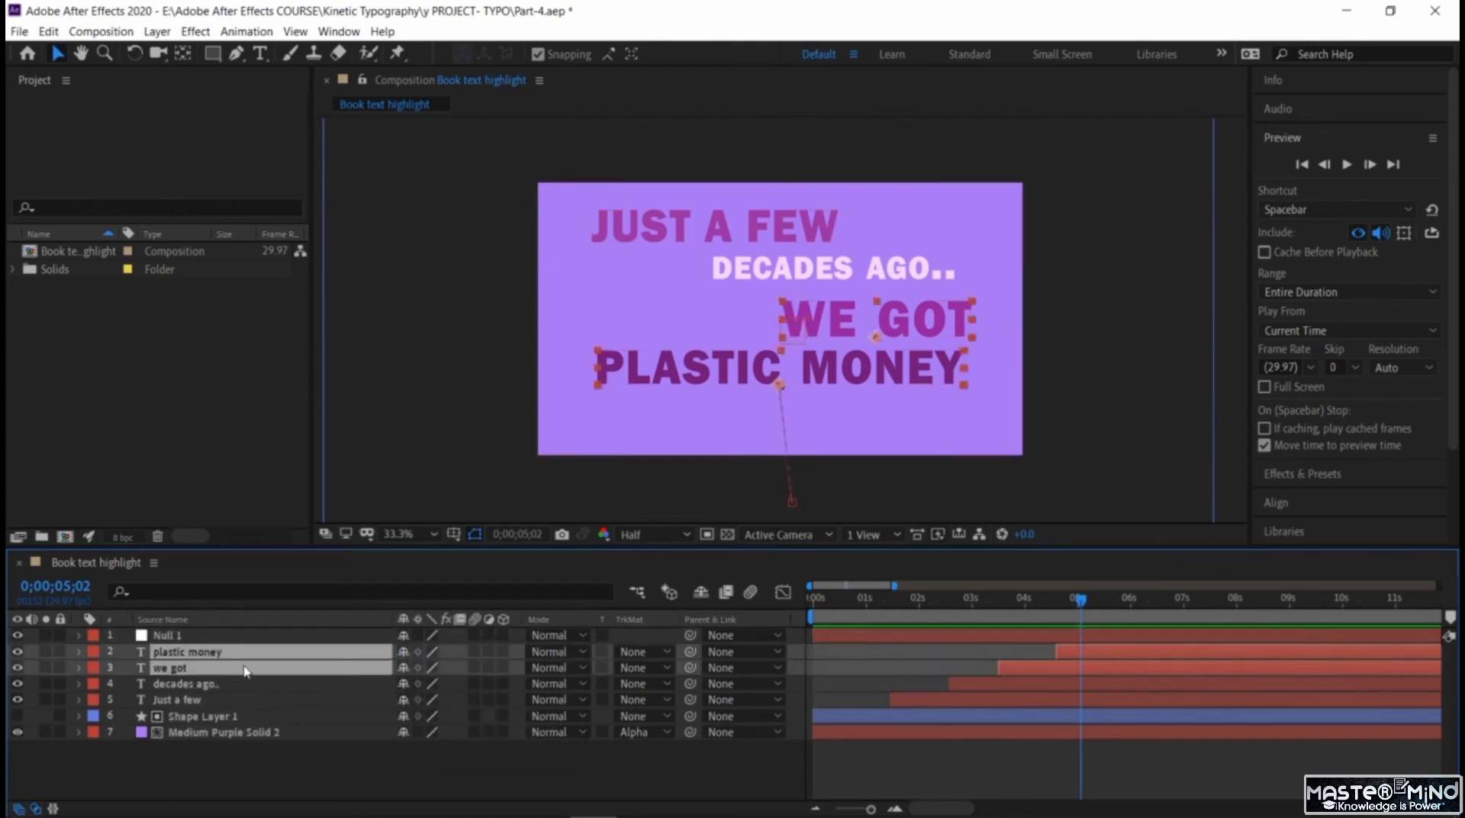
pyautogui.keyDown('ctrl'); pyautogui.click(248, 684); pyautogui.keyUp('ctrl')
pyautogui.keyDown('ctrl'); pyautogui.click(248, 700); pyautogui.keyUp('ctrl')
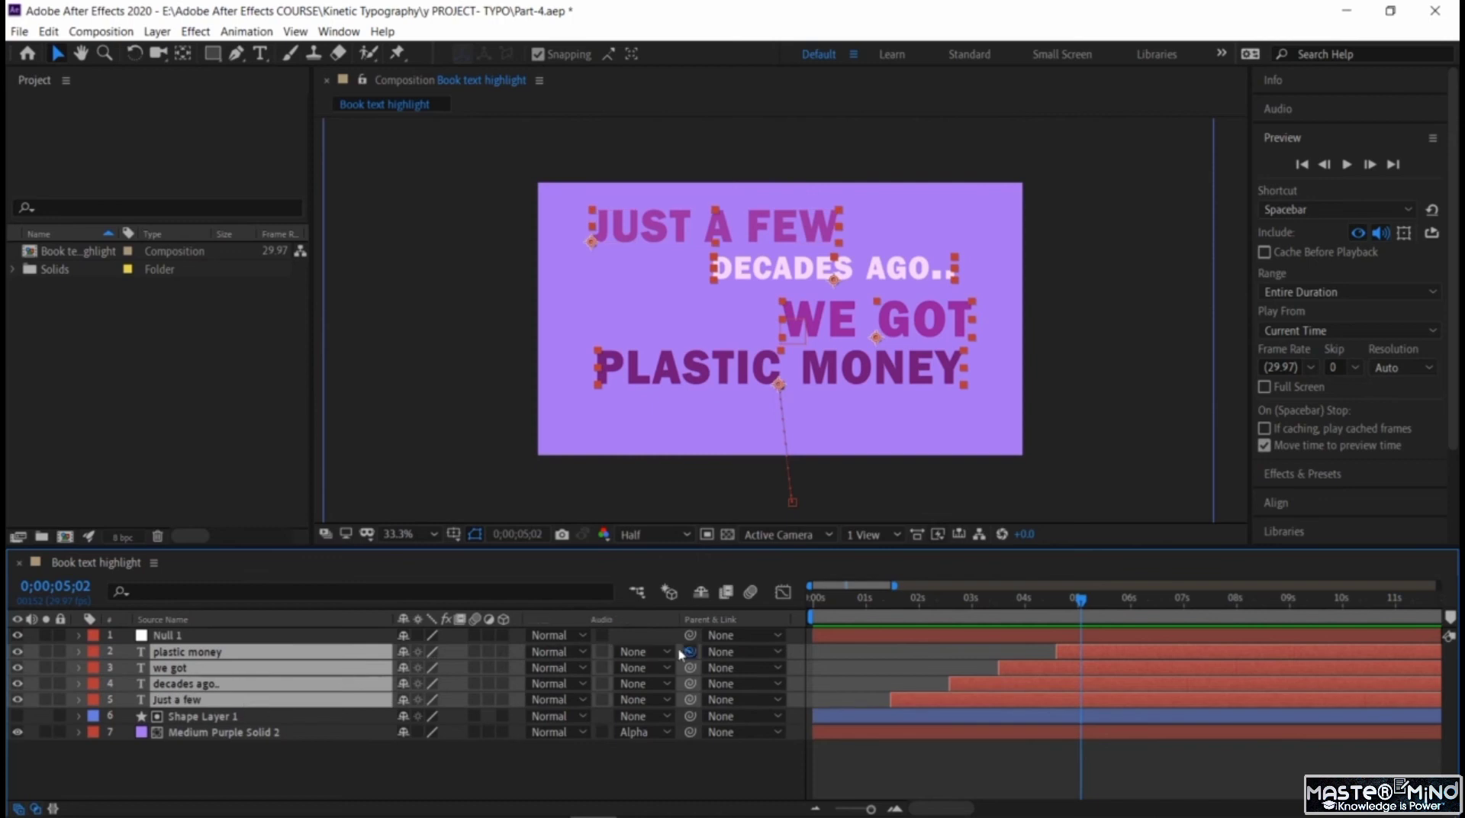
pyautogui.moveTo(691, 652); pyautogui.dragTo(296, 641)
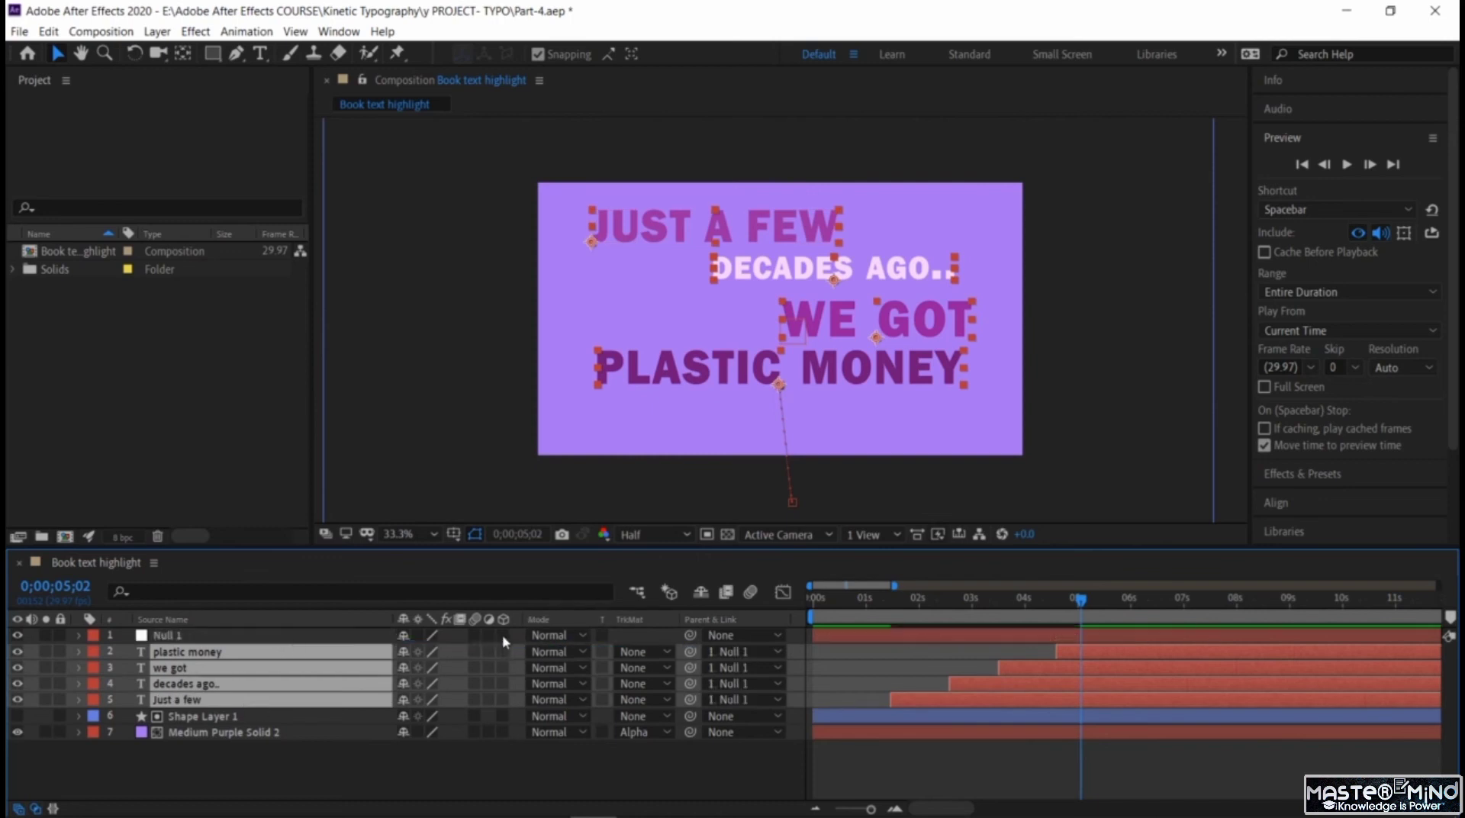
pyautogui.moveTo(502, 641); pyautogui.dragTo(506, 707)
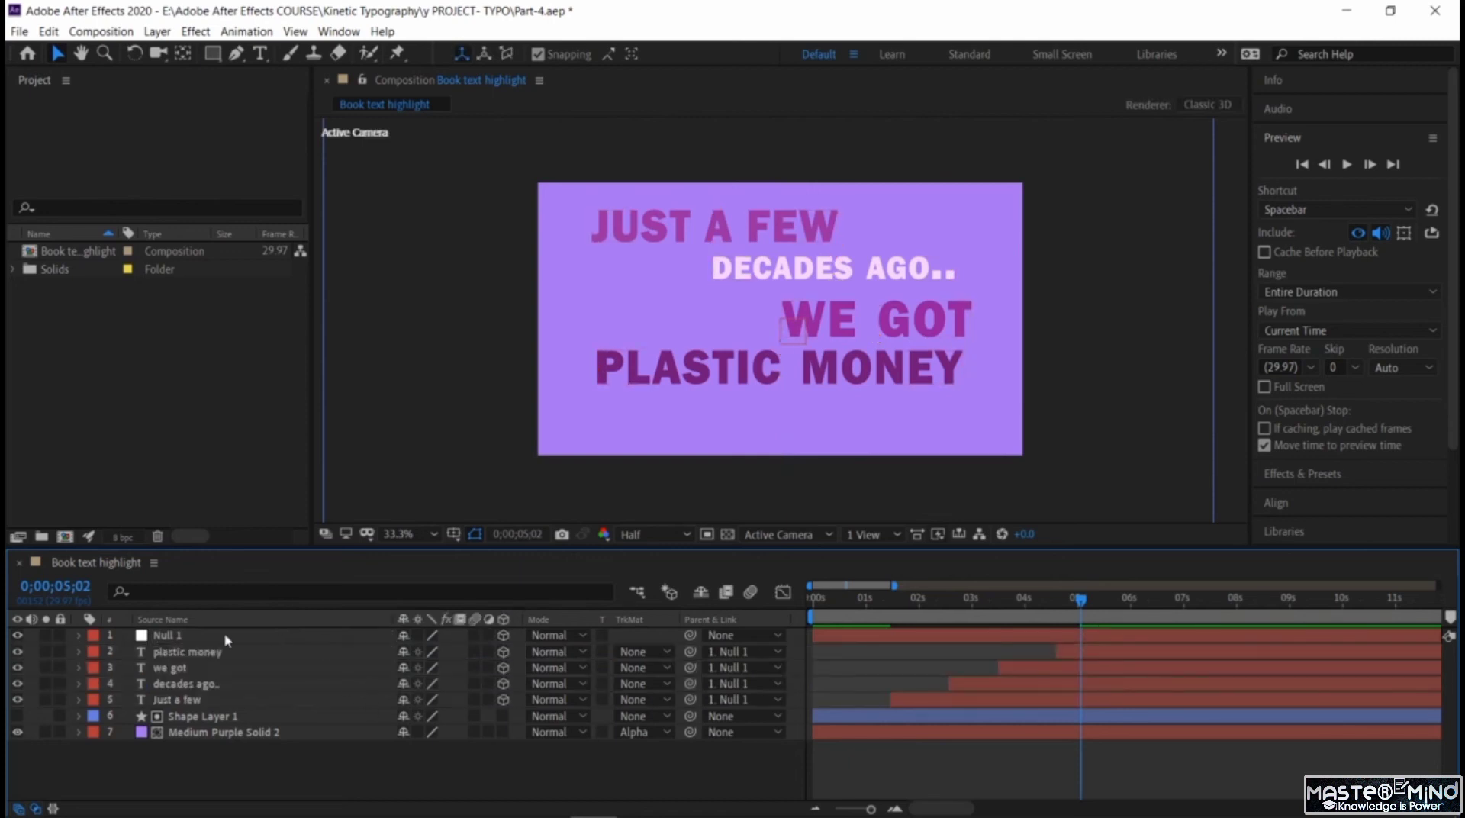
# - Reveal the null's Transform properties and preview the text animation from 0;00;03;15
pyautogui.click(79, 636)
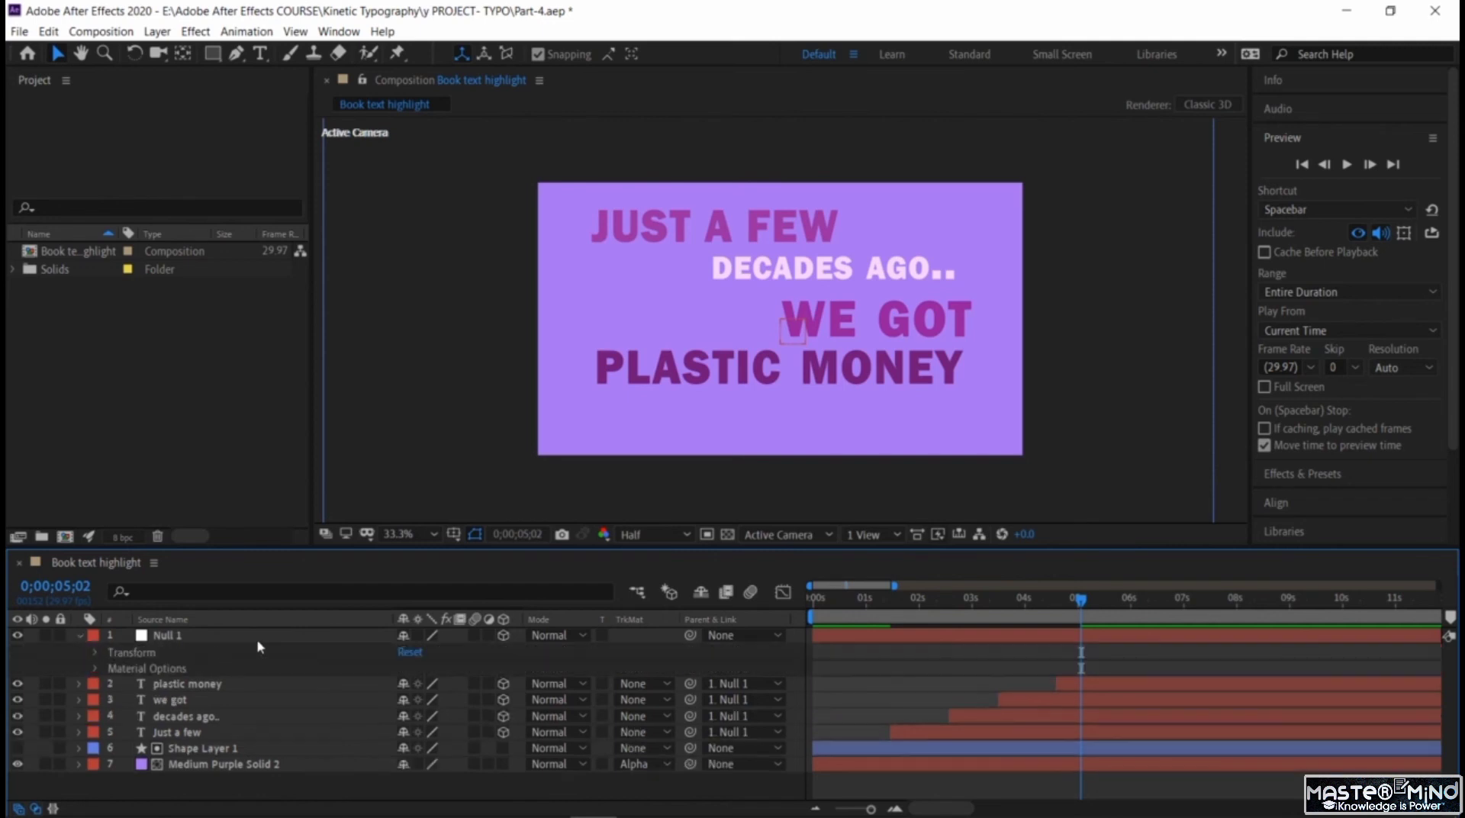
pyautogui.click(91, 653)
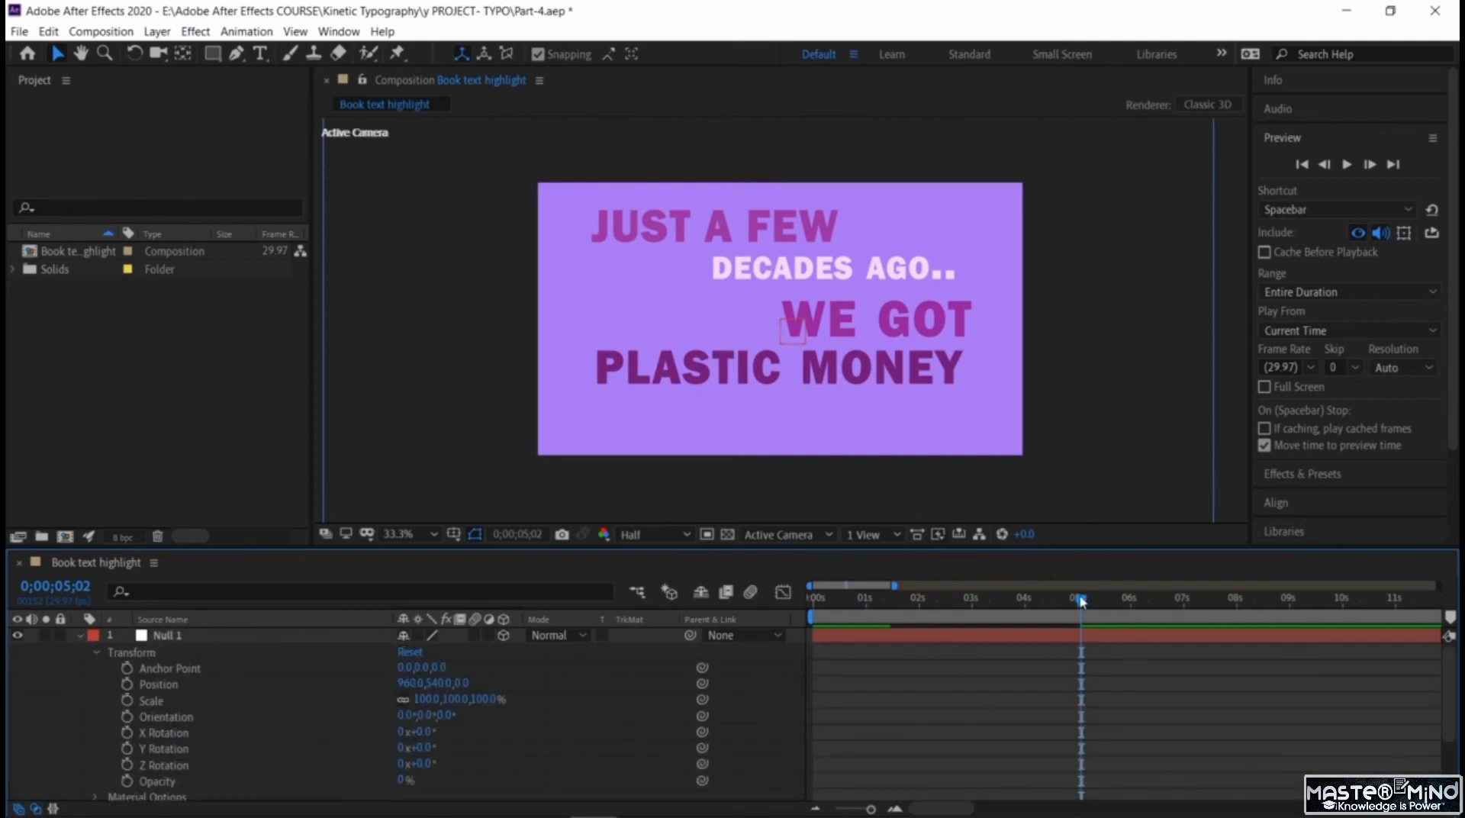
pyautogui.moveTo(1082, 601); pyautogui.dragTo(1001, 623)
pyautogui.press('space')
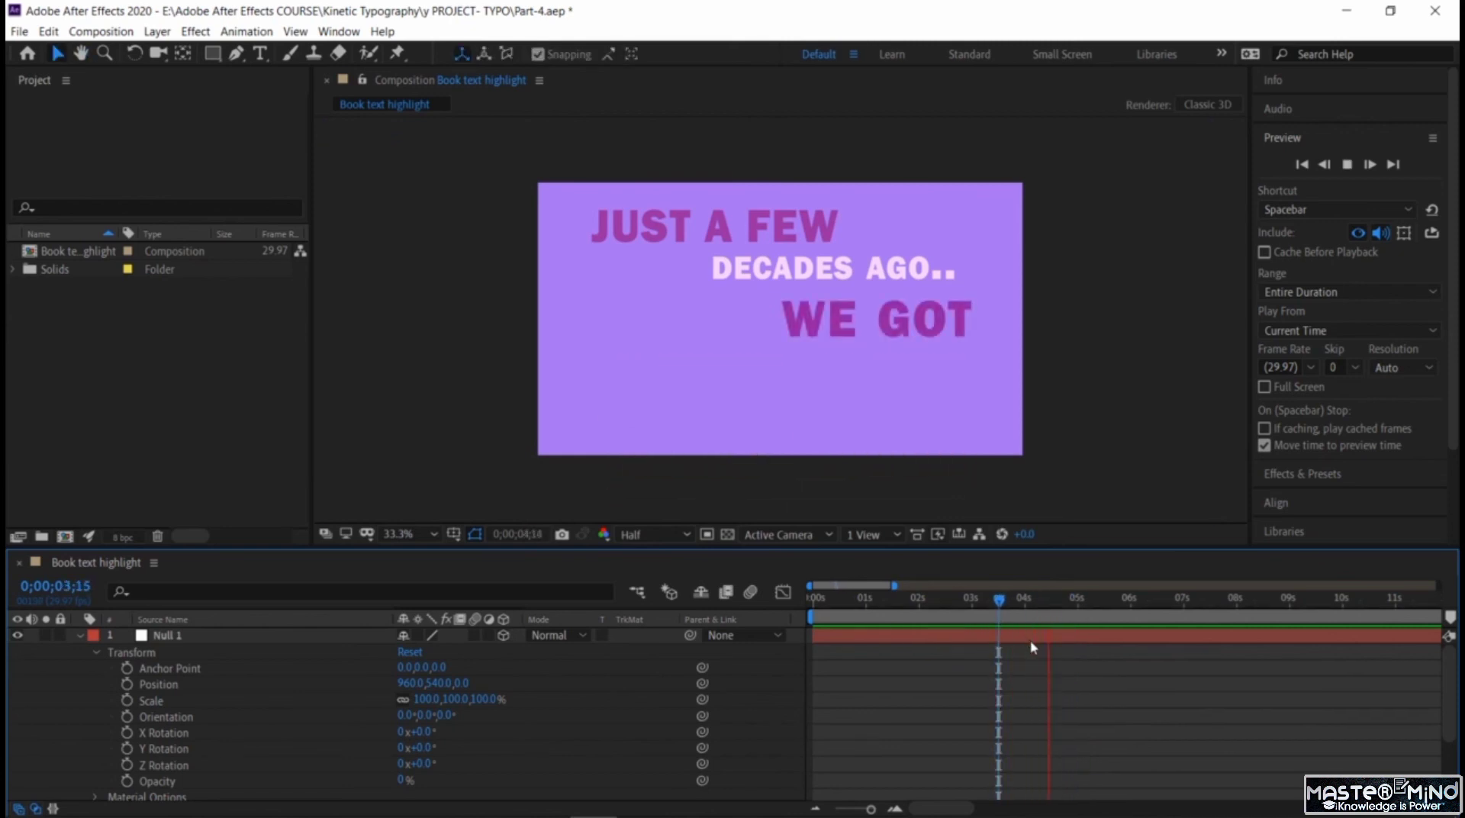
pyautogui.press('space')
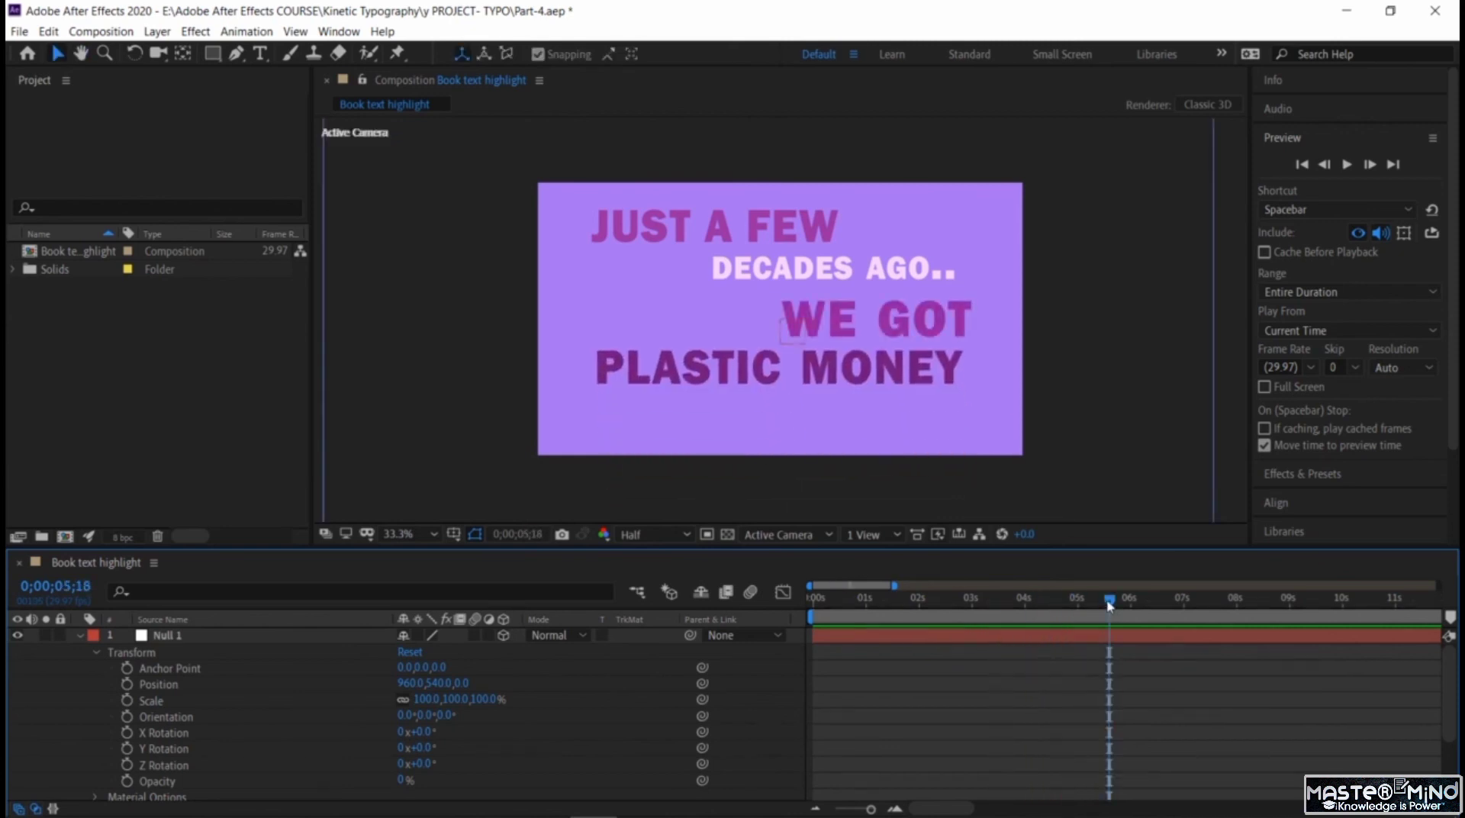
# - Keyframe the null's Z Rotation from 0° at 0;00;05;15 to -30° at 0;00;06;00
pyautogui.moveTo(1110, 605); pyautogui.dragTo(1102, 639)
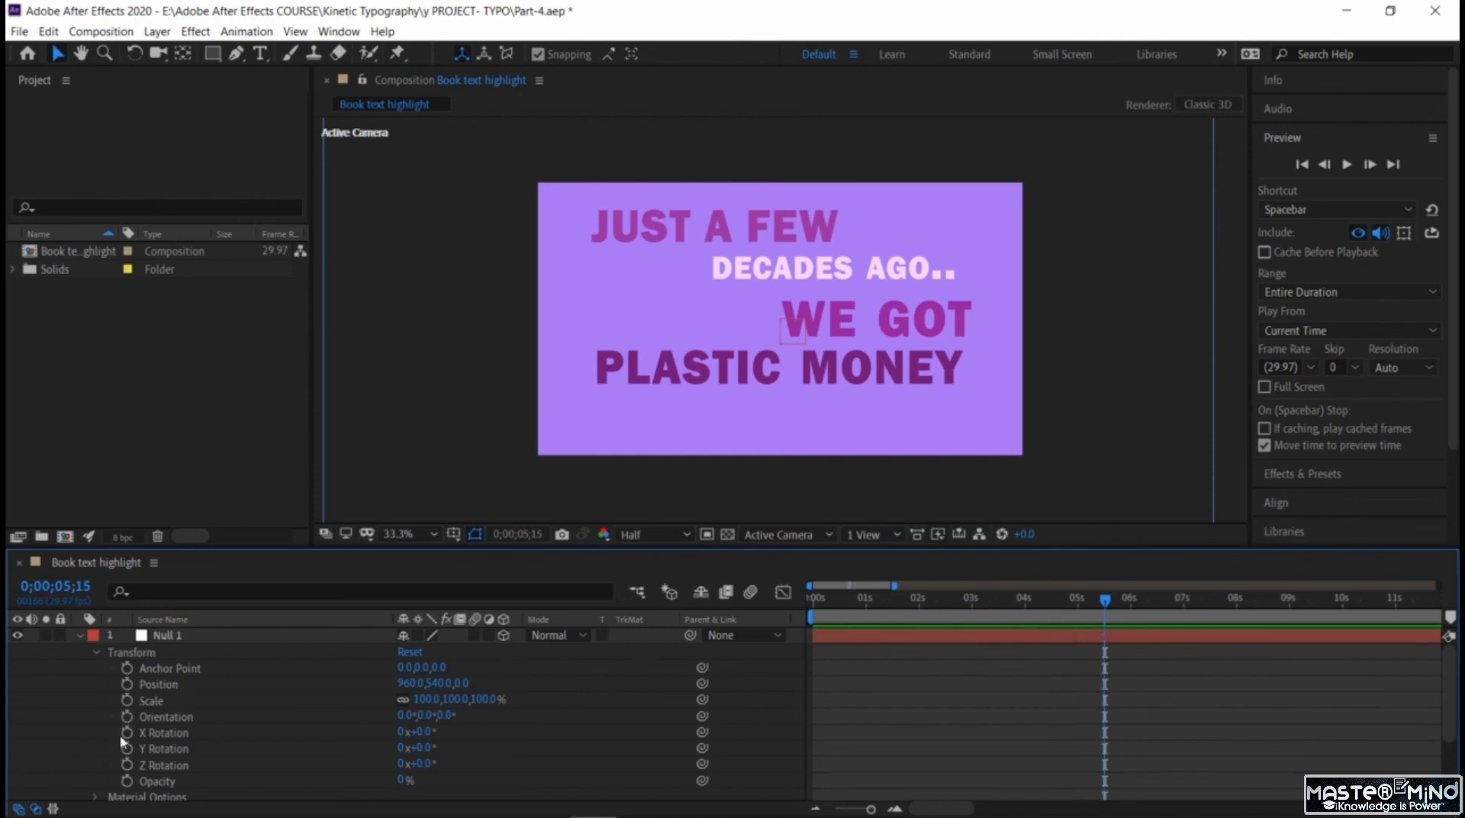
pyautogui.click(126, 765)
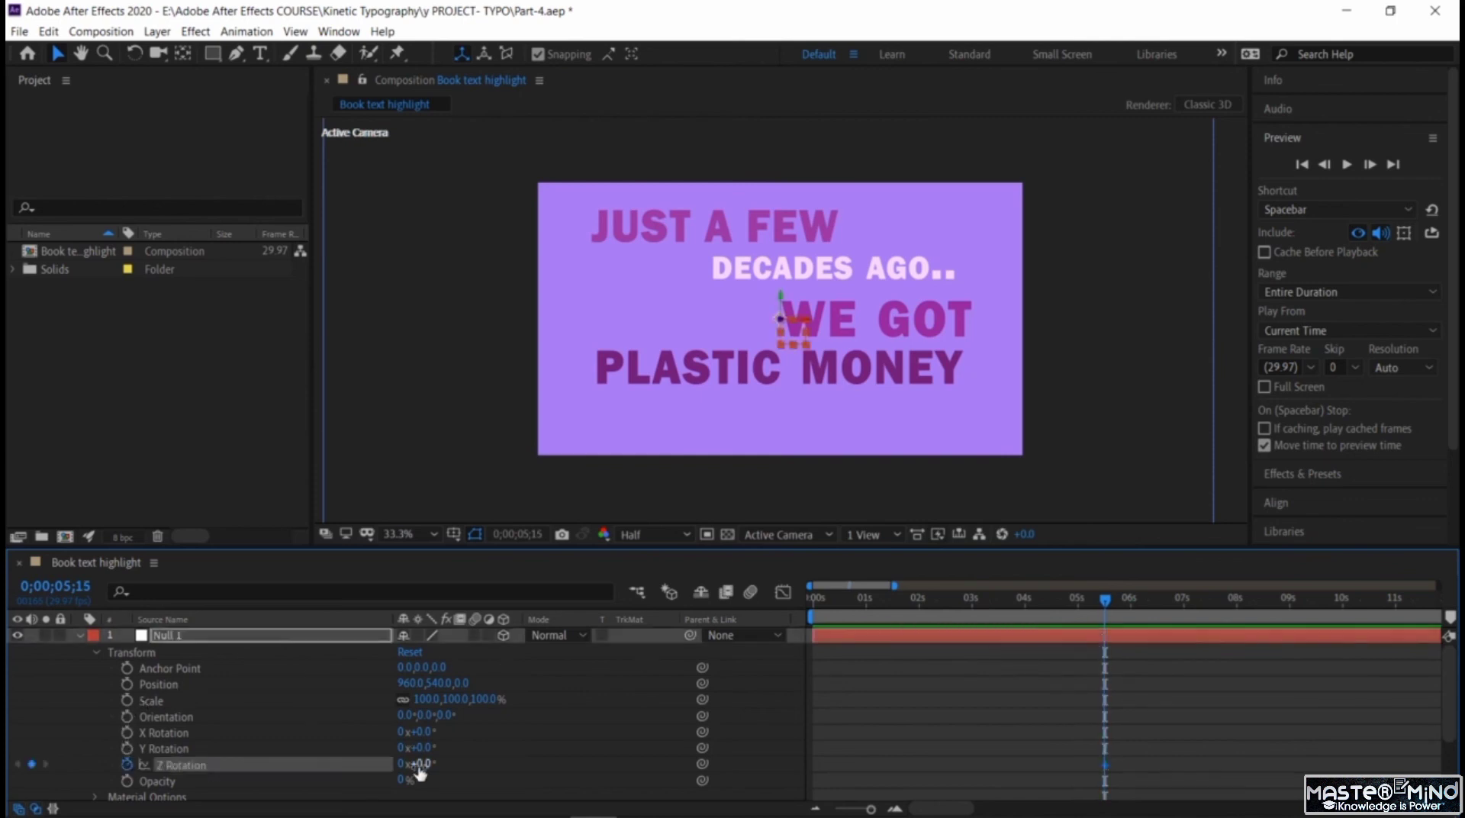
pyautogui.moveTo(1110, 605); pyautogui.dragTo(1130, 600)
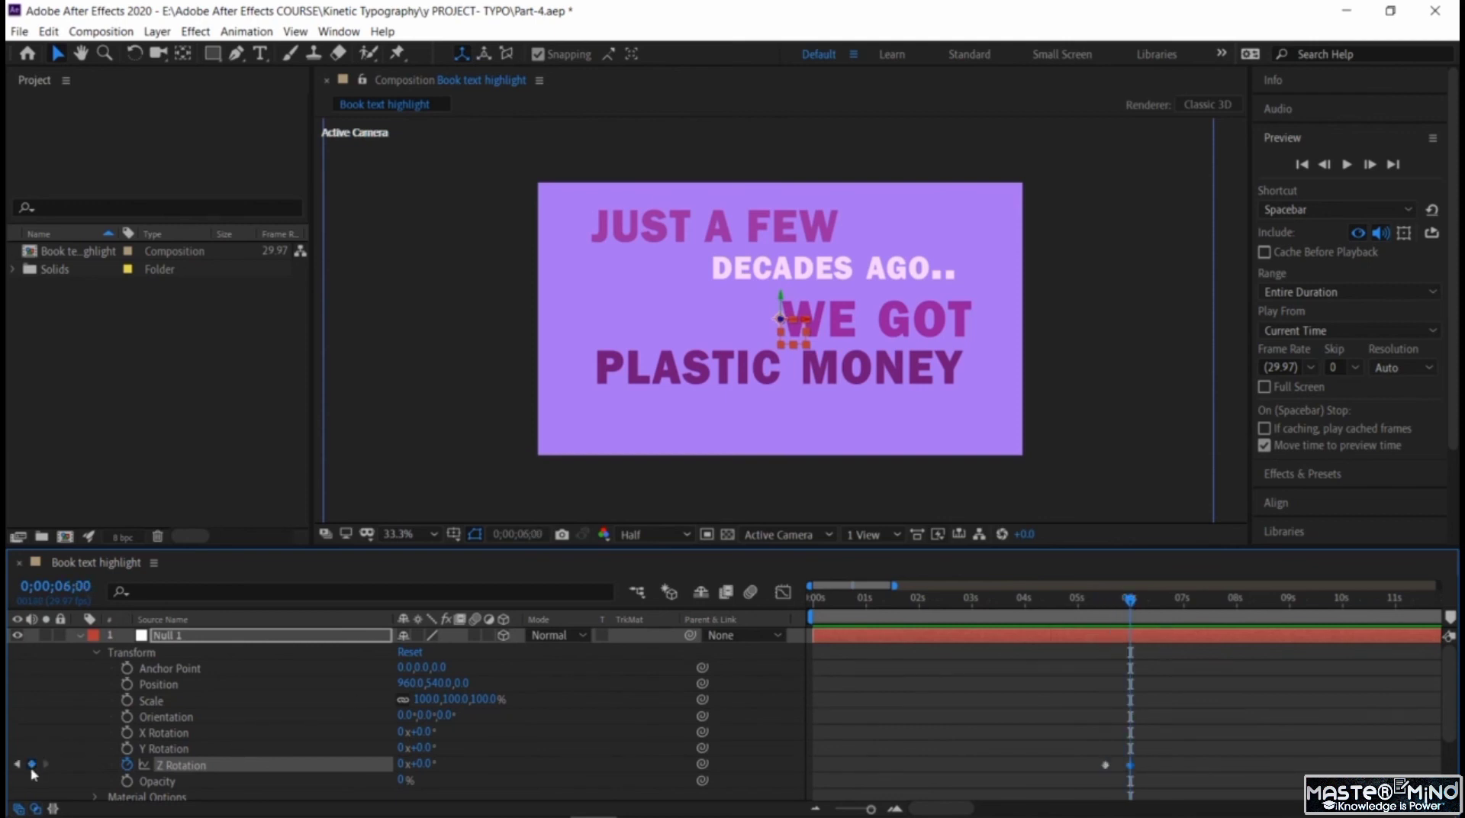
pyautogui.moveTo(425, 772); pyautogui.dragTo(399, 769)
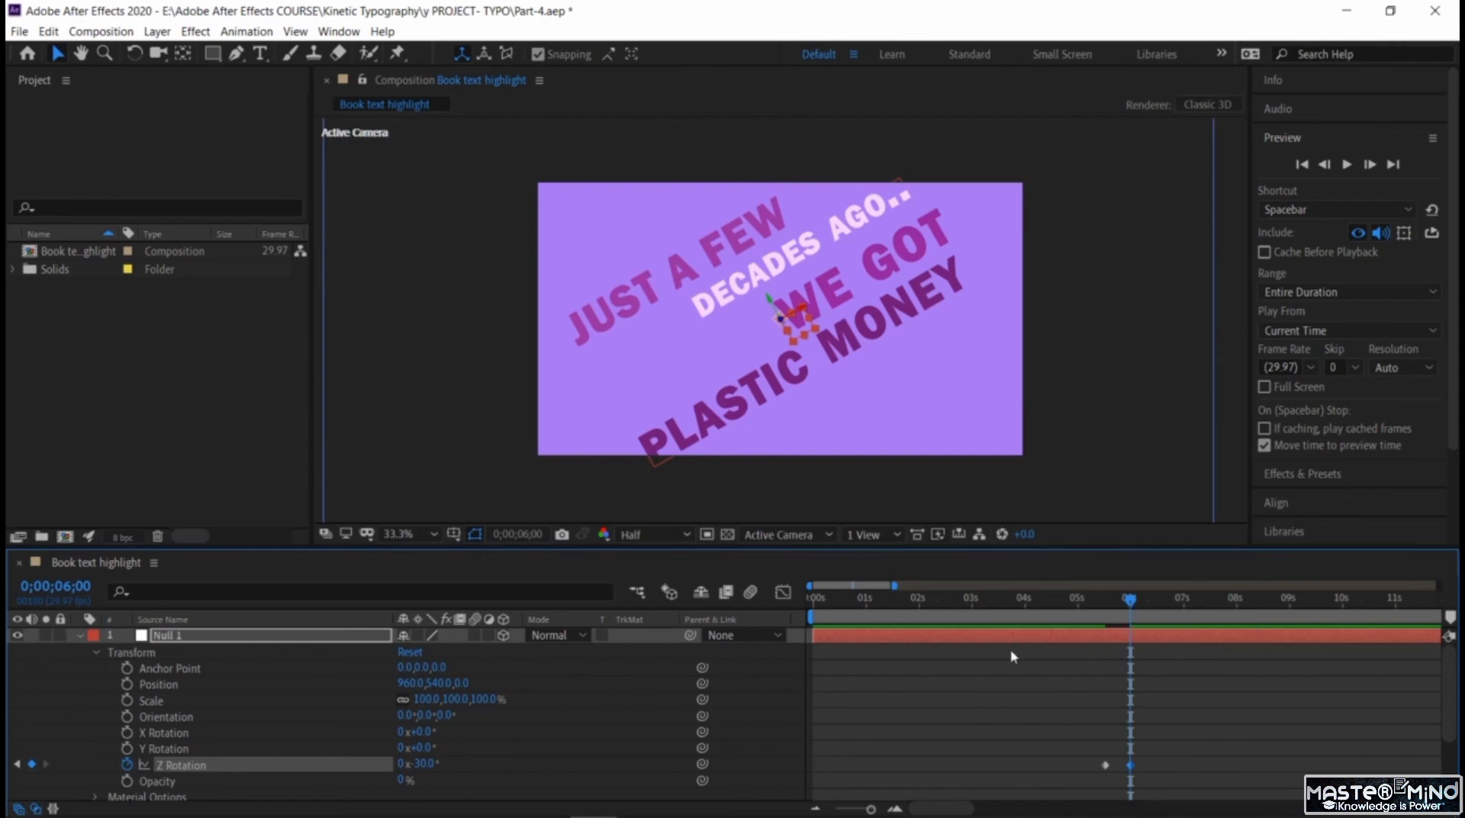
# - Keyframe the null's Position from 0;00;06;00 to 0;00;06;16, moving the tilted text diagonally up and out of frame to about 2661, -456
pyautogui.click(126, 685)
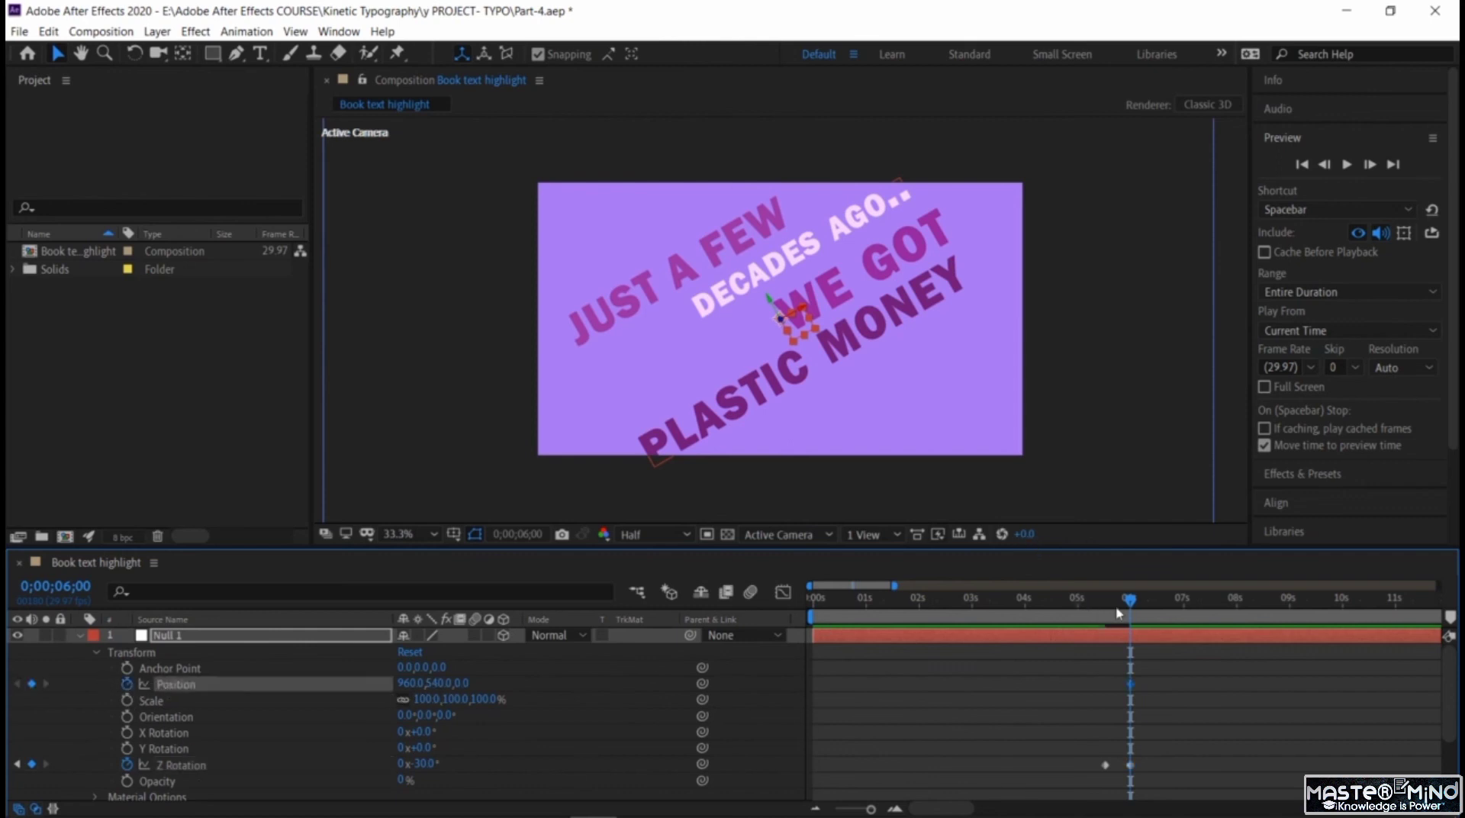
pyautogui.moveTo(1139, 603); pyautogui.dragTo(1163, 615)
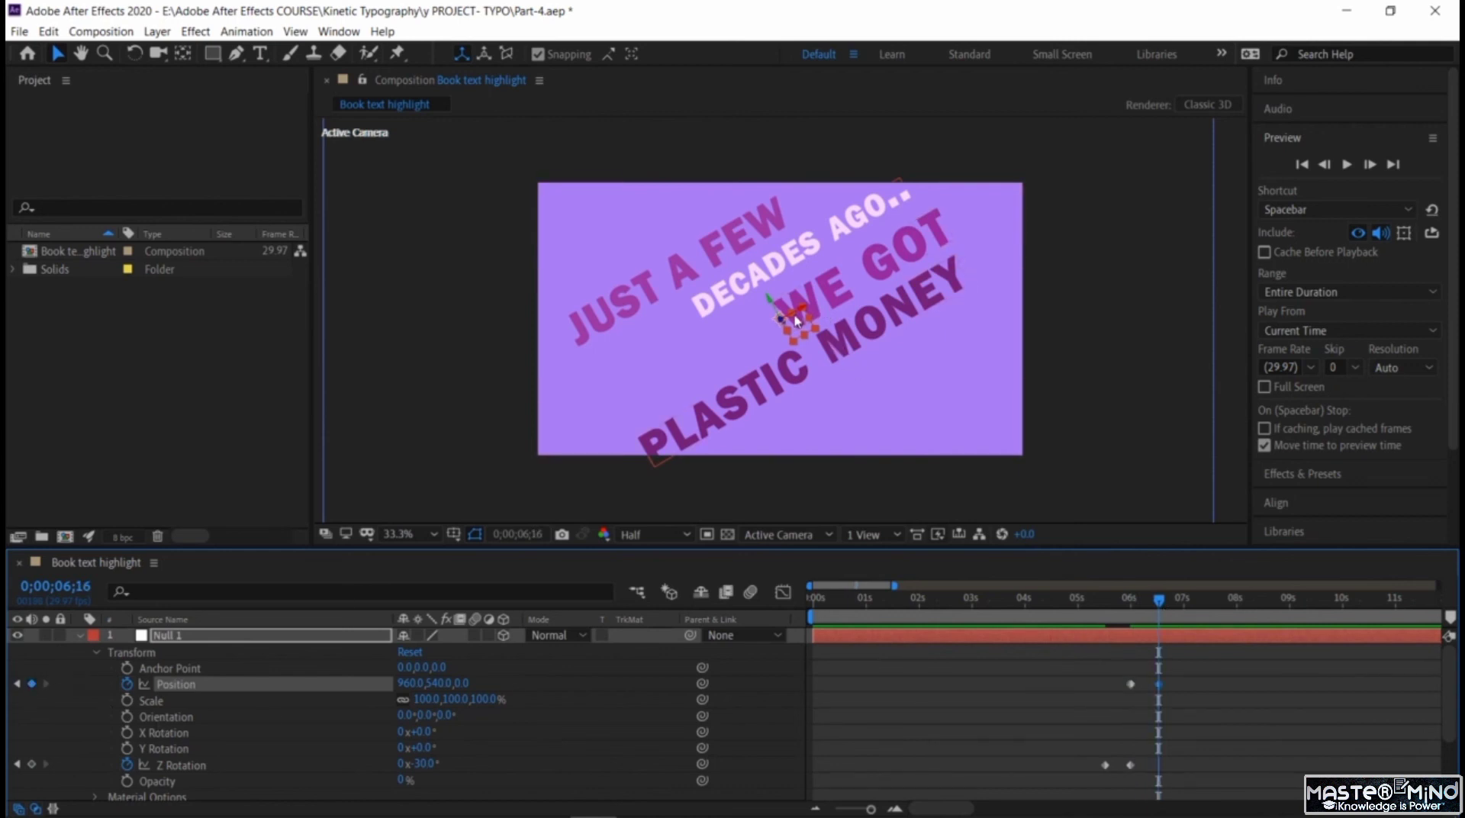
pyautogui.moveTo(795, 317); pyautogui.dragTo(914, 245)
pyautogui.moveTo(805, 304); pyautogui.dragTo(1229, 75)
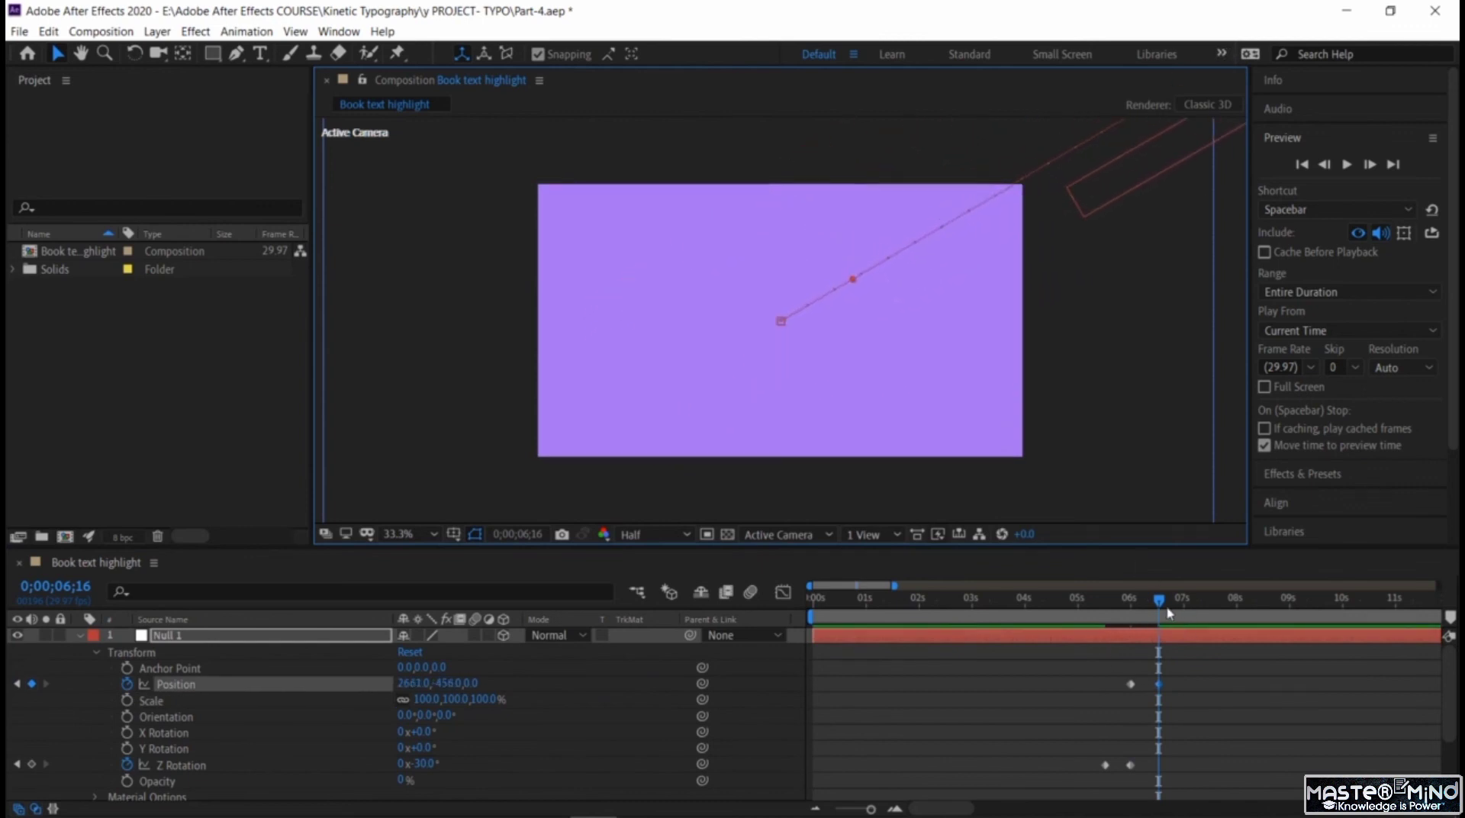
# - Apply Easy Ease to all Position and Z Rotation keyframes of the null
pyautogui.moveTo(1167, 610); pyautogui.dragTo(1072, 602)
pyautogui.moveTo(1102, 665); pyautogui.dragTo(1173, 801)
pyautogui.rightClick(1163, 688)
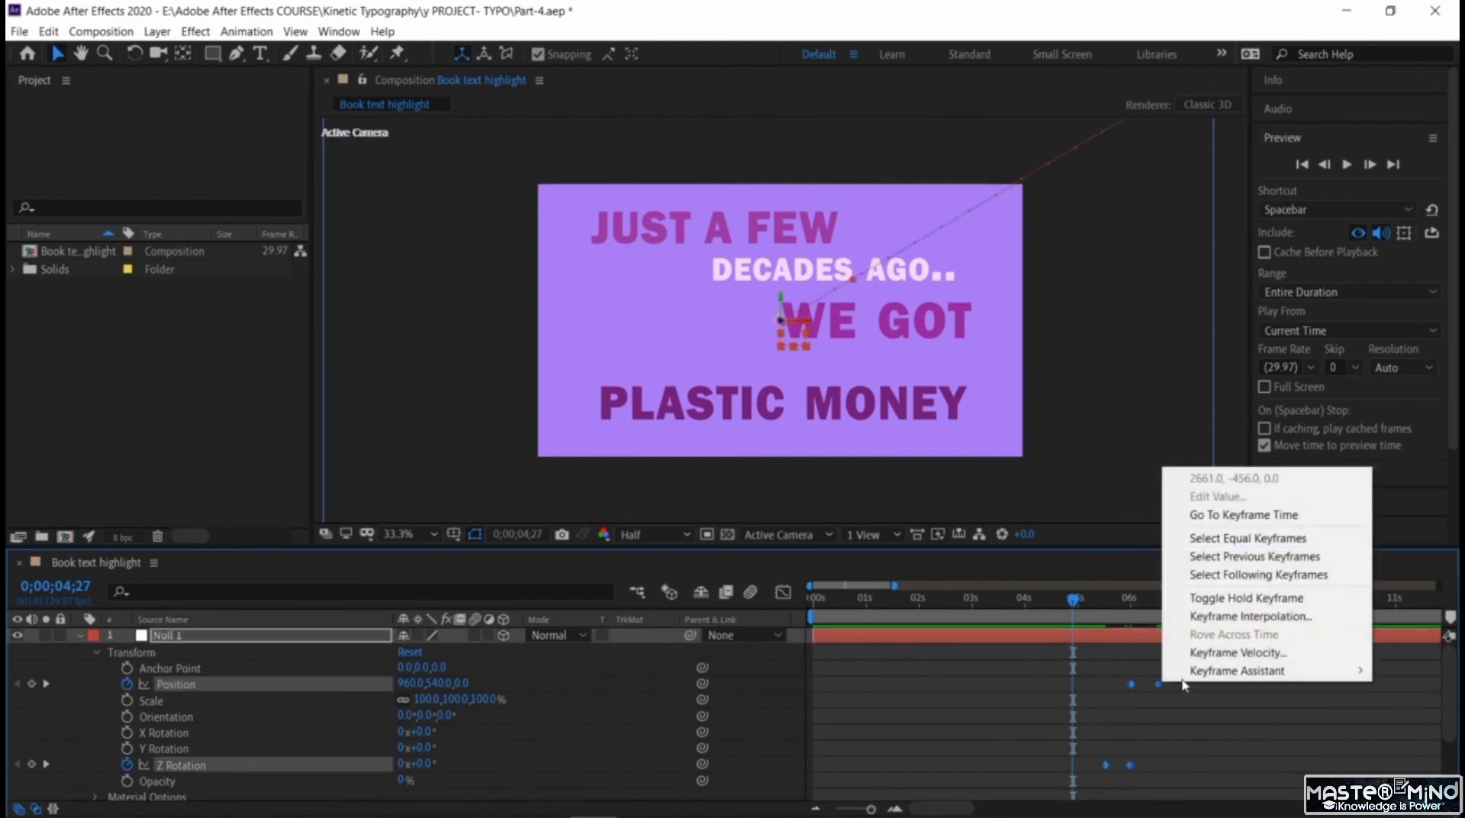
pyautogui.moveTo(1221, 670)
pyautogui.click(1015, 563)
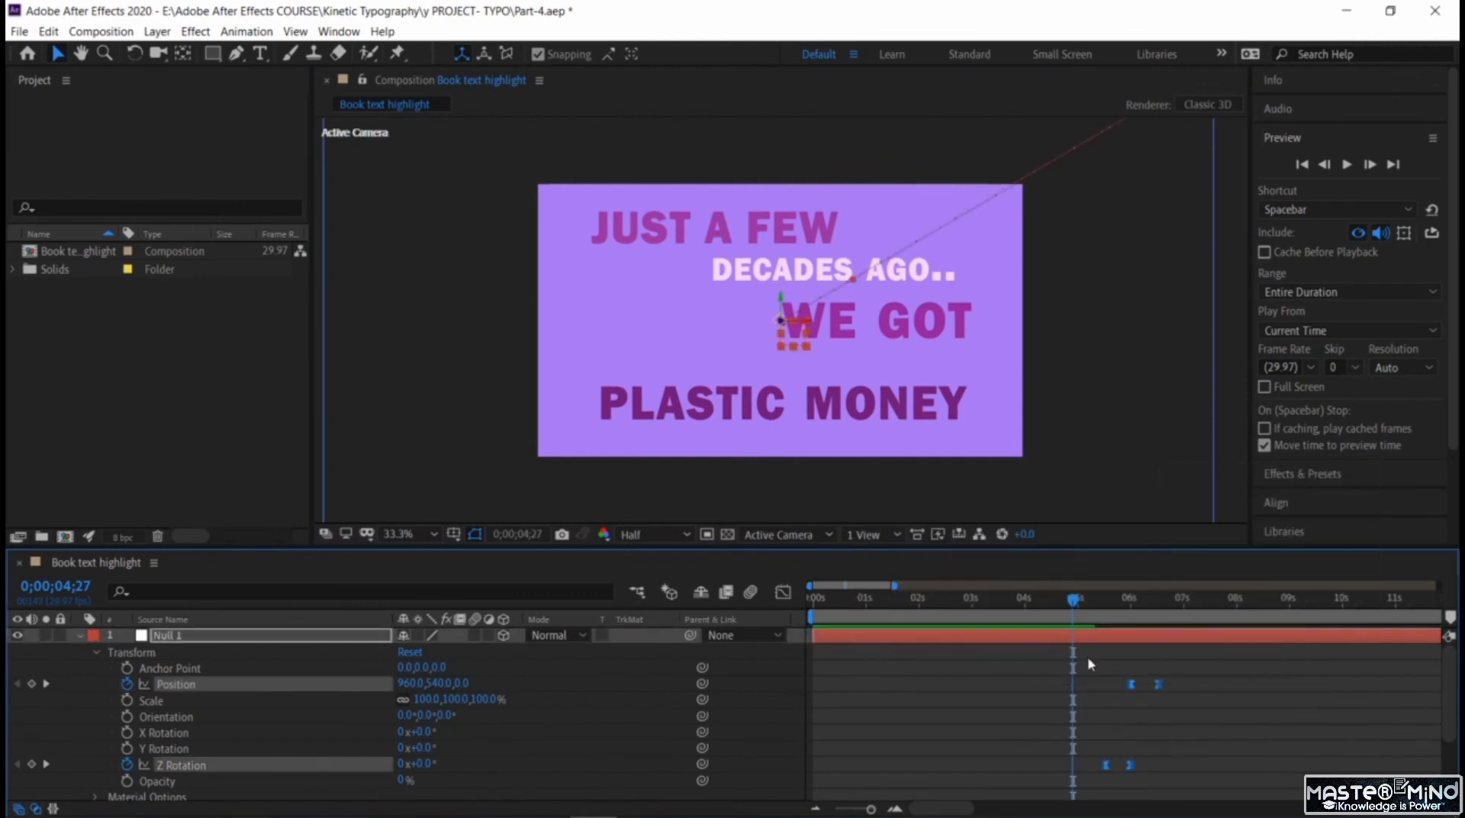
# - Preview the text's rotation and exit animation from 0;00;03;16
pyautogui.moveTo(1063, 603); pyautogui.dragTo(1002, 607)
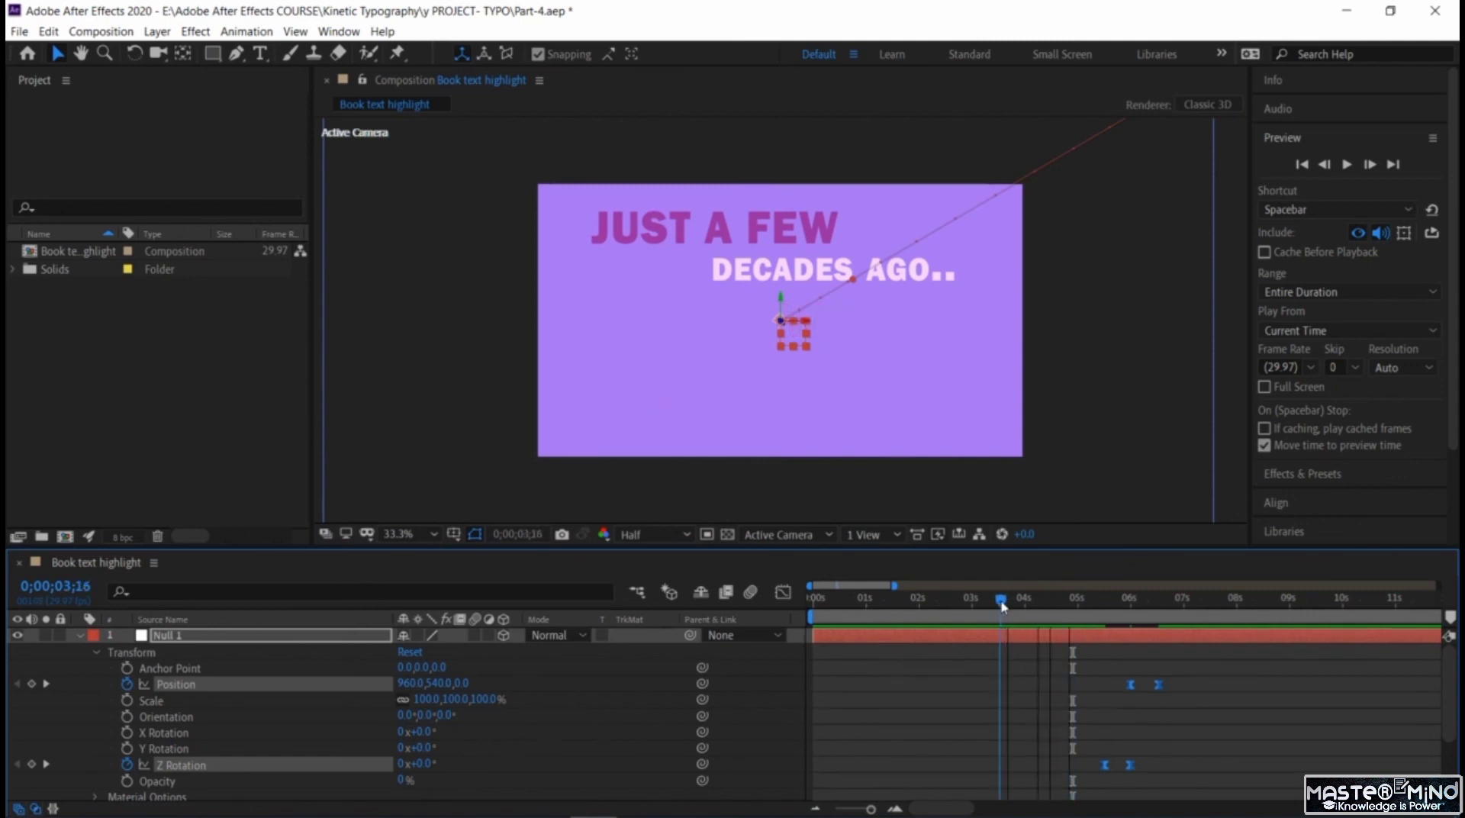
pyautogui.press('space')
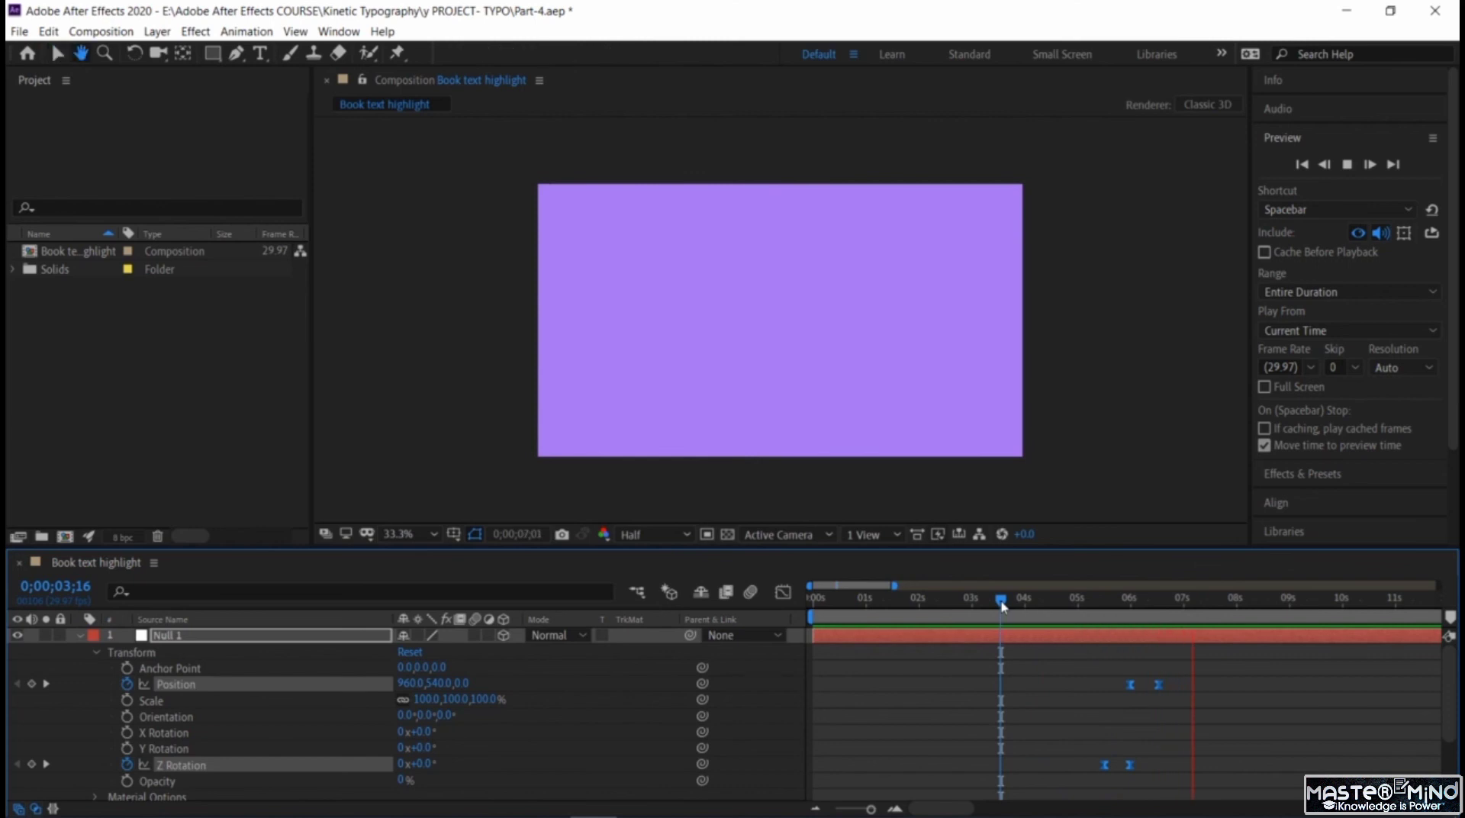
pyautogui.press('space')
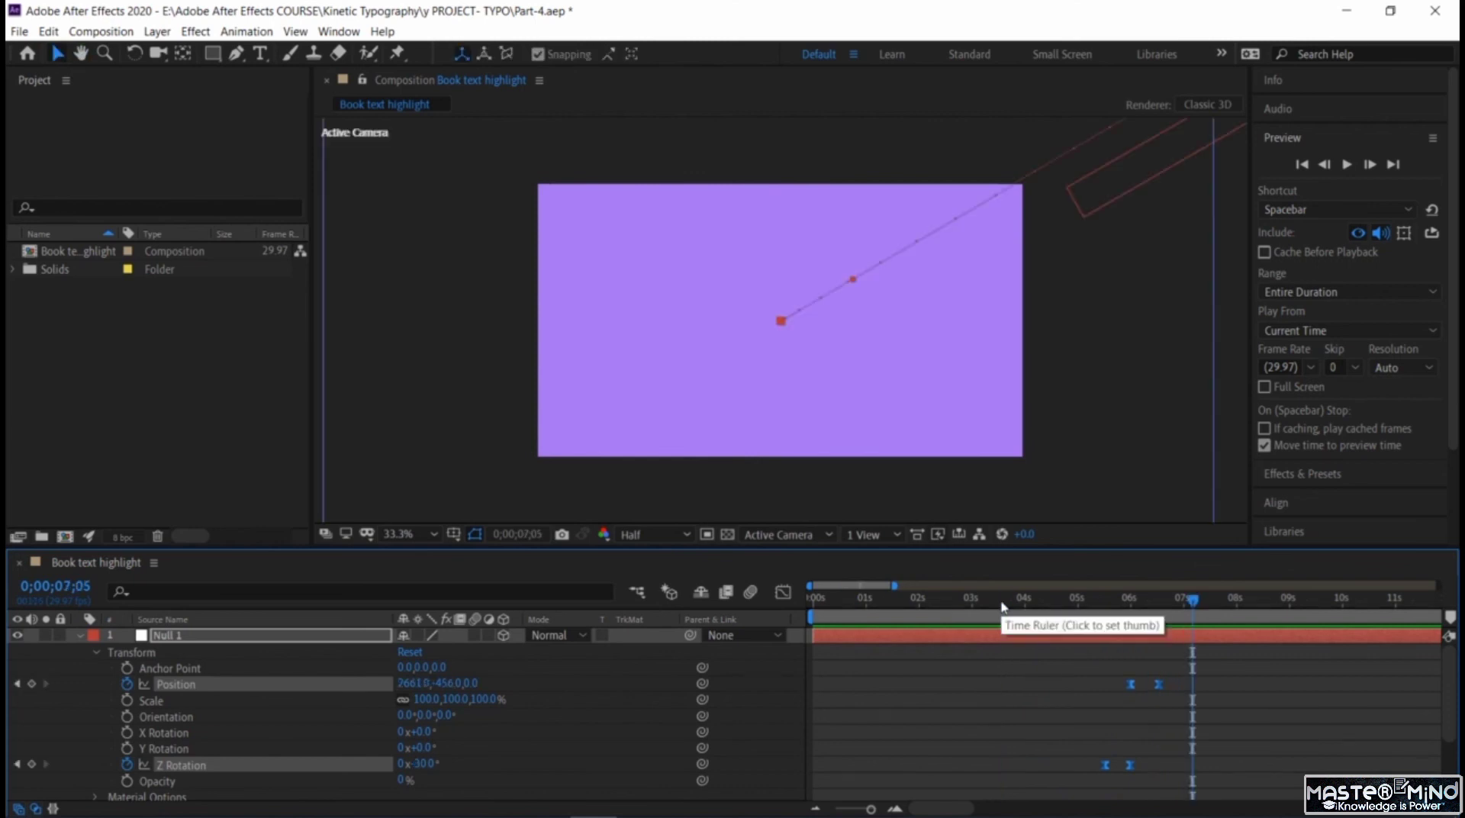
# - Set the current time to 0;00;06;18 and collapse the null layer
pyautogui.click(1142, 610)
pyautogui.moveTo(1142, 620)
pyautogui.mouseDown()
pyautogui.moveTo(1179, 633)
pyautogui.moveTo(1160, 641)
pyautogui.mouseUp()
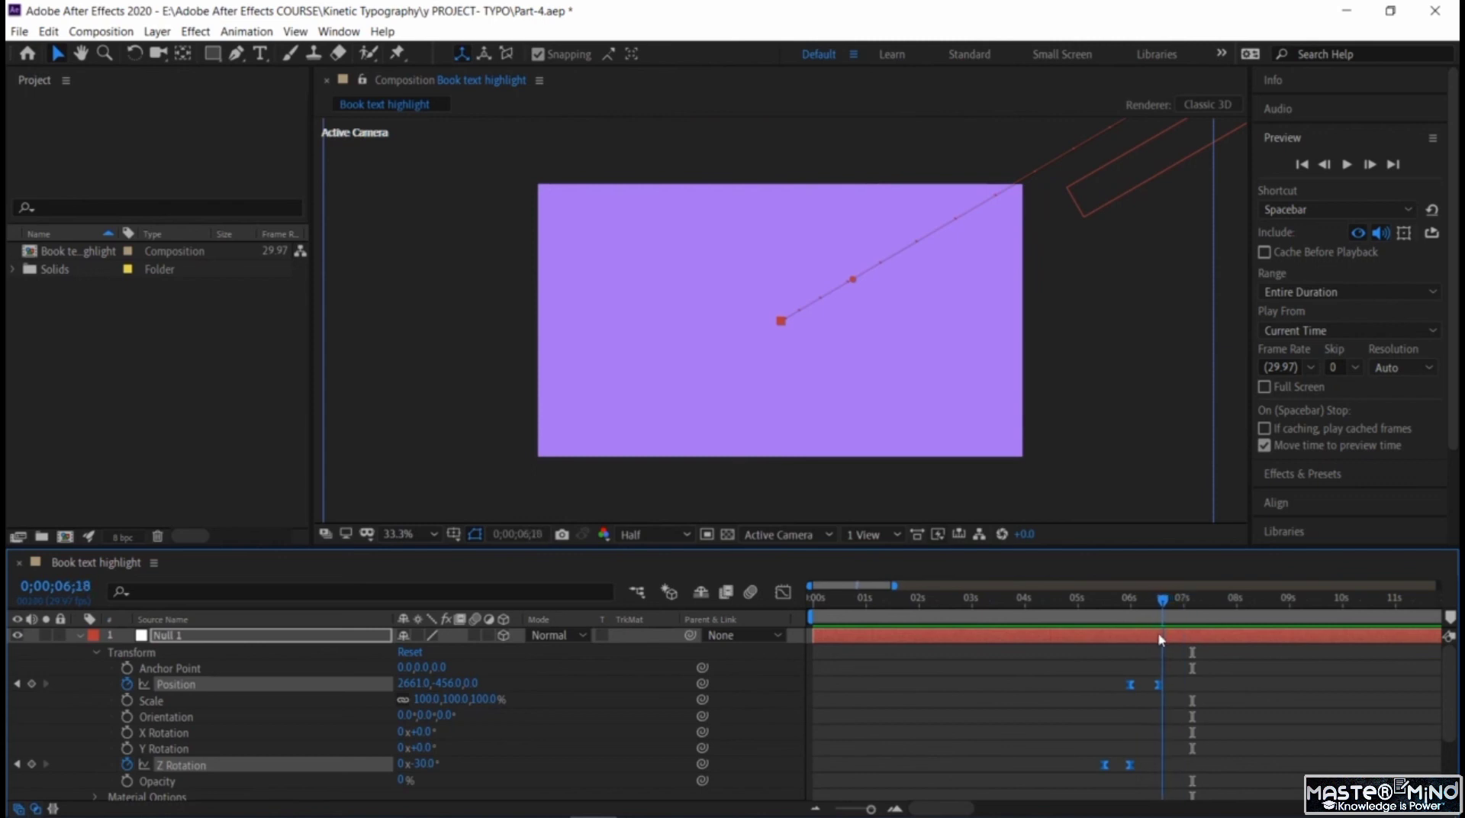
pyautogui.click(81, 635)
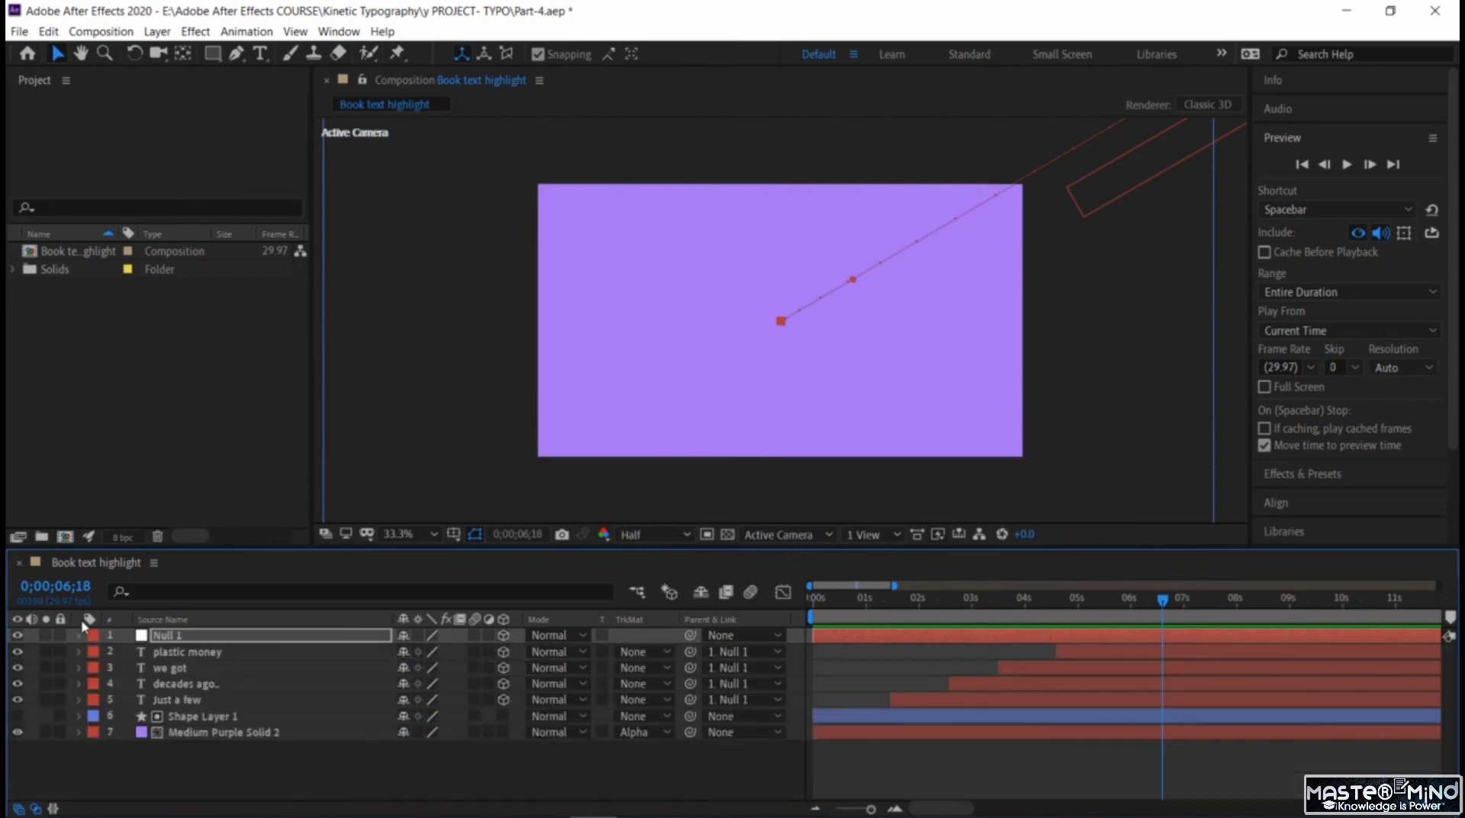
# - Import the images Plastic card BACK, Plastic card BACK2, Plastic card FRONT and Plastic card FRONT2 as footage
pyautogui.doubleClick(105, 372)
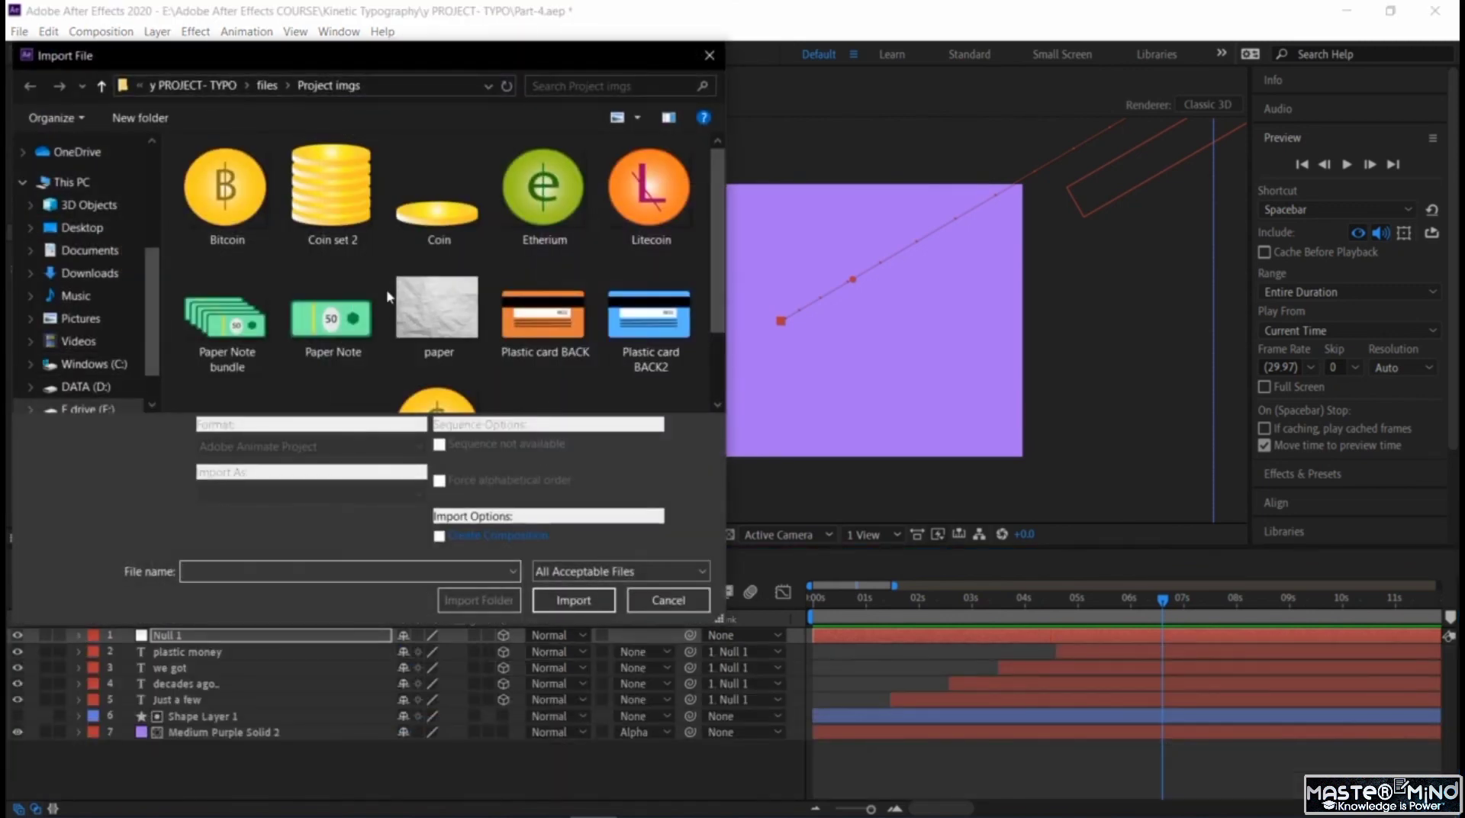
pyautogui.scroll(-2, 386, 297)
pyautogui.click(546, 249)
pyautogui.keyDown('ctrl'); pyautogui.click(623, 250); pyautogui.keyUp('ctrl')
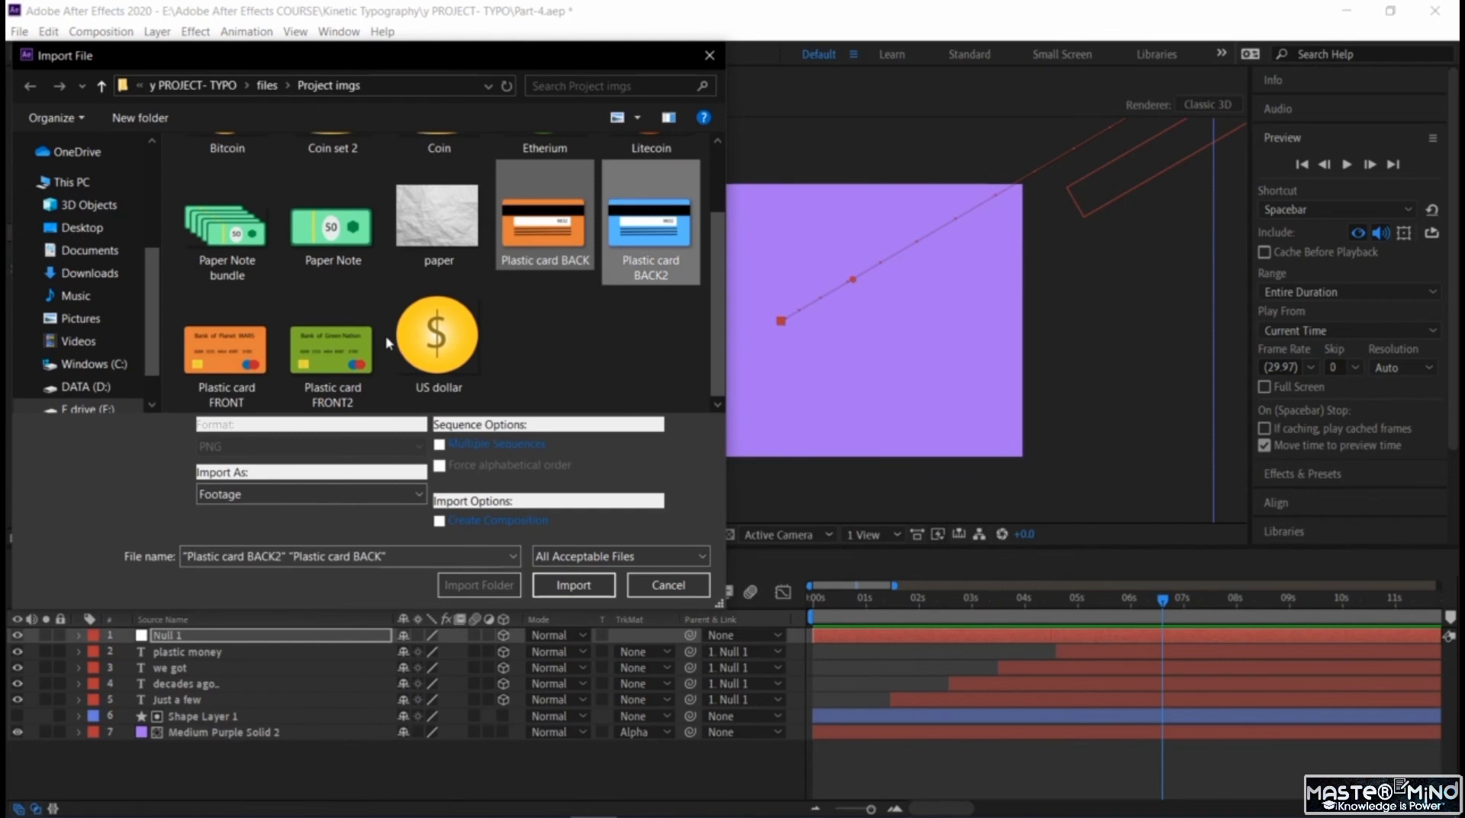
pyautogui.keyDown('ctrl'); pyautogui.click(227, 355); pyautogui.keyUp('ctrl')
pyautogui.keyDown('ctrl'); pyautogui.click(333, 355); pyautogui.keyUp('ctrl')
pyautogui.click(565, 585)
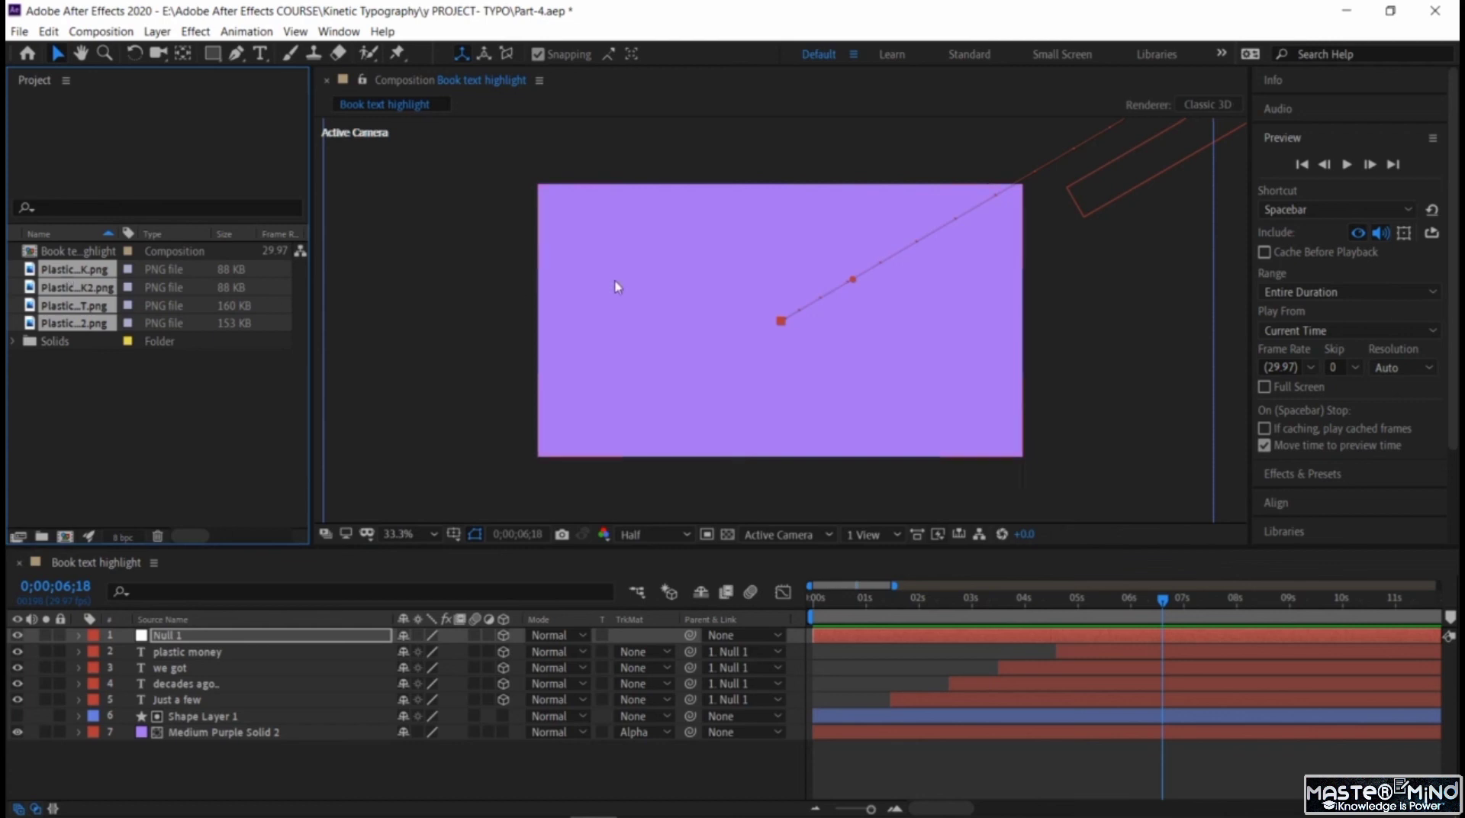
# - Add Plastic card BACK.png to the composition and scale it down to a small card in the frame's upper-left area
pyautogui.click(254, 402)
pyautogui.moveTo(74, 269); pyautogui.dragTo(671, 302)
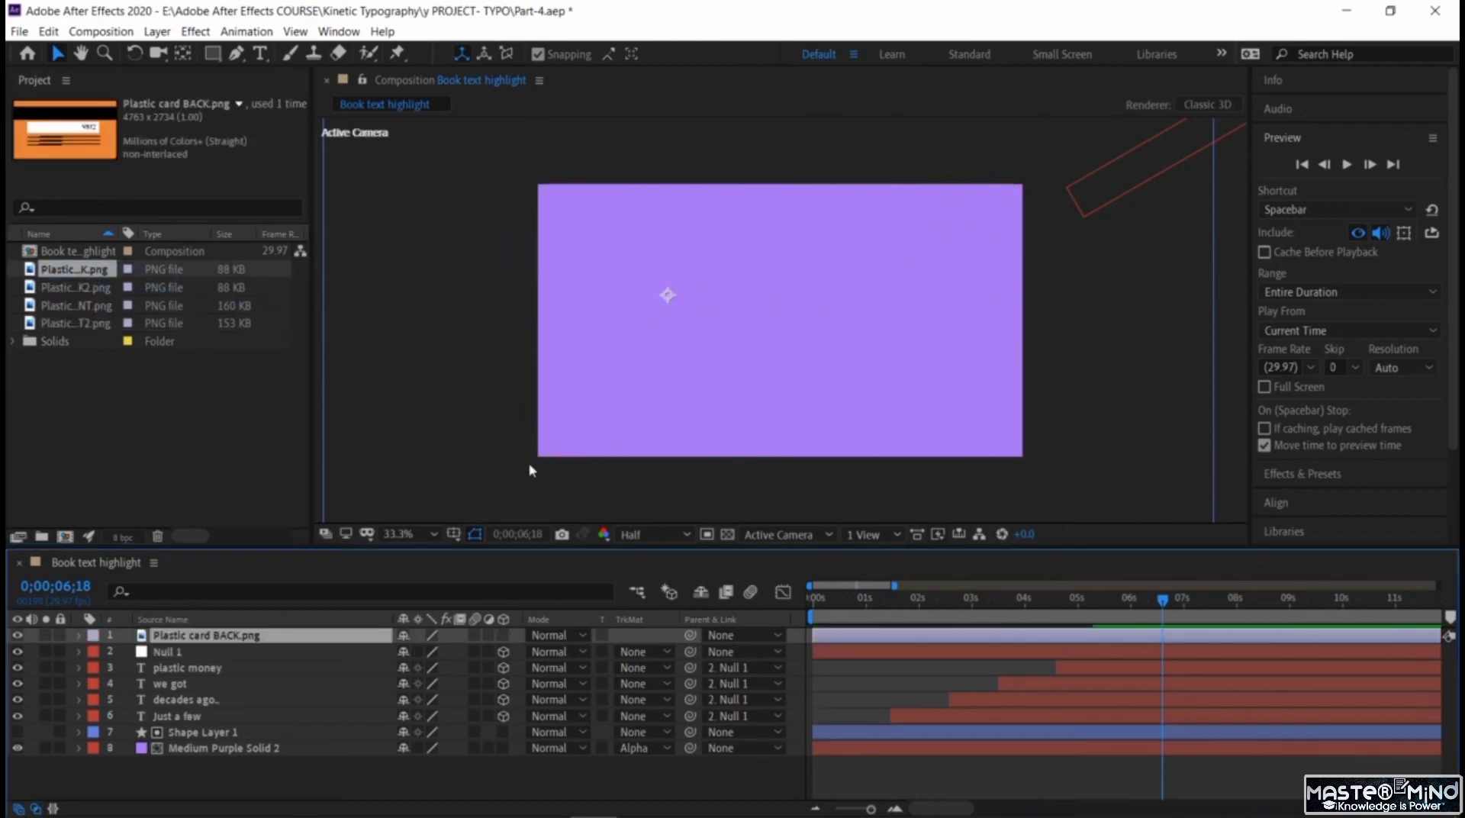
pyautogui.click(409, 535)
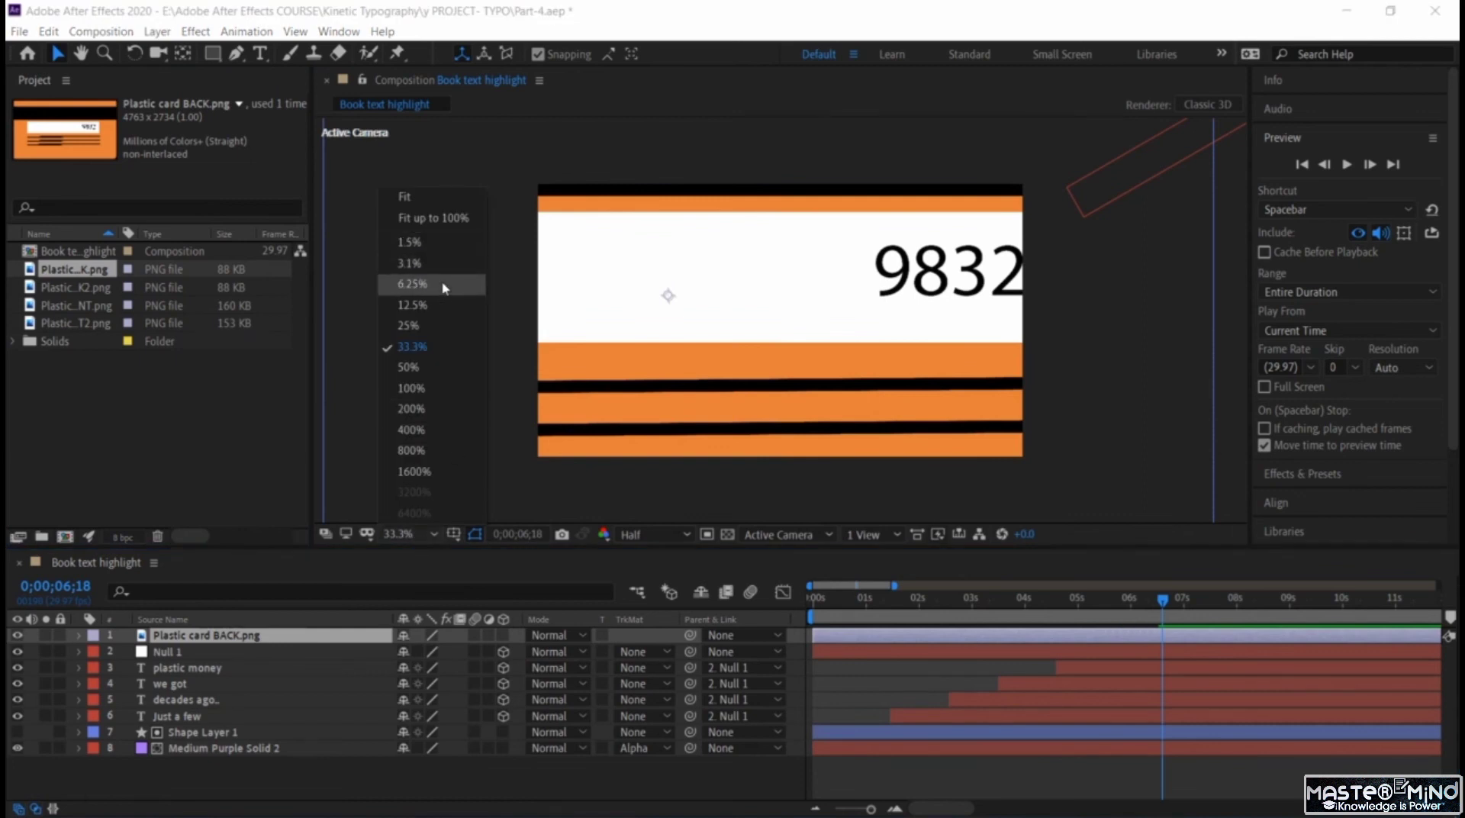
pyautogui.click(445, 284)
pyautogui.moveTo(646, 253); pyautogui.dragTo(746, 315)
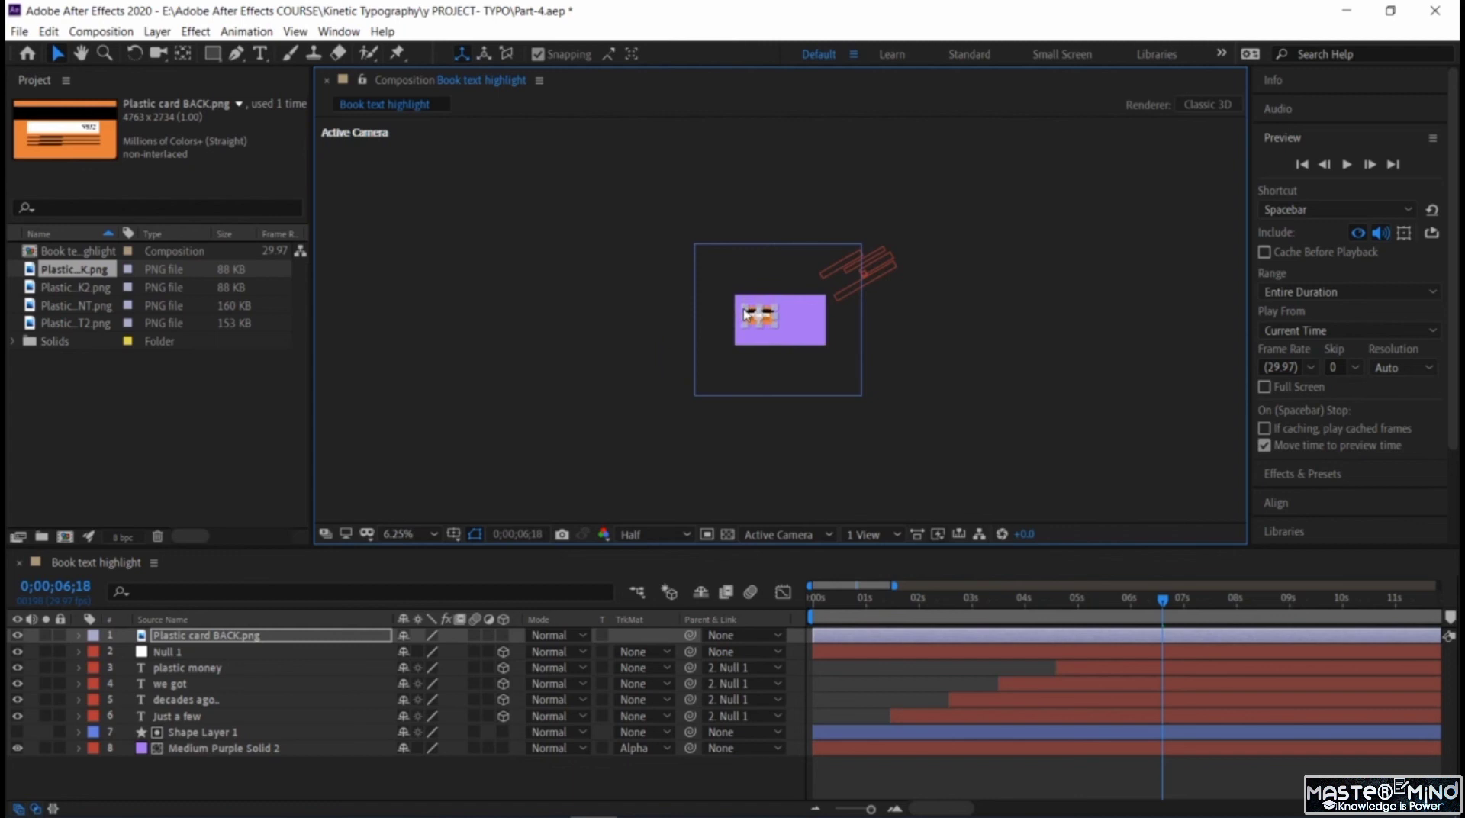
# - Add Plastic card BACK2.png to the composition, scaled down to a small card at the frame's lower-right corner
pyautogui.click(100, 290)
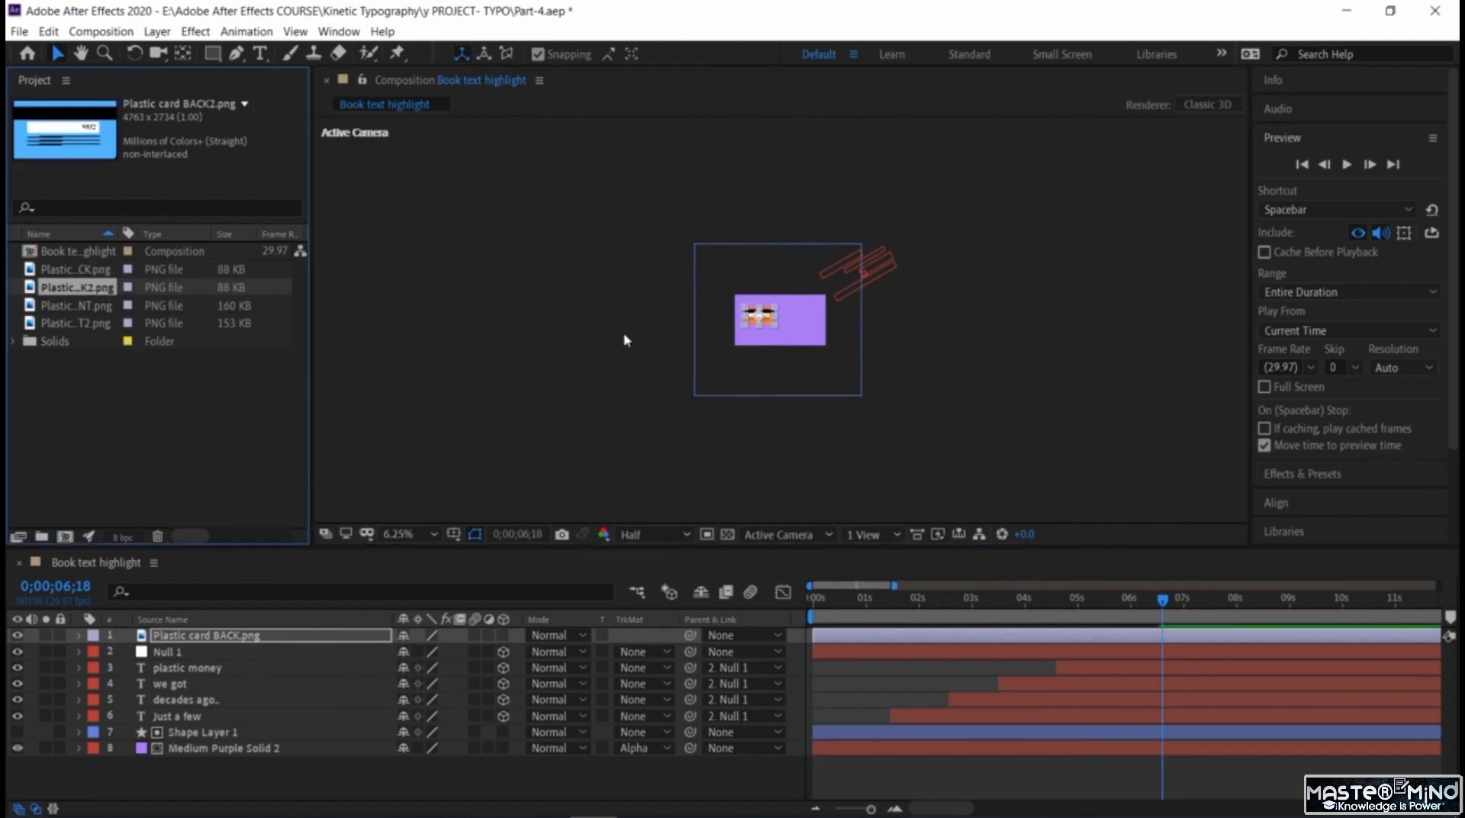
pyautogui.moveTo(108, 290); pyautogui.dragTo(871, 373)
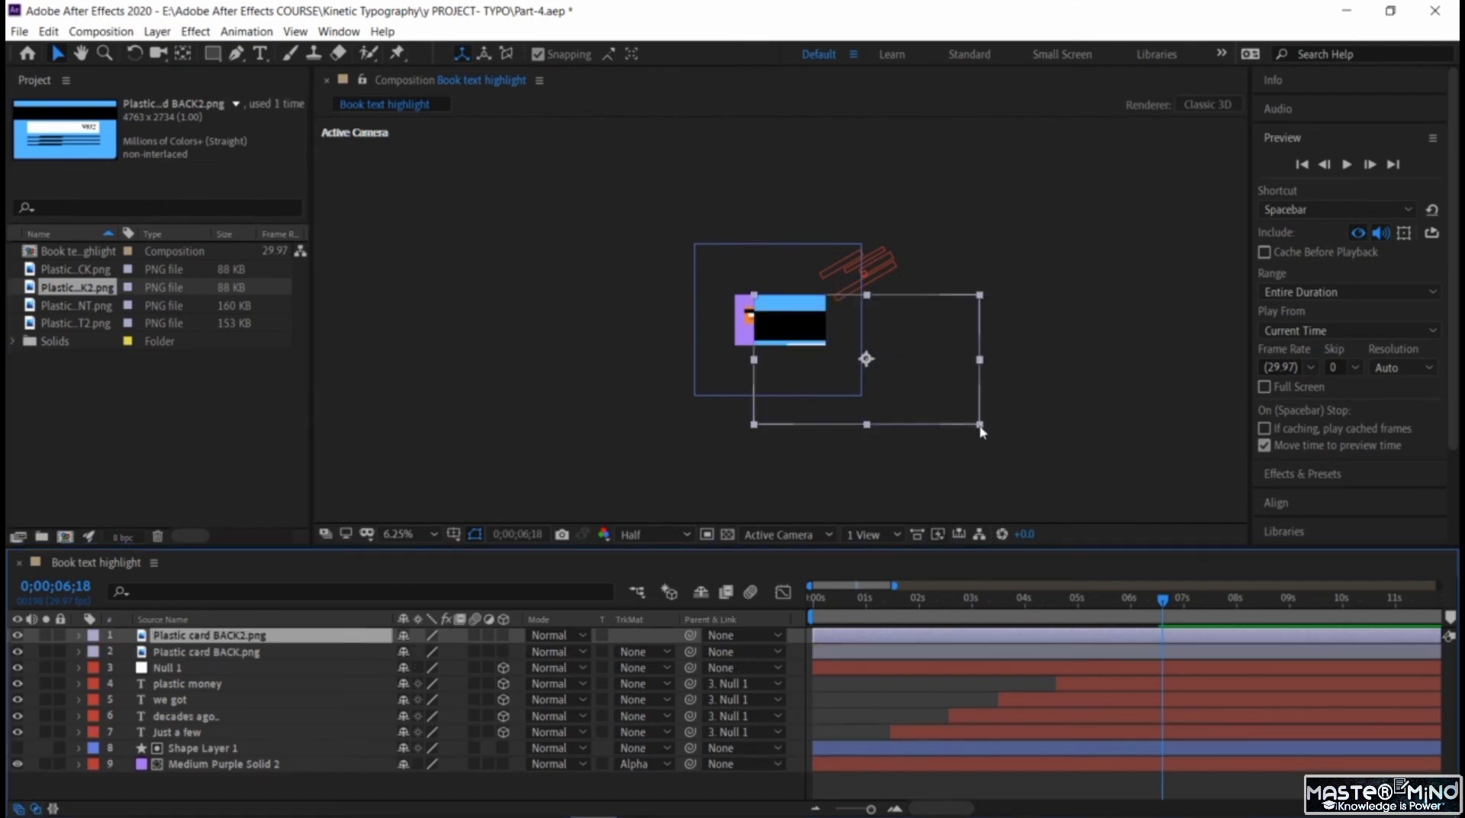
pyautogui.moveTo(981, 429); pyautogui.dragTo(851, 380)
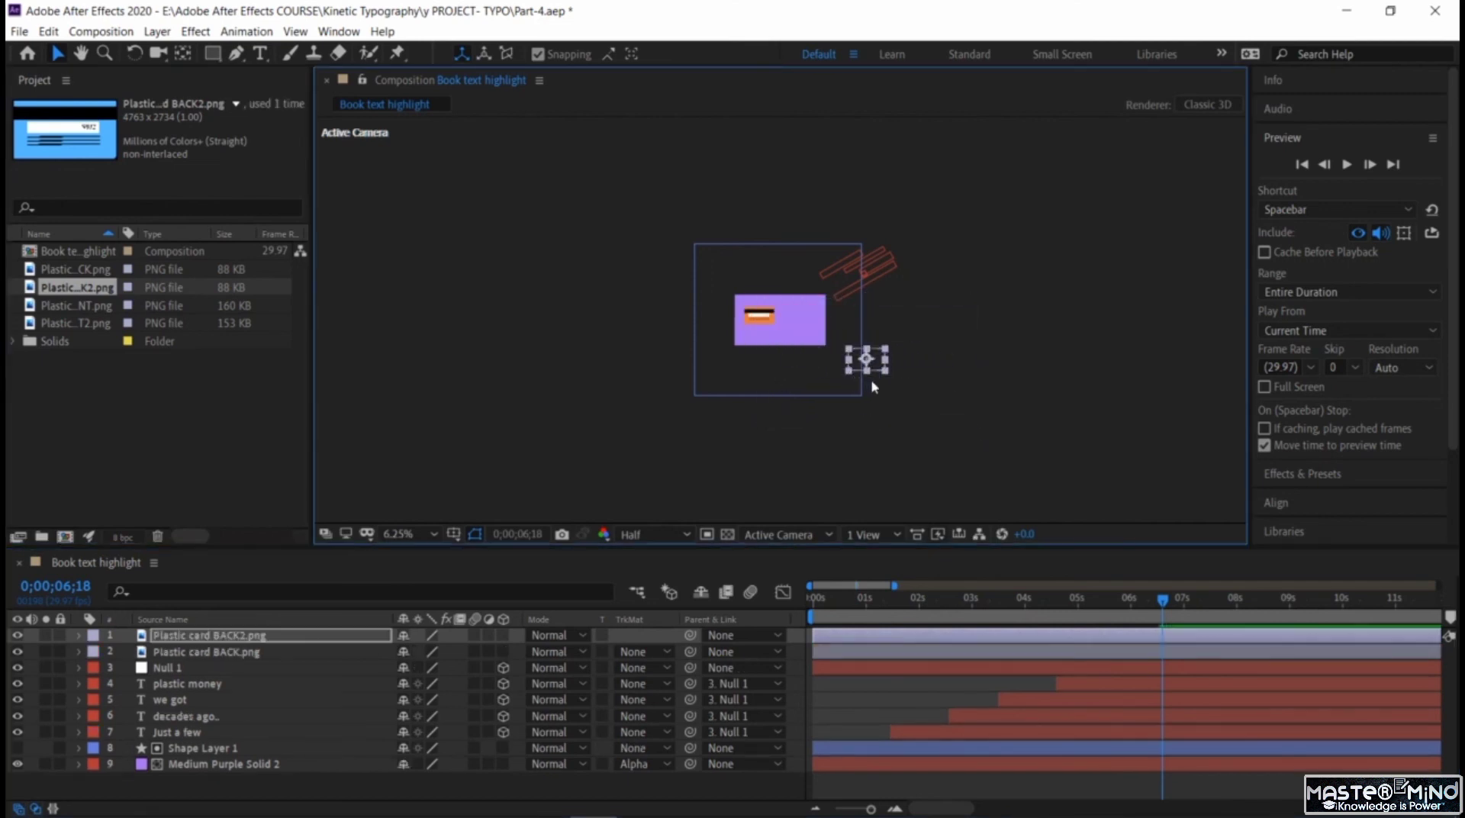
pyautogui.hotkey('ctrl', 'z')
pyautogui.moveTo(979, 422); pyautogui.dragTo(838, 349)
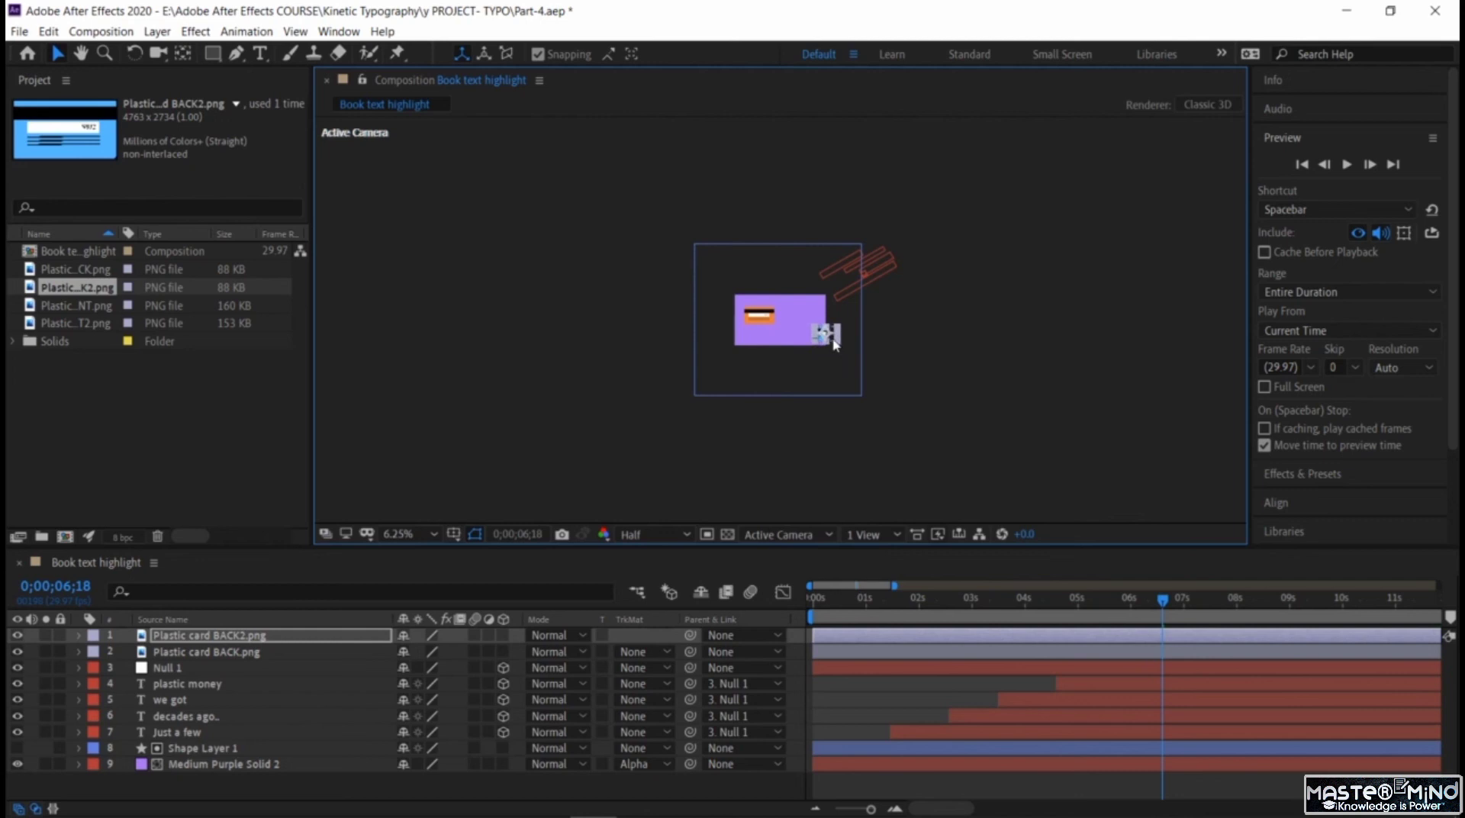
# - Add Plastic card FRONT.png to the composition, scaled down to a small card at the middle of the frame's lower edge
pyautogui.moveTo(90, 305); pyautogui.dragTo(758, 384)
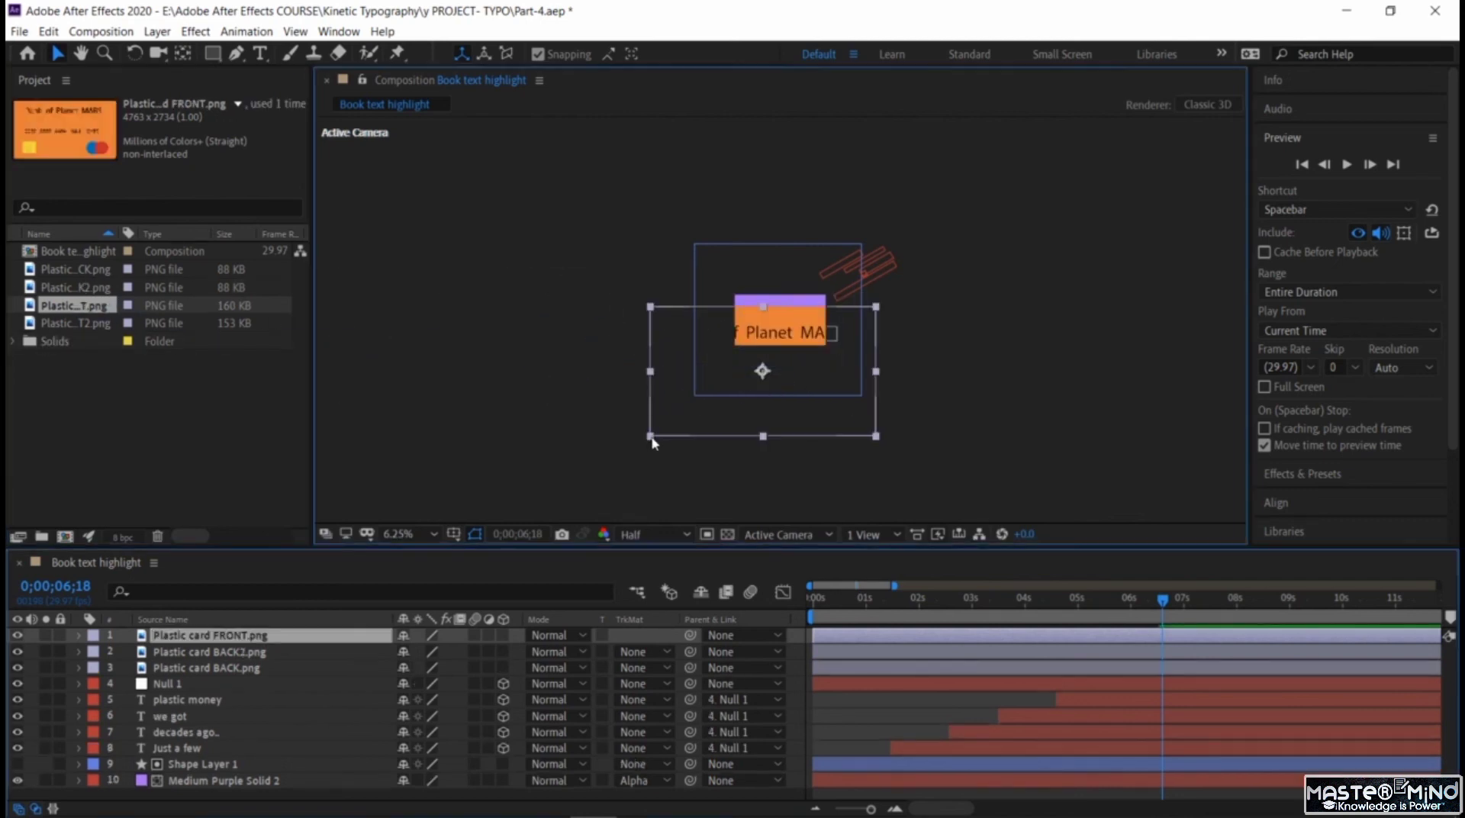
pyautogui.moveTo(652, 433); pyautogui.dragTo(805, 360)
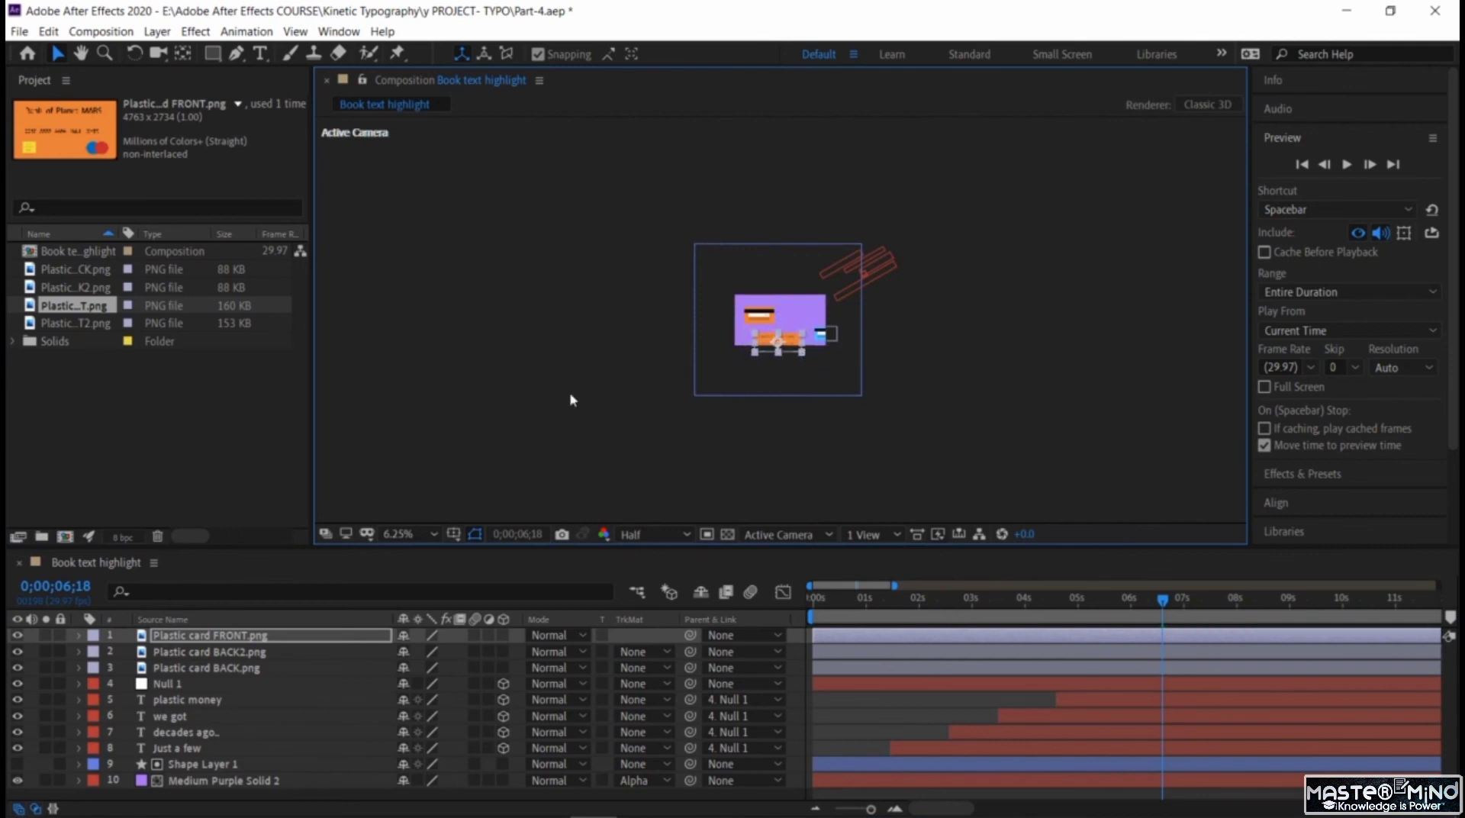
# - Add Plastic card FRONT2.png to the composition, scaled down to a small card in the frame's lower-right area
pyautogui.moveTo(113, 329); pyautogui.dragTo(865, 365)
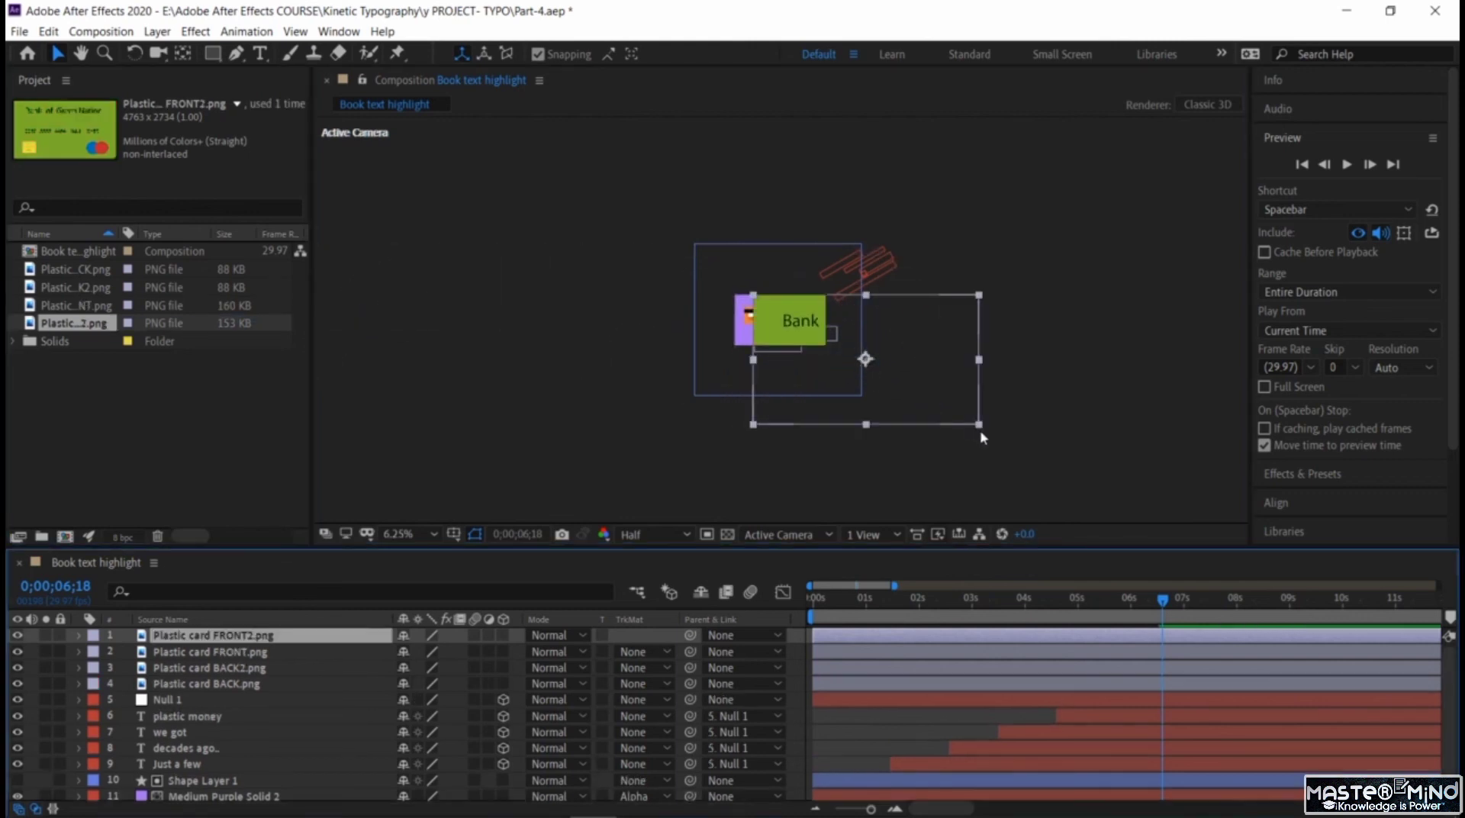
pyautogui.moveTo(980, 429); pyautogui.dragTo(810, 323)
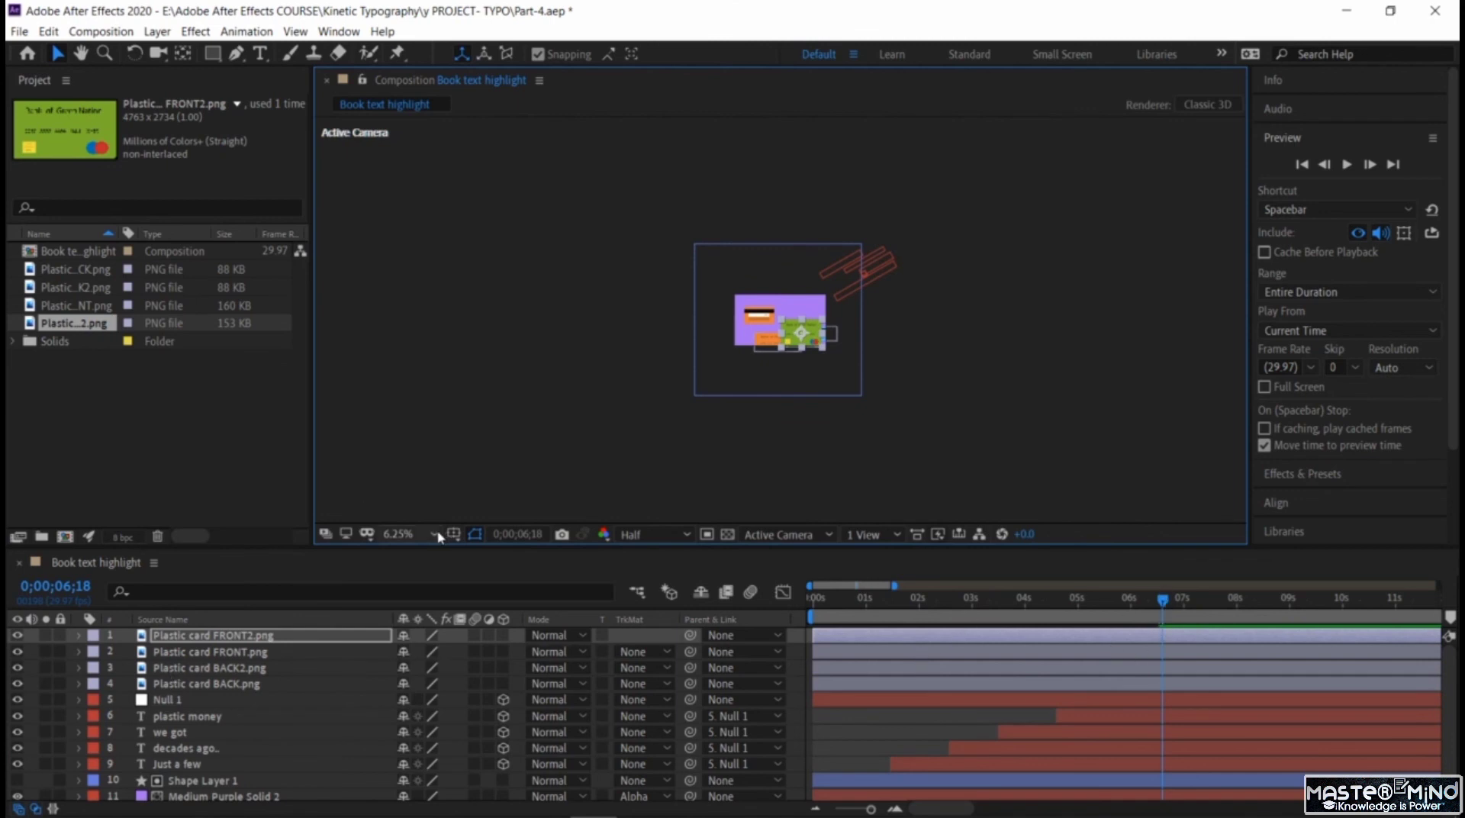
pyautogui.click(416, 534)
pyautogui.click(425, 362)
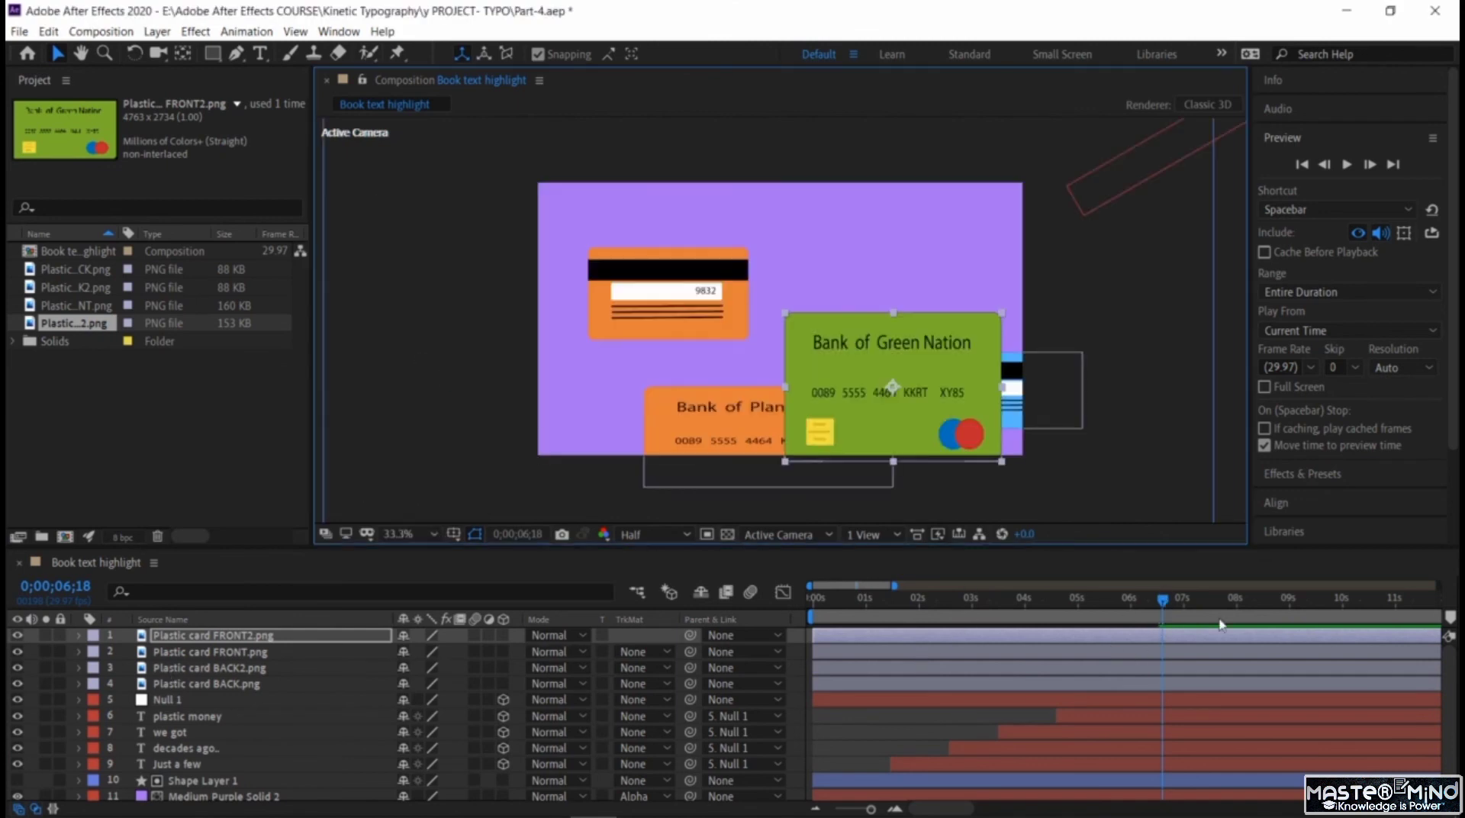
# - Trim the start of all four plastic card layers to 0;00;06;16 and shift the cards together up and to the left
pyautogui.moveTo(1163, 602); pyautogui.dragTo(1184, 687)
pyautogui.hotkey('alt', '[')
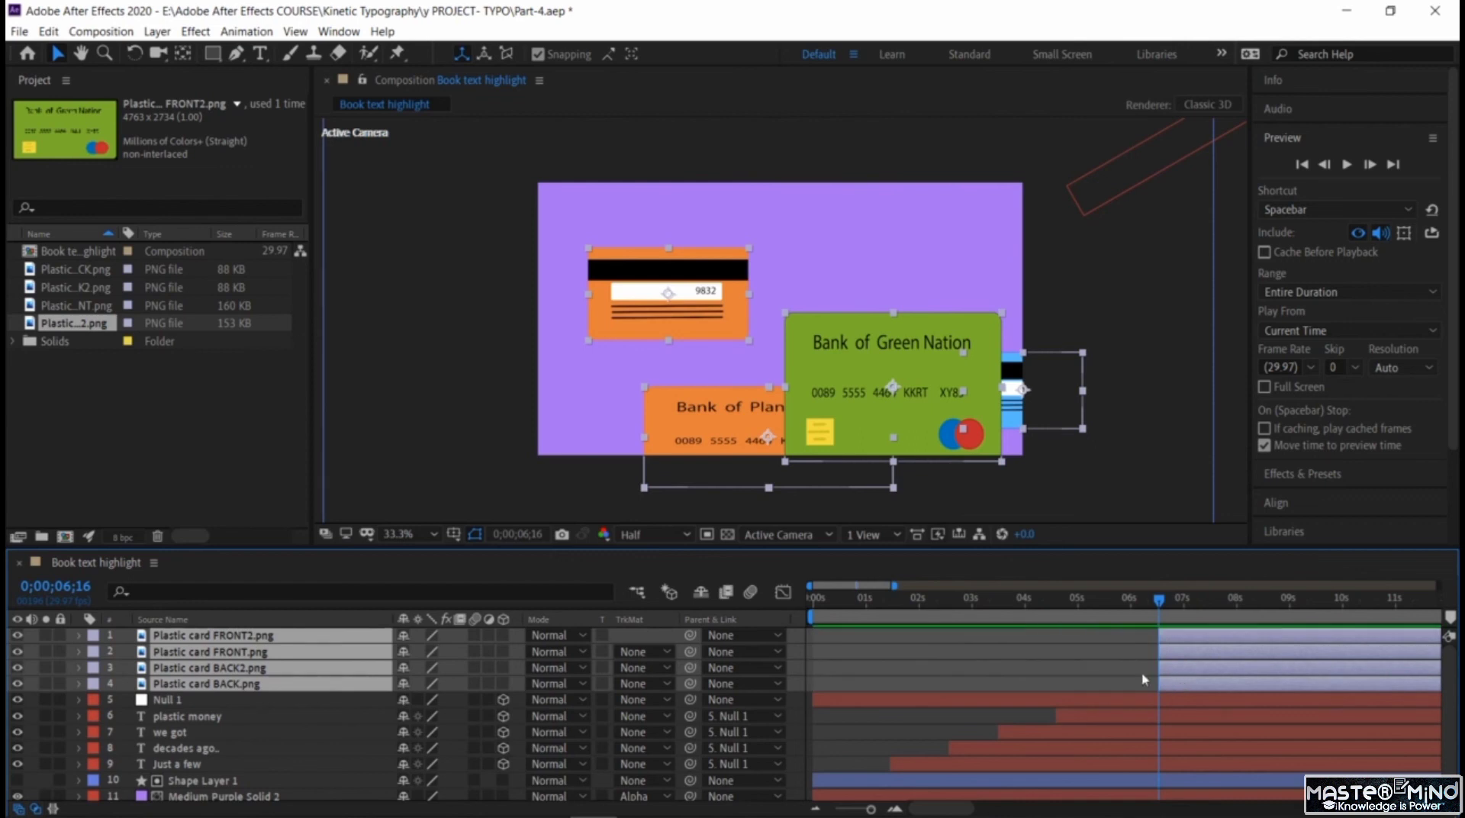
pyautogui.moveTo(838, 380); pyautogui.dragTo(797, 336)
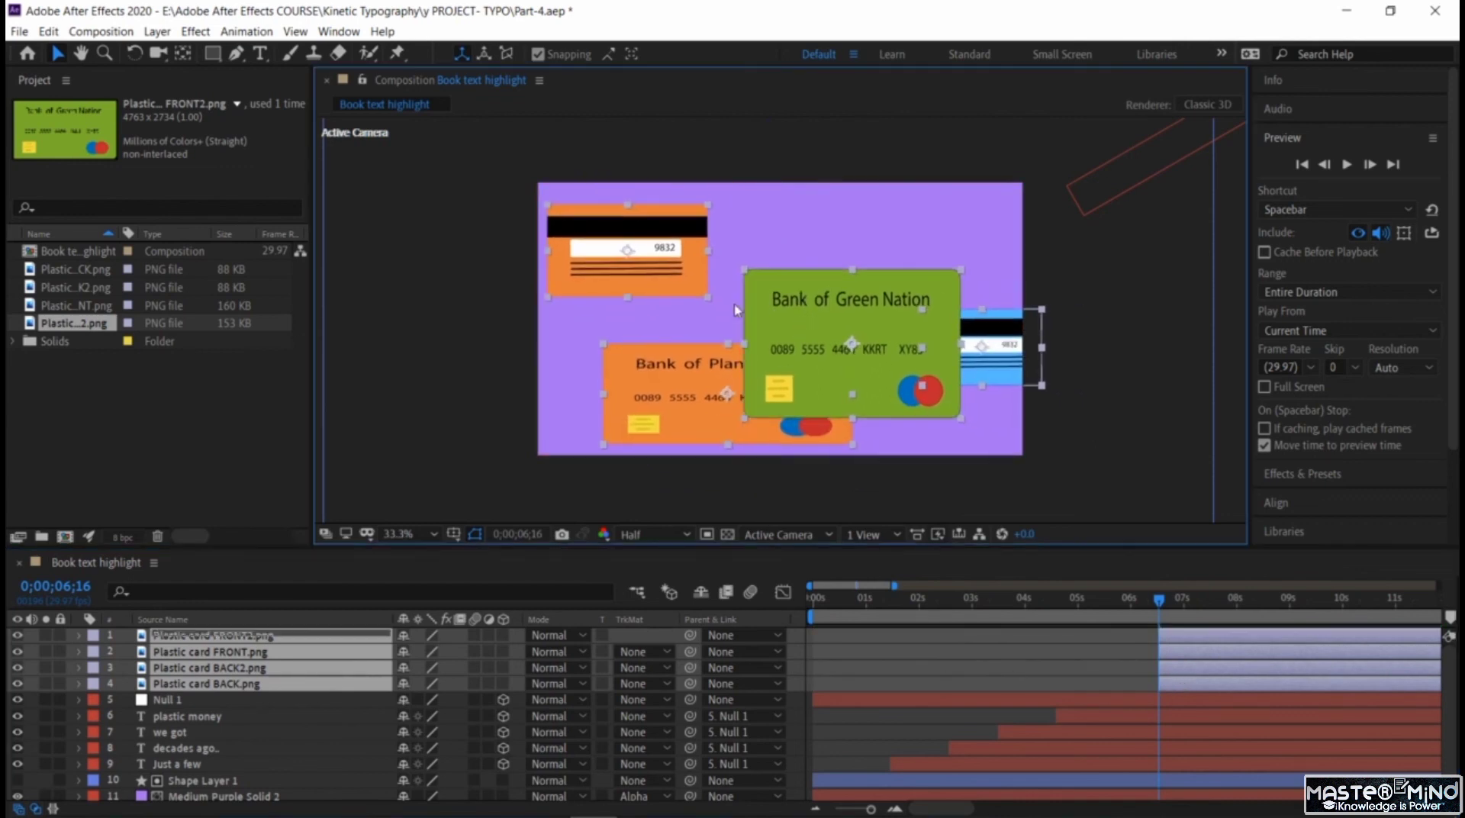
pyautogui.click(326, 299)
# - Shrink the green, orange front and orange back cards to similar small sizes, placing them upper right, lower middle and lower left in the frame
pyautogui.click(795, 310)
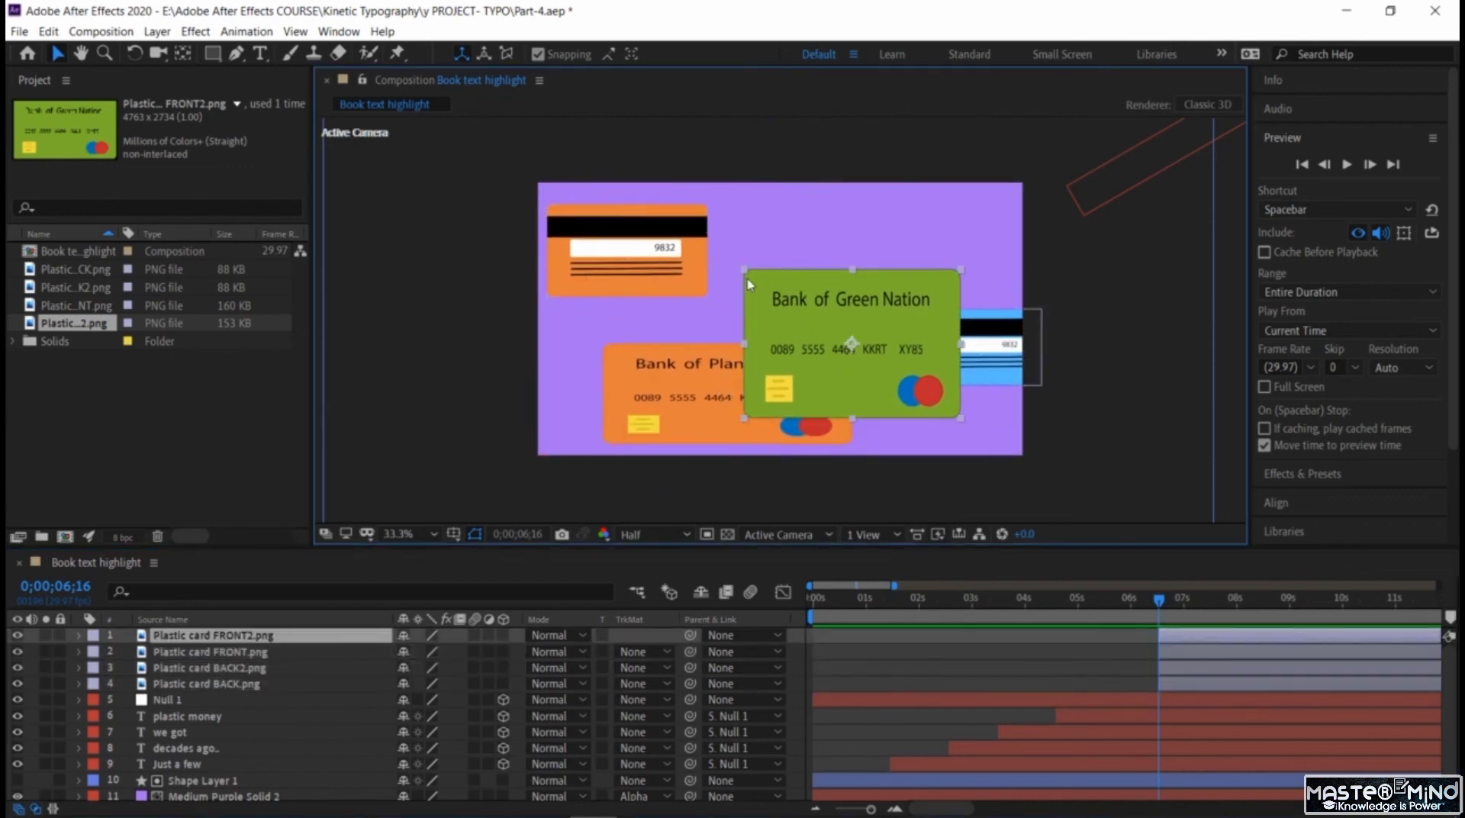
pyautogui.moveTo(745, 270); pyautogui.dragTo(873, 228)
pyautogui.click(718, 381)
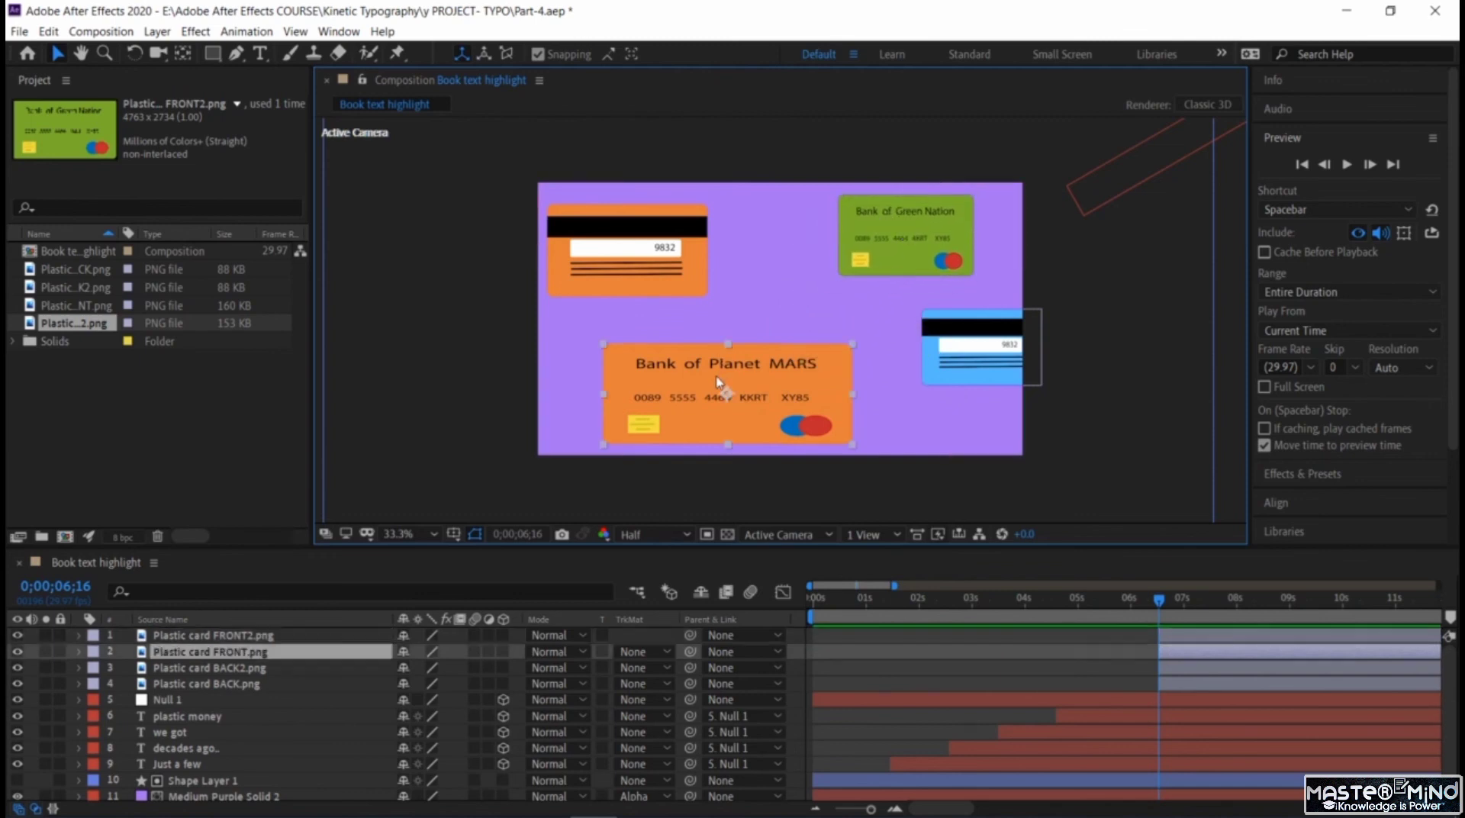
pyautogui.moveTo(852, 452); pyautogui.dragTo(765, 393)
pyautogui.click(707, 295)
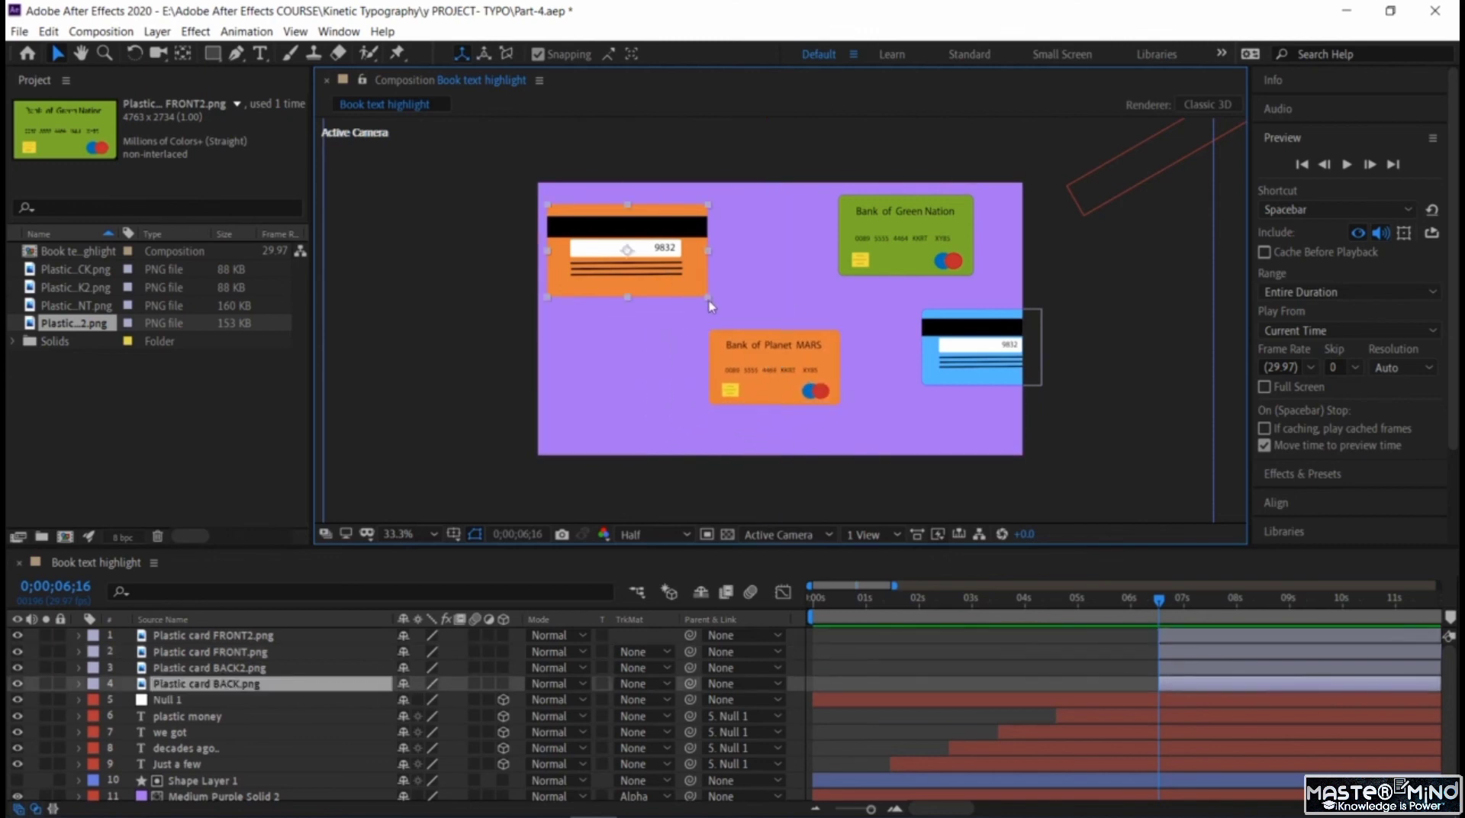
pyautogui.moveTo(707, 295); pyautogui.dragTo(648, 391)
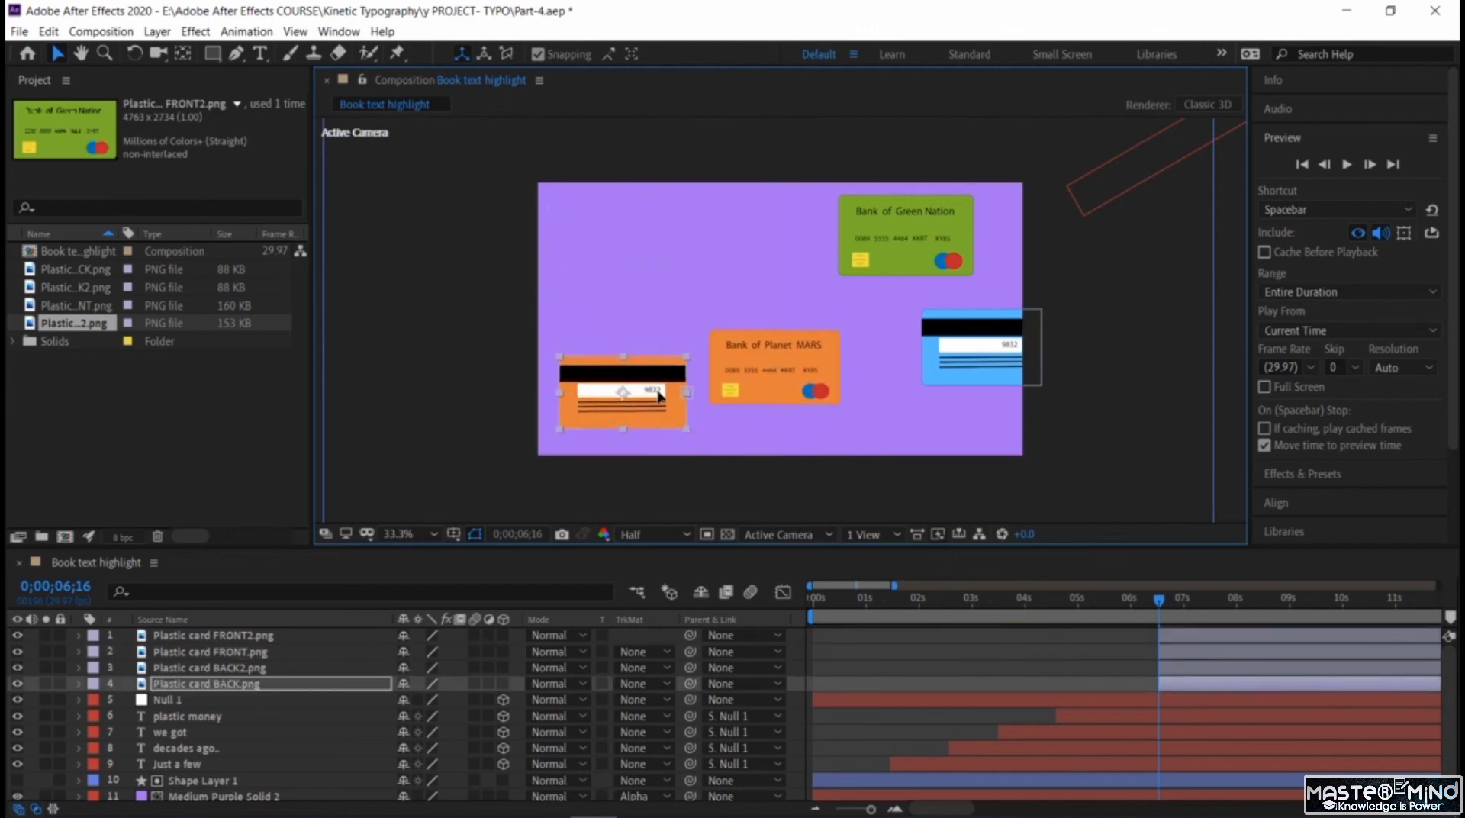
# - Rearrange the cards into a staggered cluster: orange back lower left, blue in the centre, orange front upper middle, green on the right
pyautogui.moveTo(762, 366); pyautogui.dragTo(767, 249)
pyautogui.moveTo(967, 348); pyautogui.dragTo(730, 355)
pyautogui.moveTo(785, 246); pyautogui.dragTo(785, 264)
pyautogui.moveTo(866, 244); pyautogui.dragTo(893, 322)
pyautogui.moveTo(821, 266); pyautogui.dragTo(841, 246)
pyautogui.moveTo(771, 348); pyautogui.dragTo(773, 338)
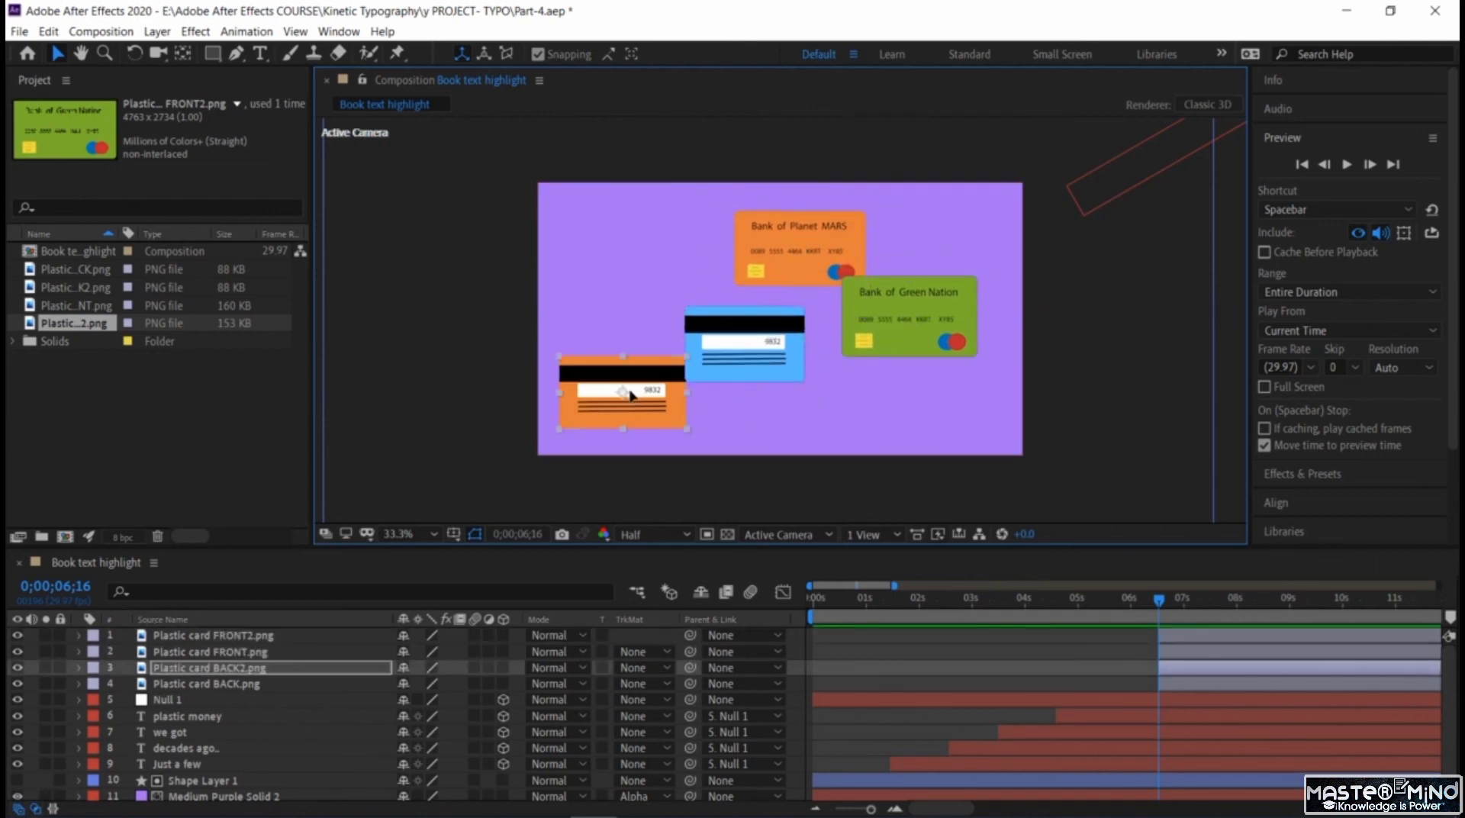
pyautogui.moveTo(630, 408); pyautogui.dragTo(637, 403)
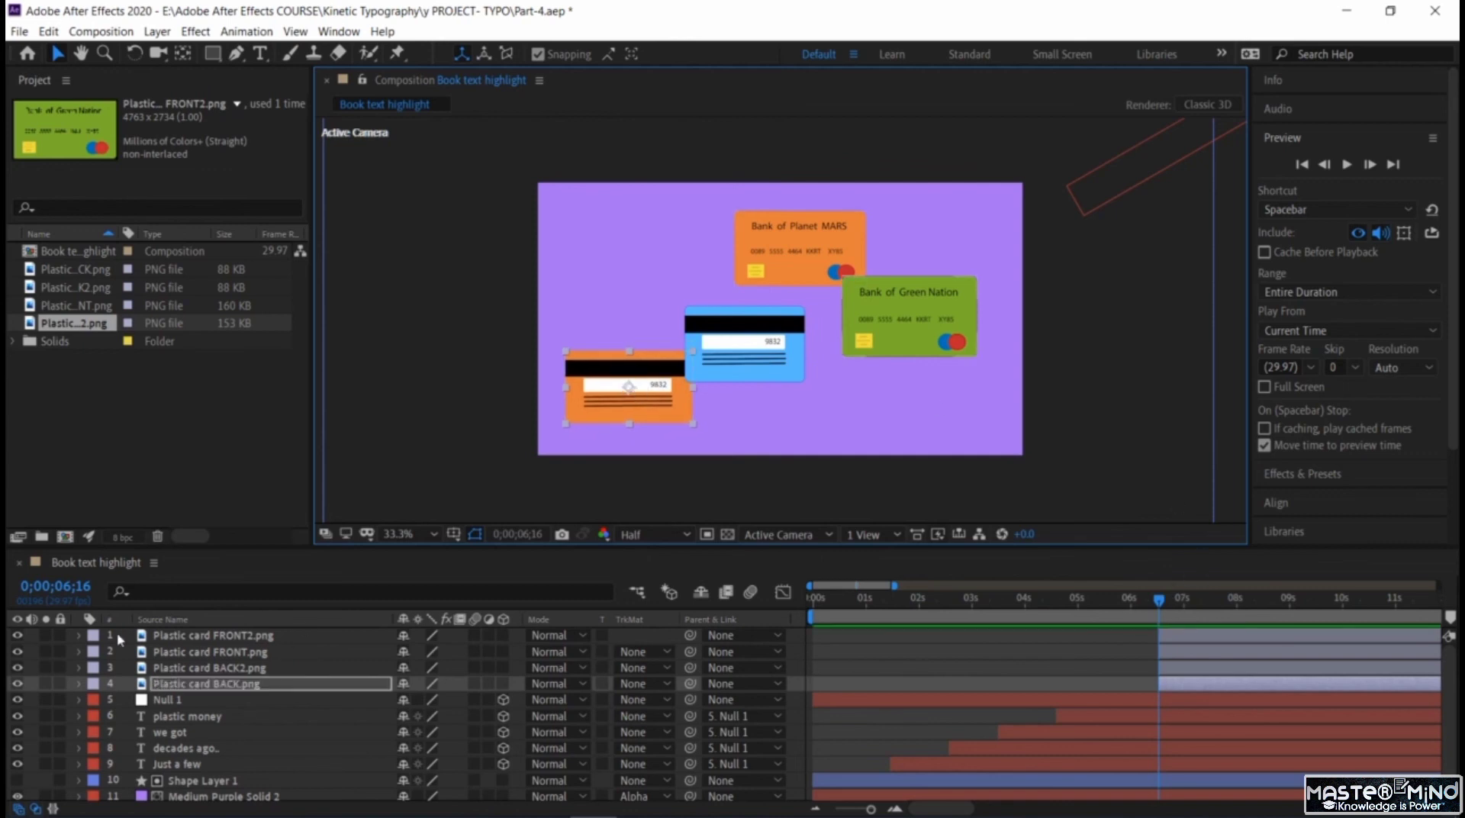
# - Keyframe Plastic card BACK.png's Position from 360, -159 at 0;00;06;16 to 360, 742 at 0;00;06;29
pyautogui.moveTo(1181, 607)
pyautogui.mouseDown()
pyautogui.moveTo(1135, 600)
pyautogui.moveTo(1166, 620)
pyautogui.mouseUp()
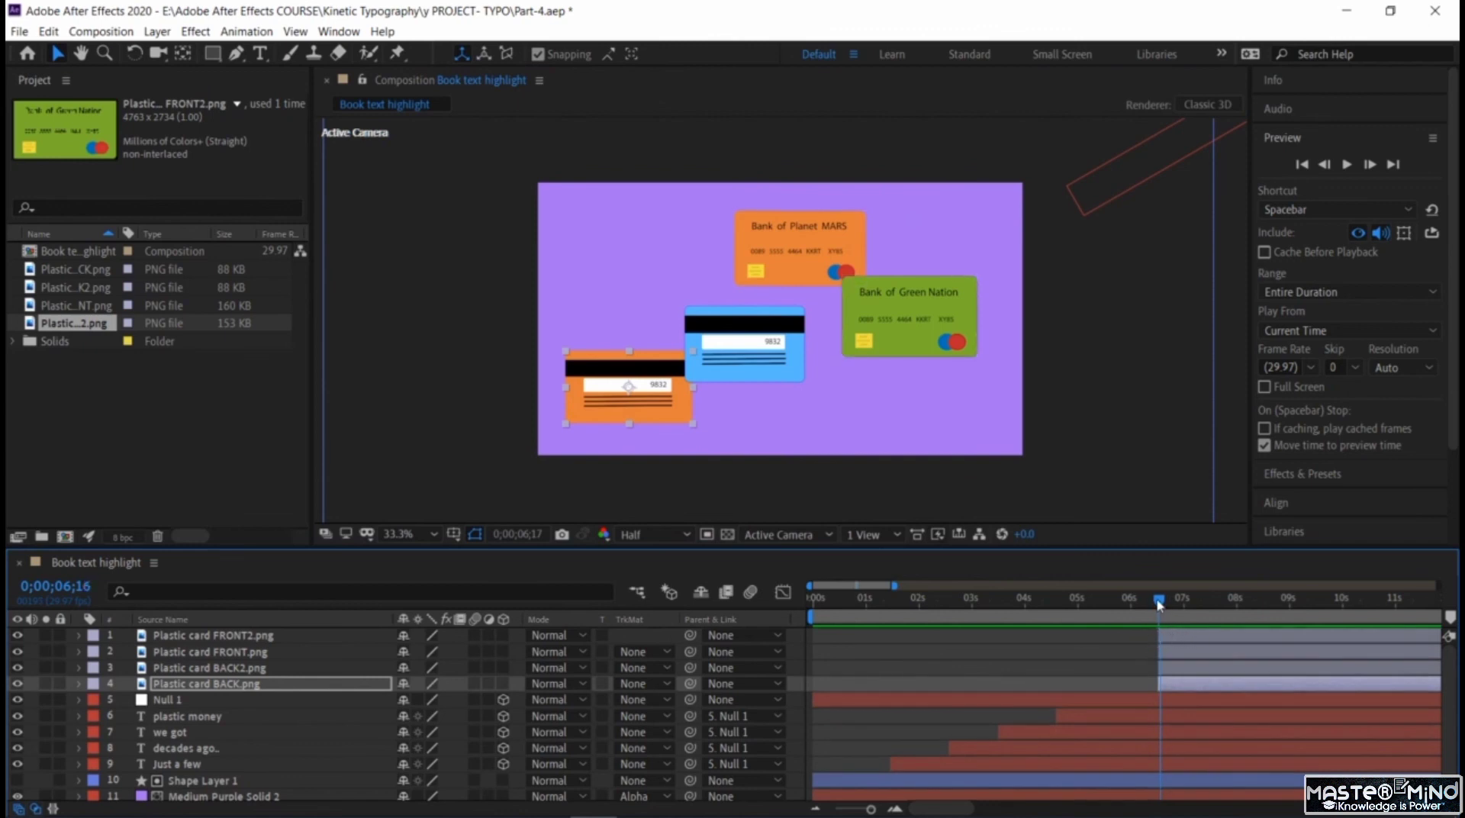
pyautogui.moveTo(1159, 605); pyautogui.dragTo(1157, 602)
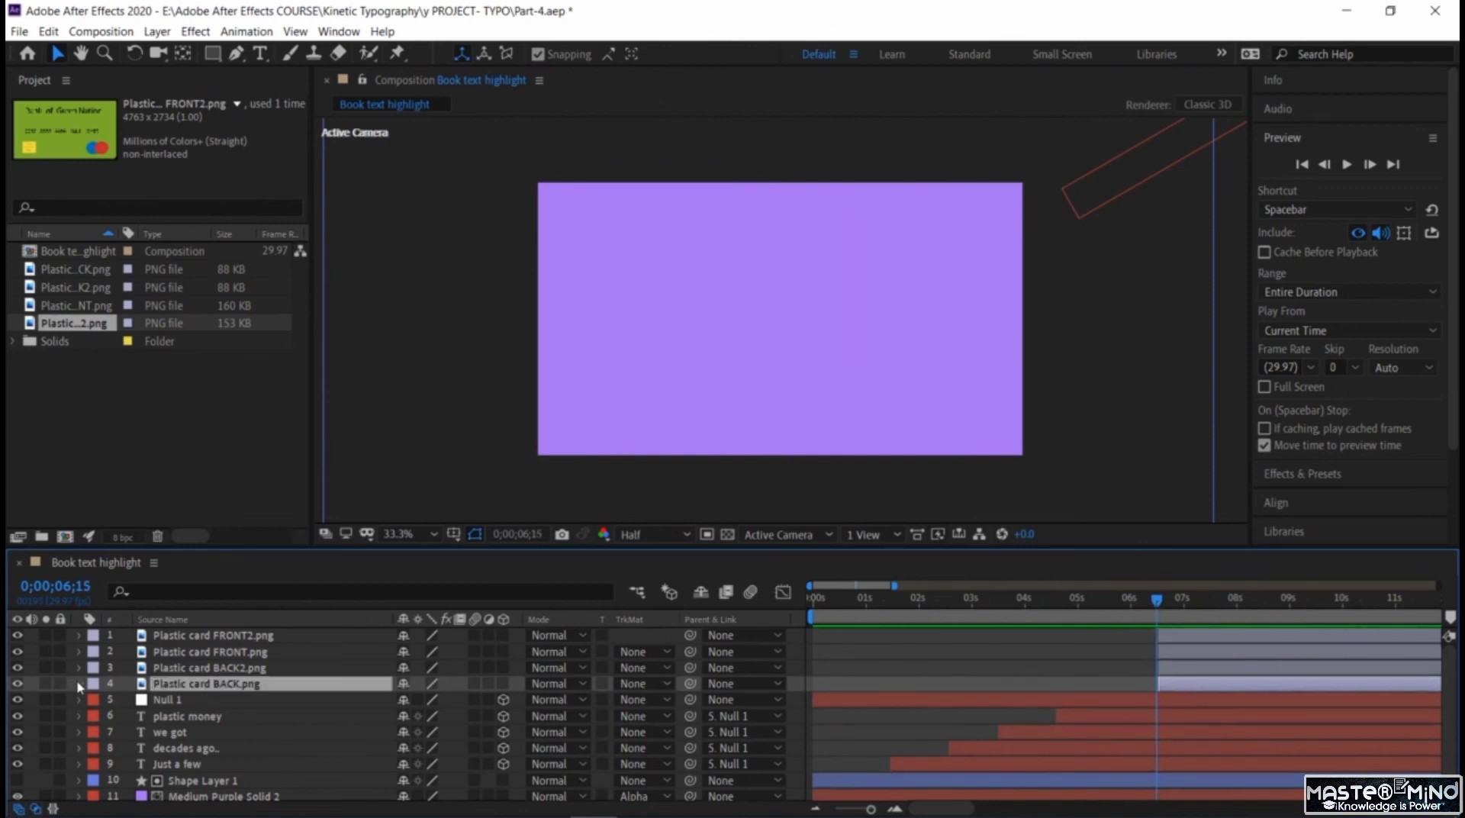
pyautogui.press('p')
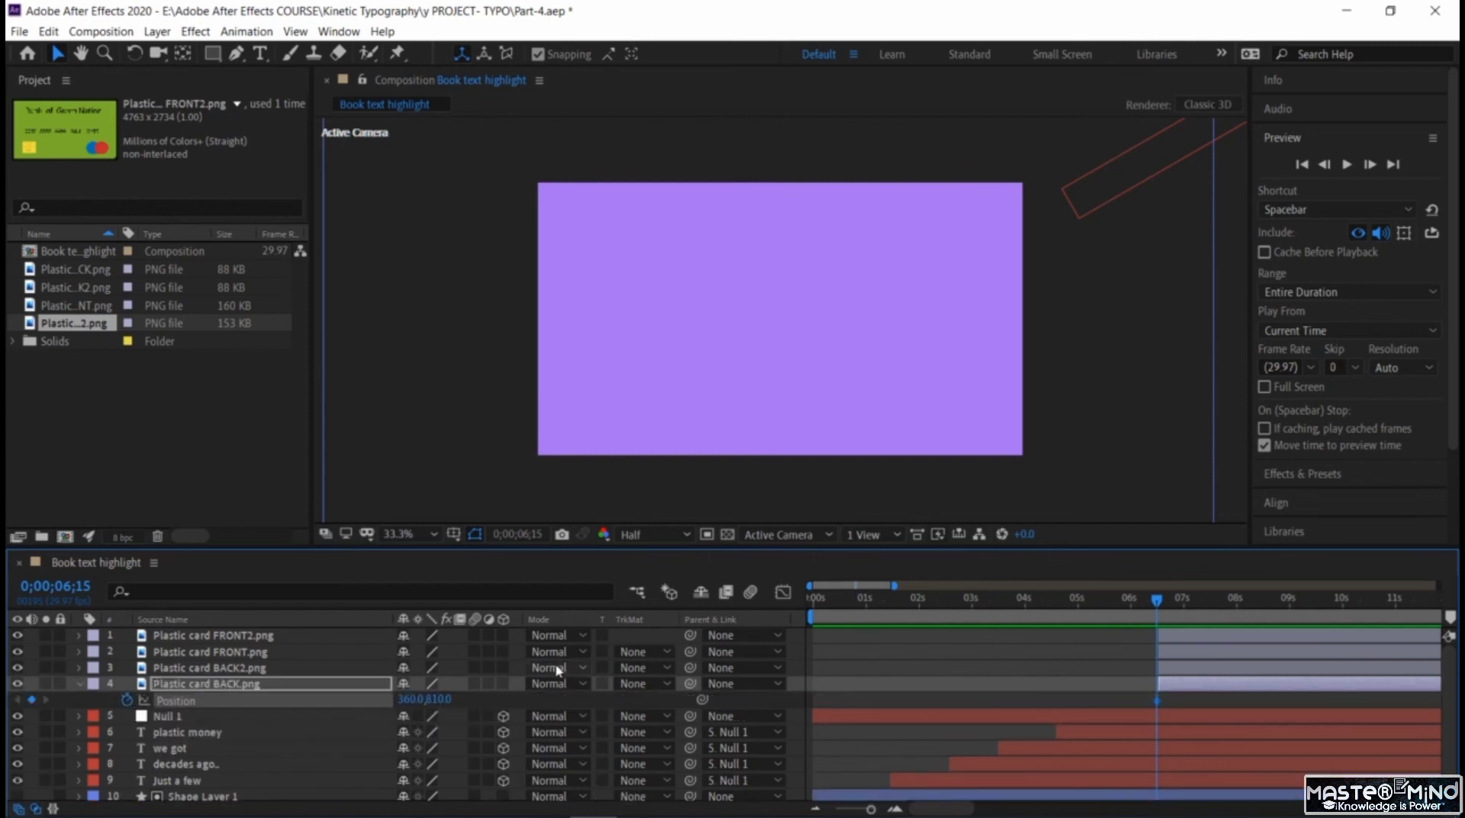
pyautogui.hotkey('ctrl', 'z')
pyautogui.moveTo(1164, 602); pyautogui.dragTo(1161, 602)
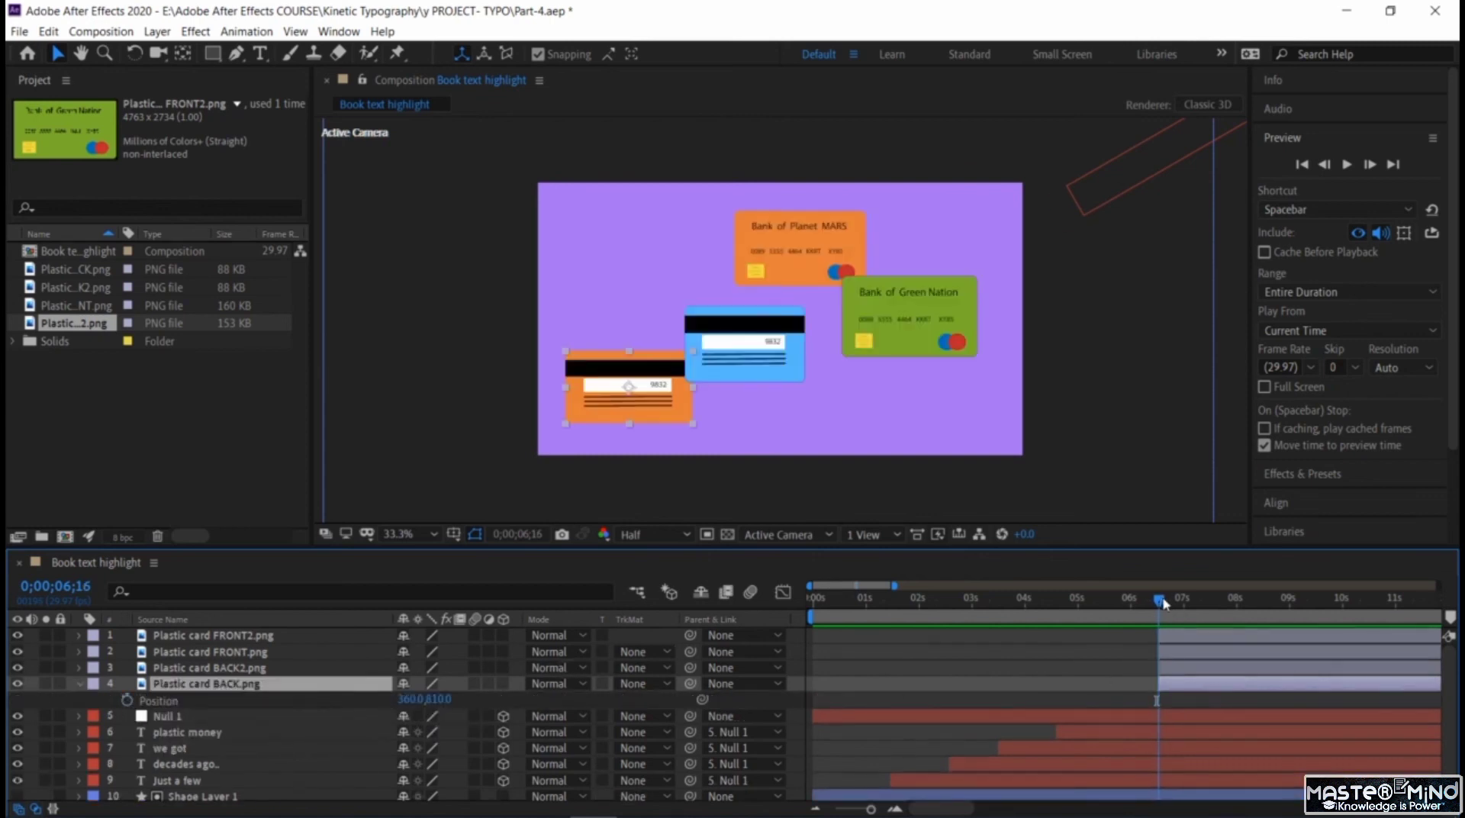
pyautogui.click(127, 700)
pyautogui.moveTo(427, 699); pyautogui.dragTo(364, 681)
pyautogui.moveTo(1163, 601); pyautogui.dragTo(1179, 607)
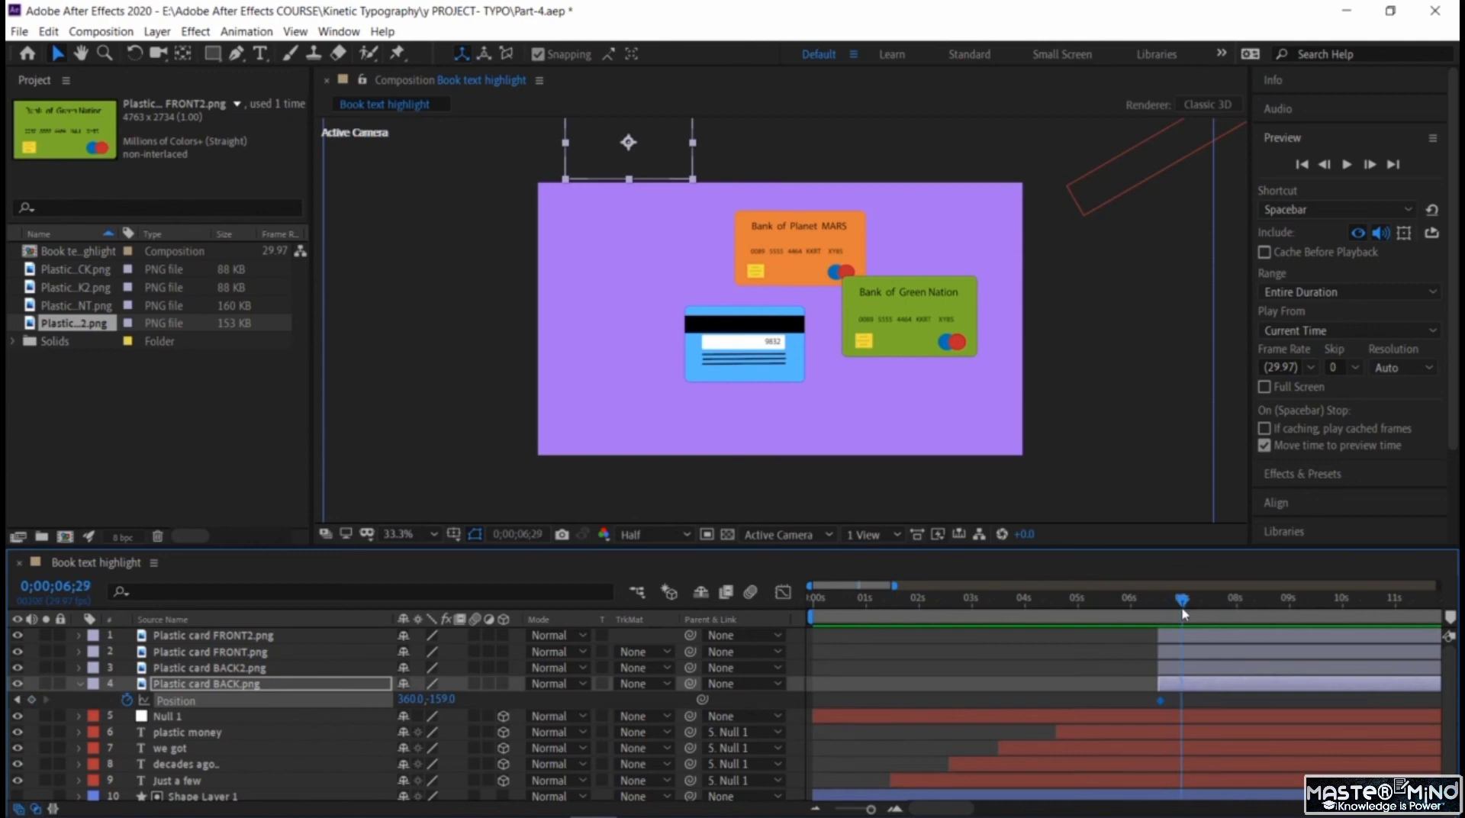
pyautogui.moveTo(439, 699); pyautogui.dragTo(1129, 700)
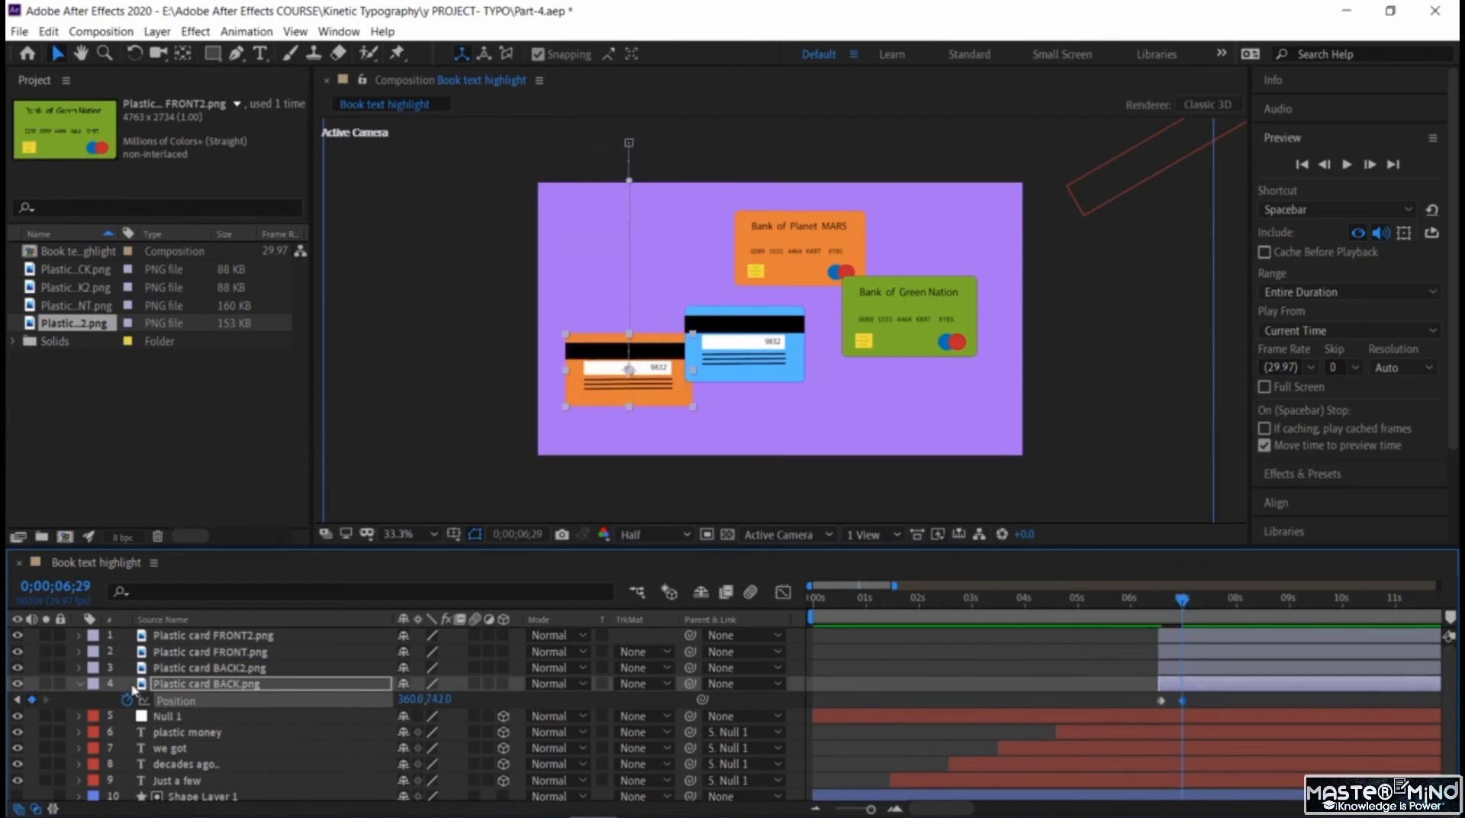
# - Keyframe Plastic card BACK2.png's Position from 819, -177 at 0;00;06;29 to 819, 663 at 0;00;07;15
pyautogui.click(195, 670)
pyautogui.press('p')
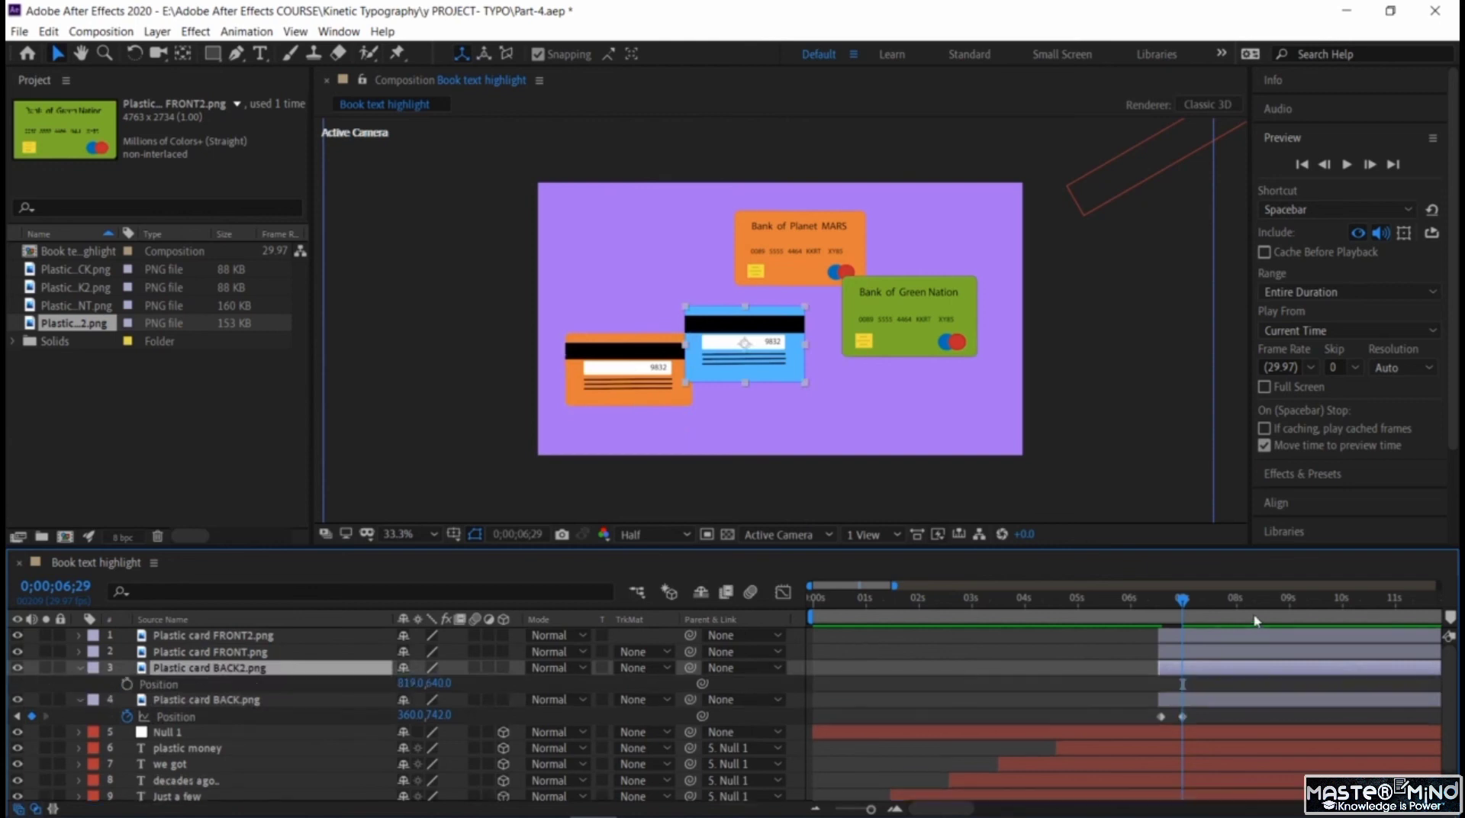
pyautogui.click(127, 684)
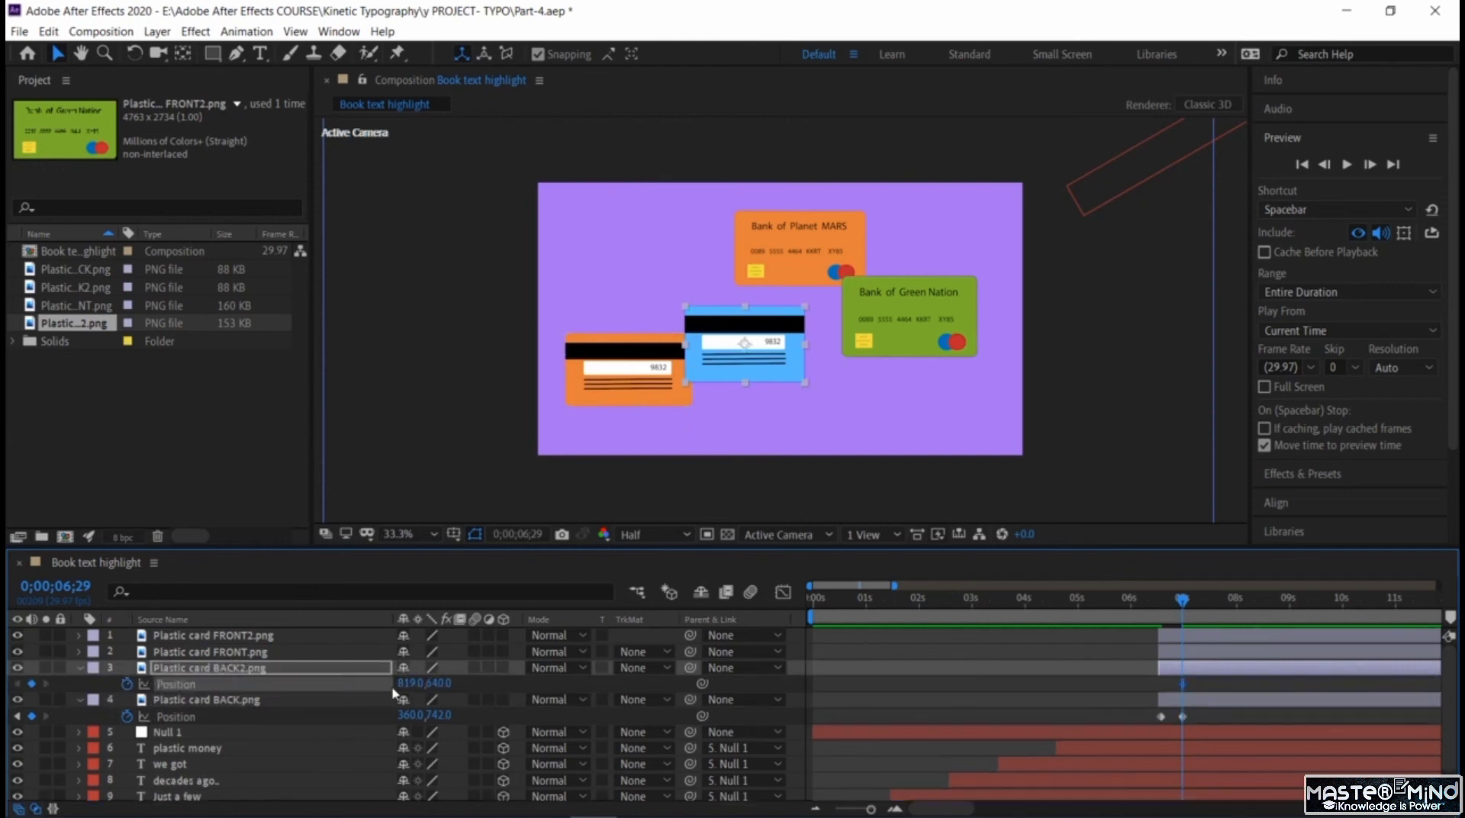
pyautogui.moveTo(439, 683); pyautogui.dragTo(241, 627)
pyautogui.press('space')
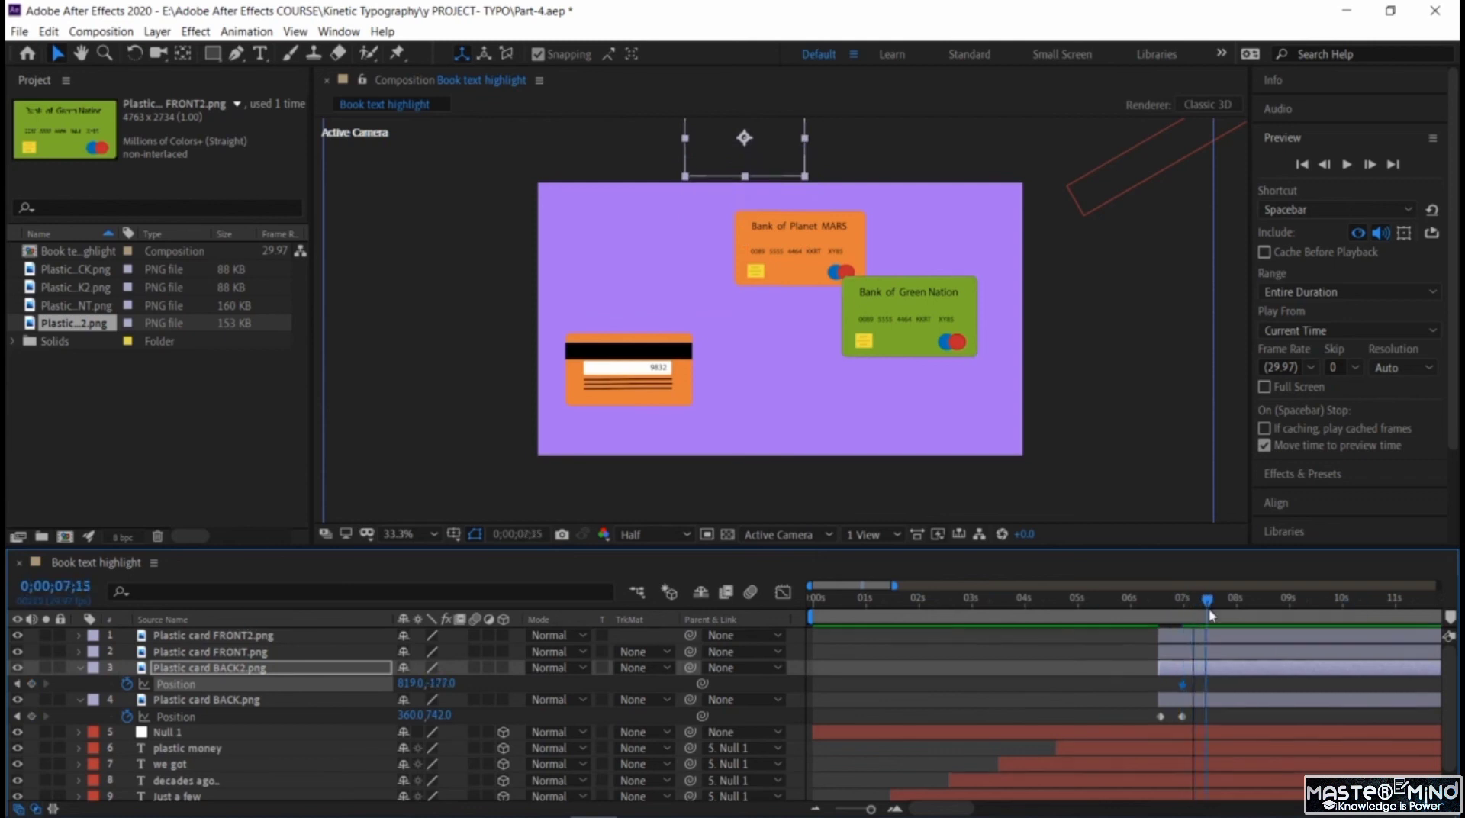
pyautogui.moveTo(475, 683); pyautogui.dragTo(1214, 715)
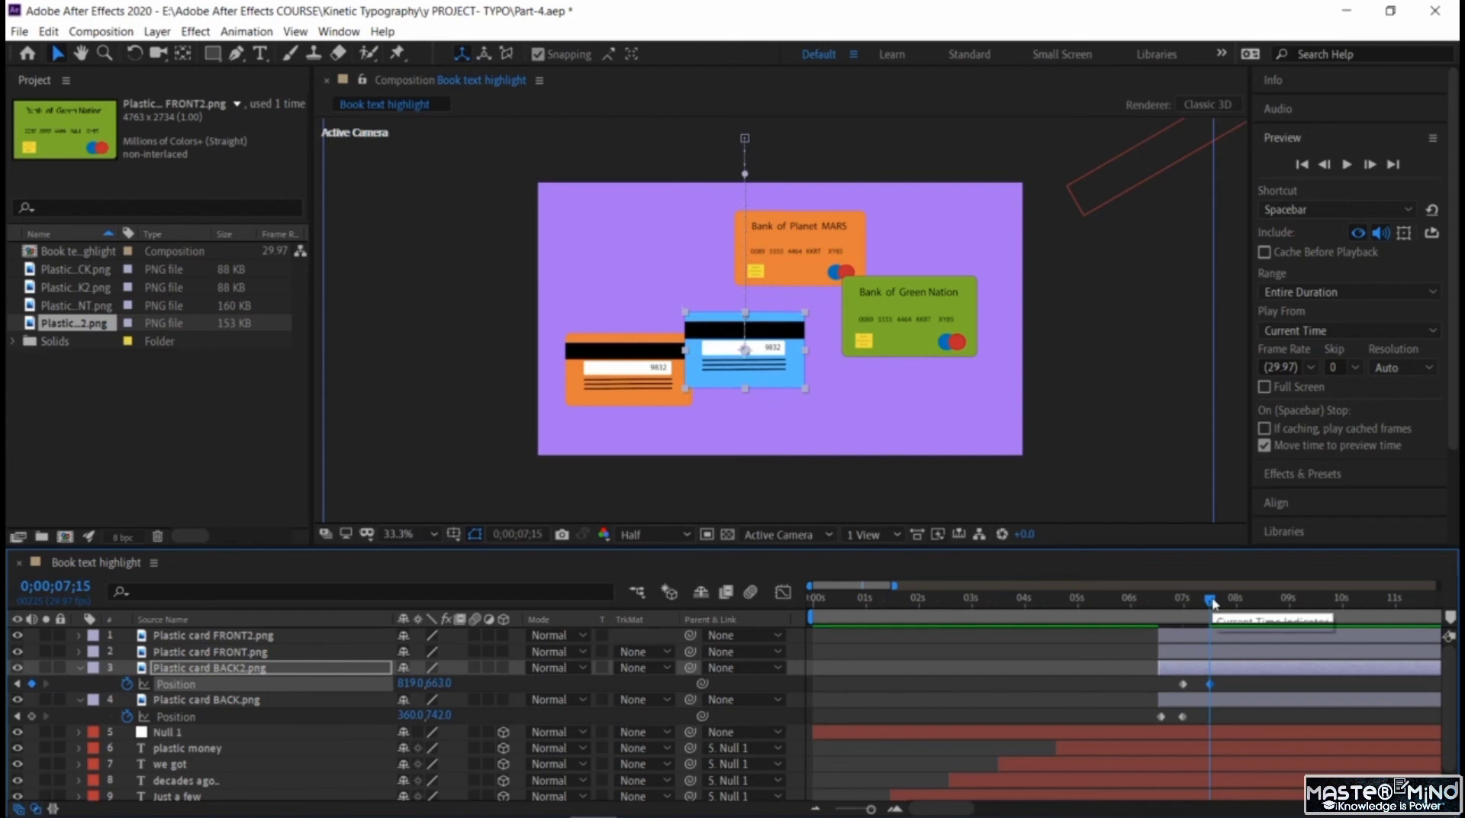
# - Keyframe Plastic card FRONT.png's Position from 1038, -162 at 0;00;06;16 to 1038, 364 at 0;00;06;29
pyautogui.moveTo(1211, 603); pyautogui.dragTo(1159, 620)
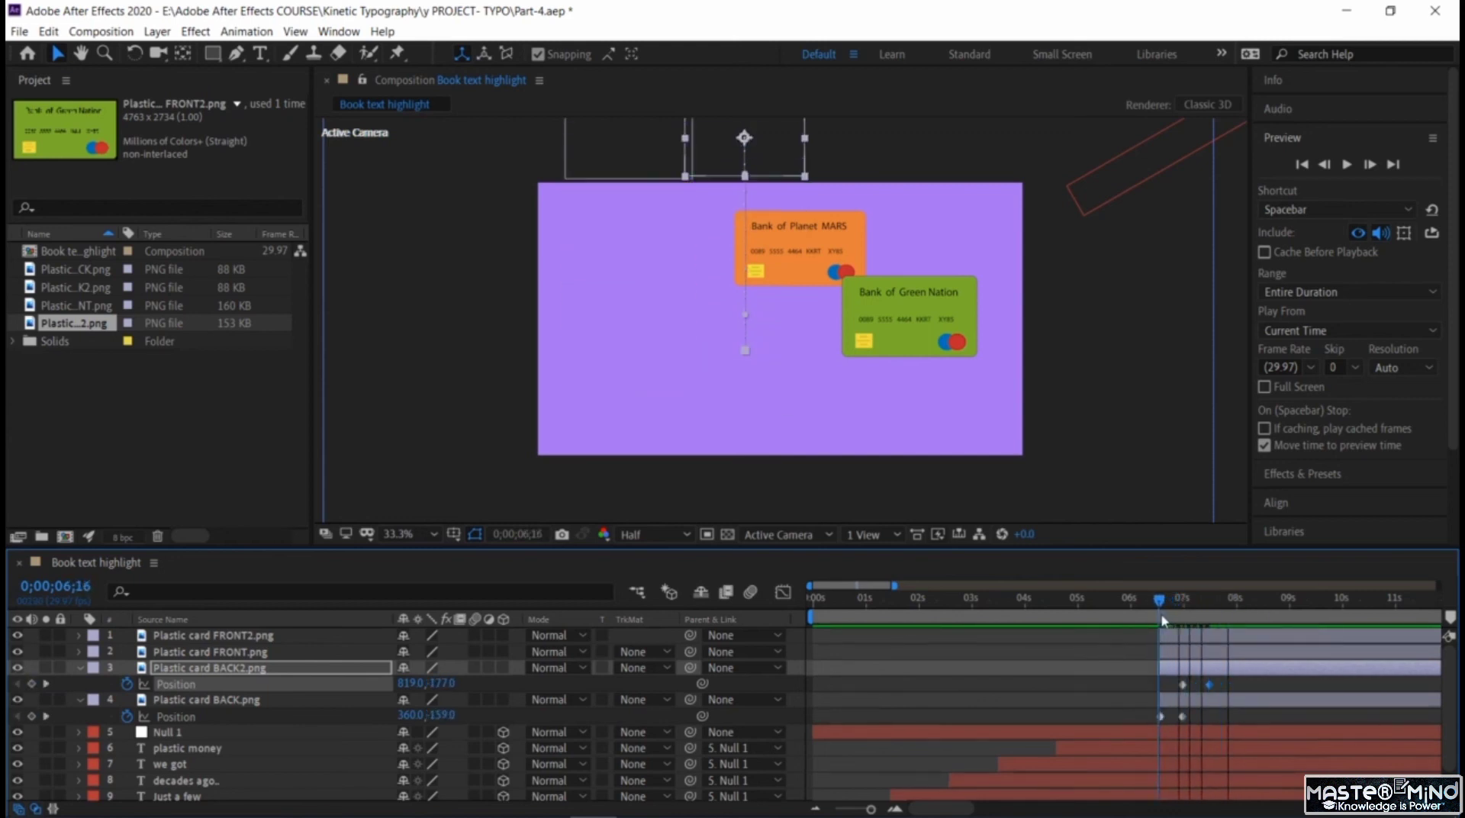
pyautogui.click(160, 653)
pyautogui.press('p')
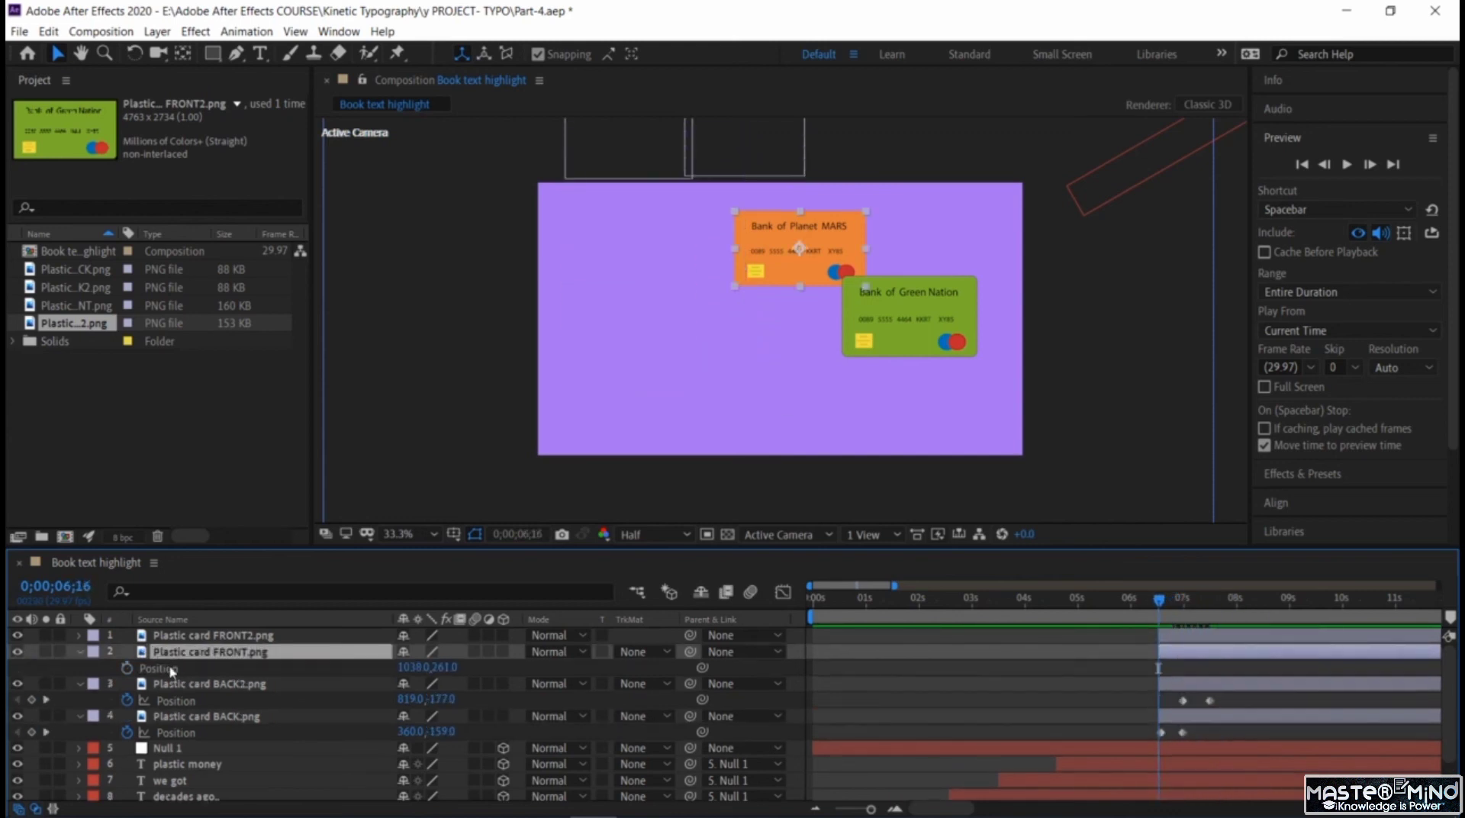
pyautogui.click(127, 669)
pyautogui.moveTo(445, 668); pyautogui.dragTo(57, 676)
pyautogui.moveTo(1164, 603); pyautogui.dragTo(1182, 601)
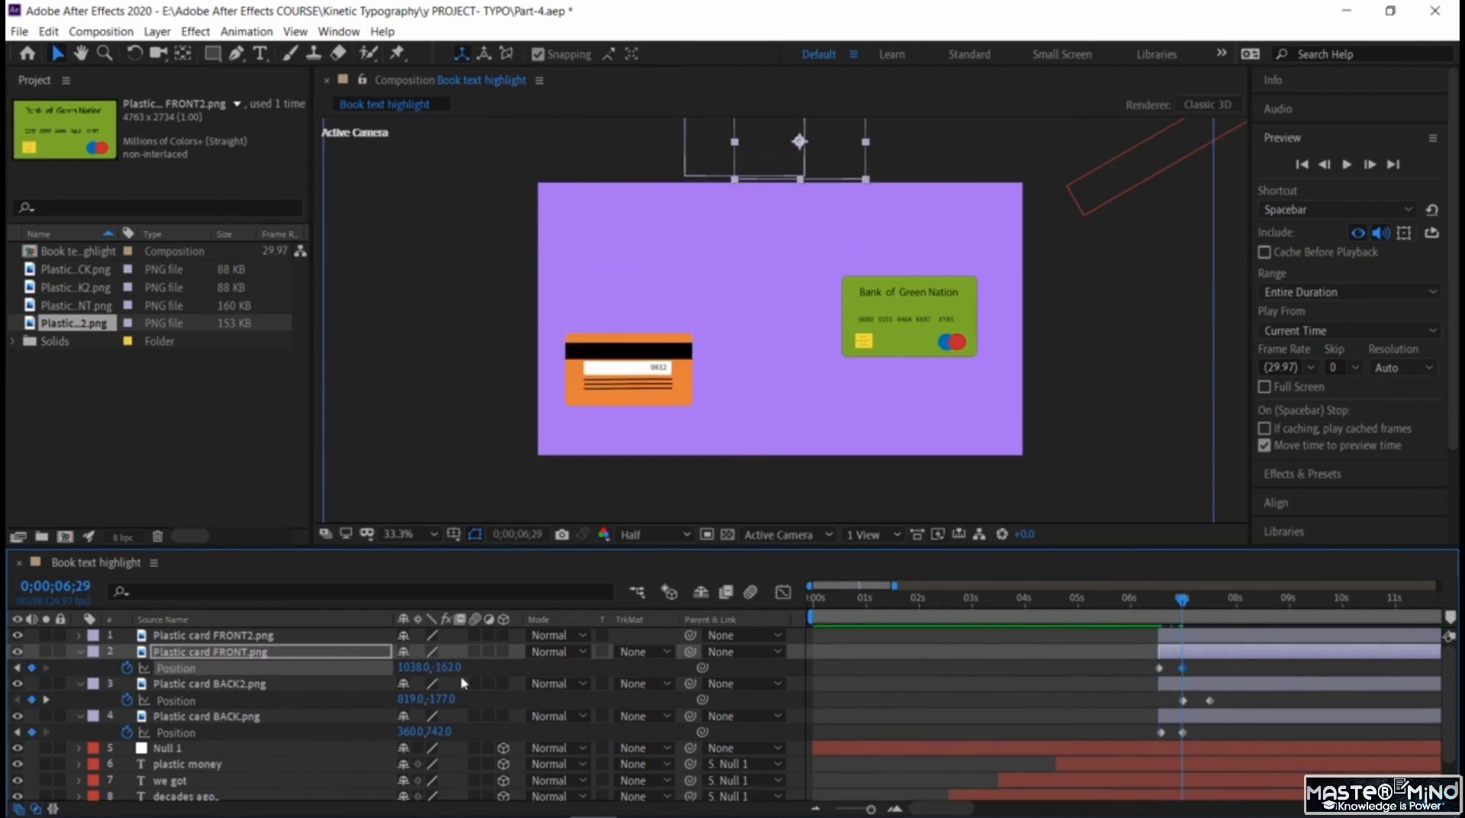
pyautogui.moveTo(446, 668); pyautogui.dragTo(886, 670)
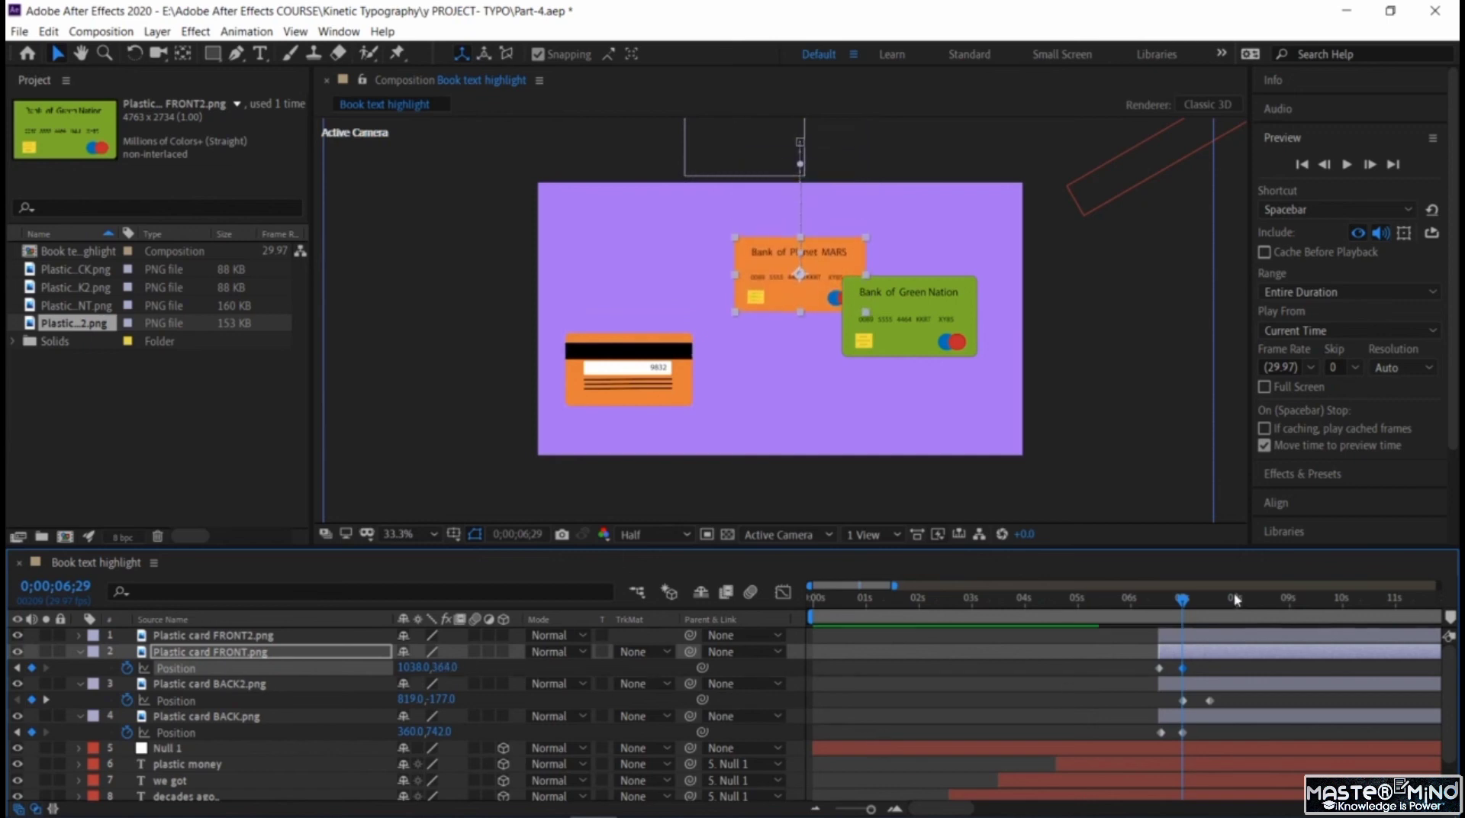
# - Keyframe Plastic card FRONT2.png's Position from 1472, -185.3 at 0;00;06;29 to 1472, 657.7 at 0;00;07;15
pyautogui.moveTo(1183, 602); pyautogui.dragTo(1183, 638)
pyautogui.click(272, 639)
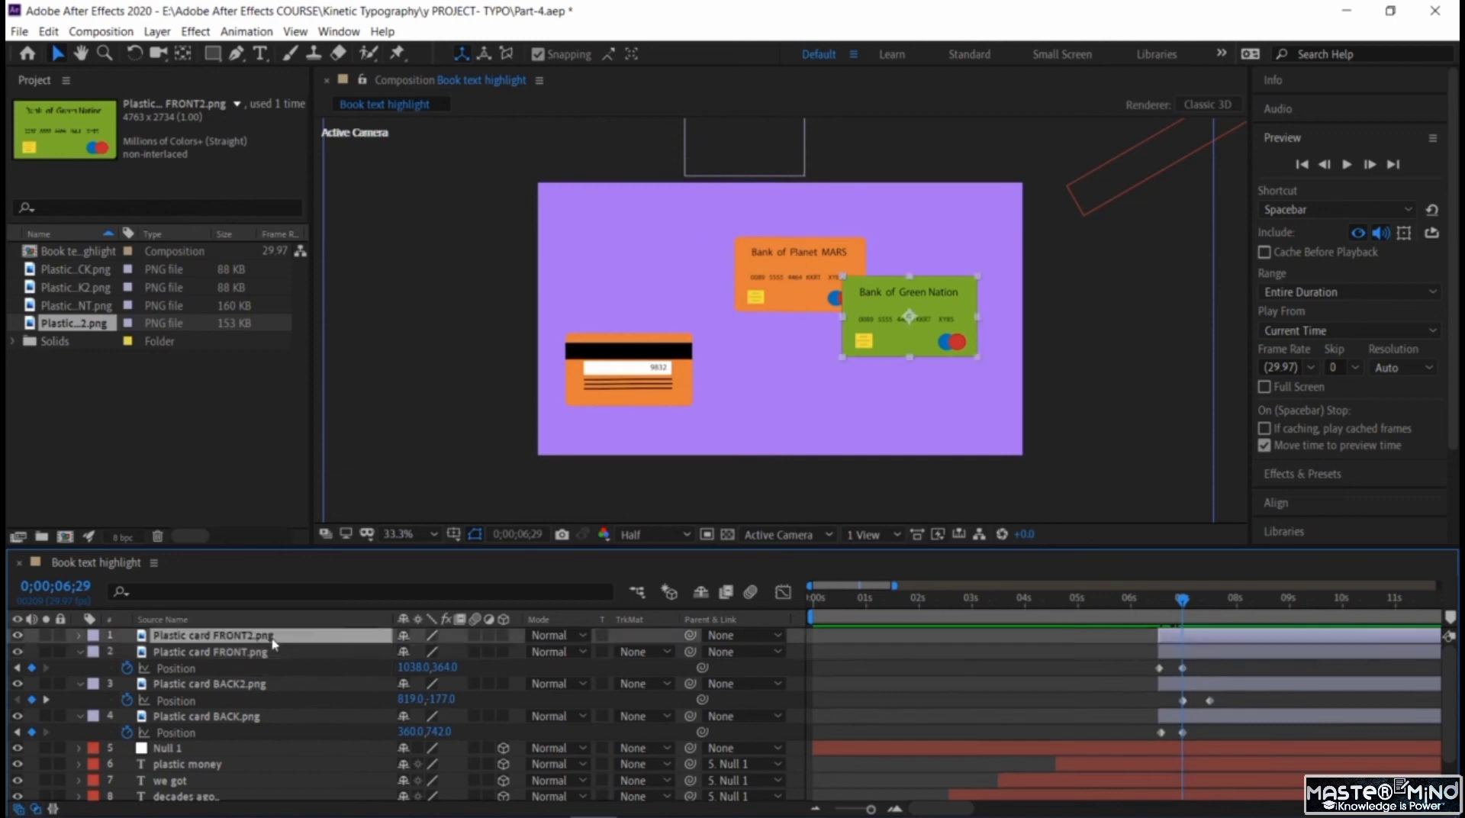
pyautogui.press('p')
pyautogui.click(127, 652)
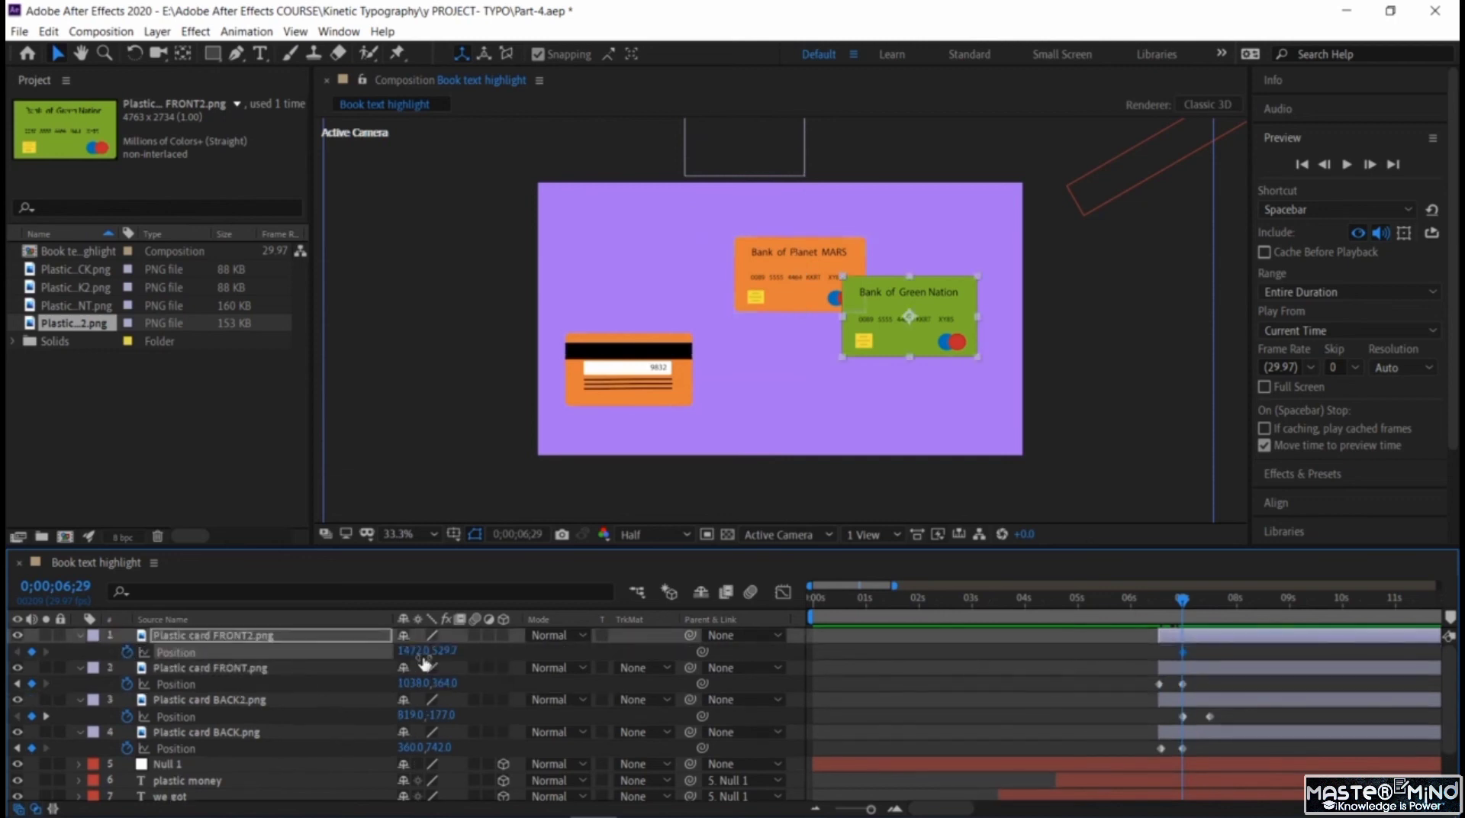
pyautogui.moveTo(444, 652); pyautogui.dragTo(20, 663)
pyautogui.moveTo(383, 651); pyautogui.dragTo(320, 641)
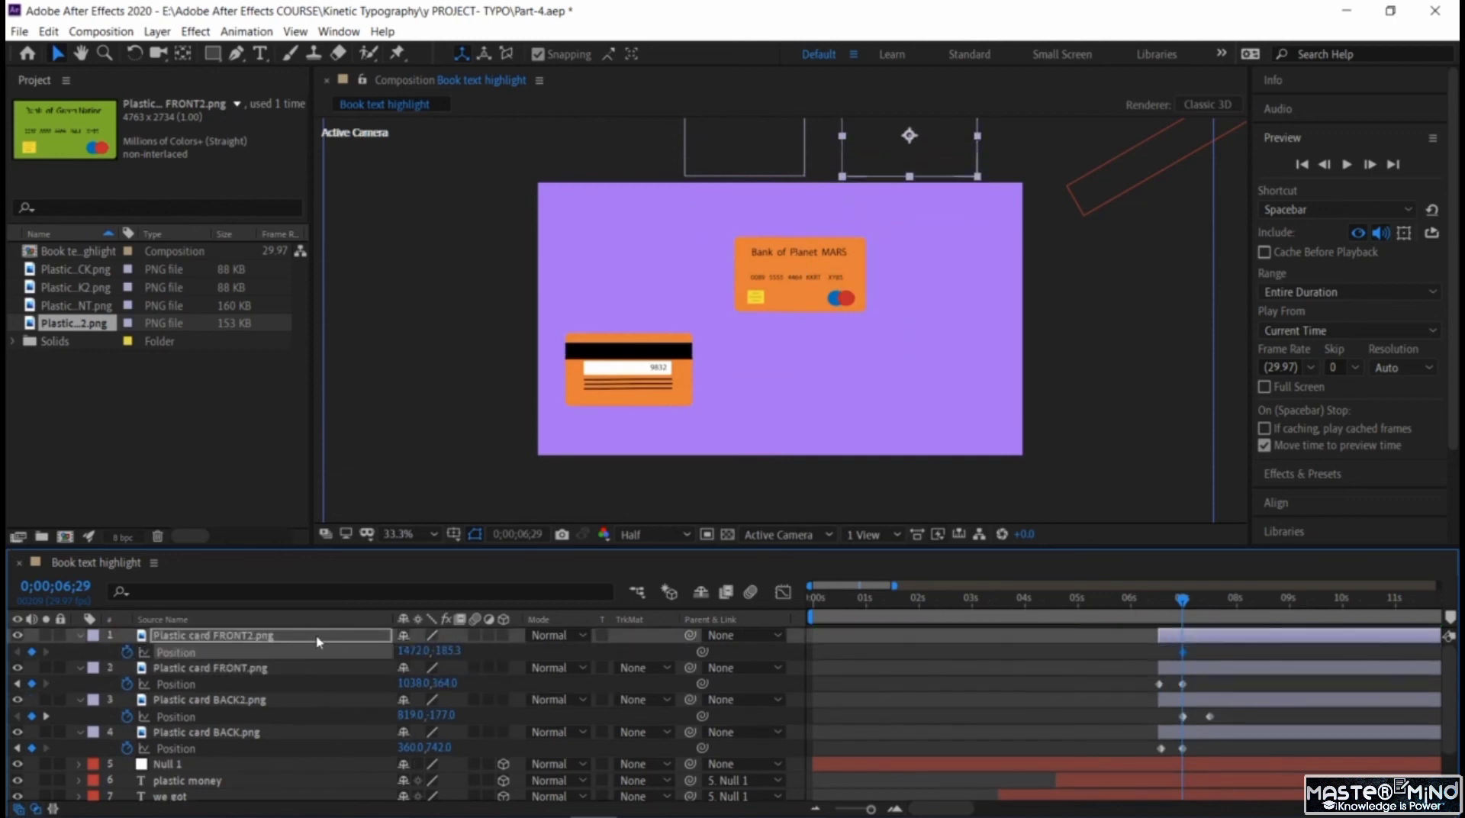
pyautogui.moveTo(1187, 601); pyautogui.dragTo(1210, 619)
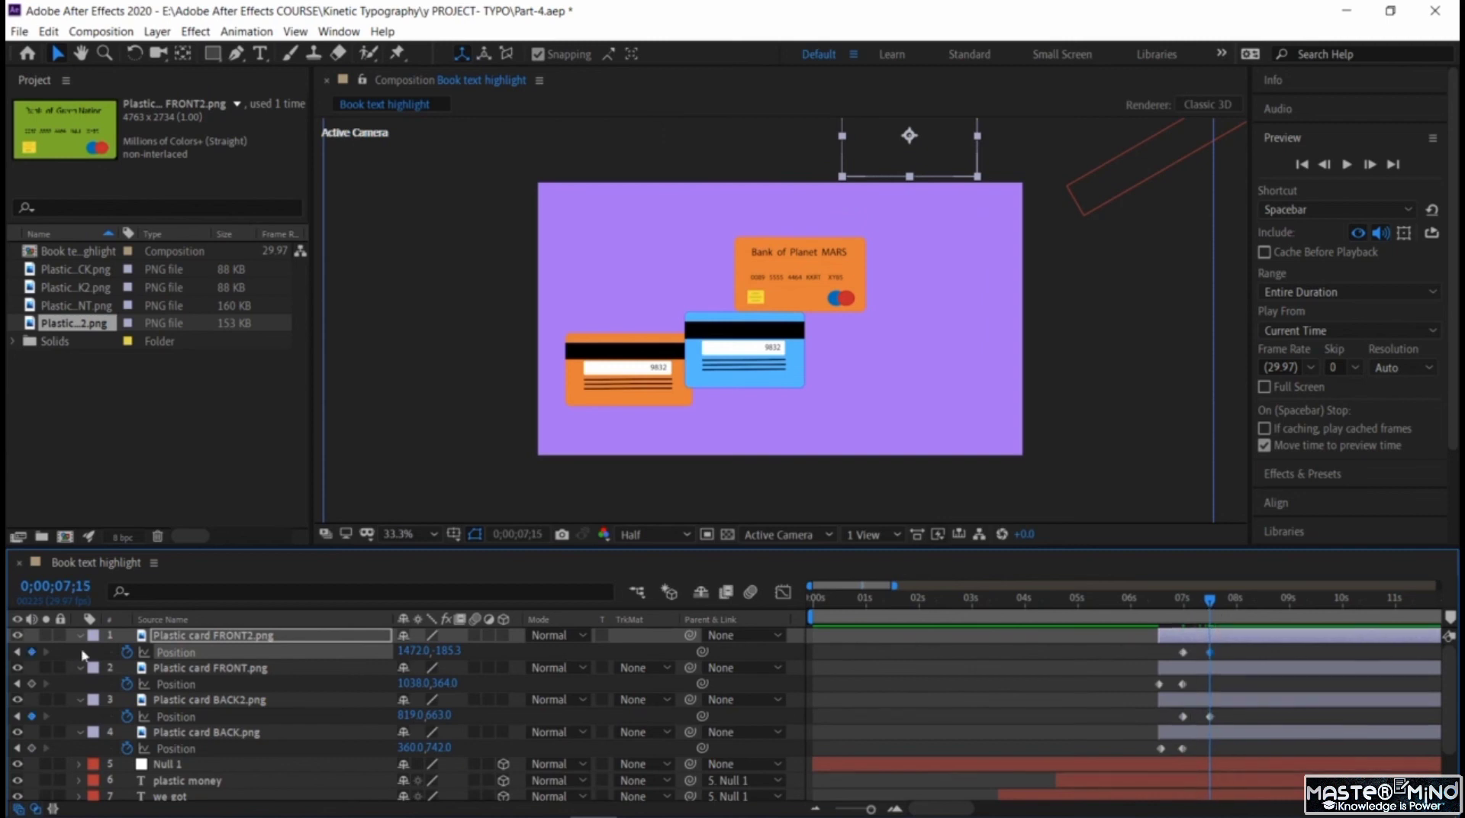
pyautogui.moveTo(445, 651); pyautogui.dragTo(636, 651)
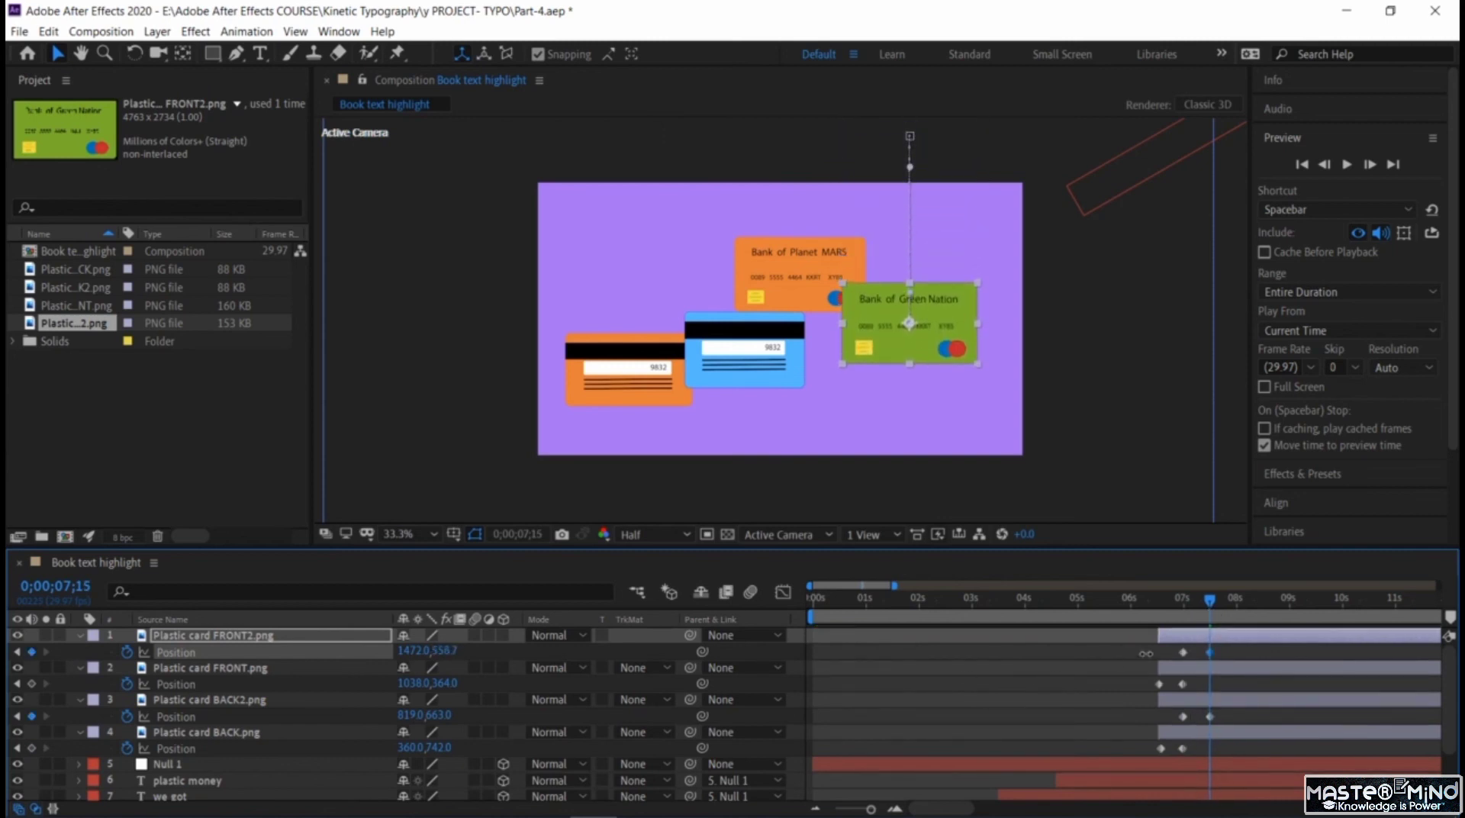
pyautogui.moveTo(1224, 639); pyautogui.dragTo(1281, 629)
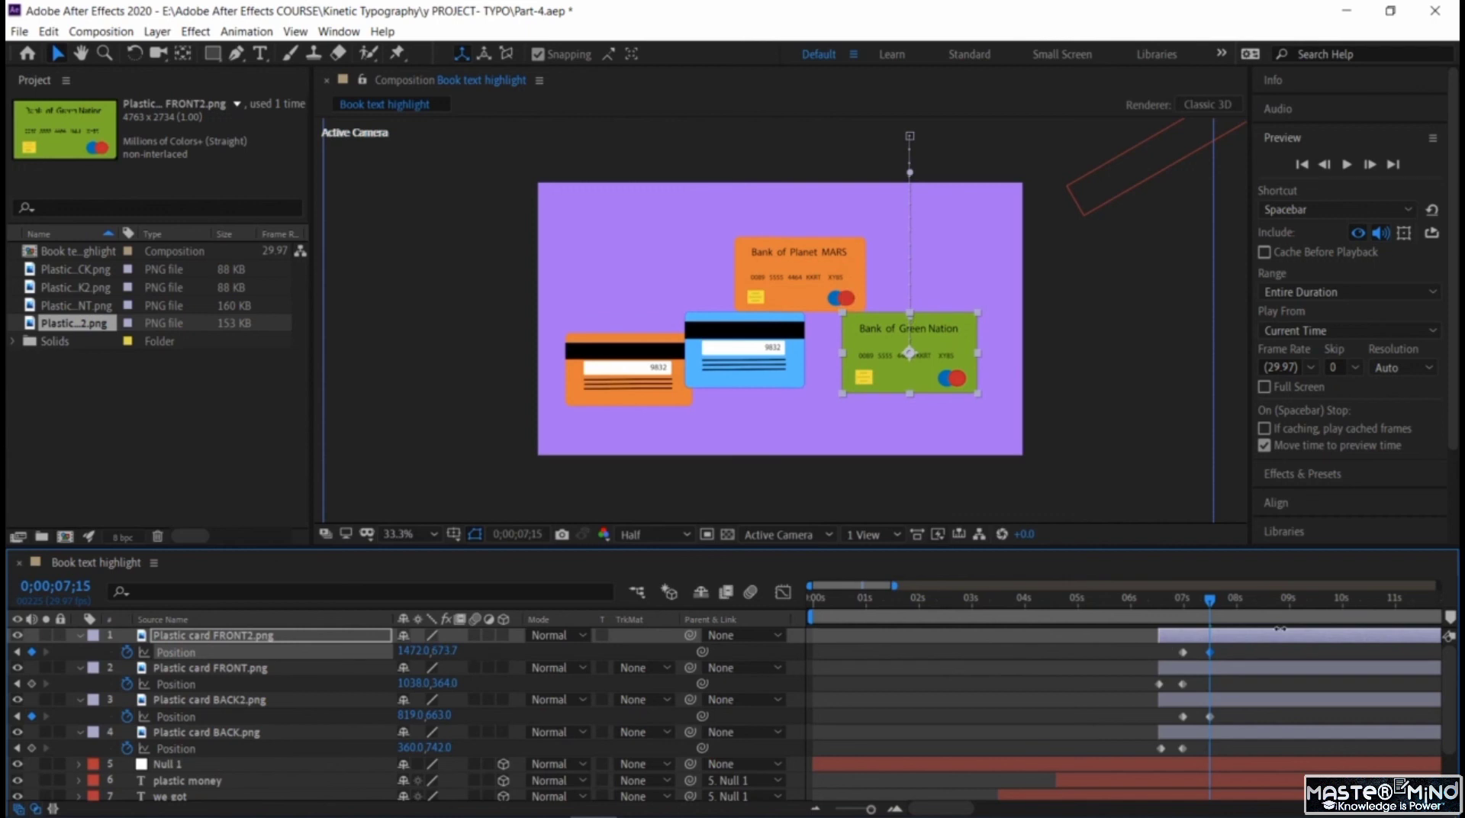
pyautogui.moveTo(1280, 629); pyautogui.dragTo(1260, 634)
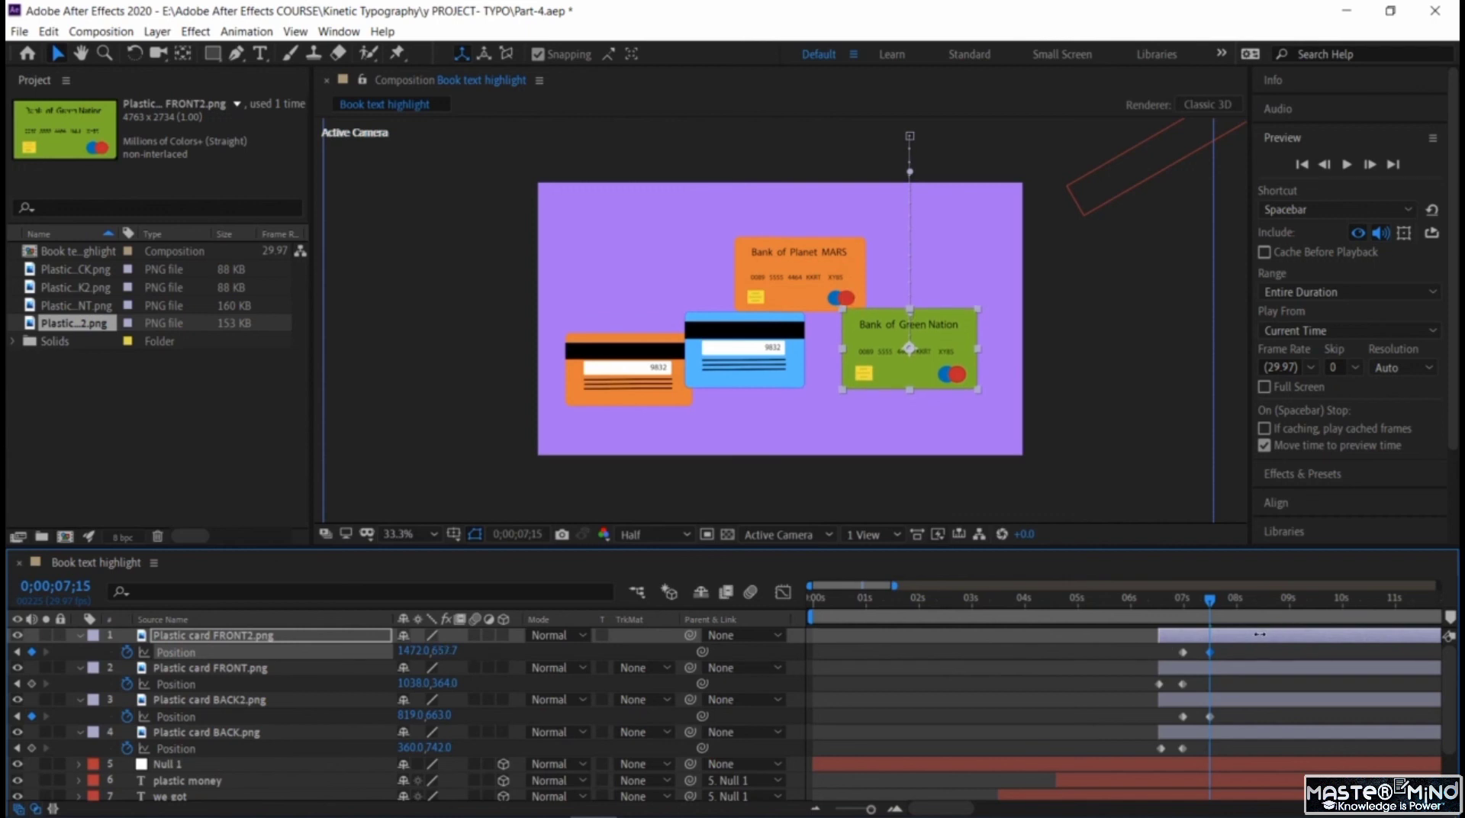
# - Apply Easy Ease to all Position keyframes of the four plastic card layers and collapse their properties
pyautogui.click(1170, 650)
pyautogui.moveTo(1145, 654); pyautogui.dragTo(1233, 759)
pyautogui.rightClick(1213, 658)
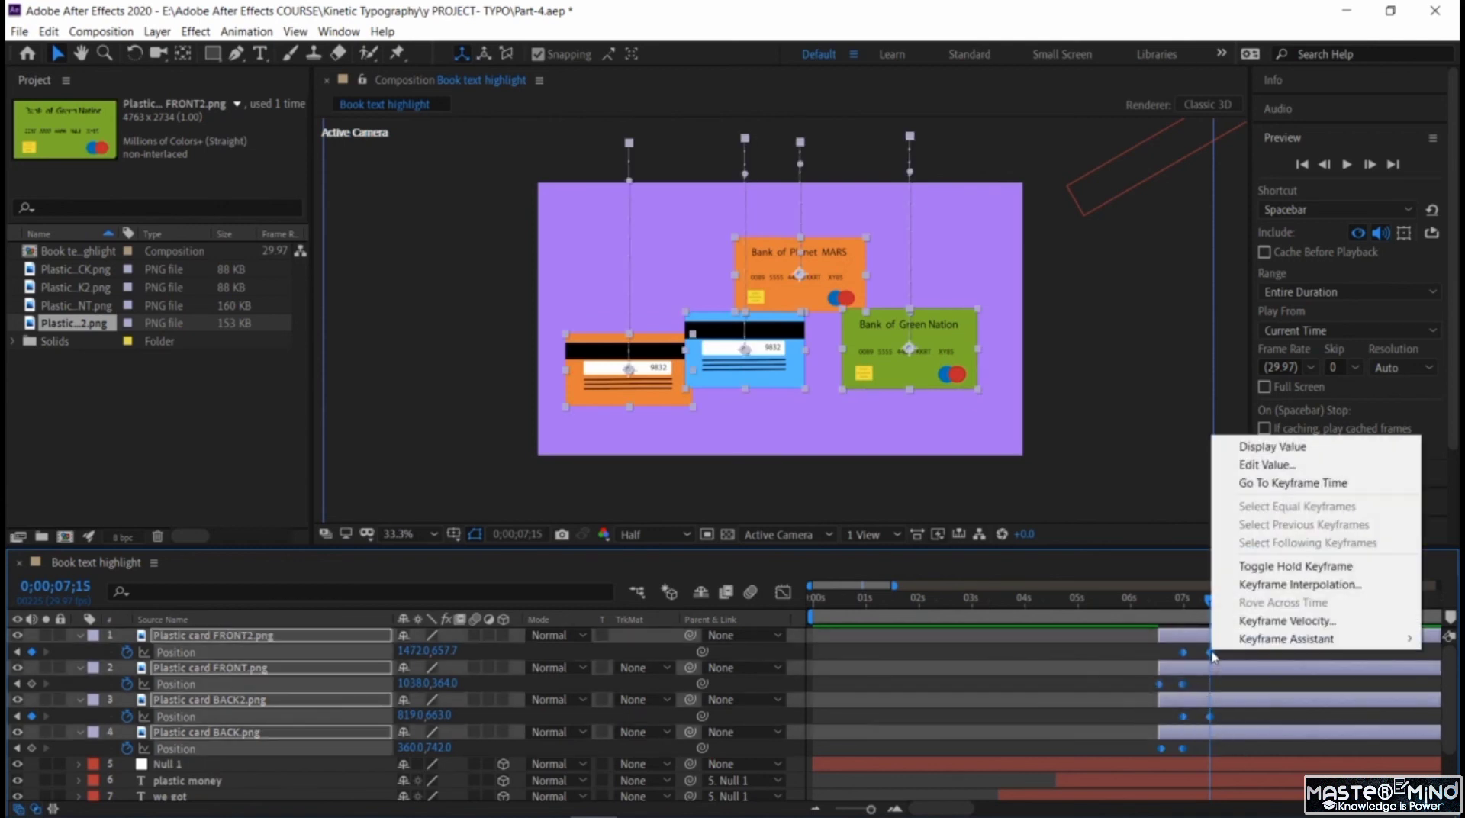
pyautogui.moveTo(1263, 644)
pyautogui.click(1065, 696)
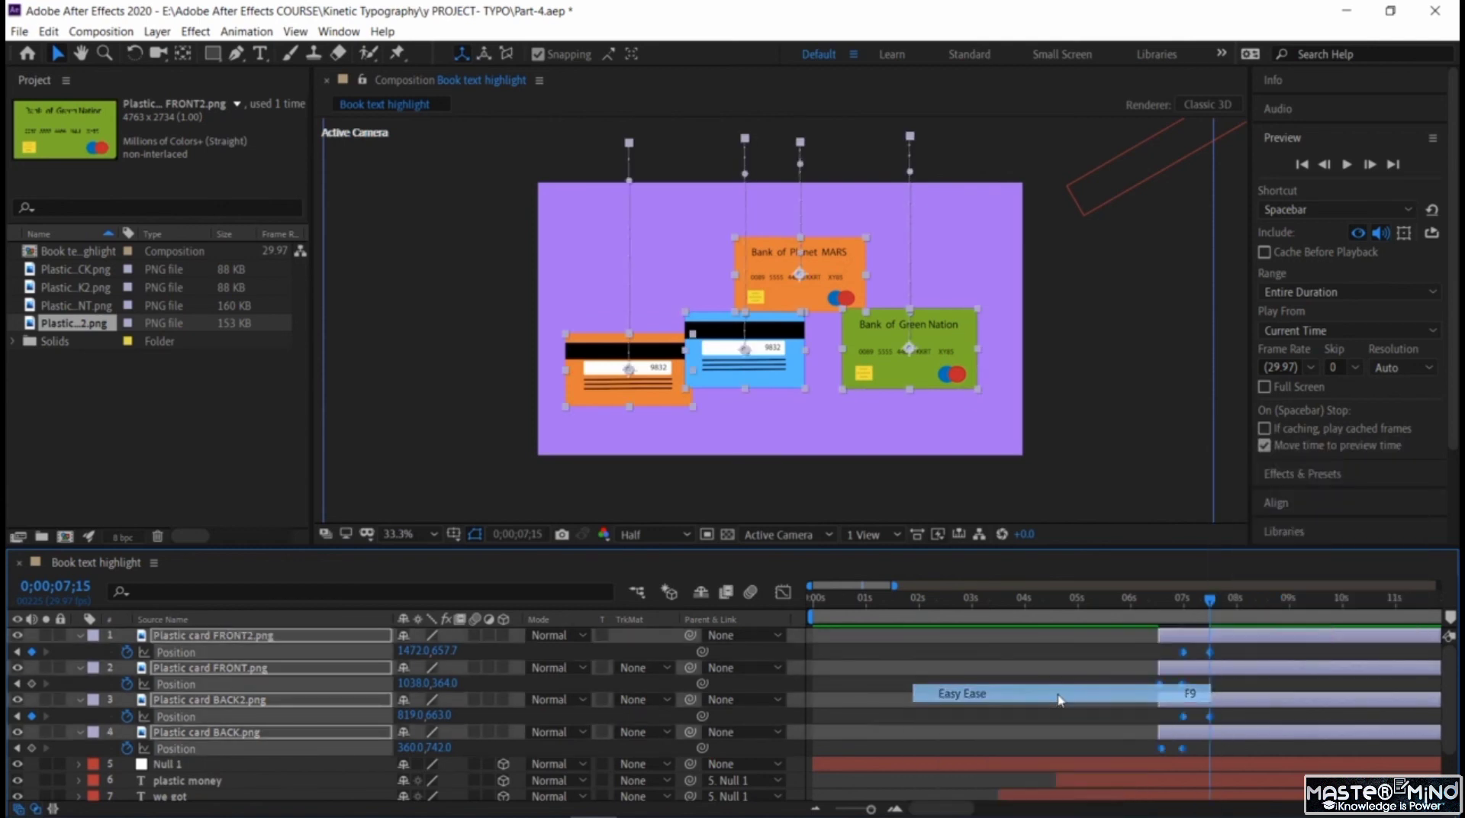
pyautogui.click(81, 636)
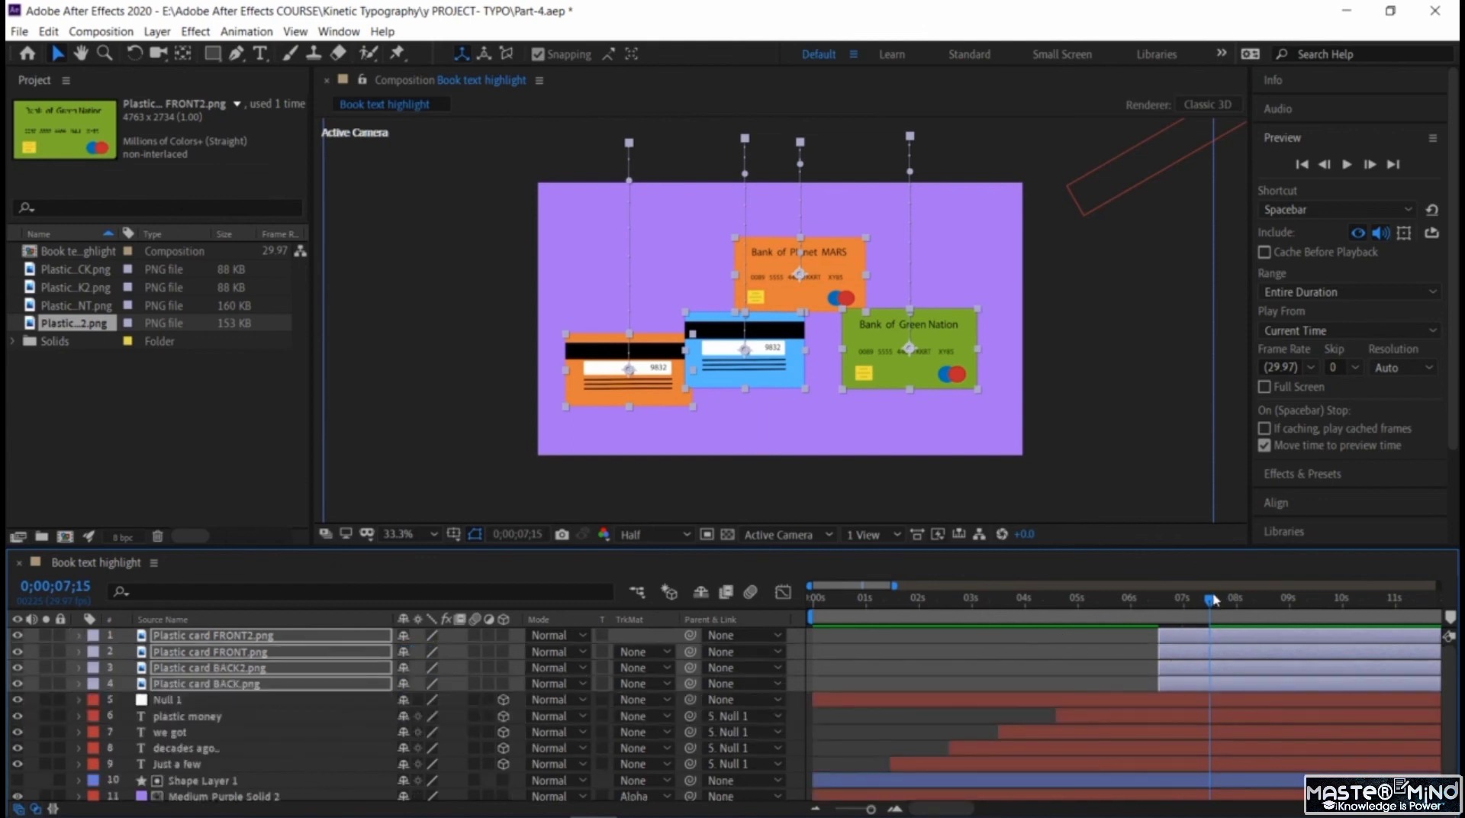
# - Preview the composition from its beginning to check the cards dropping into the frame
pyautogui.press('Home')
pyautogui.press('space')
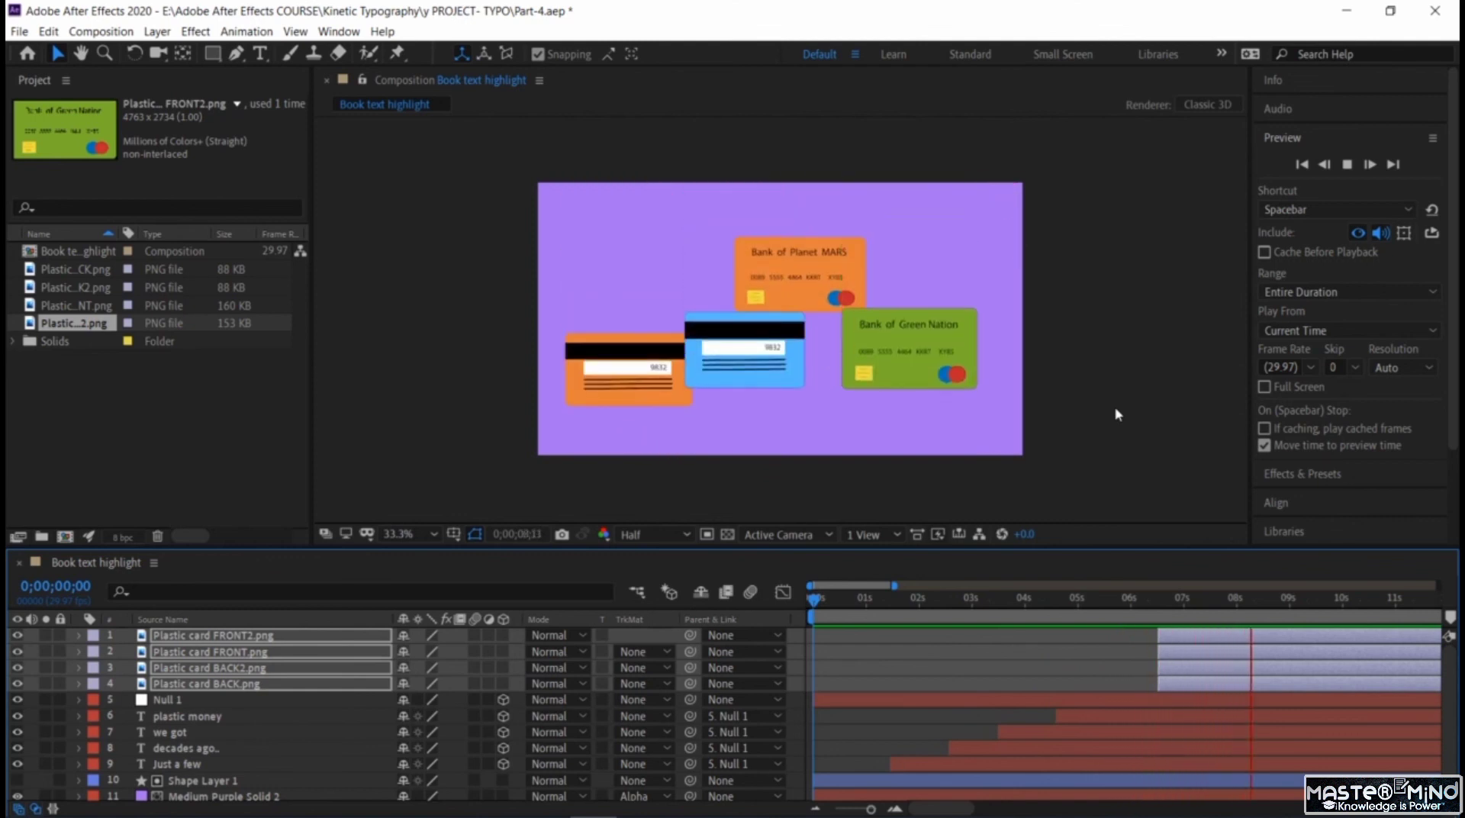
pyautogui.press('space')
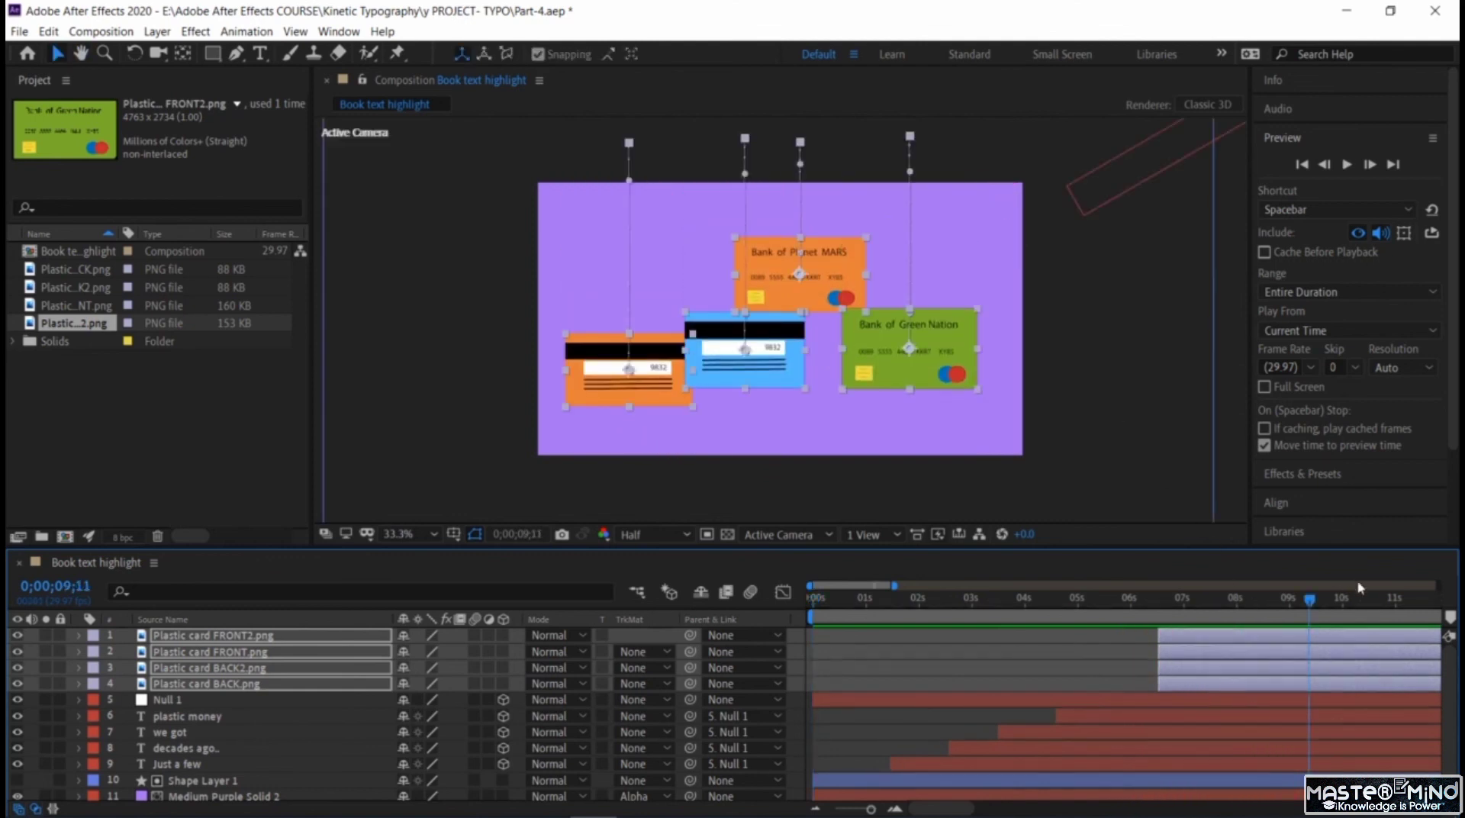
# - Go to 0;00;09;25 and select the Plastic card FRONT2, FRONT and BACK2 layers
pyautogui.moveTo(1310, 606); pyautogui.dragTo(1334, 633)
pyautogui.click(1086, 405)
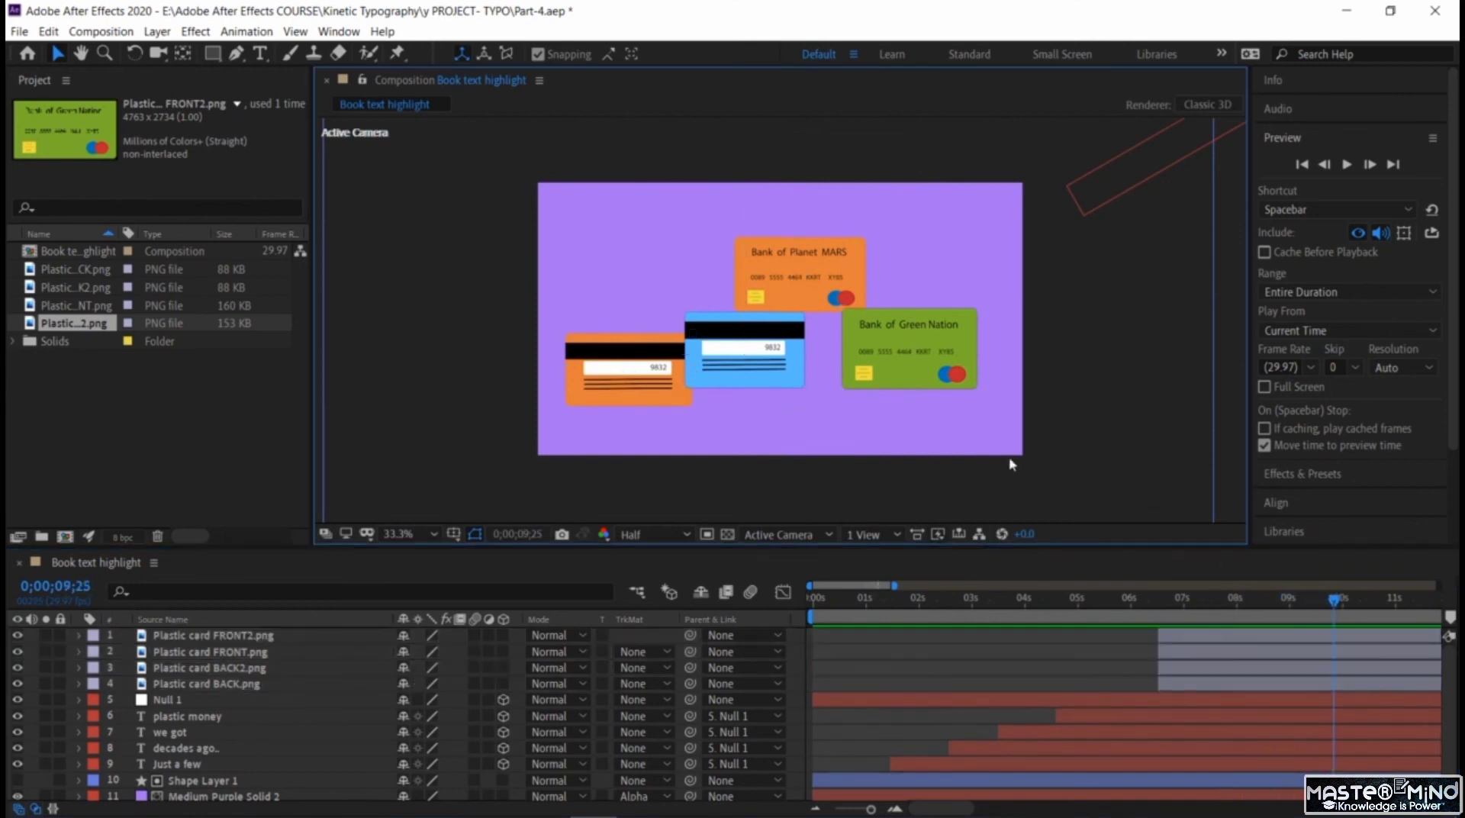
pyautogui.click(227, 636)
pyautogui.keyDown('ctrl'); pyautogui.click(228, 652); pyautogui.keyUp('ctrl')
pyautogui.keyDown('ctrl'); pyautogui.click(228, 668); pyautogui.keyUp('ctrl')
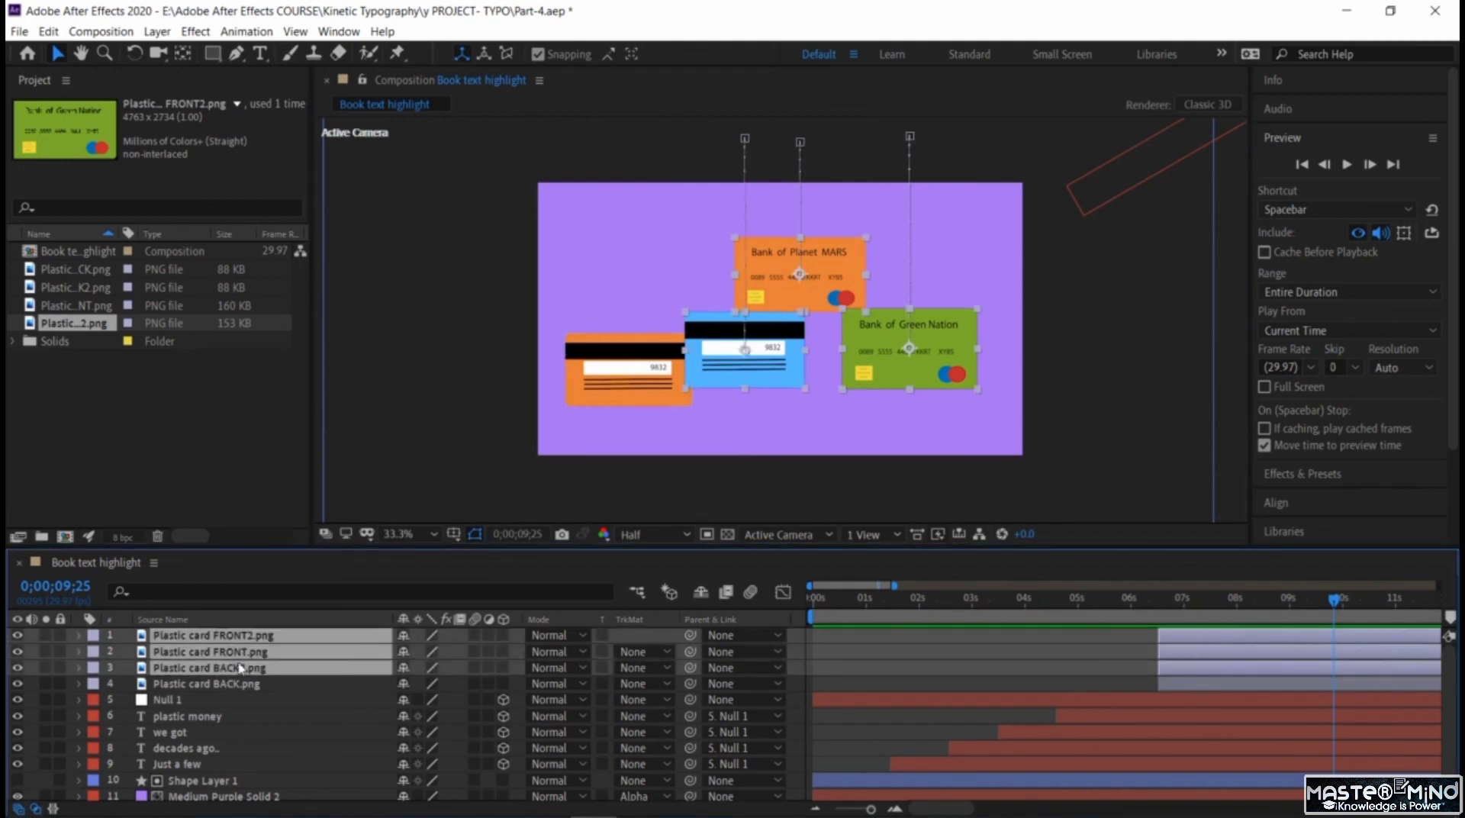